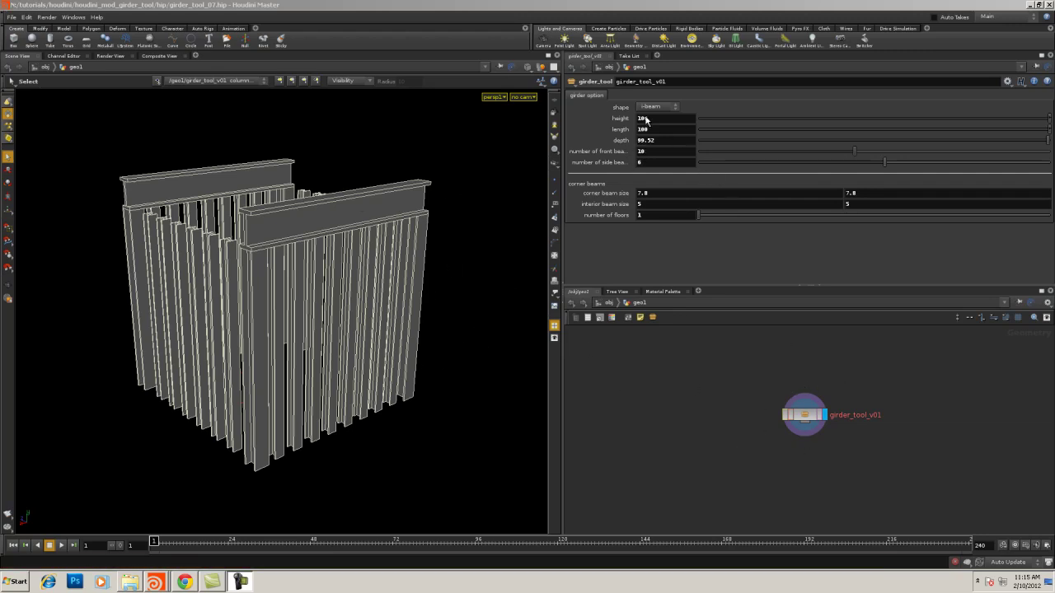
- Set the girder's height to 99.9995, its length to 350 and its depth to 399.52
key(Escape)
right_drag(371, 330, 210, 365)
mouse_move(280, 346)
mouse_down()
mouse_move(268, 353)
mouse_move(276, 346)
mouse_up()
key(s)
middle_drag(650, 118, 614, 189)
middle_drag(650, 132, 681, 88)
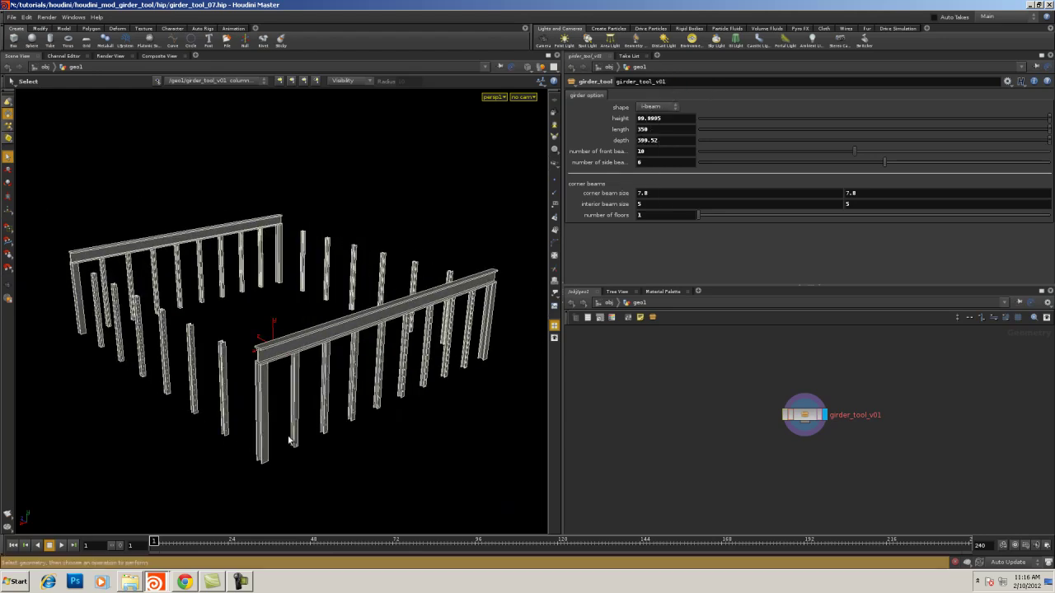
- Try the c channel and column shapes on the girder and return it to the I-beam shape
alt+right_drag(259, 423, 452, 425)
alt+drag(453, 426, 313, 354)
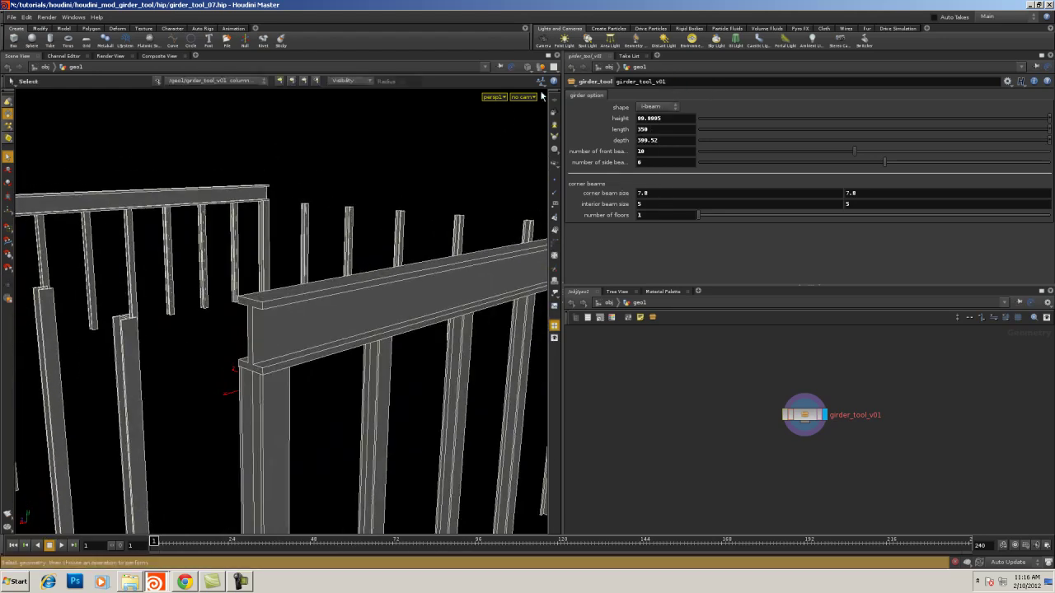
click(652, 107)
click(653, 125)
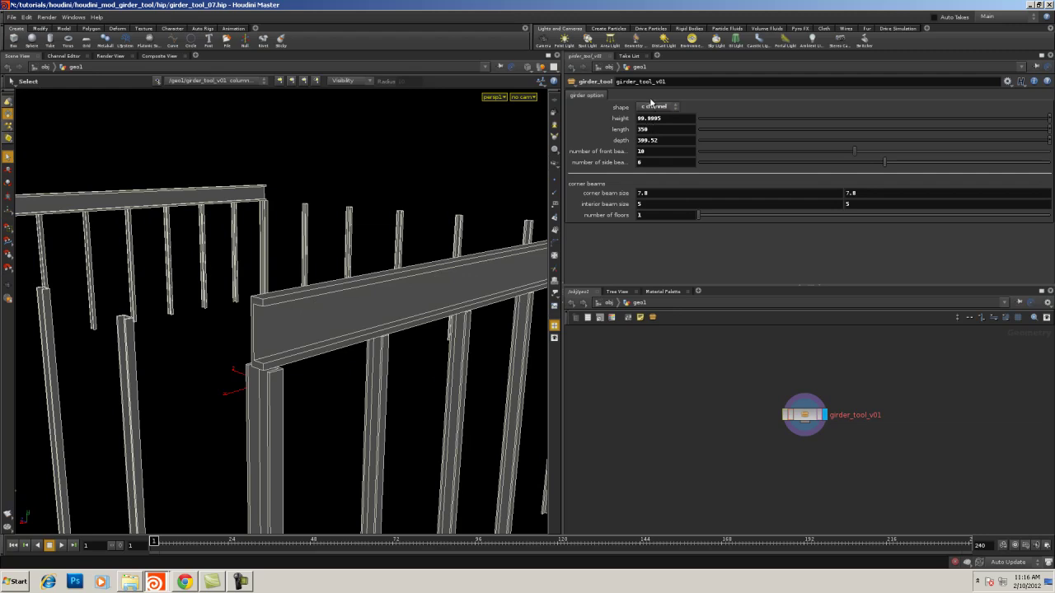
click(653, 107)
click(646, 134)
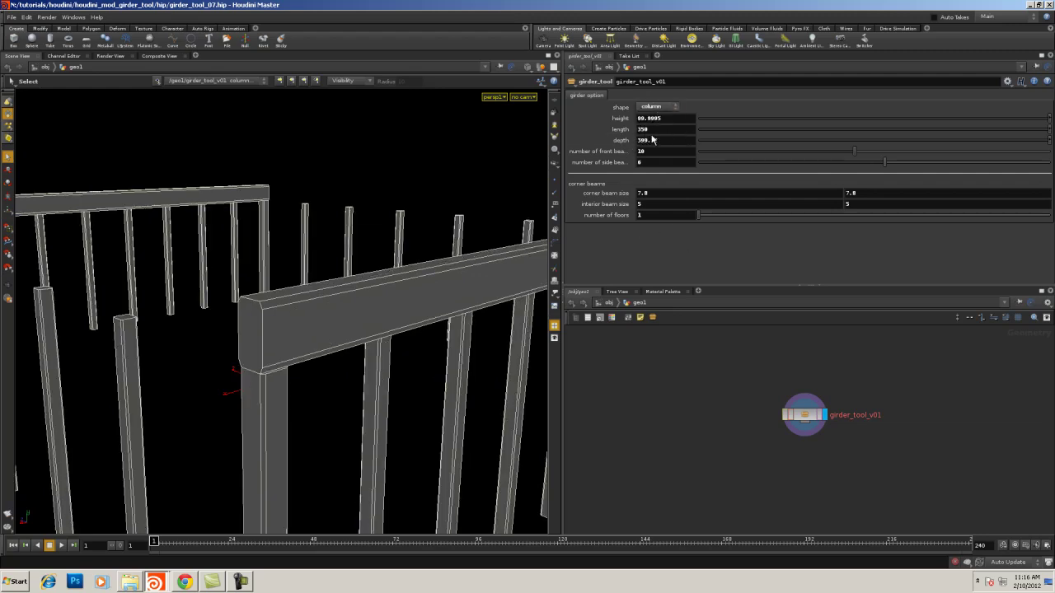
click(651, 107)
click(651, 118)
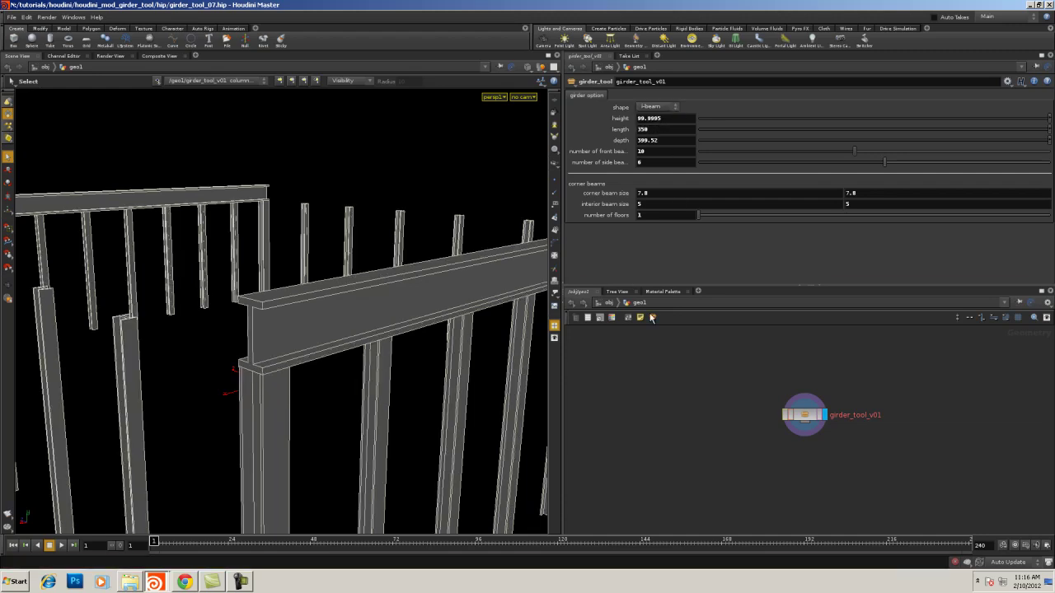
- Set the corner beam size to 13.8 and the interior beam size to 9 in both directions
middle_drag(608, 192, 654, 171)
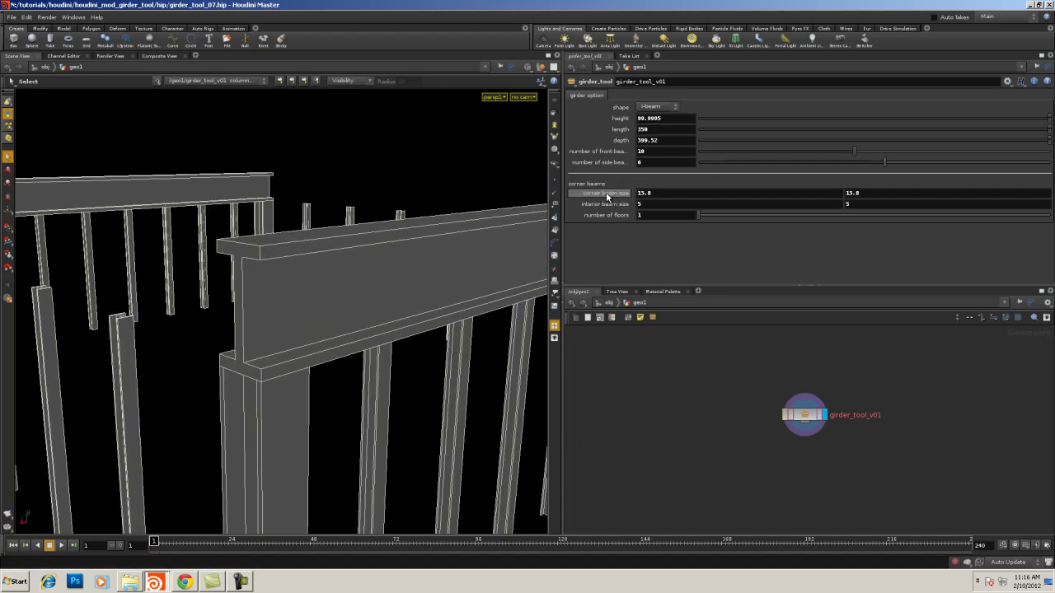
middle_drag(604, 205, 629, 182)
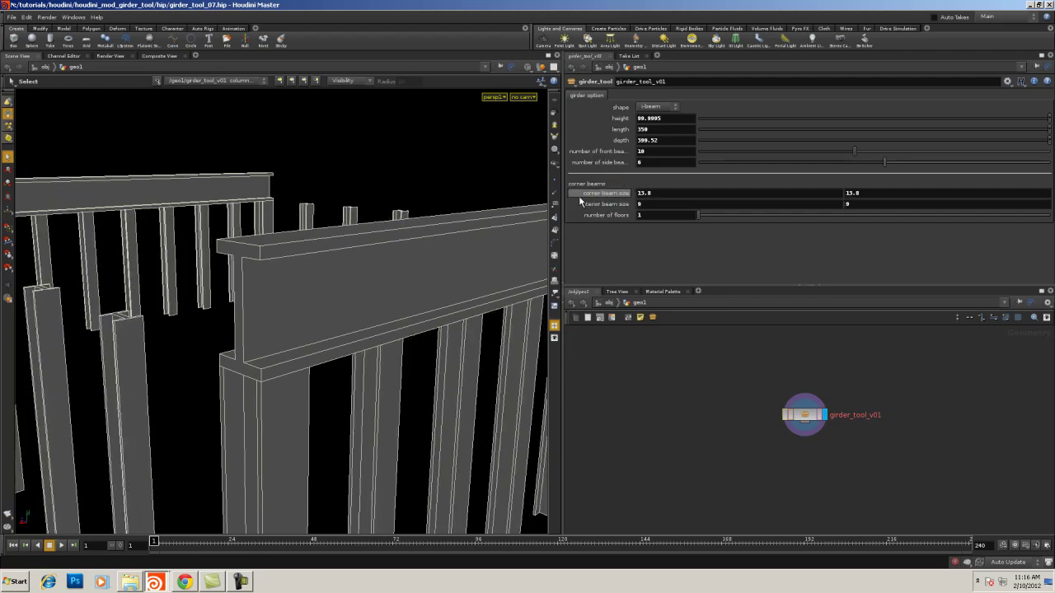
- Set the number of floors to 7 and vary the structure's depth from 119.52 up to above 500
scroll(415, 304, down, 8)
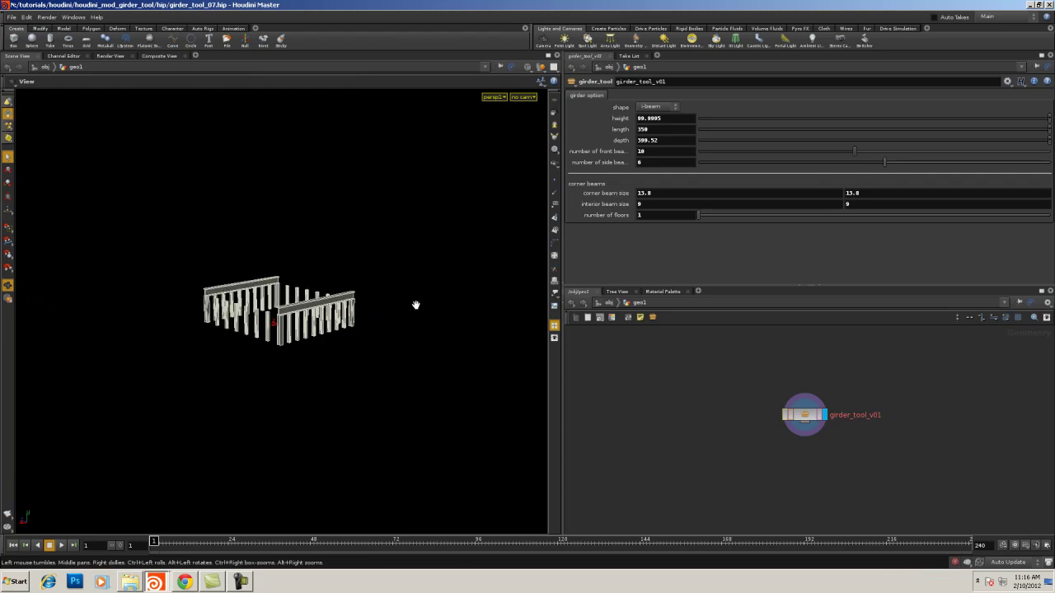
drag(699, 216, 916, 219)
middle_drag(666, 143, 528, 116)
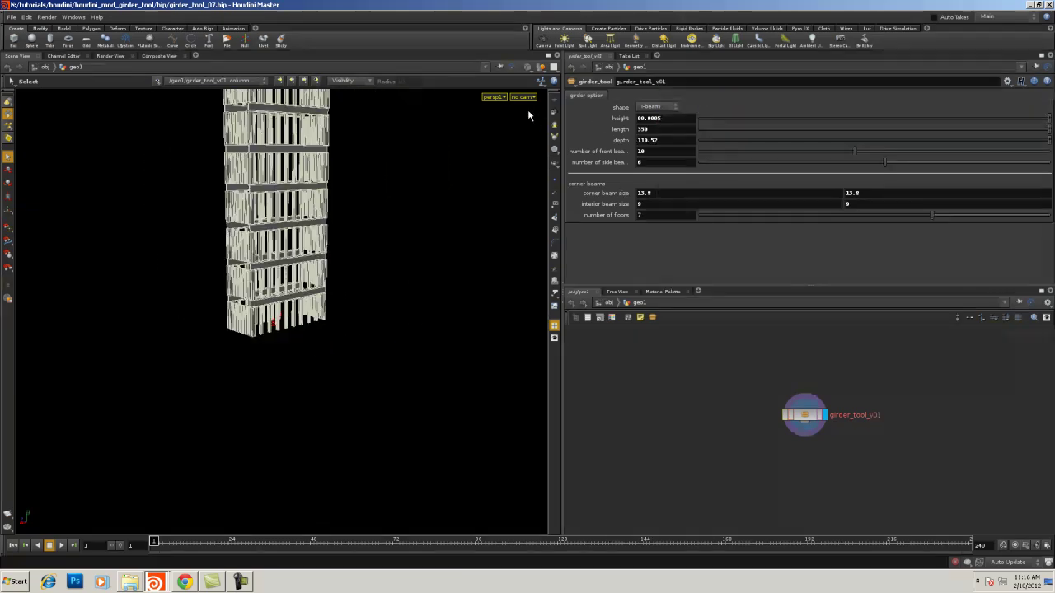
middle_drag(659, 142, 1015, 101)
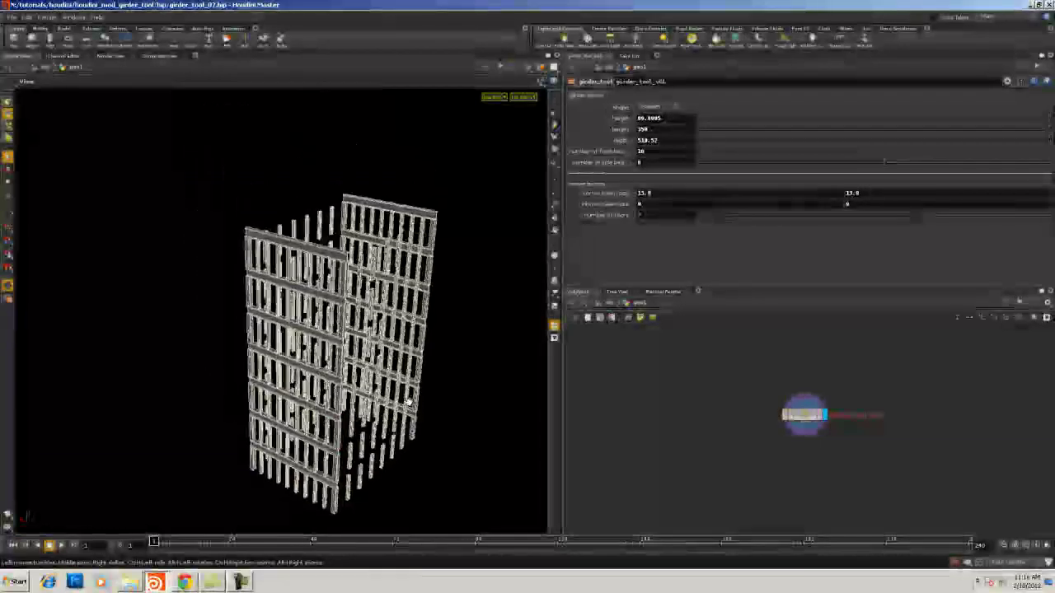
drag(408, 401, 381, 320)
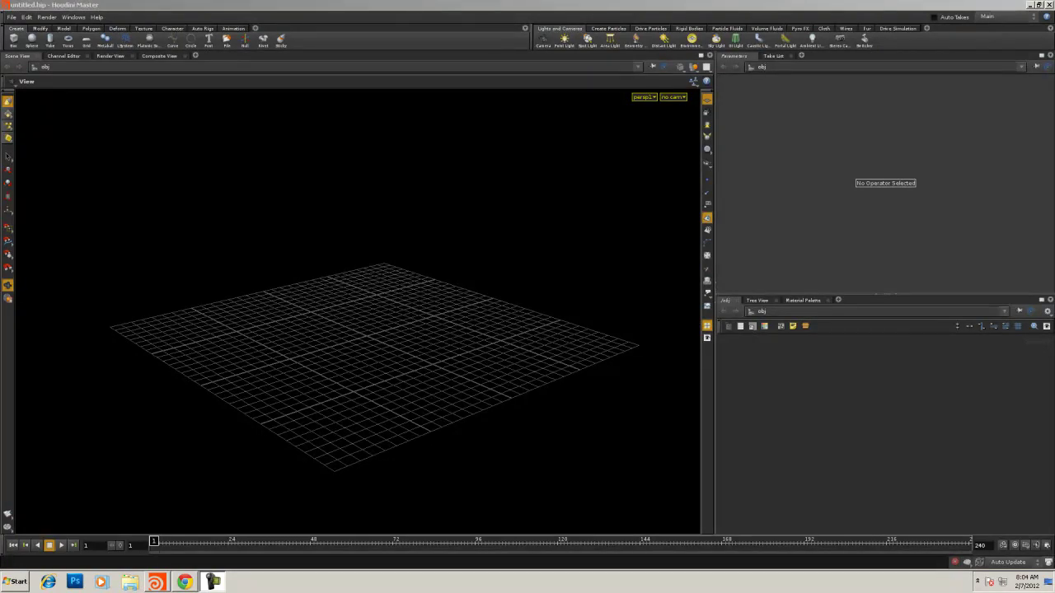
- Set the viewport tool option to Create in Context and add a Geometry object to the empty object network
click(694, 81)
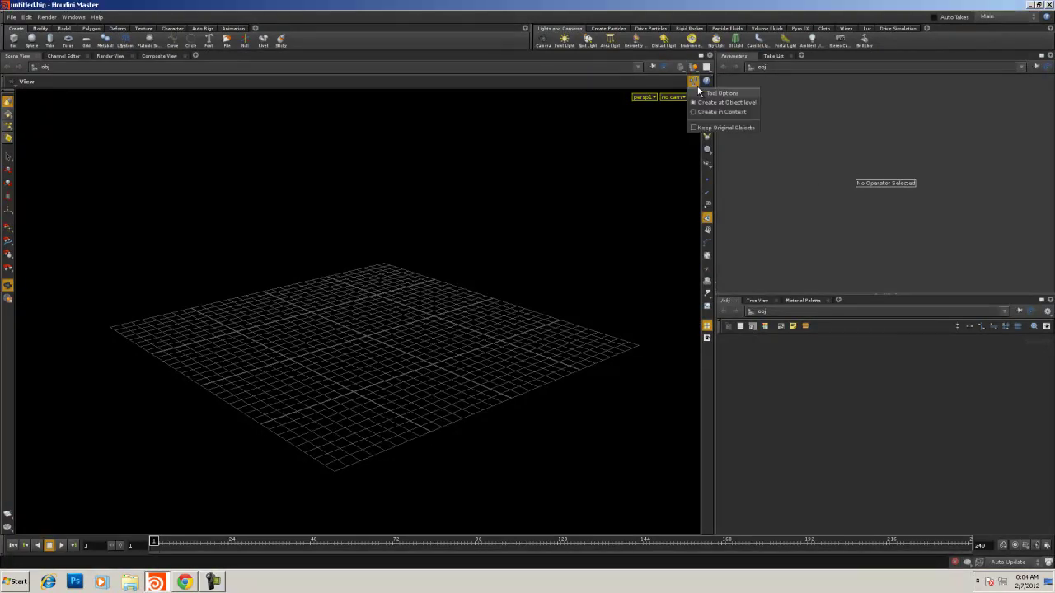
click(706, 114)
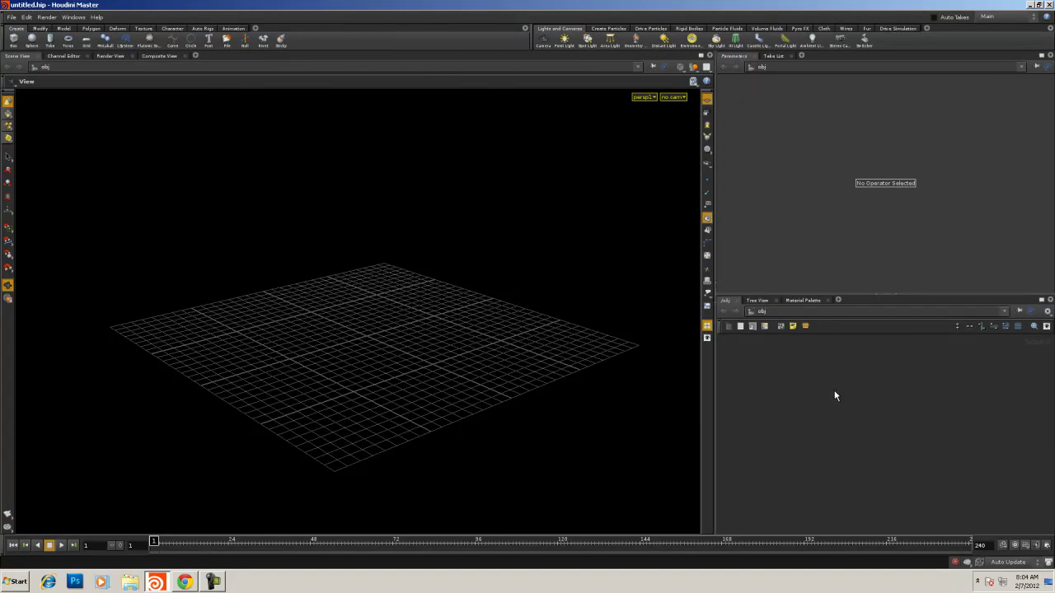
key(Tab)
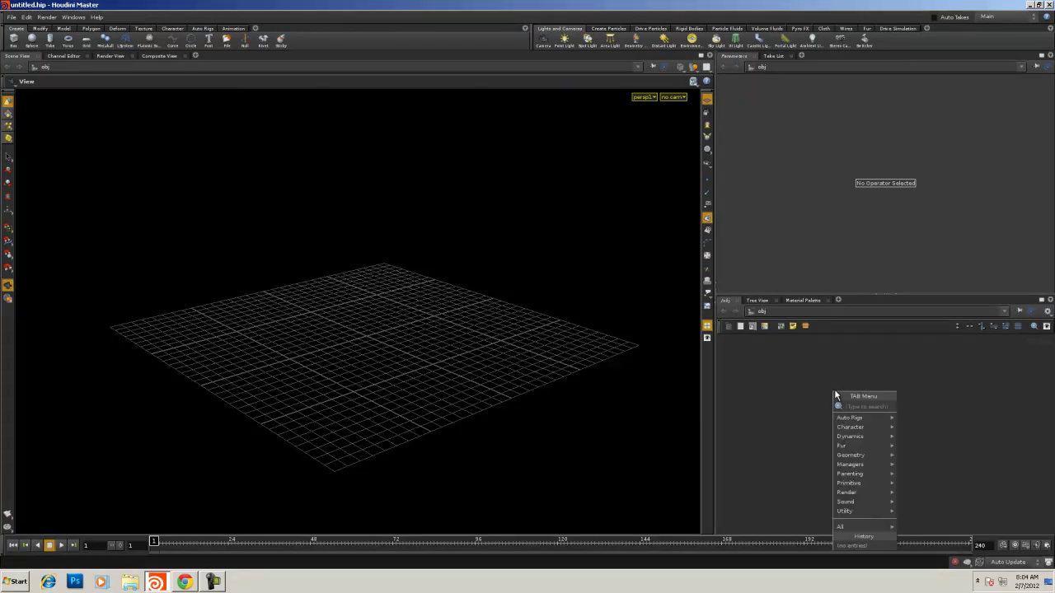
text(g)
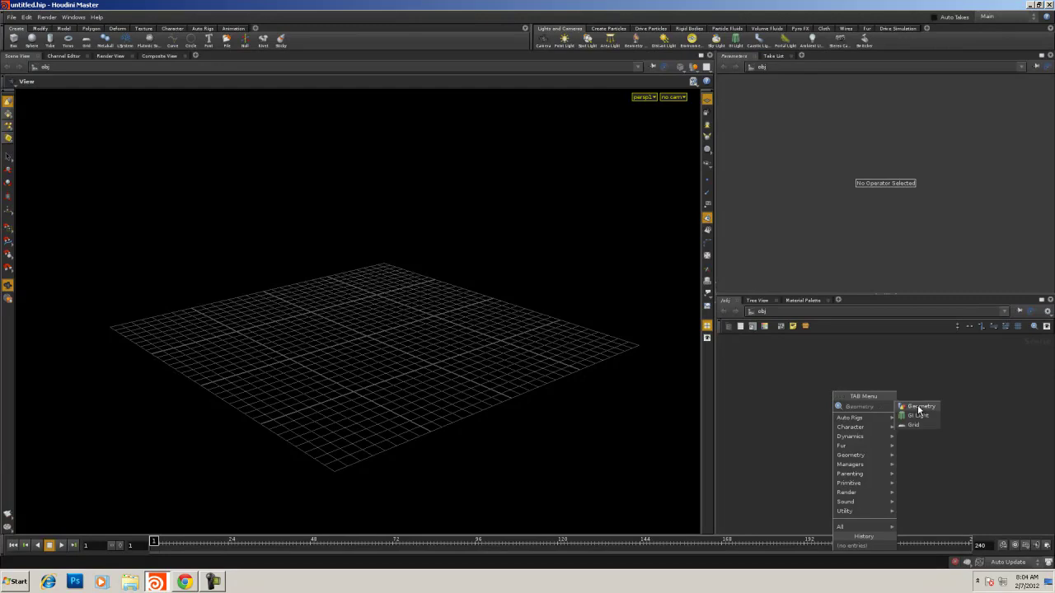
click(902, 407)
click(861, 366)
- Enter the new geometry object's network and delete its default file node
double_click(861, 369)
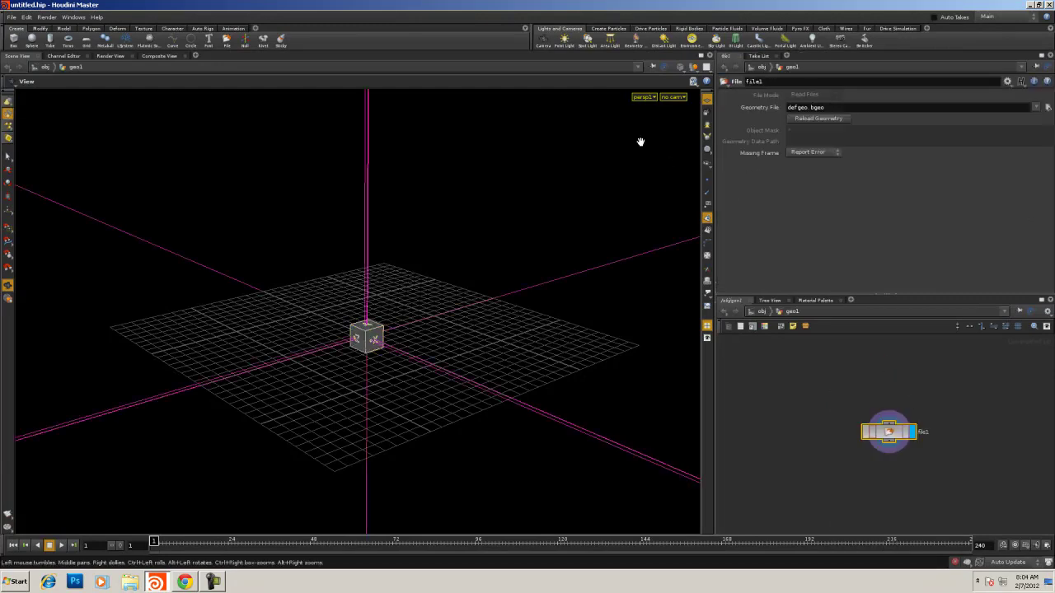
drag(819, 379, 1000, 523)
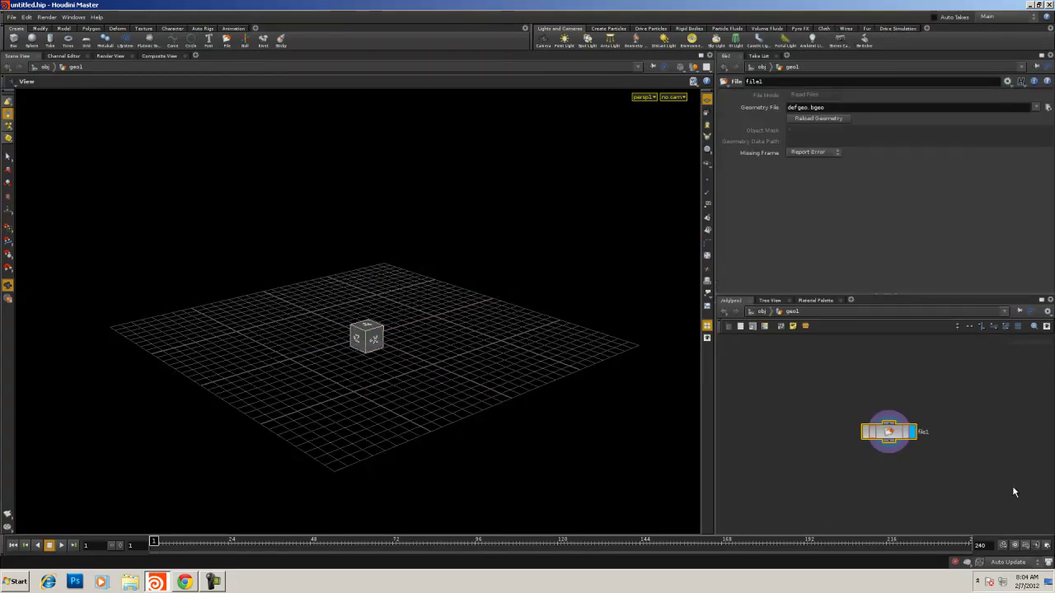
key(Delete)
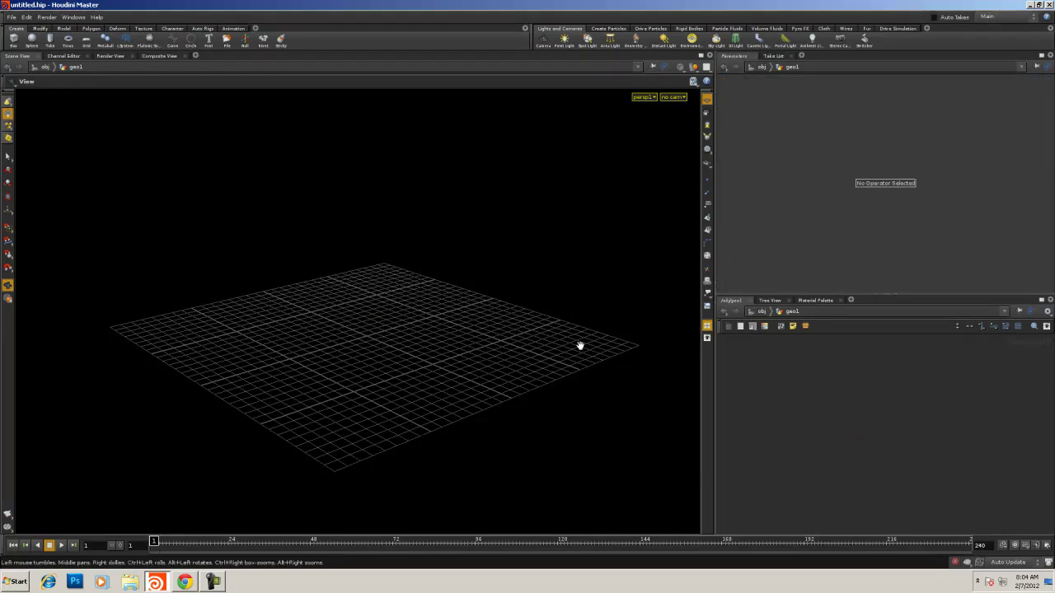
- Switch the viewport to the top view and add a Curve for drawing a polygon profile
right_drag(440, 302, 349, 294)
key(space+2)
scroll(510, 305, down, 15)
right_drag(309, 321, 306, 415)
middle_drag(306, 414, 402, 441)
right_drag(402, 442, 437, 256)
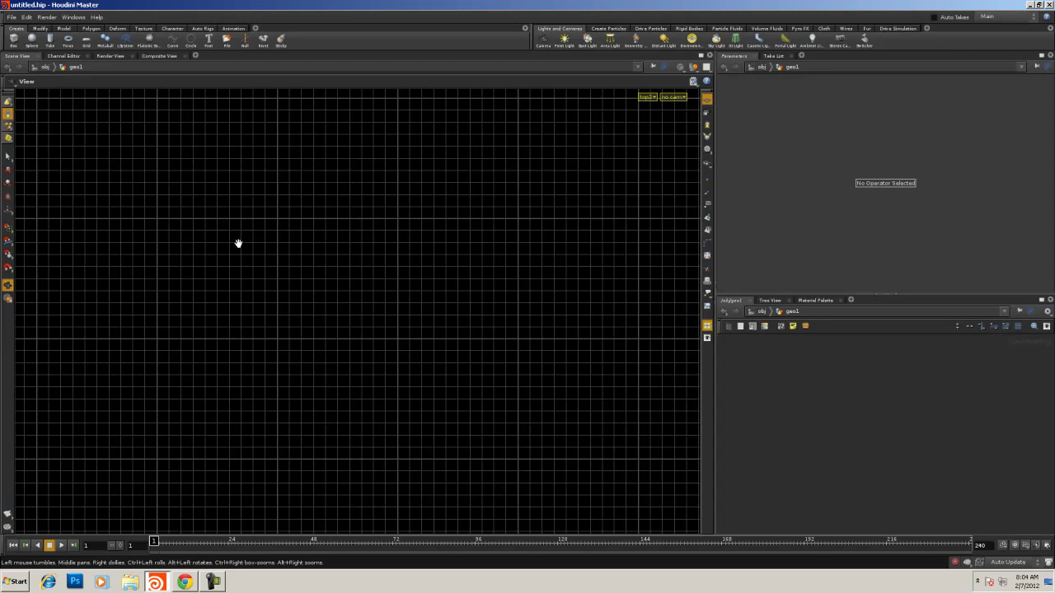
key(Tab)
text(c)
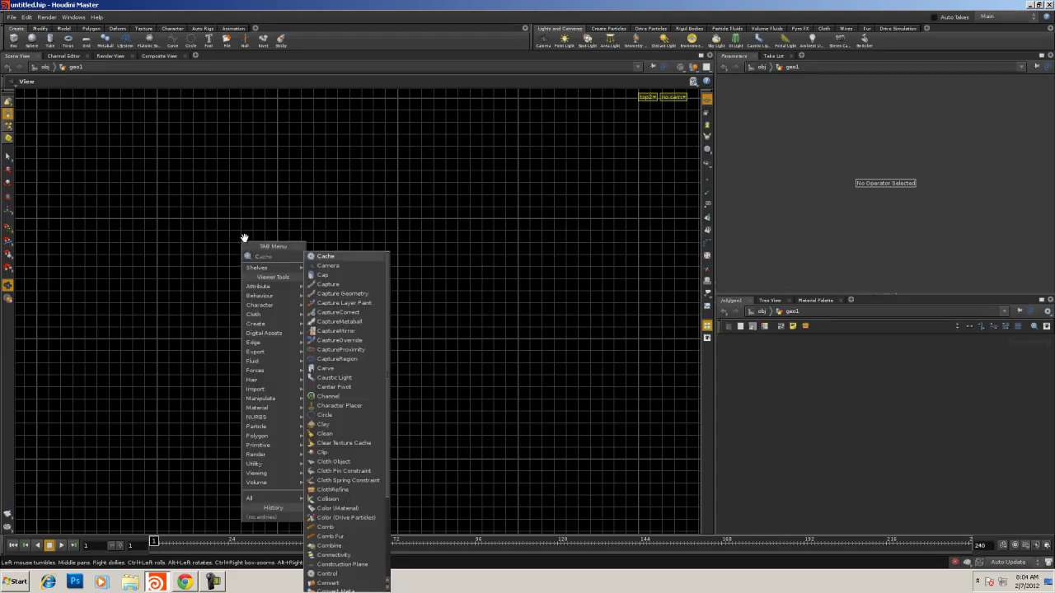
text(urve)
key(Return)
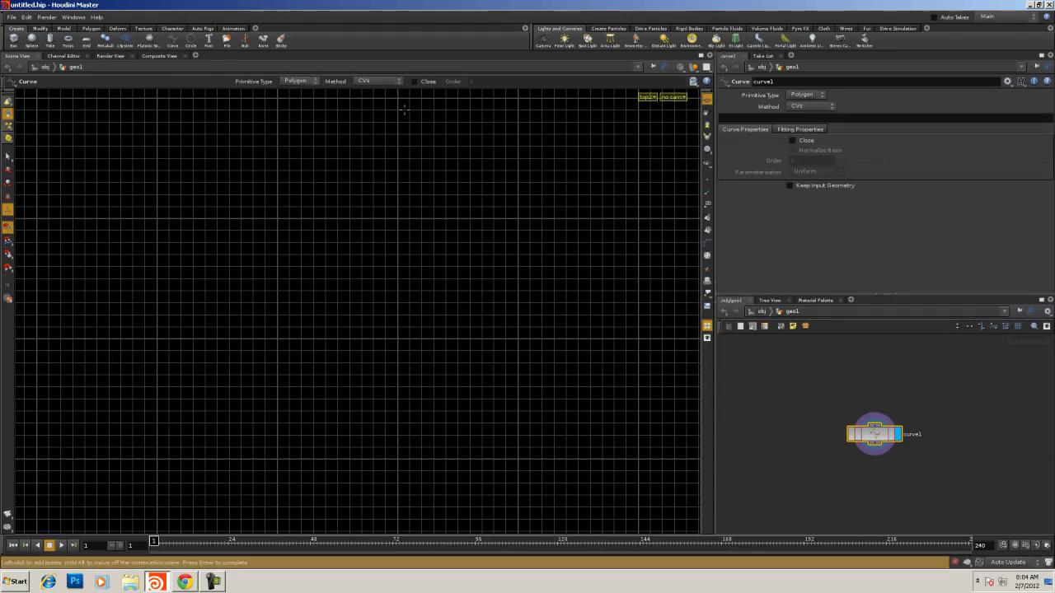
- Draw the I-beam's left half from (-100,0,-300) to (-100,0,-400), with 10-unit flanges starting at X -200 and the web edge at X -160
click(516, 338)
click(396, 338)
click(396, 326)
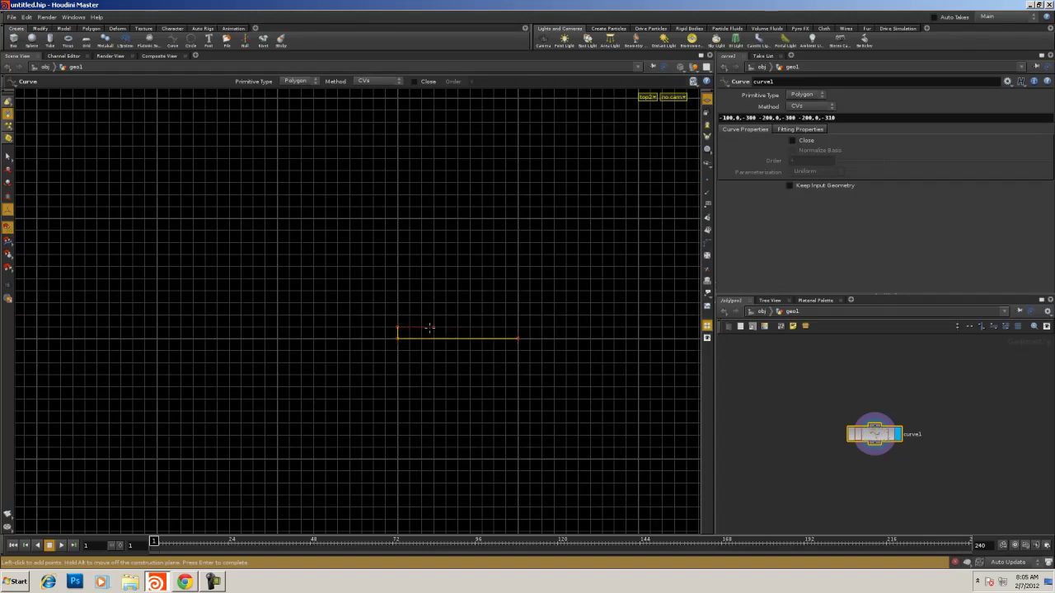
click(445, 328)
click(446, 231)
click(396, 231)
click(408, 218)
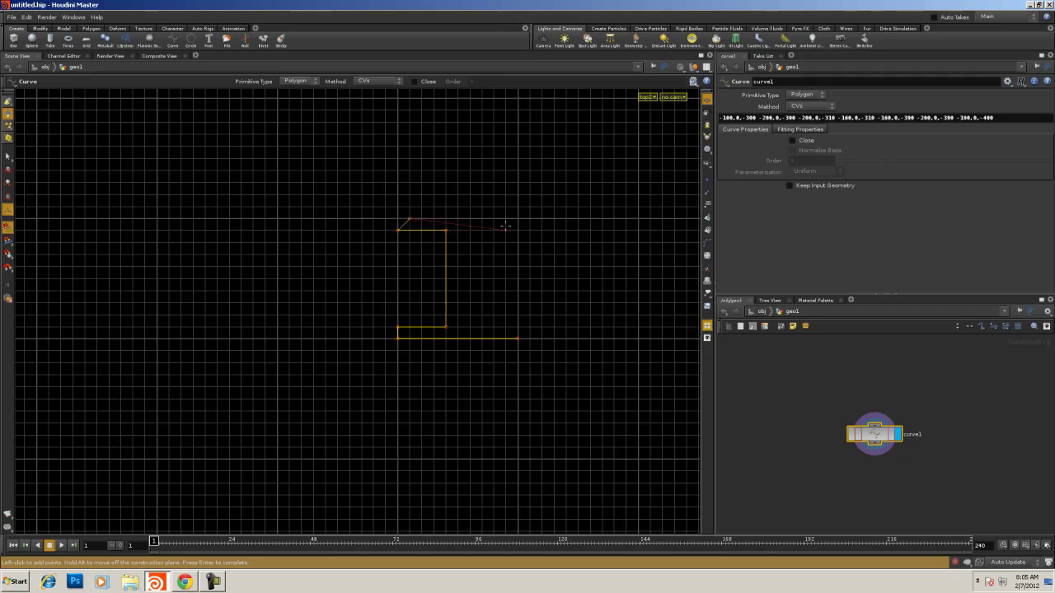
key(BackSpace)
click(397, 218)
click(518, 218)
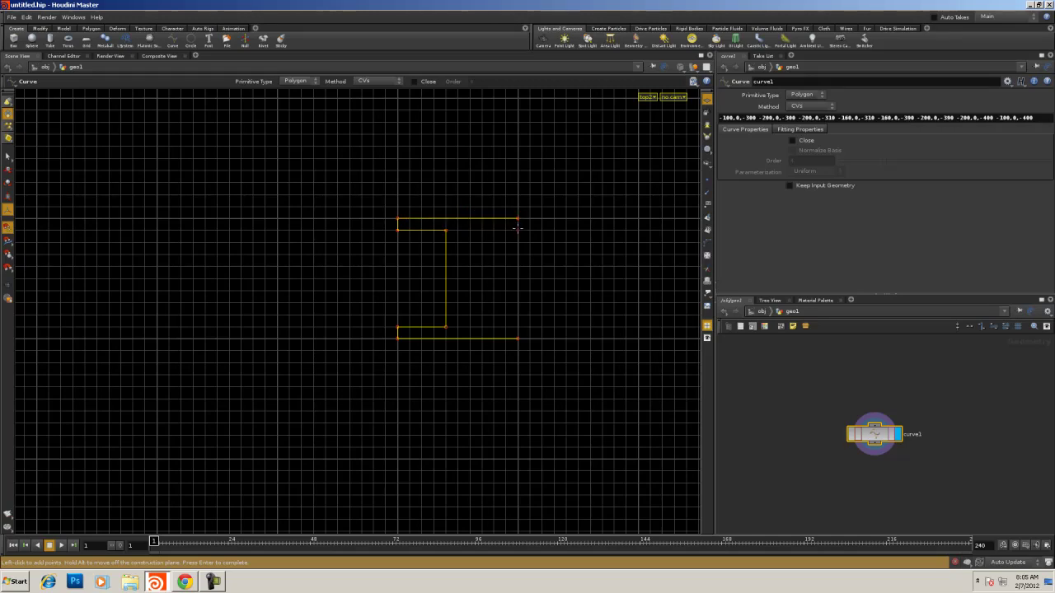
- Draw the I-beam's right half with a 20-unit-wide web and 10-unit flanges, and close the outline
click(469, 230)
click(468, 327)
click(517, 327)
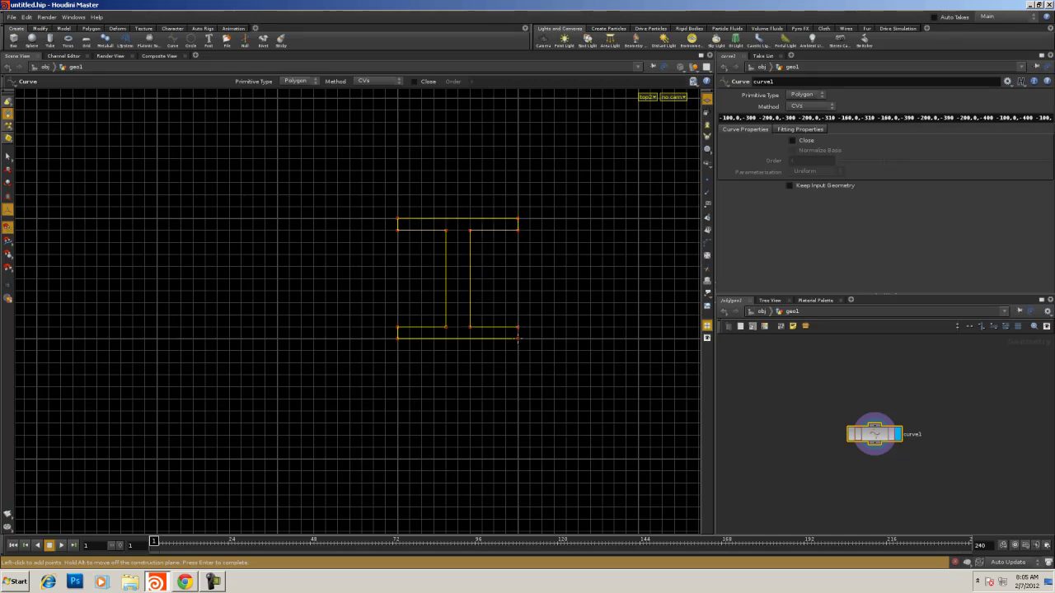
click(517, 338)
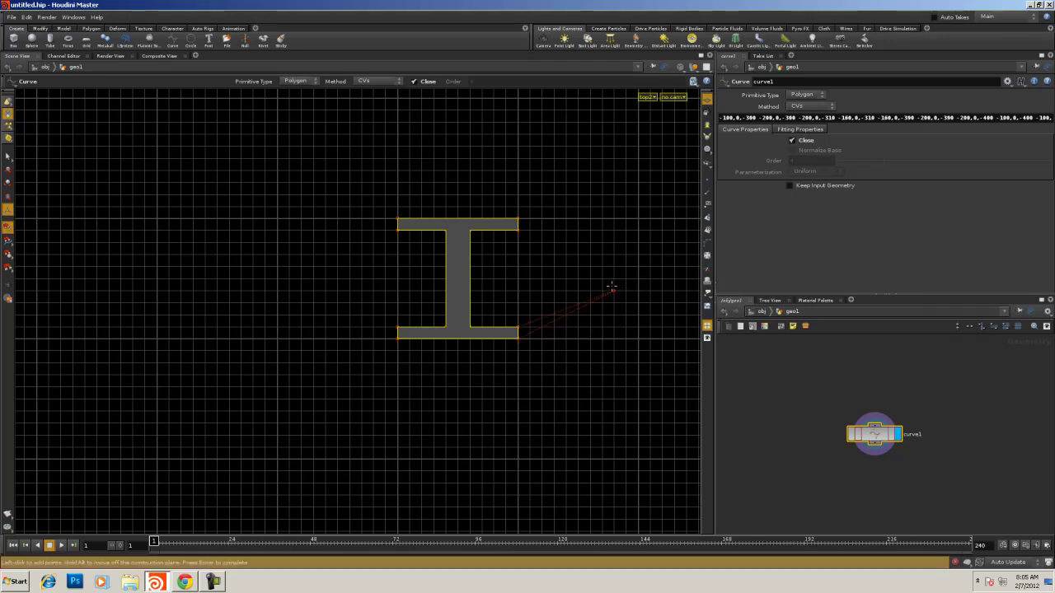
key(Return)
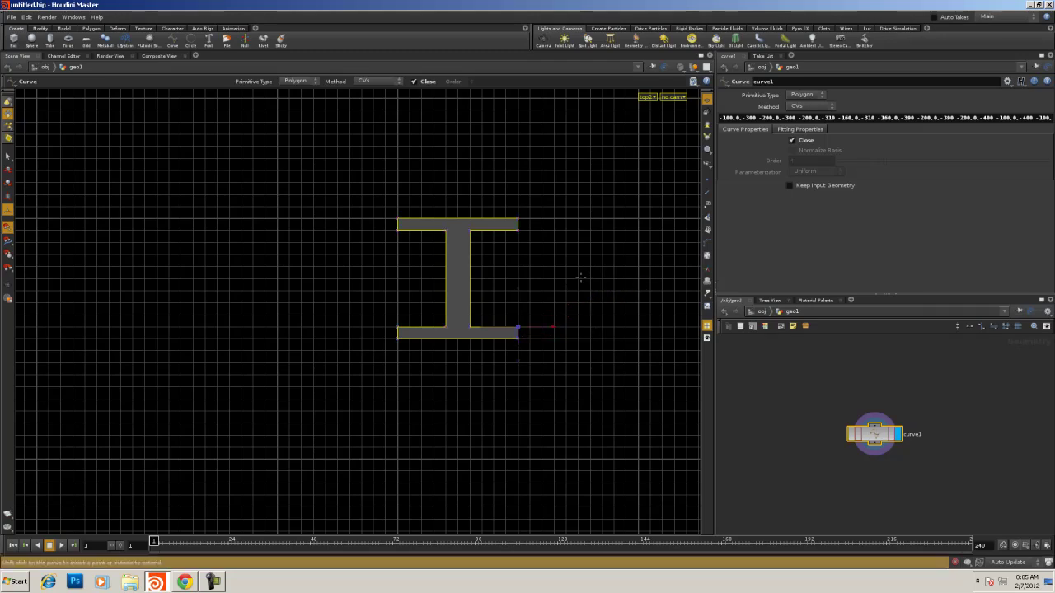
- Add a second Curve and draw the C-channel's outer edges through (100,0,-300), (0,0,-300), (0,0,-400) and (100,0,-400)
middle_drag(551, 275, 283, 264)
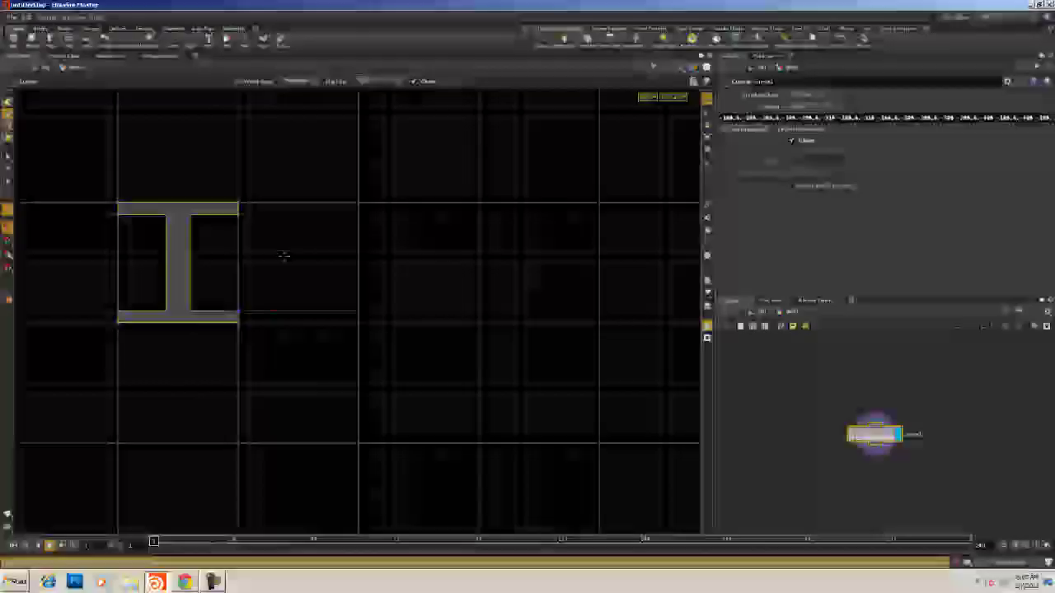
key(Tab)
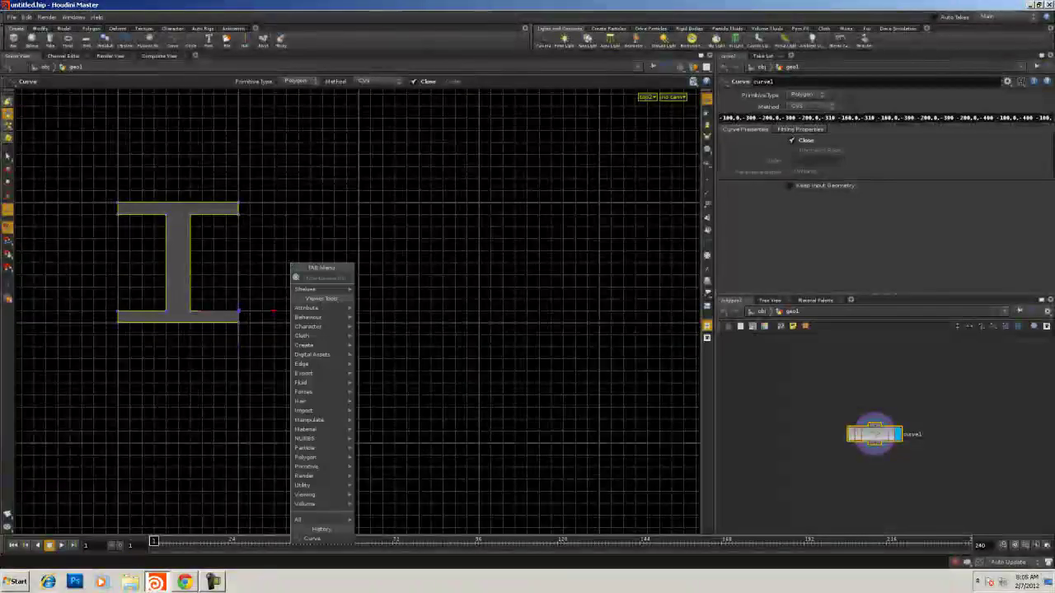
click(313, 538)
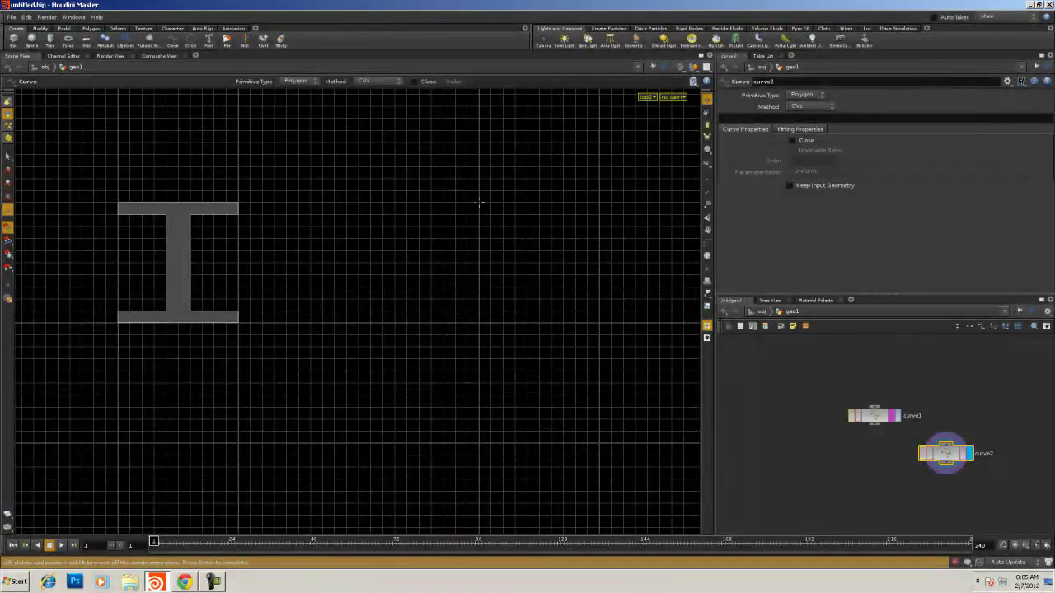
click(478, 322)
click(358, 322)
click(357, 202)
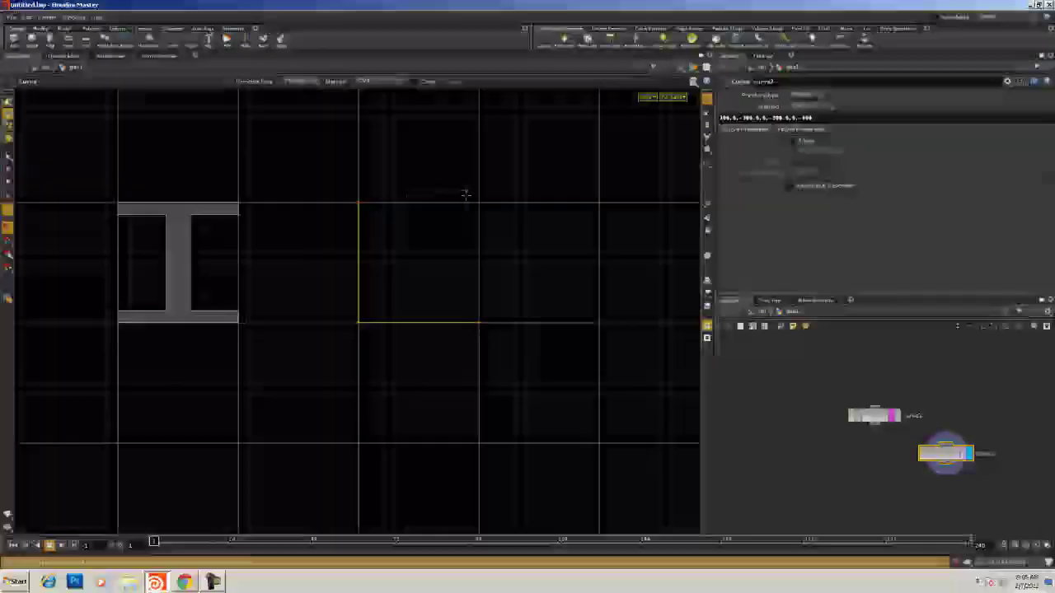
click(478, 202)
- Draw the C-channel's inner edges through (100,0,-390), (10,0,-390), (10,0,-310) and (100,0,-310), and close the outline
click(478, 213)
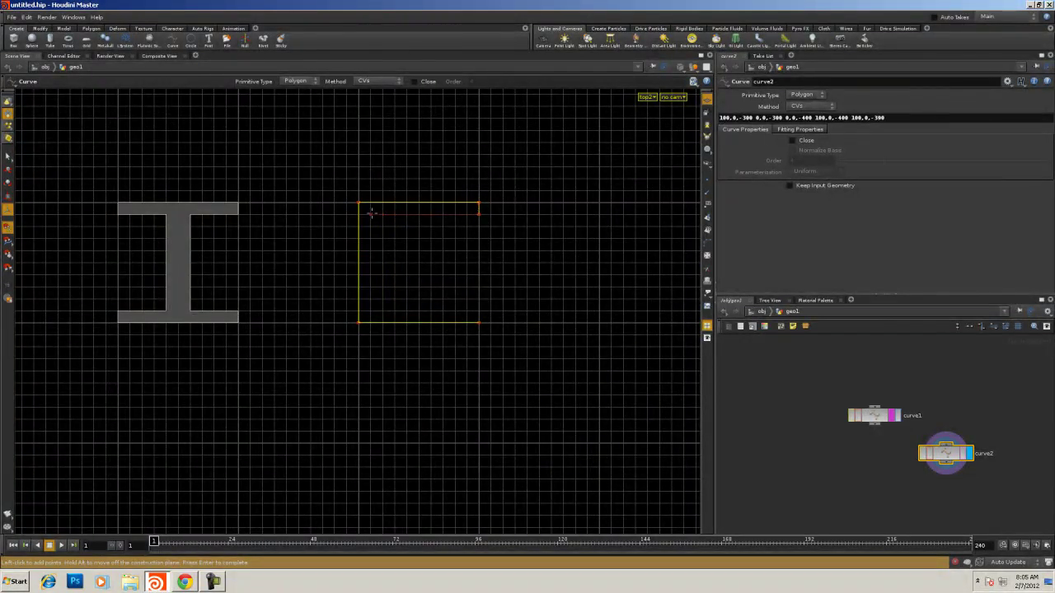
click(370, 213)
click(370, 311)
click(479, 311)
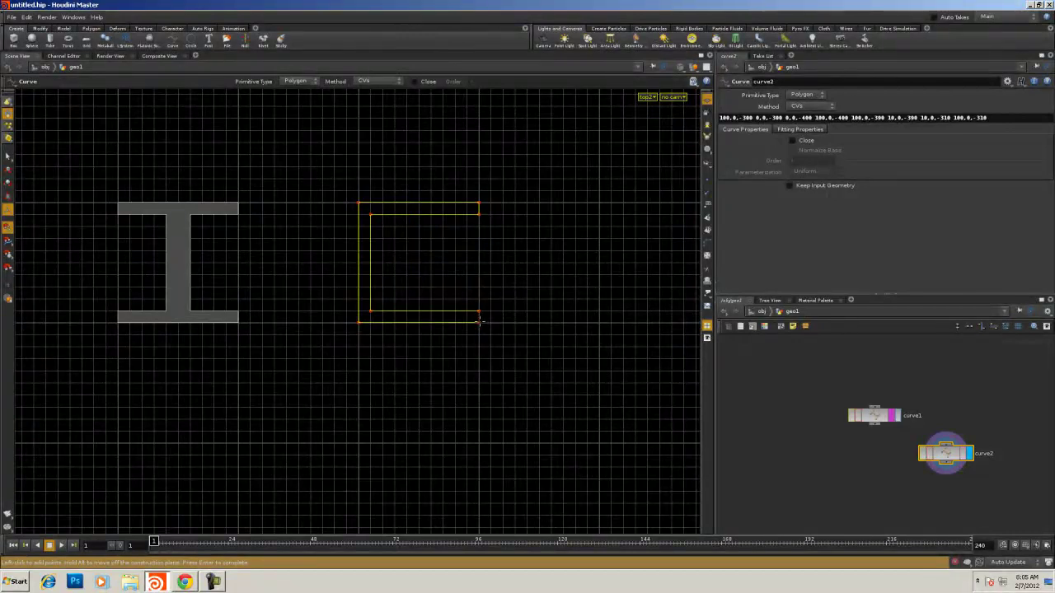
click(479, 322)
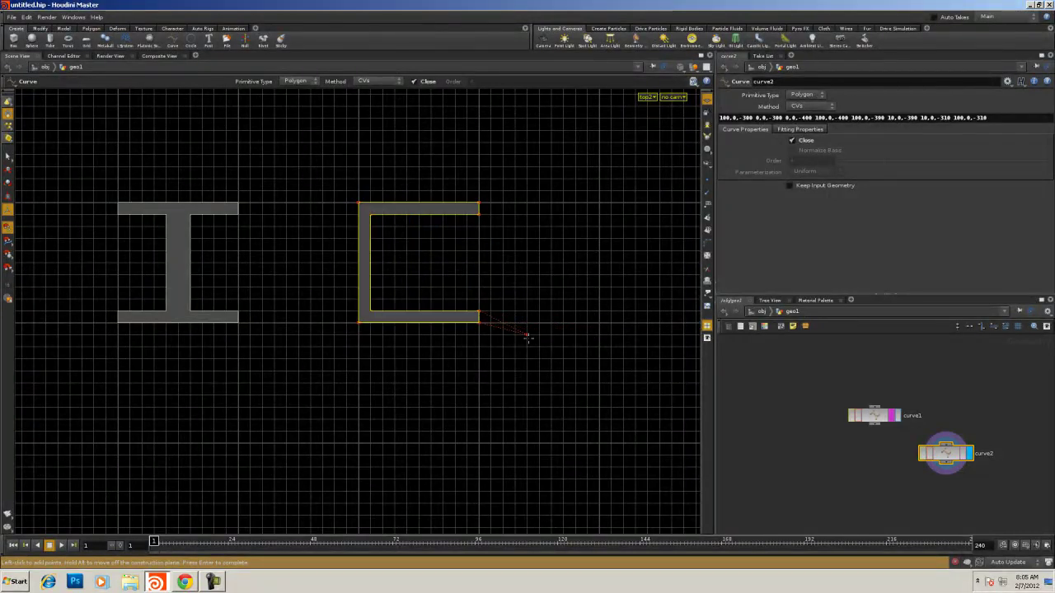
key(Return)
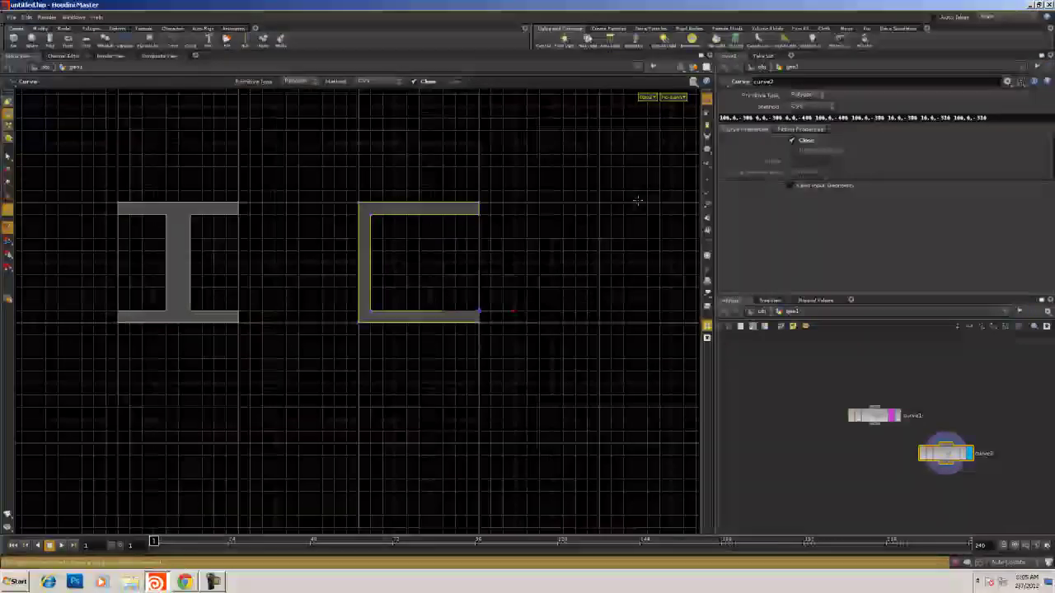
- Add a third Curve and draw the chamfered square's edges through (290,0,-300), (210,0,-300), (200,0,-310), (200,0,-390), (210,0,-400) and (290,0,-400)
key(Tab)
mouse_move(682, 460)
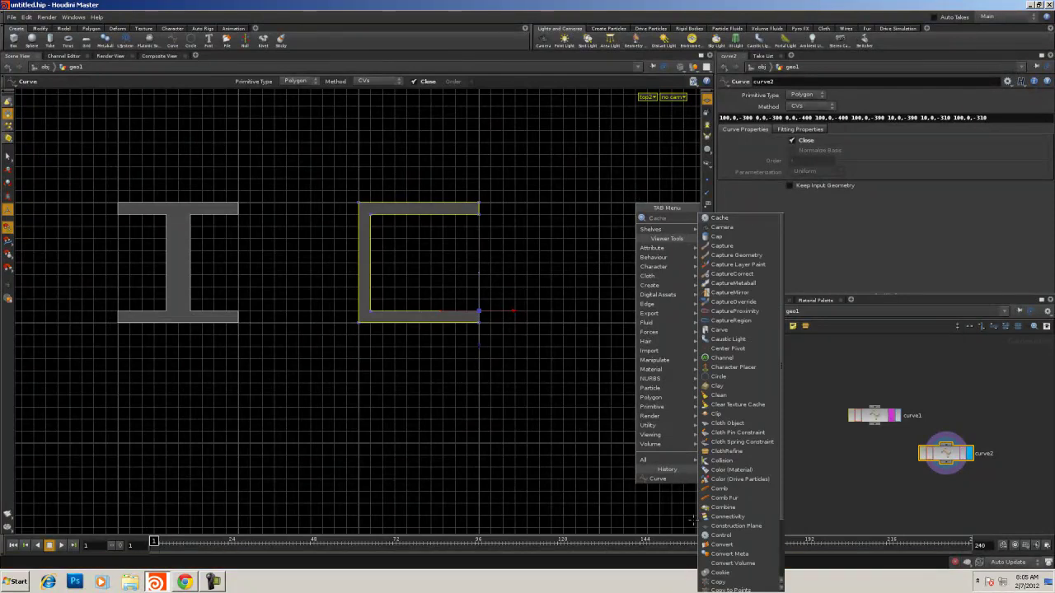
click(658, 478)
middle_drag(601, 200, 485, 172)
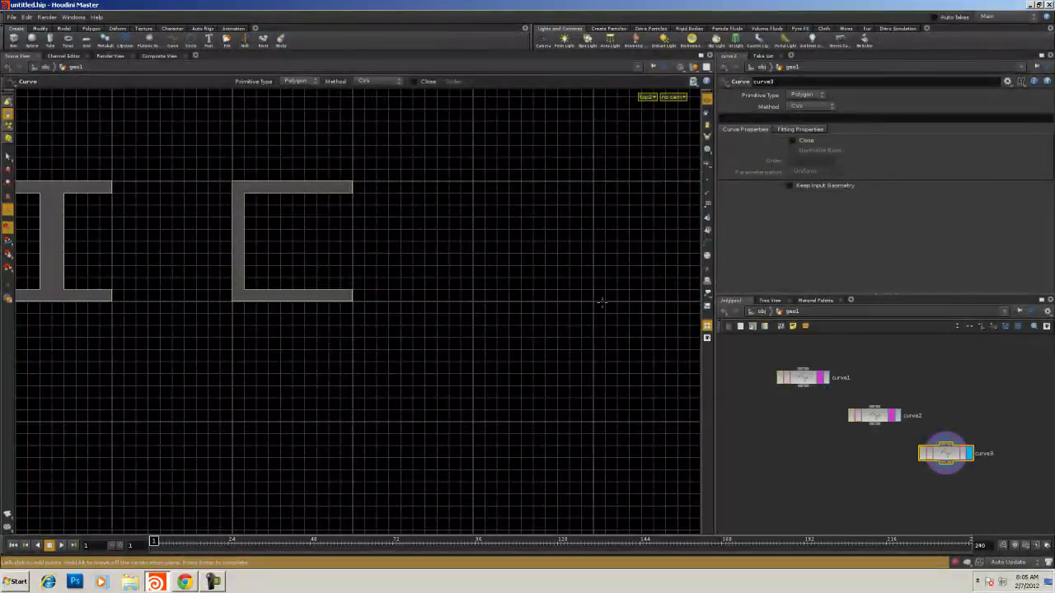
click(581, 301)
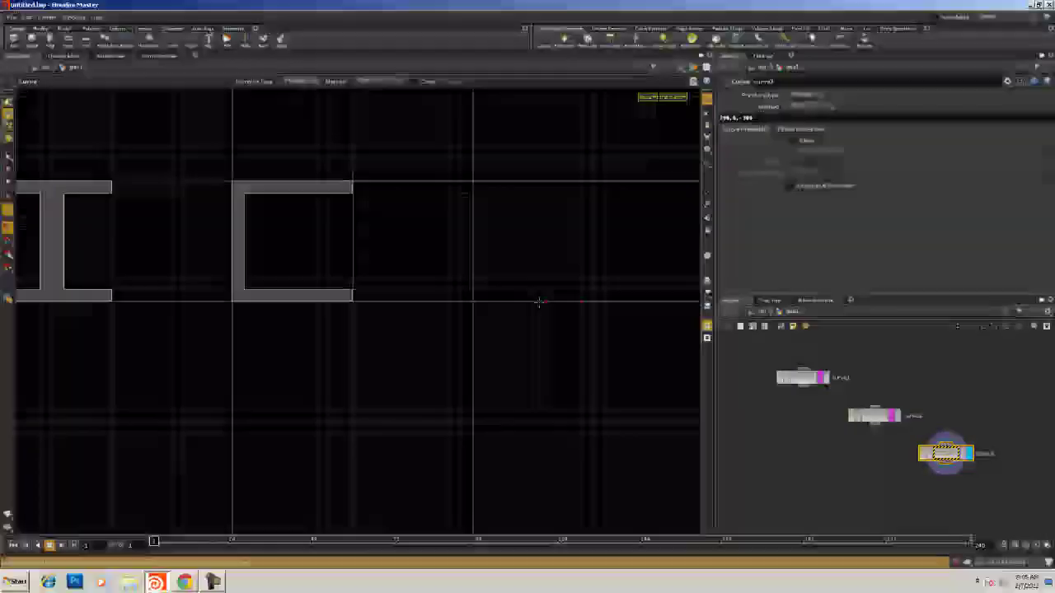
click(483, 300)
click(473, 290)
click(473, 192)
click(482, 183)
click(581, 181)
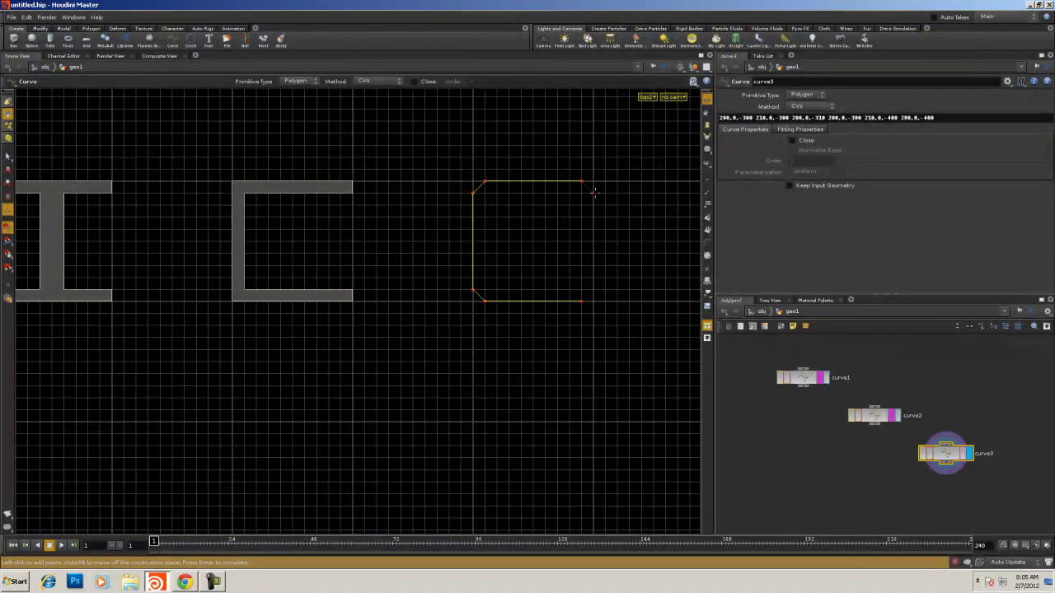
- Draw the chamfered square's remaining edge through (300,0,-390) and (300,0,-310), and close the outline
click(593, 193)
click(592, 289)
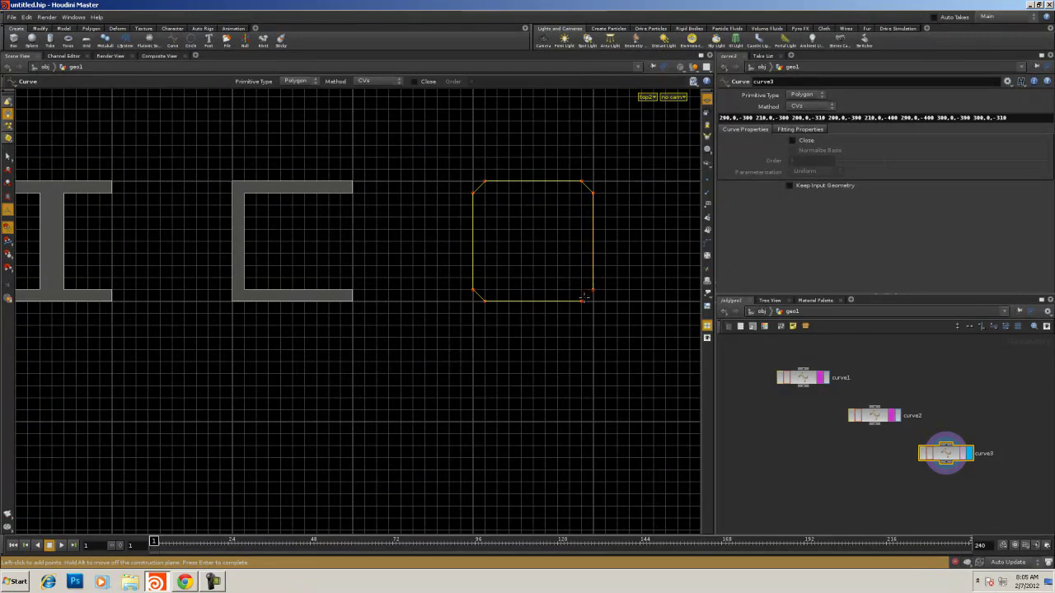
click(581, 301)
key(Return)
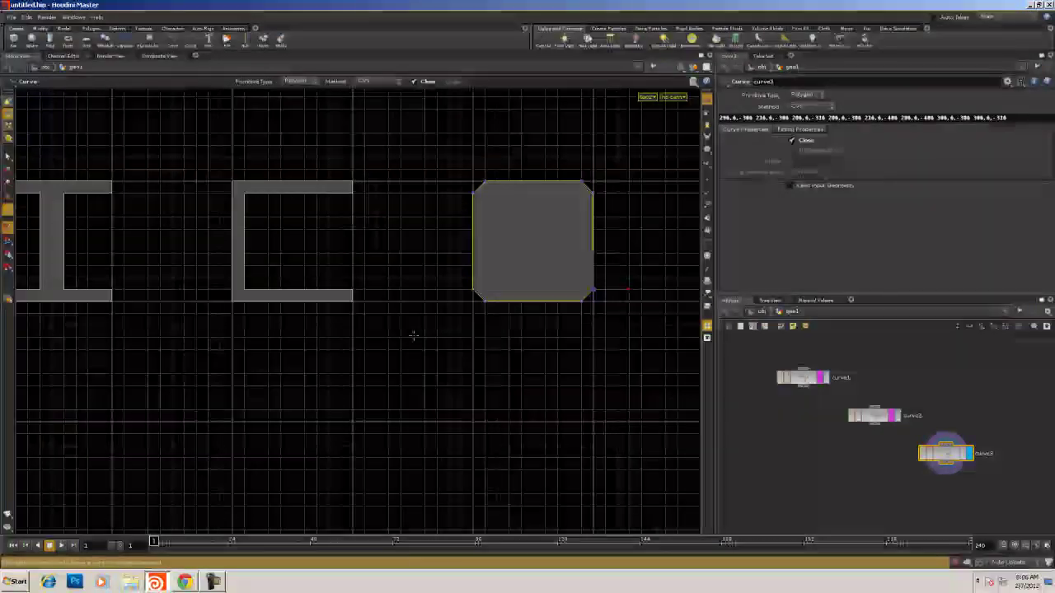
right_click(418, 293)
click(360, 295)
- Select the four end points of the C-channel's flanges and move them -50 units in X
alt+right_drag(398, 264, 275, 283)
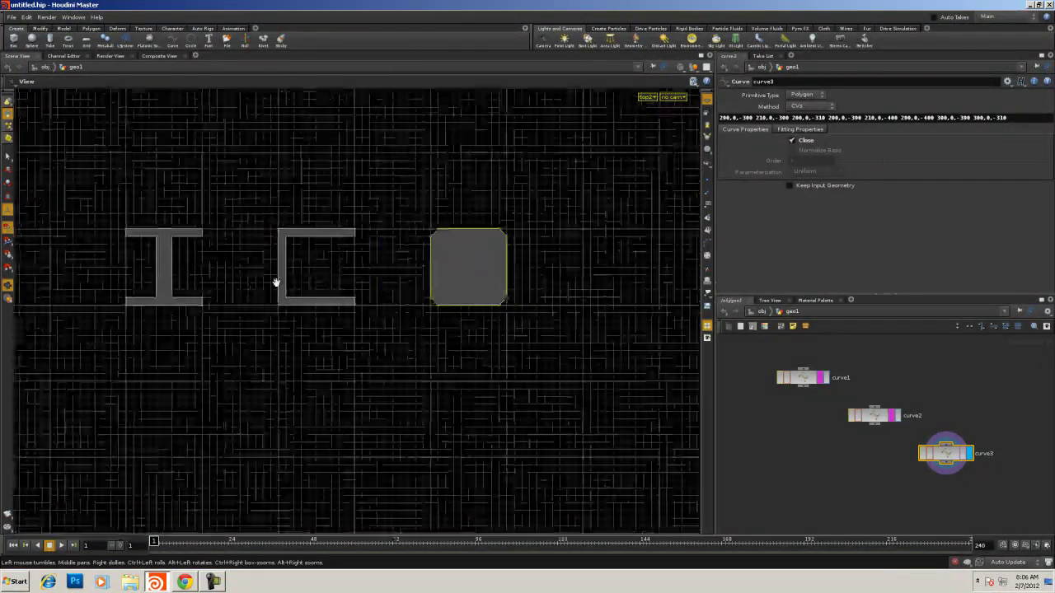
alt+middle_drag(208, 256, 244, 270)
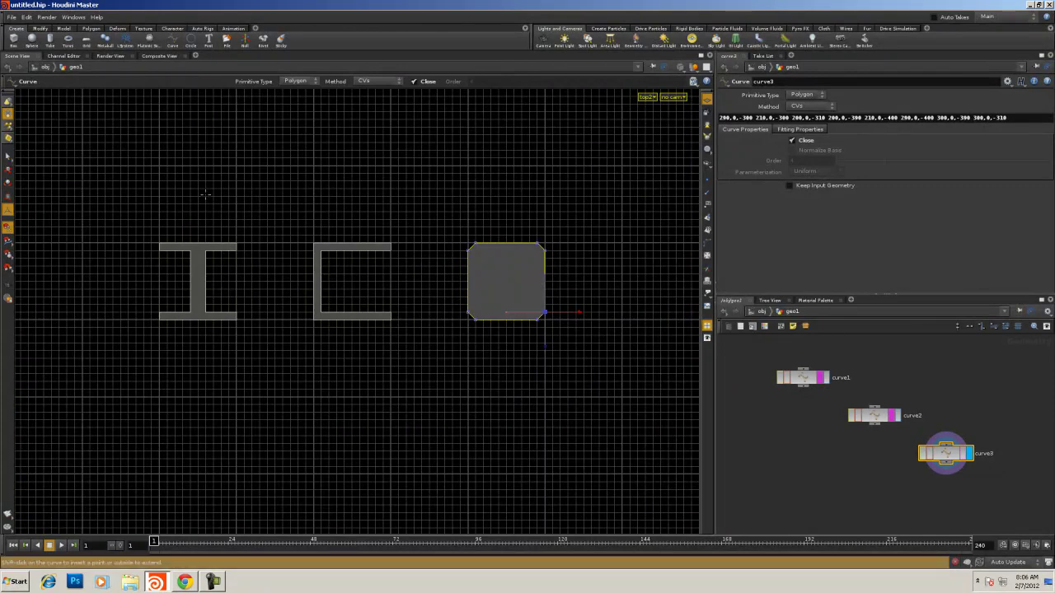
click(7, 157)
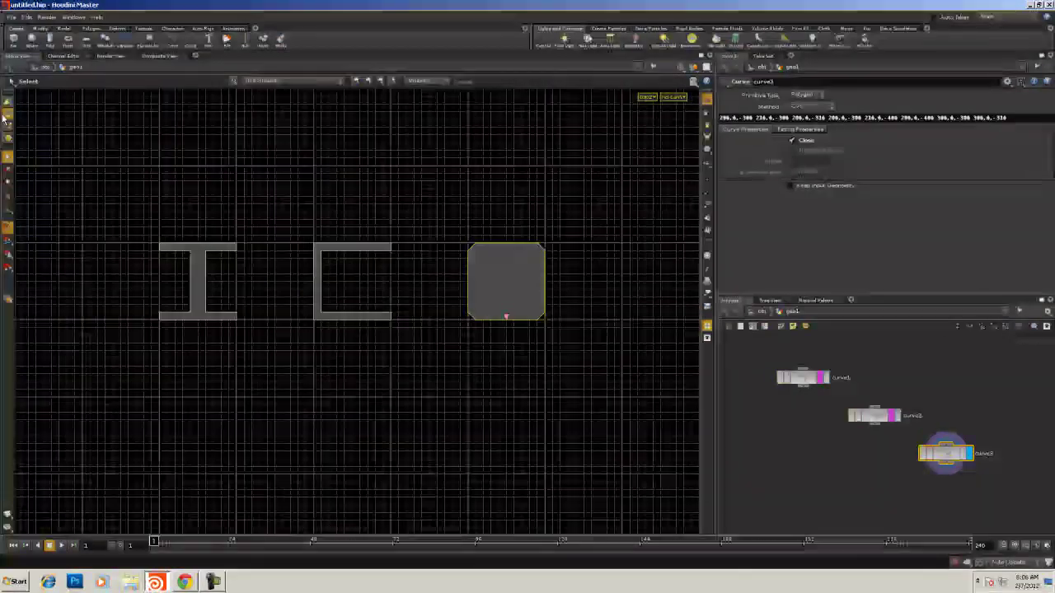
right_click(7, 115)
click(25, 118)
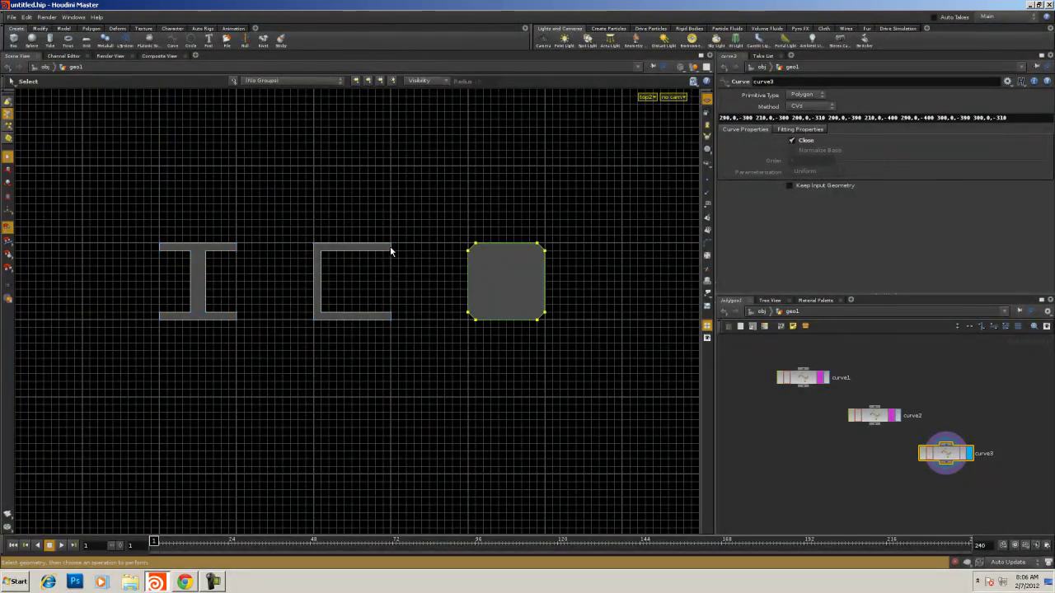
drag(416, 391, 416, 389)
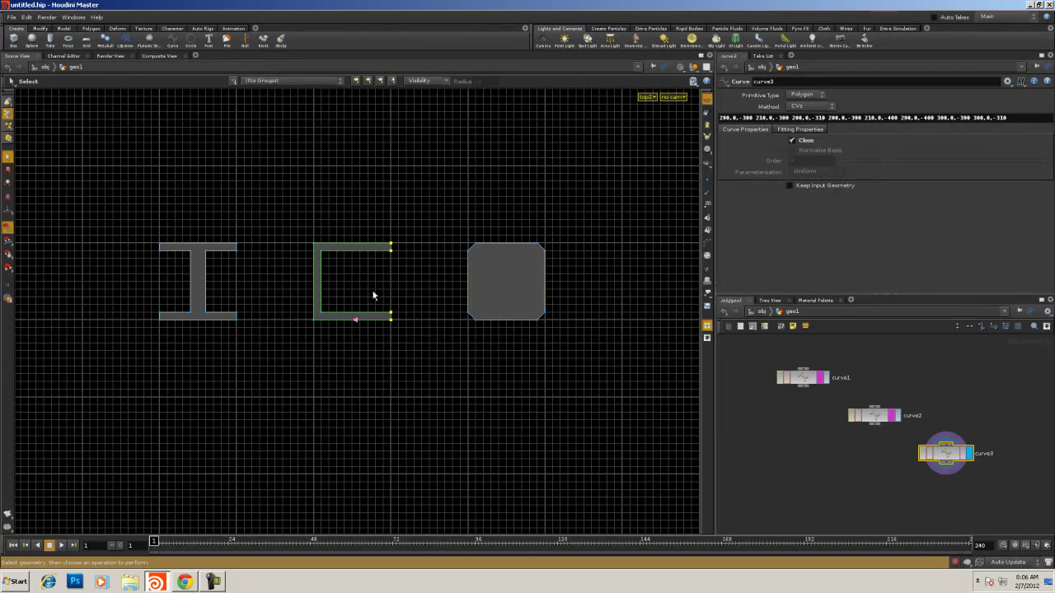
key(t)
middle_drag(443, 282, 396, 283)
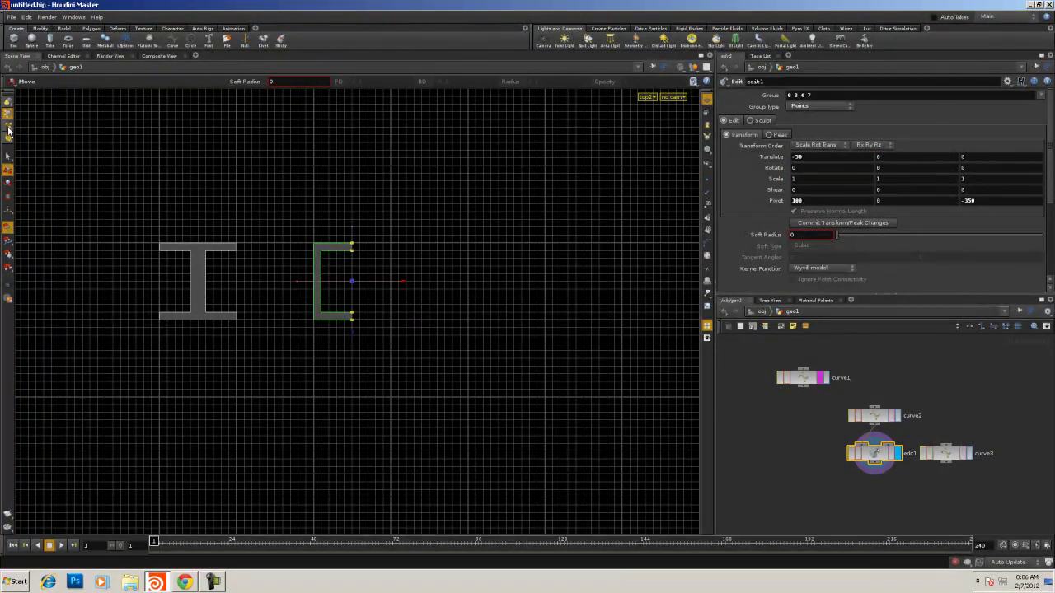
- Spread the three curve nodes apart in the network and display the I-beam curve
drag(945, 455, 1037, 418)
drag(806, 381, 766, 416)
click(767, 413)
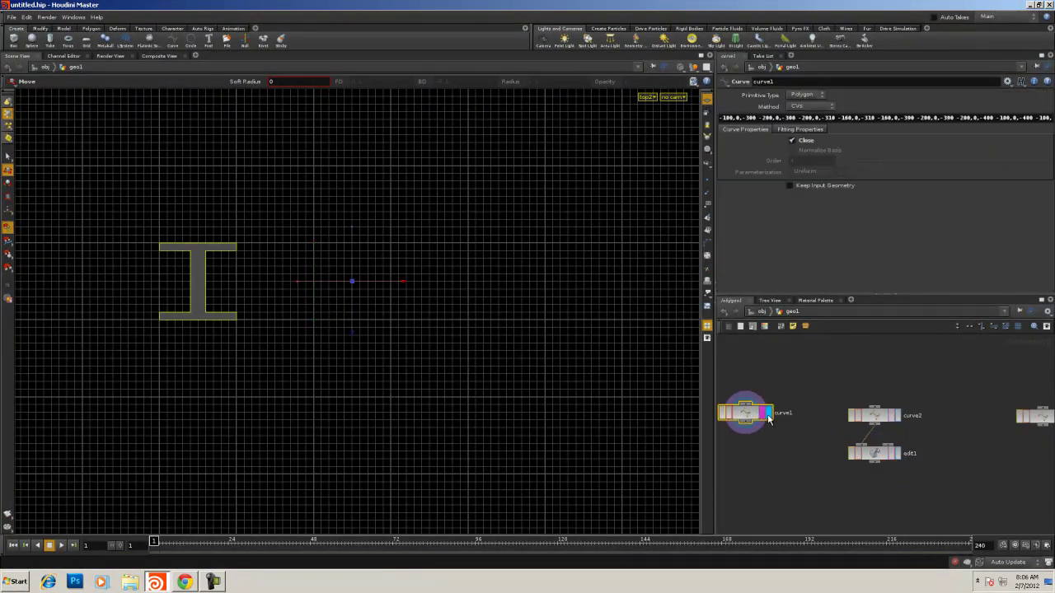
- Rename the I-beam's curve node to curve_i_beam
double_click(785, 413)
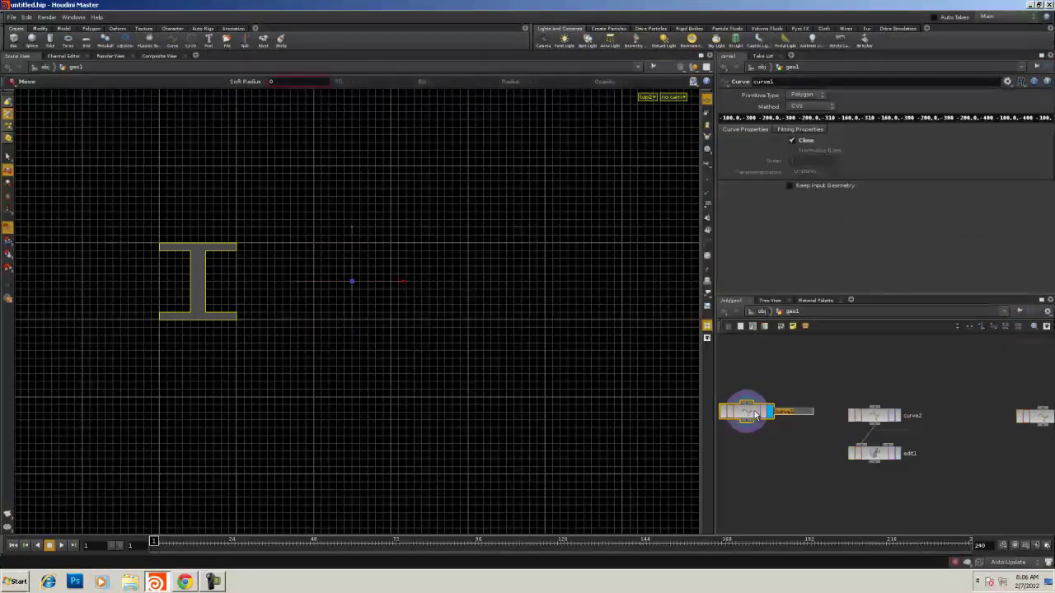
click(749, 413)
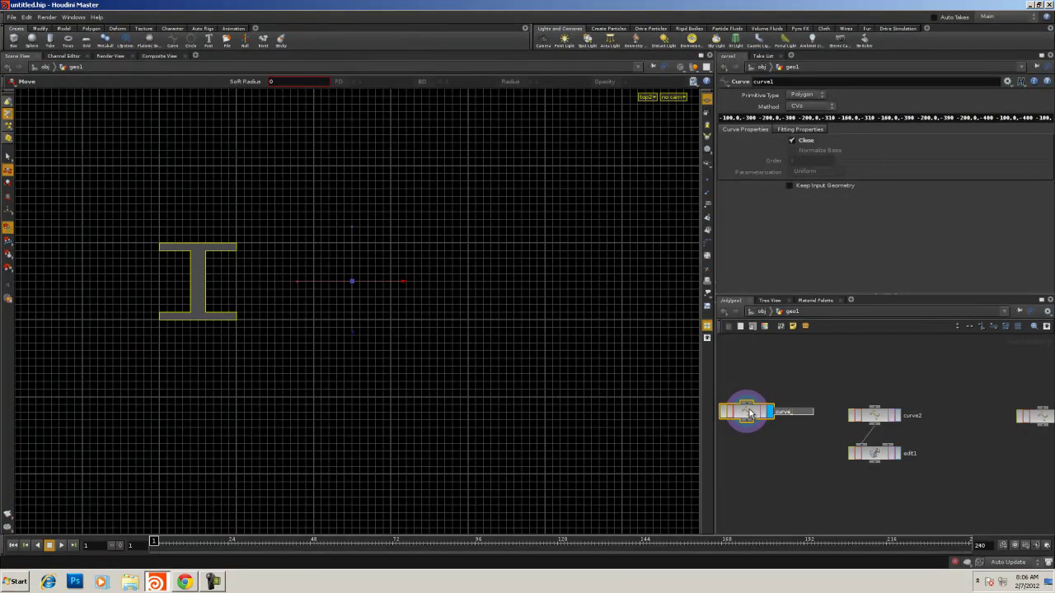
text(_i_beam)
key(Return)
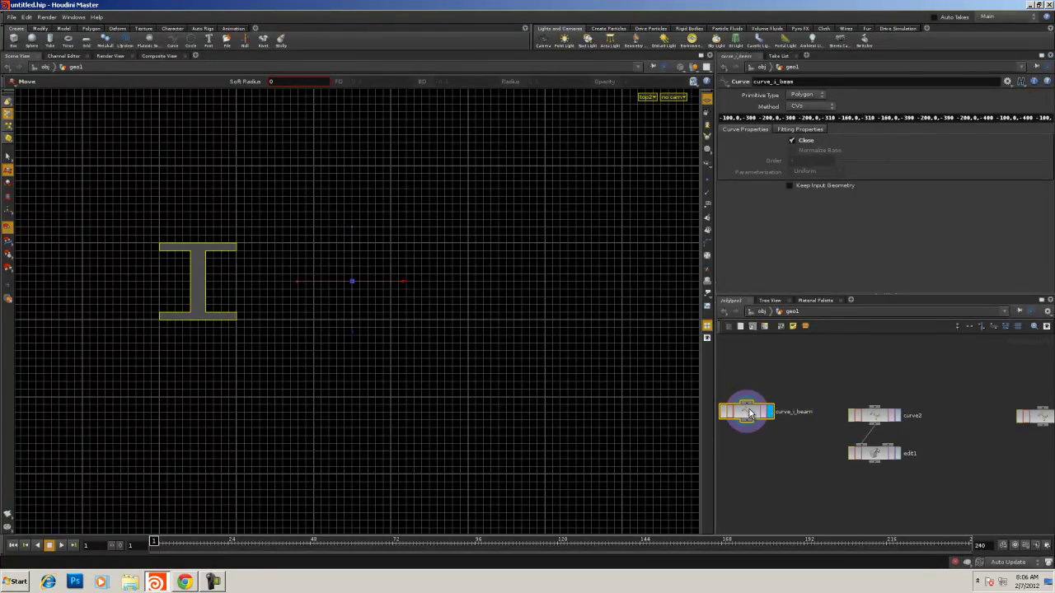
- Rename the C-channel's curve node to curve_channel
double_click(913, 416)
key(Right)
key(BackSpace)
text(_channel)
key(Return)
- Move the third curve node closer to the others and rename it curve_square
click(942, 445)
scroll(938, 441, down, 3)
middle_drag(941, 440, 921, 417)
drag(999, 402, 976, 403)
double_click(994, 400)
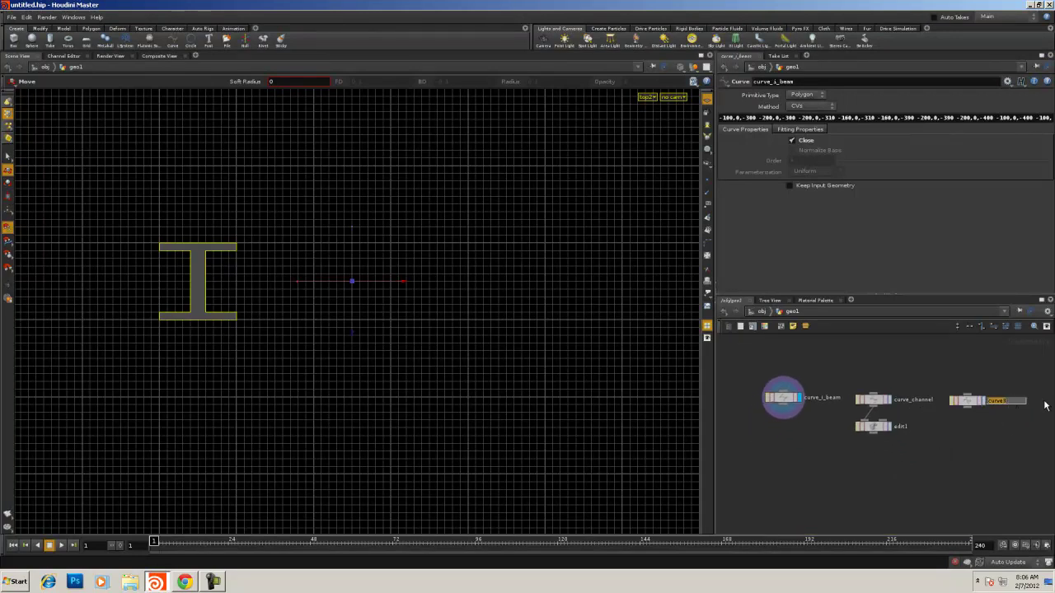
key(Right)
text(_square)
key(Return)
- Connect curve_i_beam to the centering Transform node and display the Transform's result in the perspective view
scroll(939, 473, down, 2)
middle_drag(943, 464, 848, 393)
drag(738, 350, 983, 435)
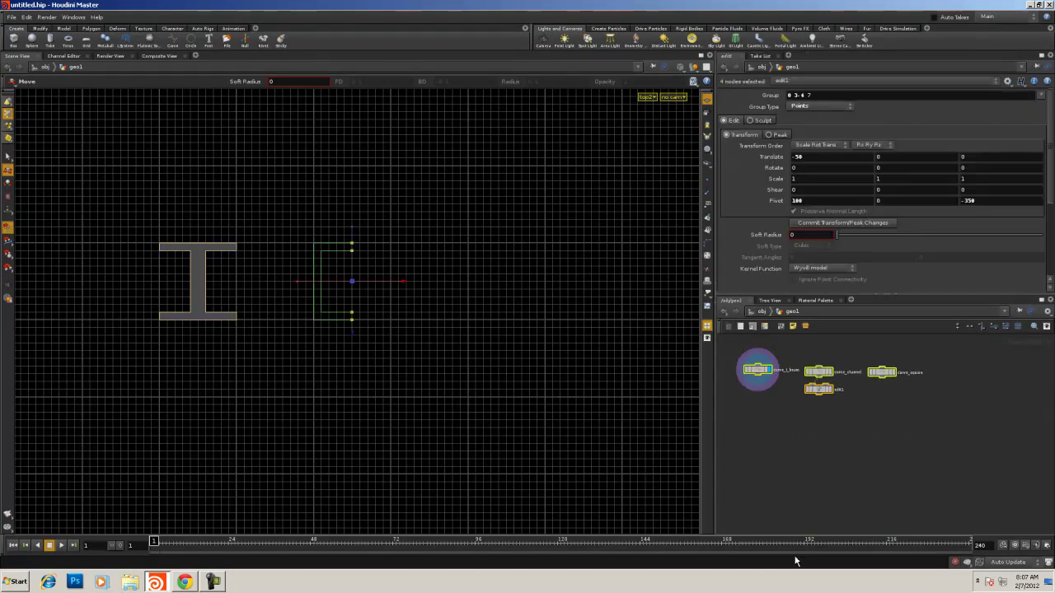
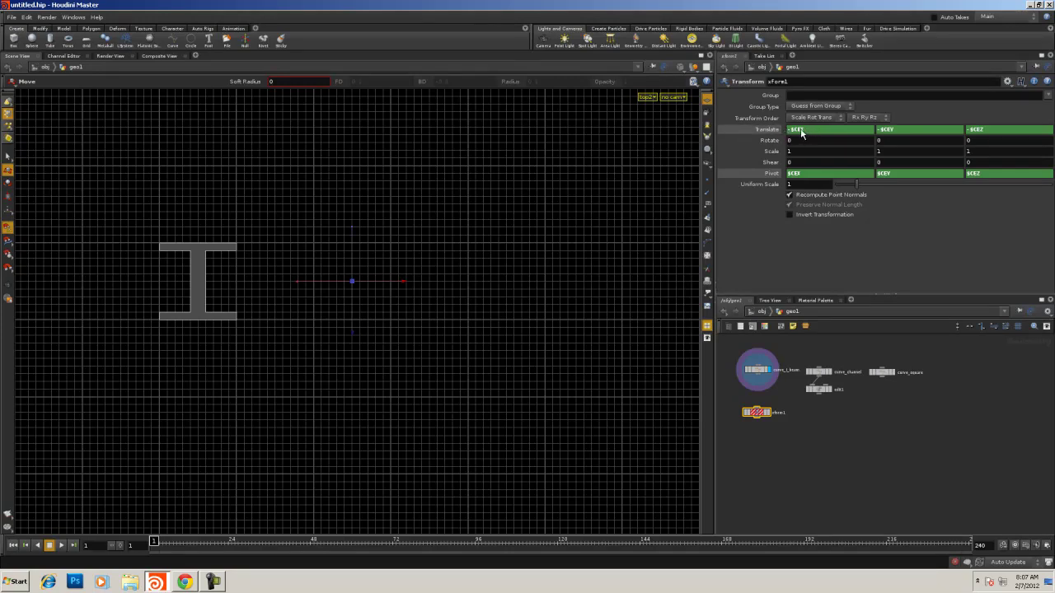
drag(758, 378, 758, 408)
click(768, 413)
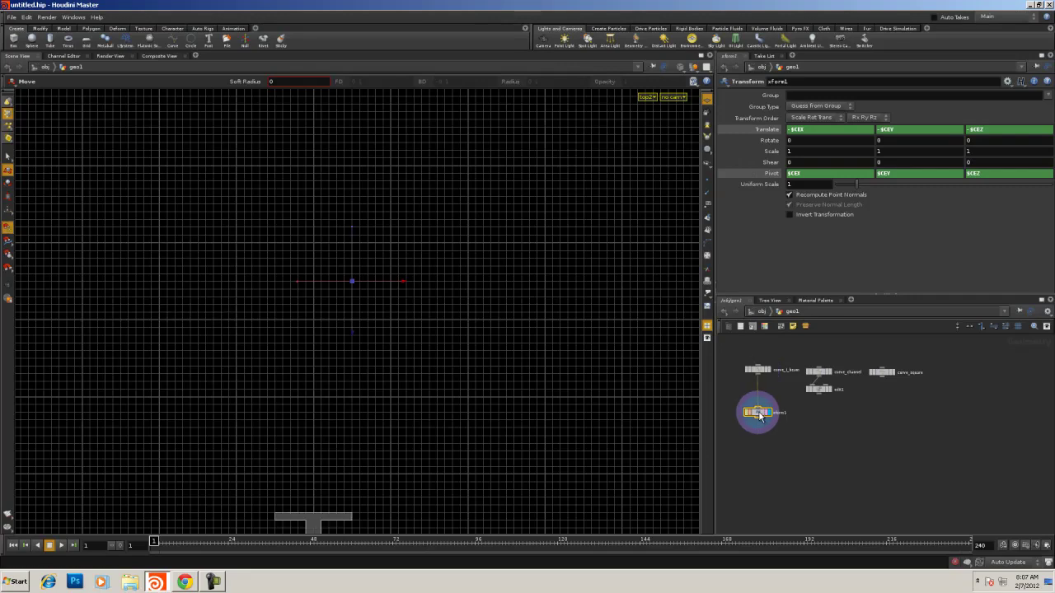
key(space)
middle_drag(438, 476, 487, 247)
key(space+b)
key(space+b)
right_drag(453, 273, 569, 230)
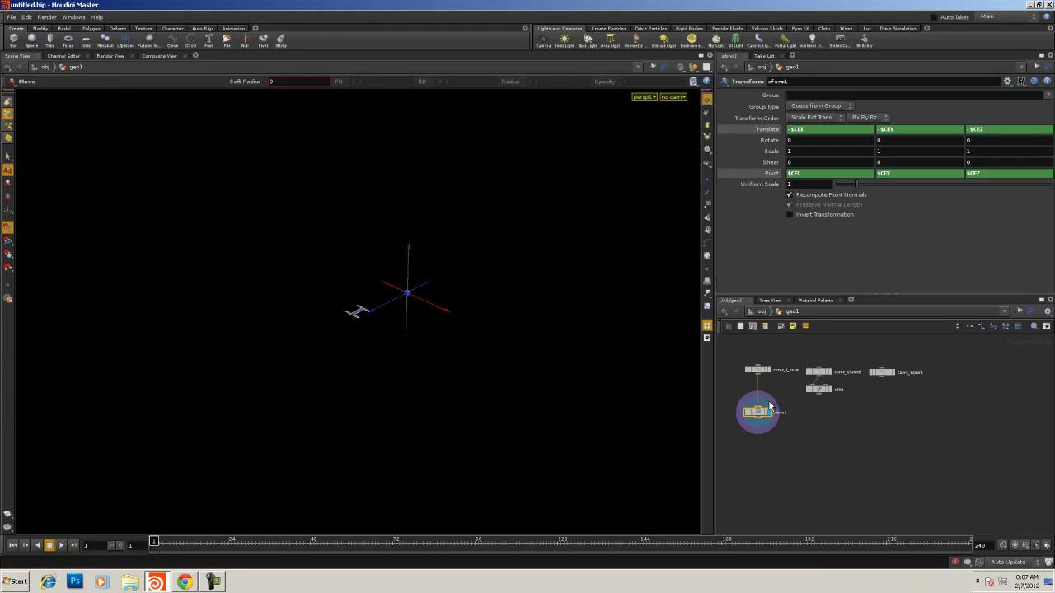
key(ctrl+c)
key(ctrl+v)
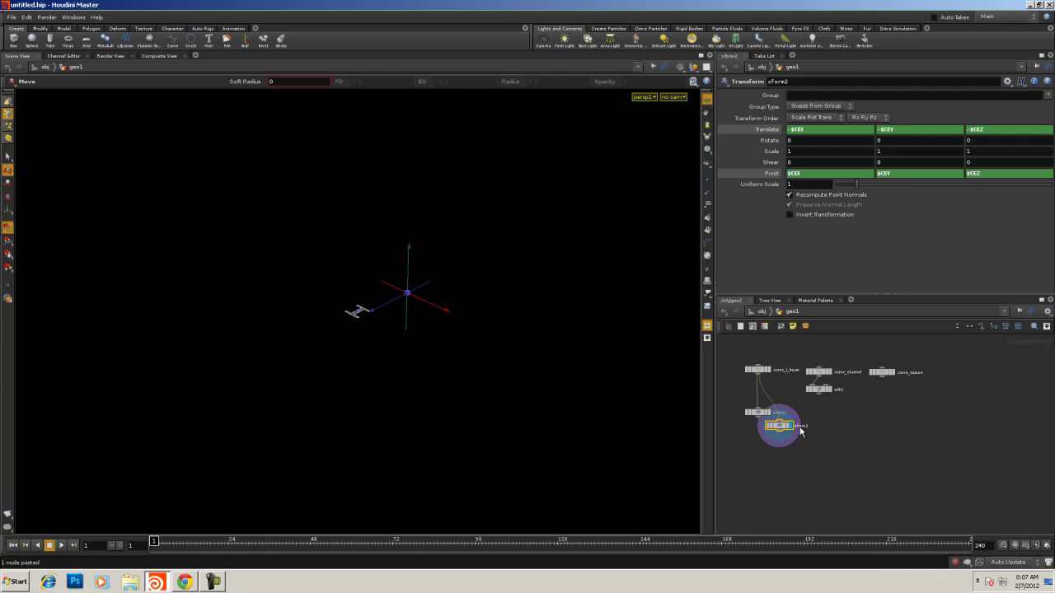
drag(792, 426, 888, 420)
drag(818, 400, 820, 422)
drag(758, 414, 758, 445)
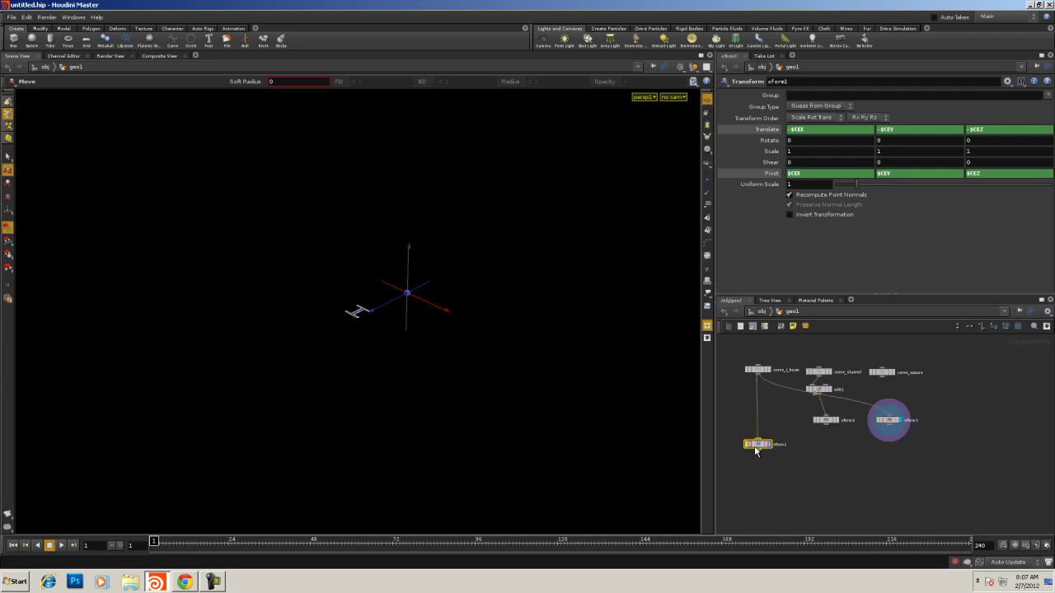
drag(859, 439, 795, 511)
key(Delete)
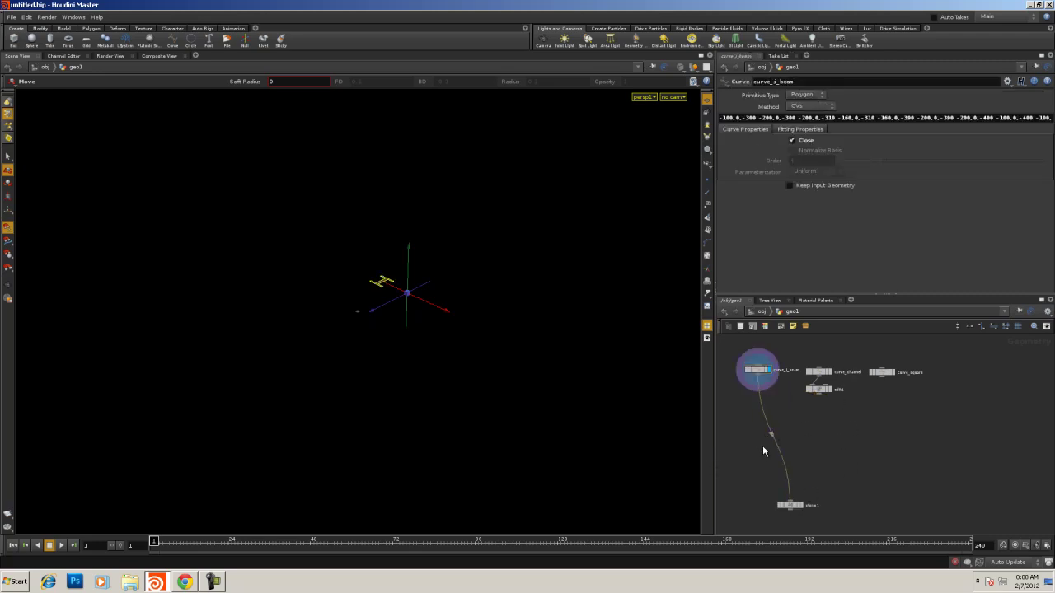
- Add a Switch node and connect curve_i_beam, the C-channel's Edit node and curve_square as its inputs in that order
key(Tab)
text(sw)
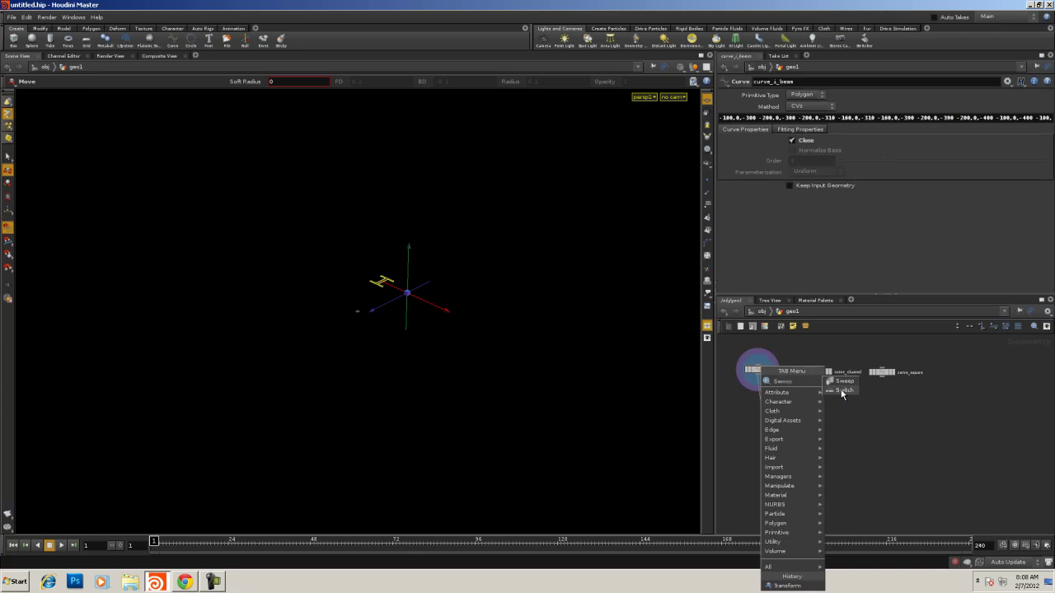
click(842, 391)
click(840, 448)
click(840, 448)
click(821, 400)
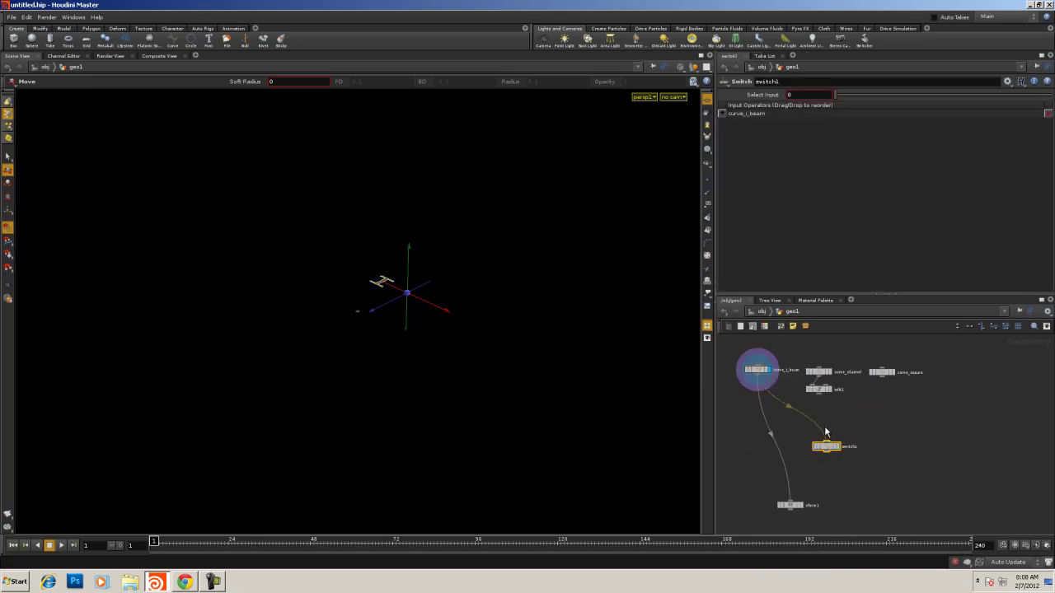
click(826, 443)
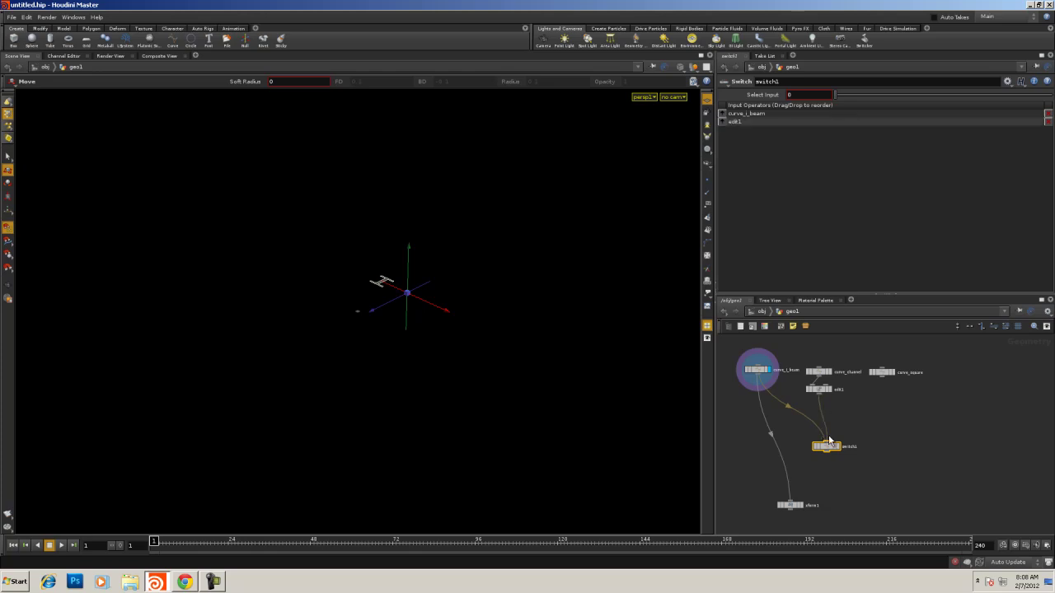
click(882, 377)
click(827, 443)
- Feed the Switch into the Transform, display the Transform, and try the Switch's Select Input
click(791, 500)
drag(792, 505, 819, 505)
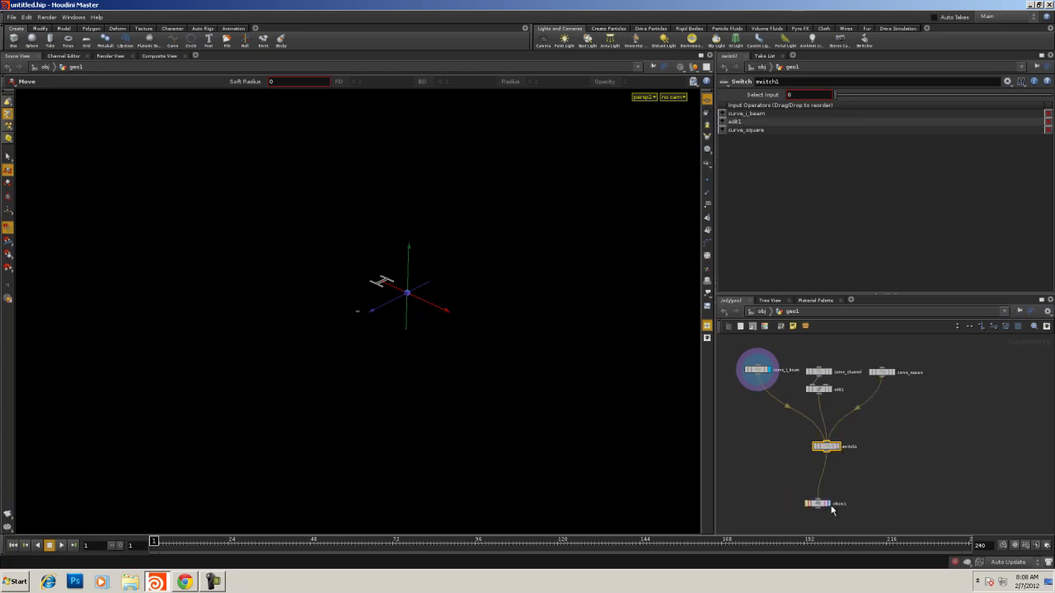
click(822, 506)
click(821, 505)
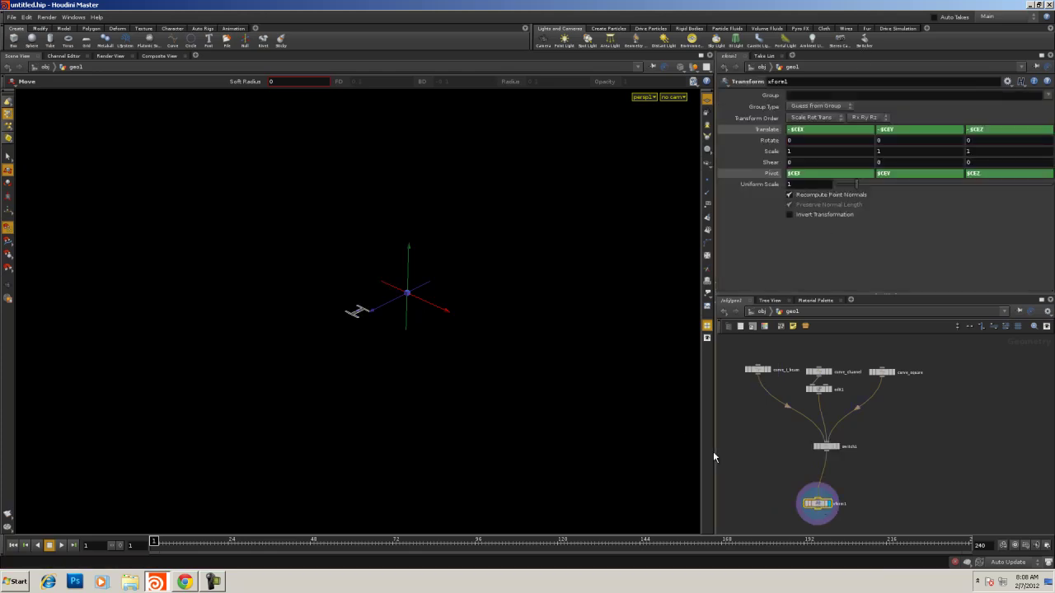
click(827, 447)
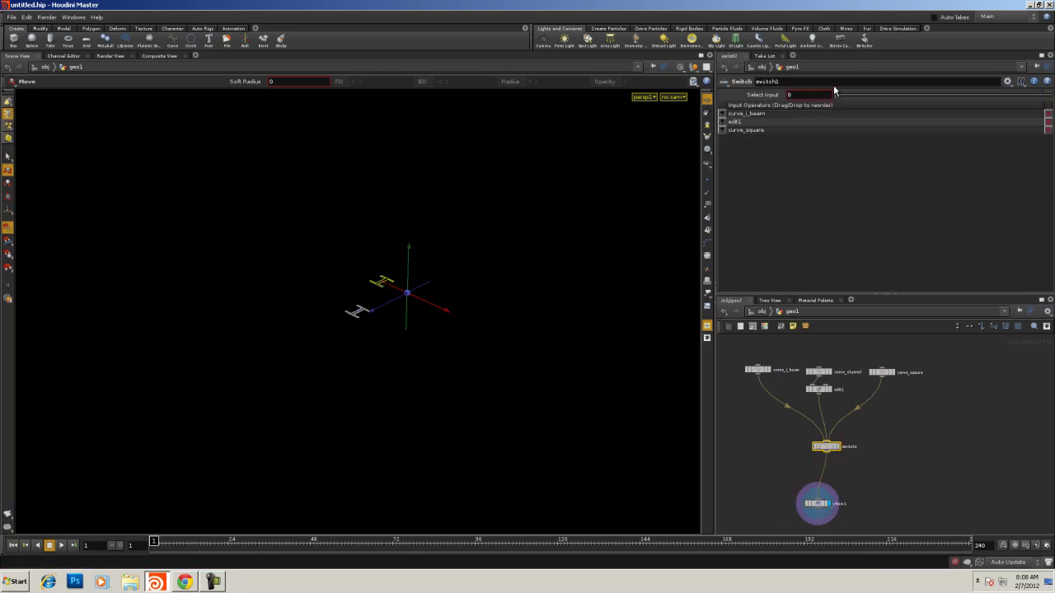
drag(835, 99, 810, 192)
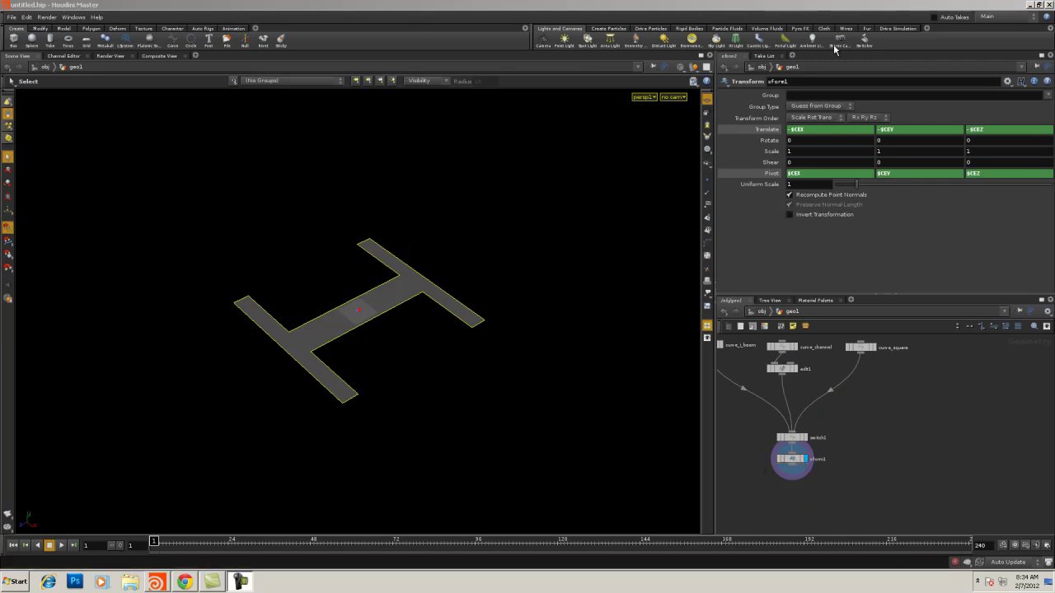
- Set the Transform's Uniform Scale to .01
click(789, 185)
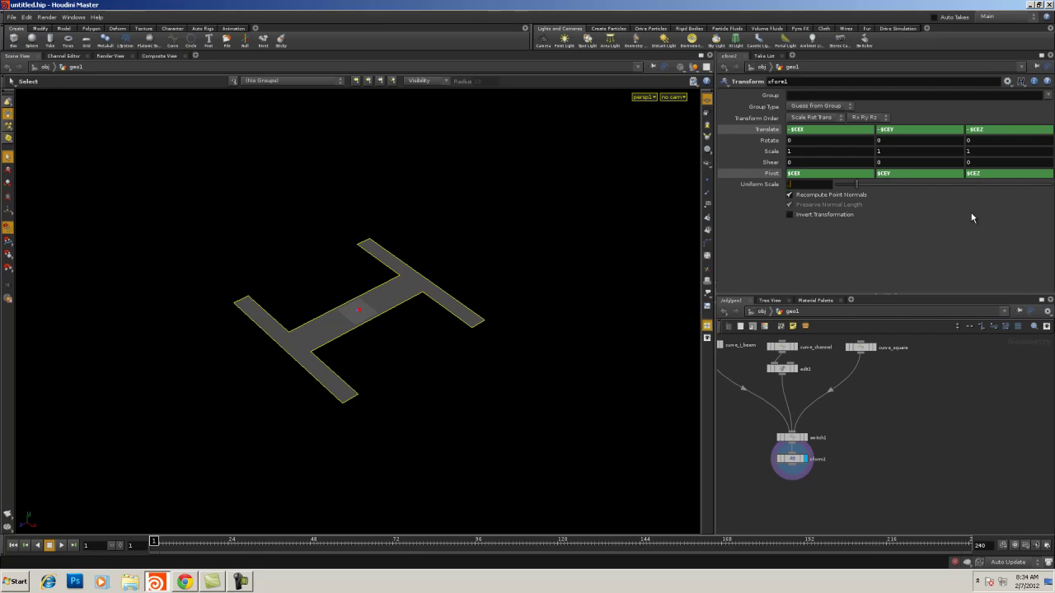
text(.01)
key(Return)
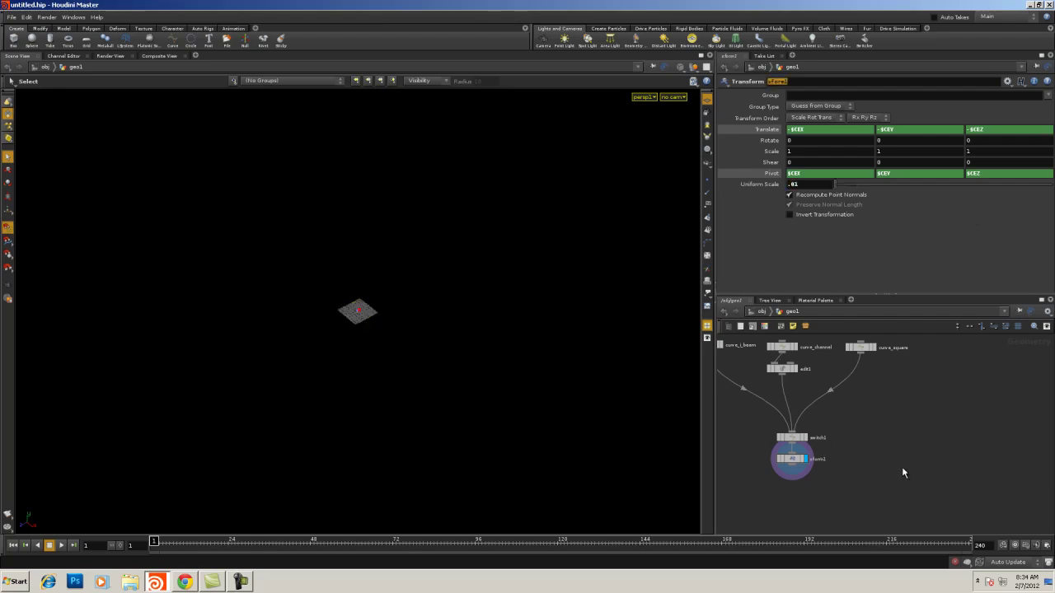
- Inspect the scaled-down beam profile on the grid and test the Switch's Select Input, ending at 0
key(Escape)
key(g)
right_drag(479, 316, 289, 304)
drag(289, 304, 506, 367)
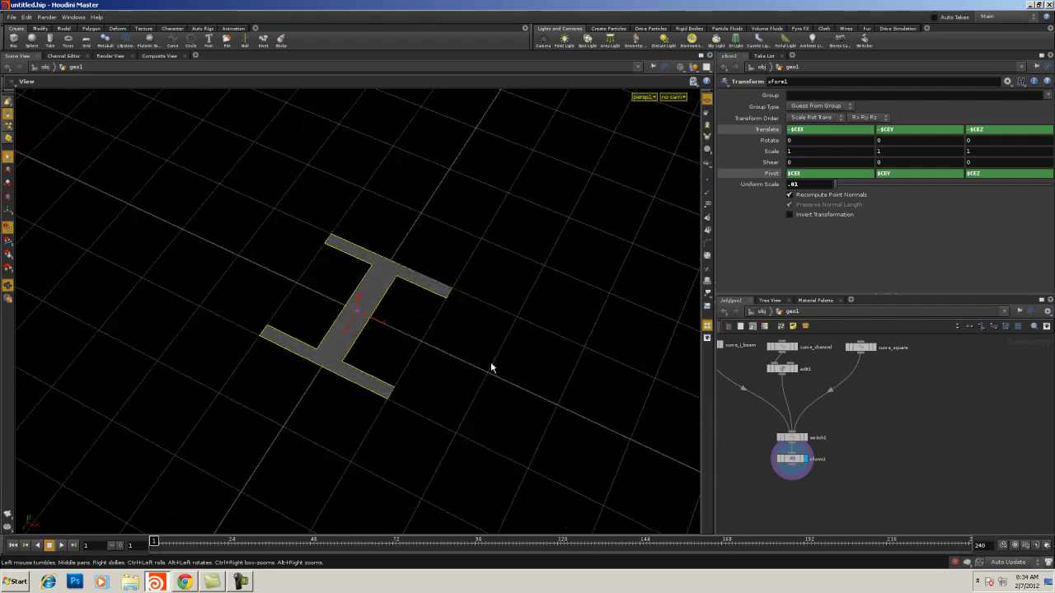
right_drag(506, 367, 461, 368)
click(793, 439)
mouse_move(835, 99)
mouse_down()
mouse_move(895, 99)
mouse_move(818, 95)
mouse_up()
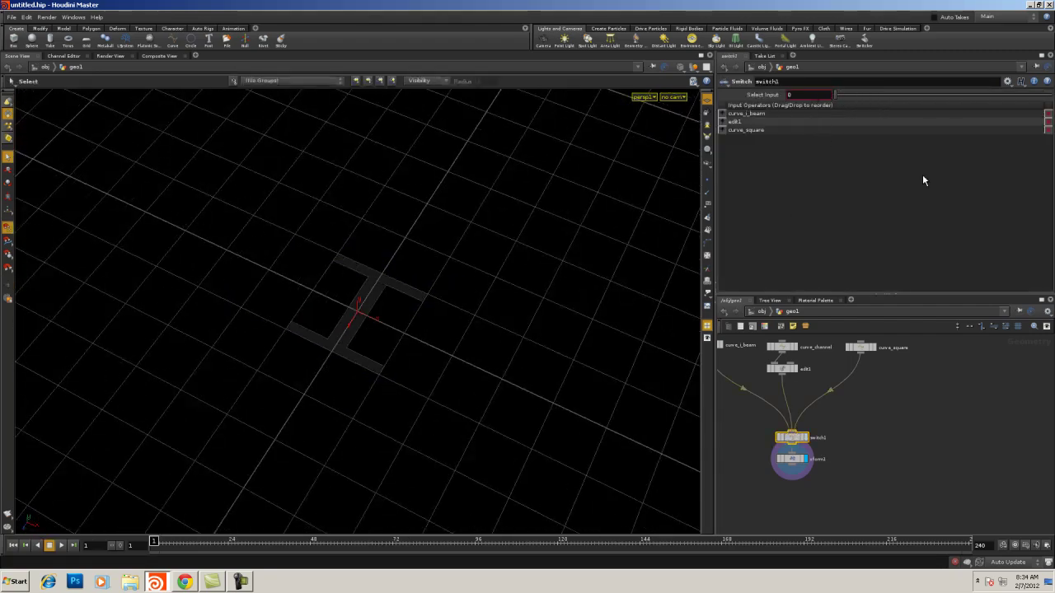
- Add a second Transform node, connect it below xform1 and display it
middle_drag(889, 415, 938, 389)
right_drag(938, 390, 958, 401)
middle_drag(820, 497, 919, 435)
click(919, 442)
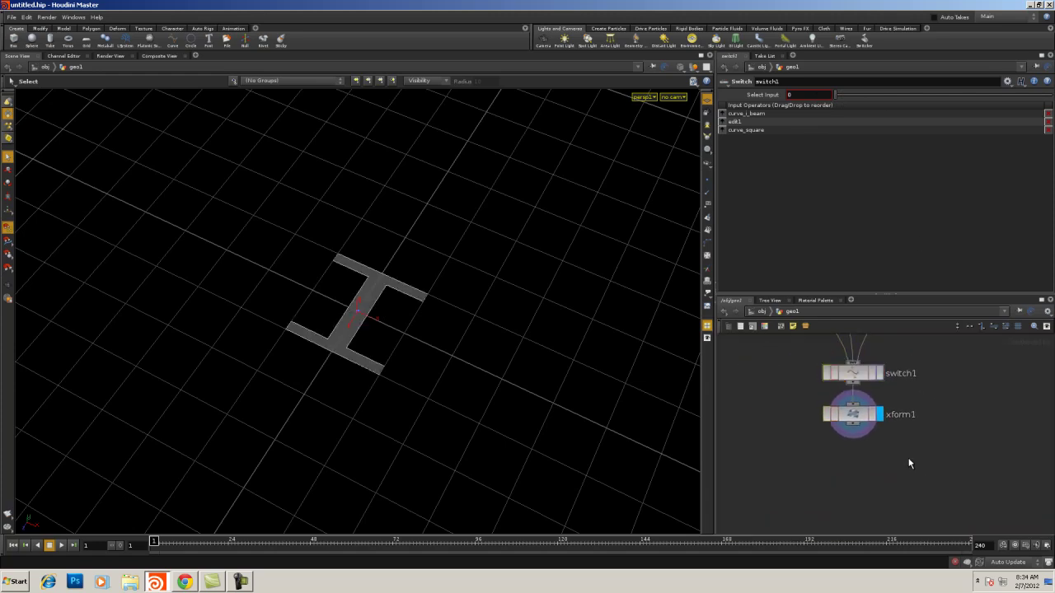
key(Tab)
text(tr)
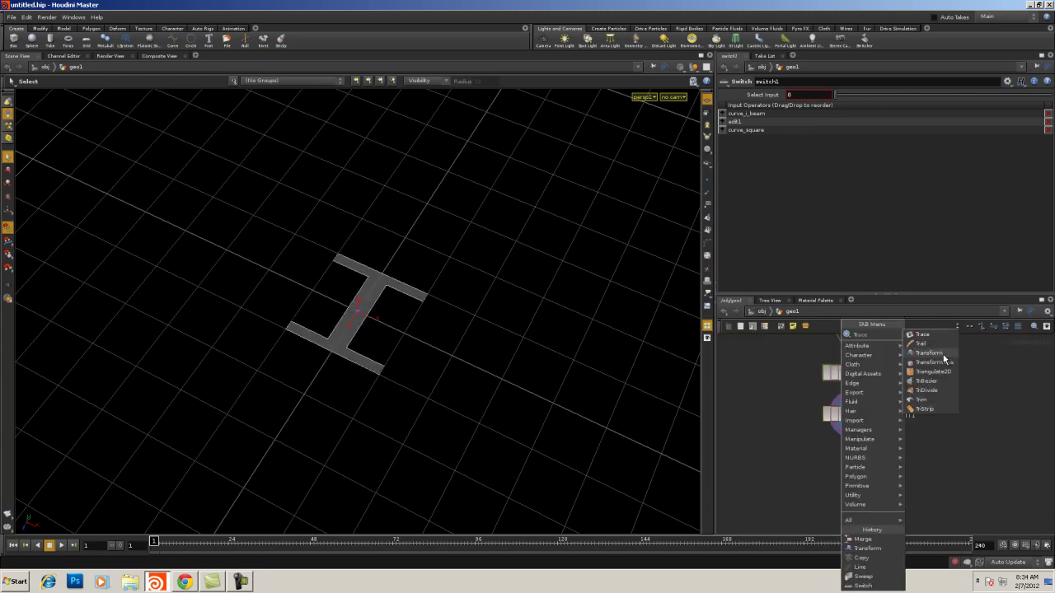
click(944, 357)
click(858, 469)
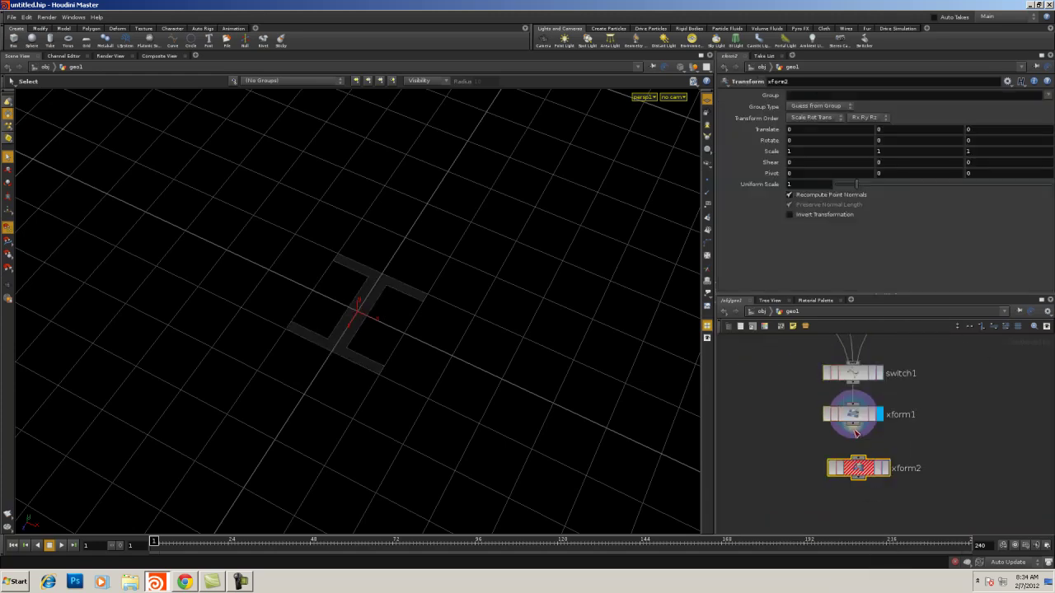
click(907, 471)
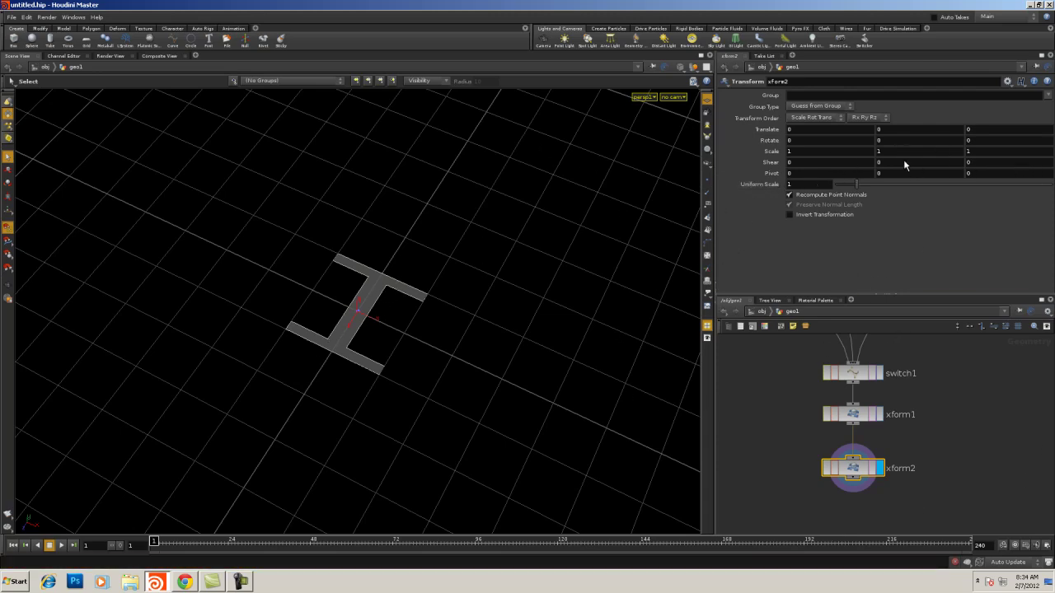
- Apply the center object preset to xform2 so its Pivot uses $CEX, $CEY and $CEZ
click(1007, 81)
click(913, 231)
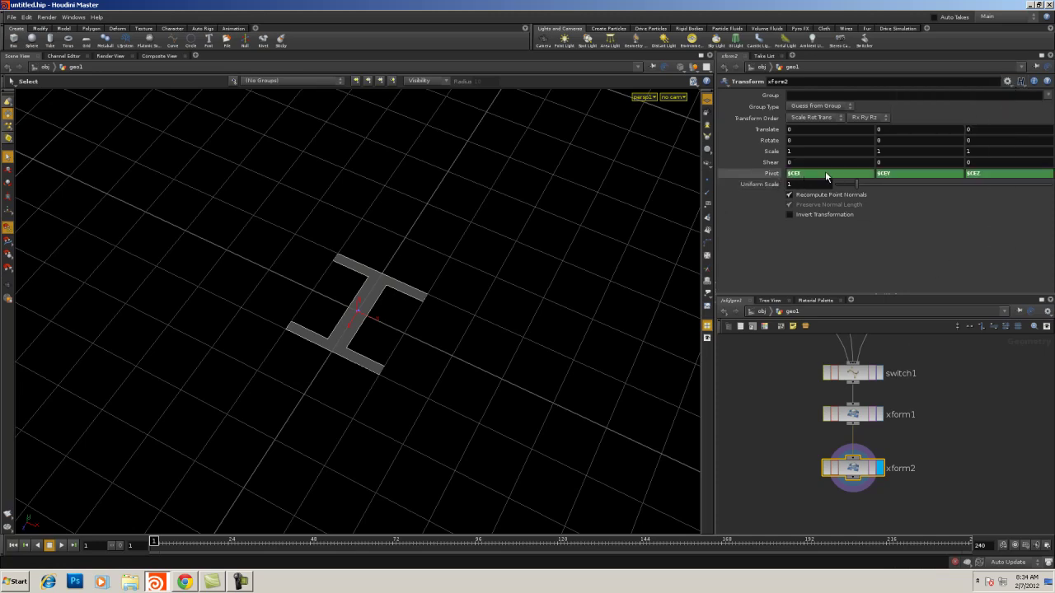
click(1007, 82)
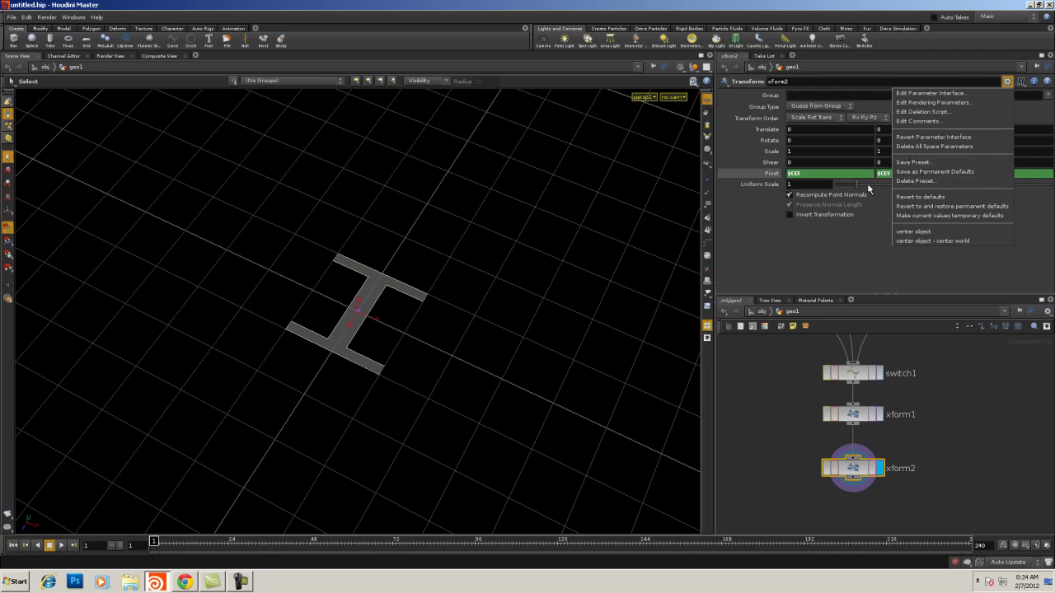
click(705, 265)
- Add a Line node in the empty area beside the profile network and display it
middle_drag(927, 489, 929, 480)
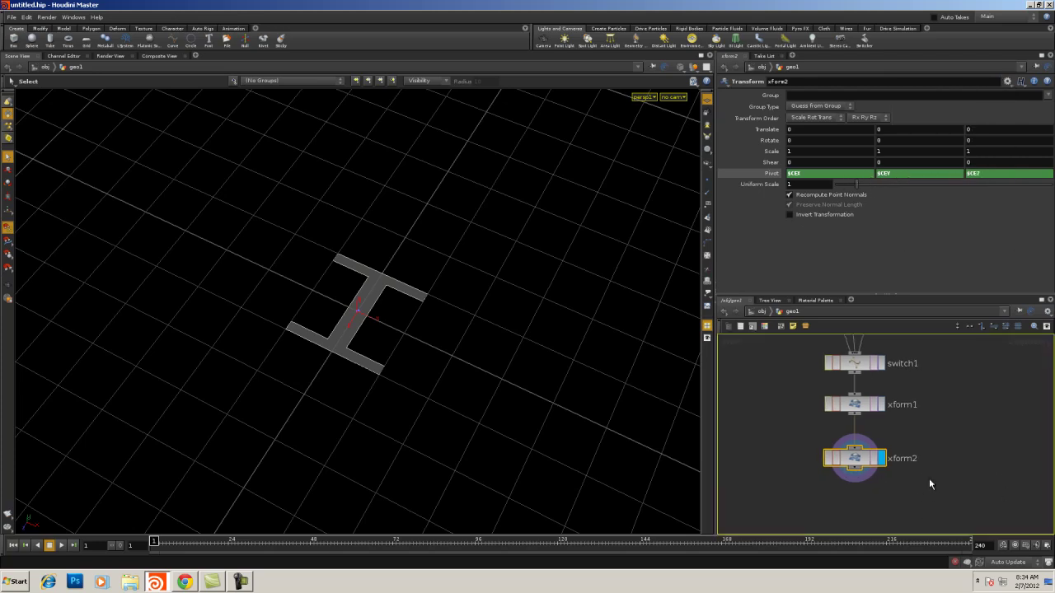
scroll(929, 479, down, 3)
middle_drag(796, 458, 756, 438)
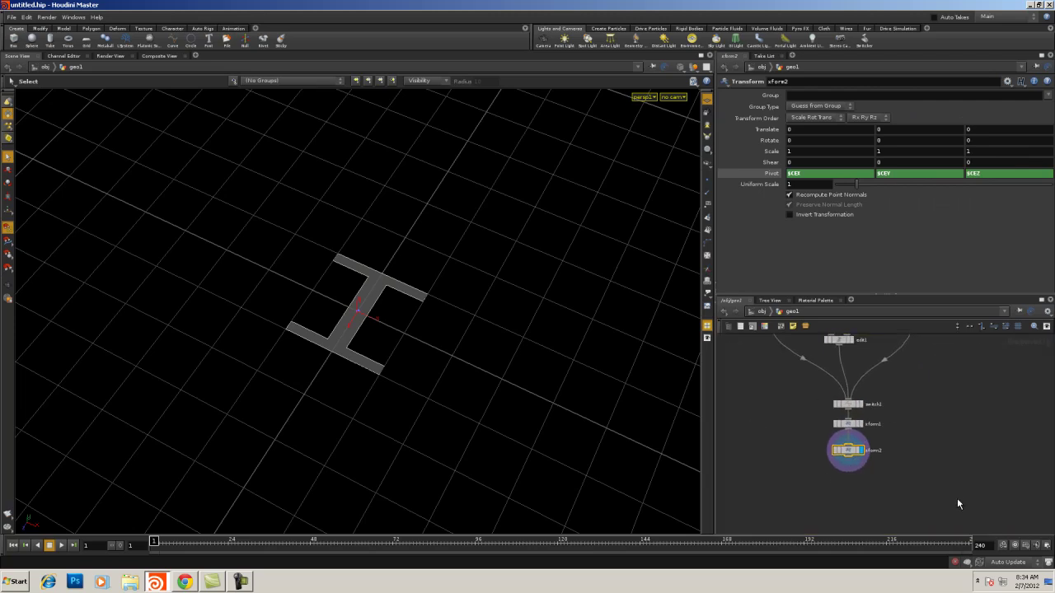
right_drag(925, 474, 887, 473)
middle_drag(907, 457, 874, 450)
click(899, 431)
key(Tab)
mouse_move(956, 374)
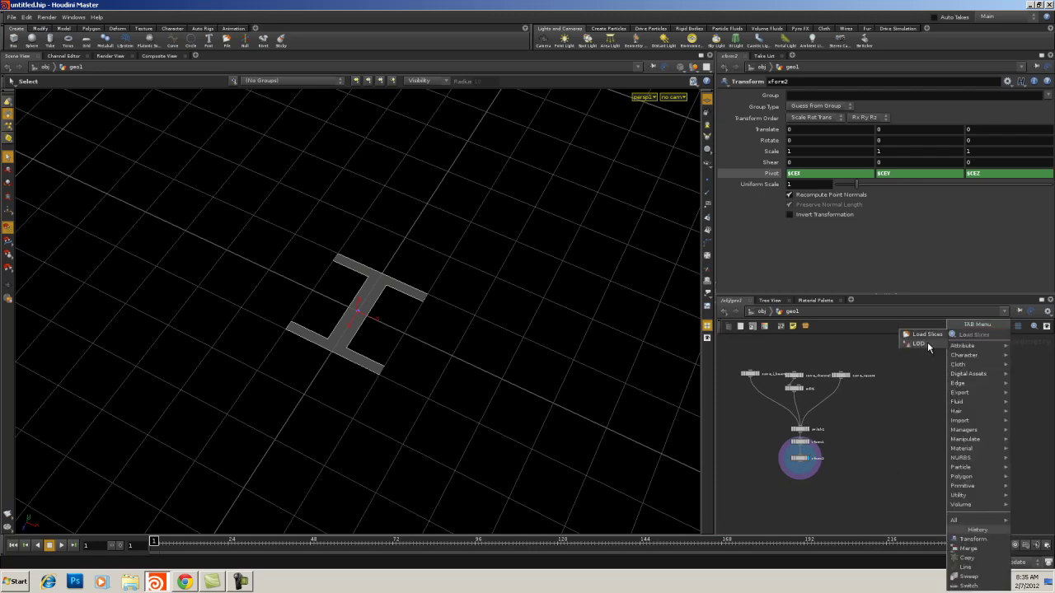
key(Escape)
key(Tab)
text(li)
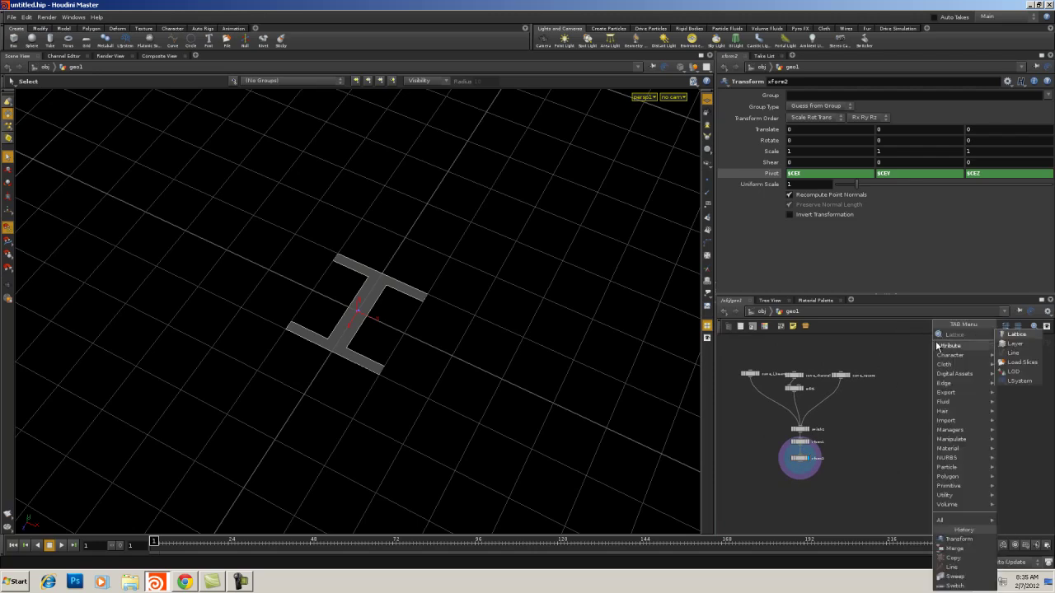
click(1001, 336)
click(987, 373)
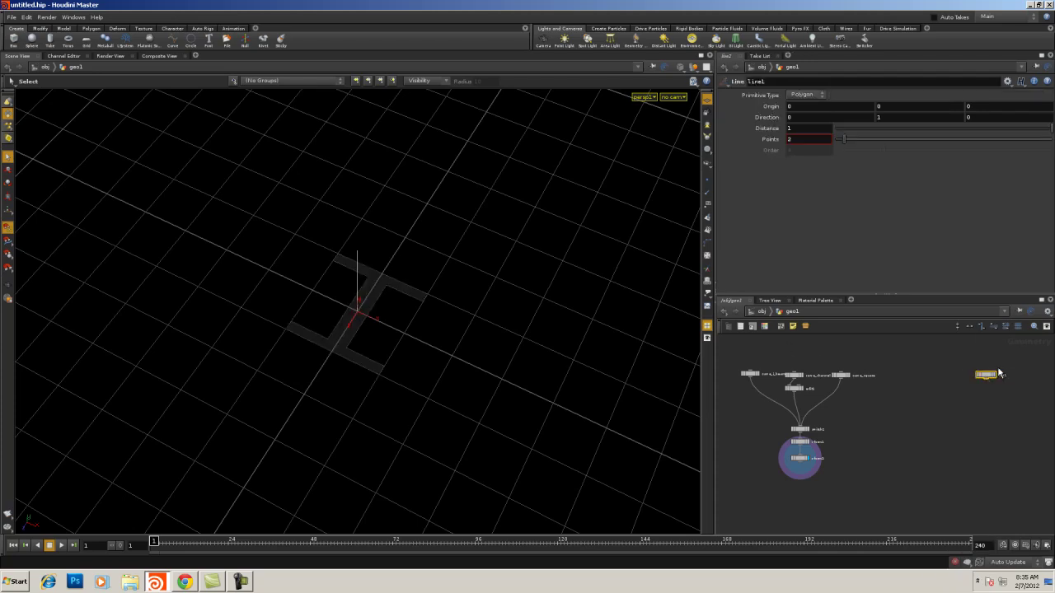
click(993, 376)
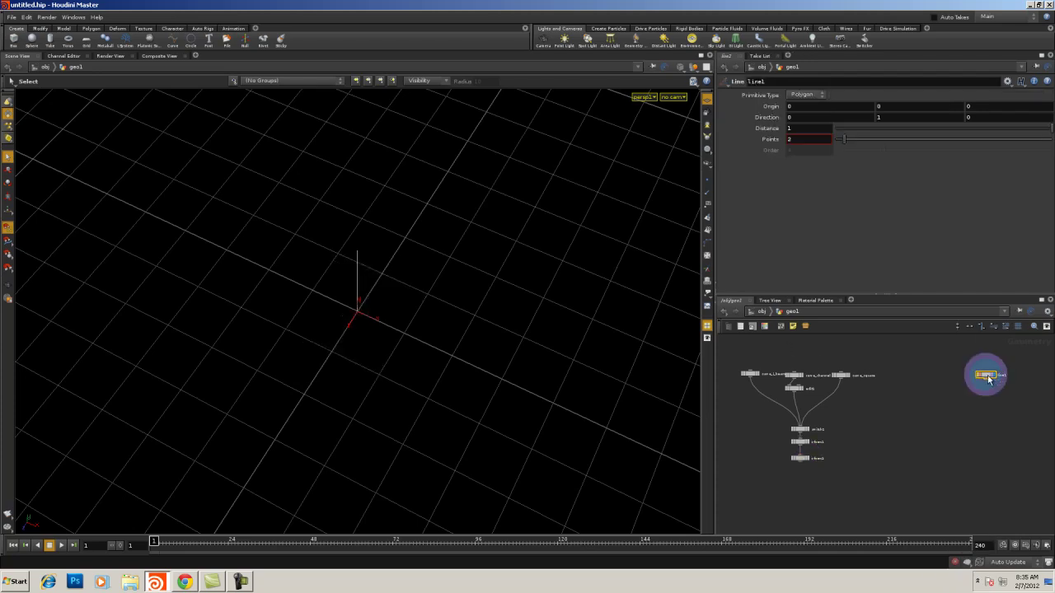
- Set the Line node's Primitive Type to NURBS and its Order to 2
click(804, 94)
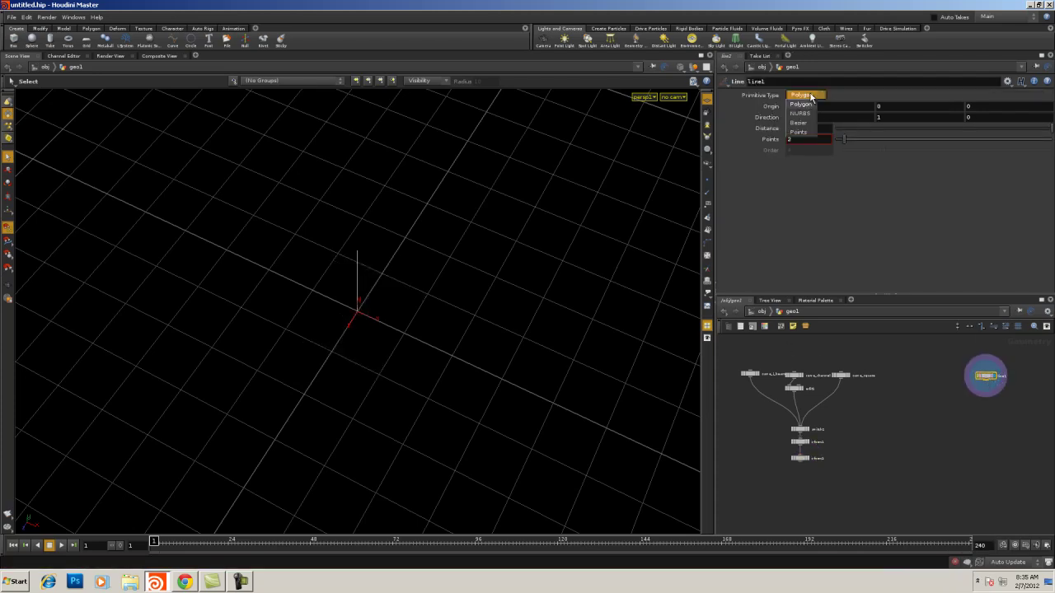
click(800, 114)
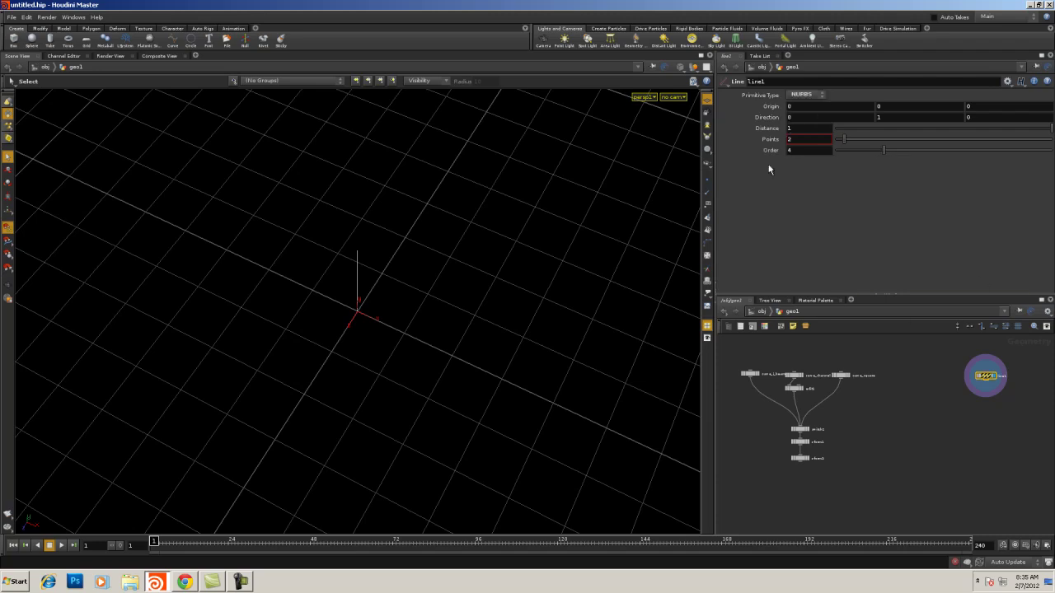
text(2)
key(Tab)
- Set curve_i_beam's Primitive Type to NURBS with an Order of 2
click(749, 375)
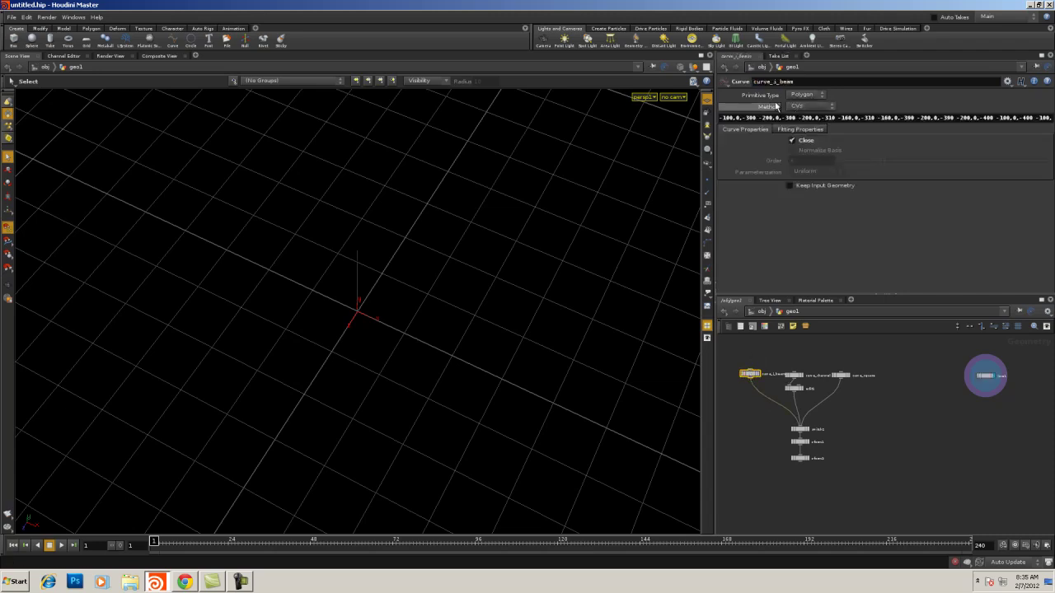
click(810, 95)
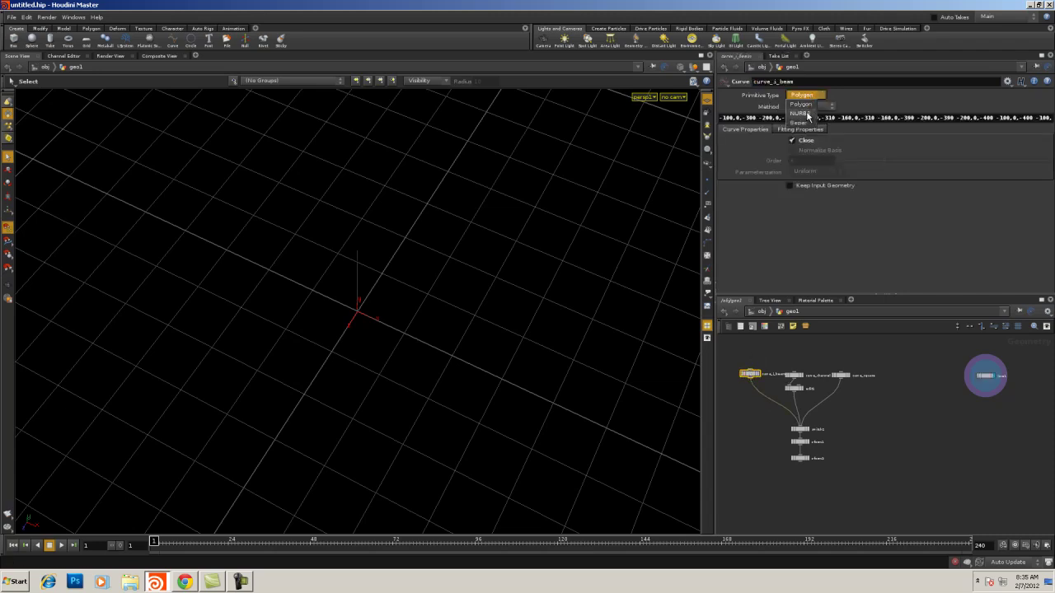
click(807, 117)
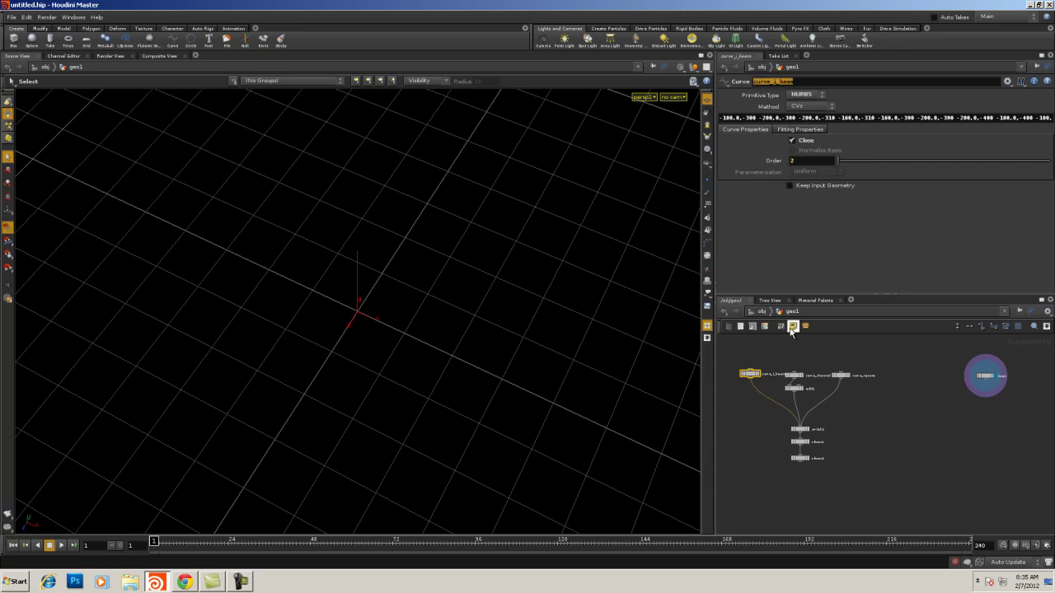
key(Tab)
key(Escape)
key(l)
- Display curve_i_beam and examine its NURBS outline and Order in the viewport
click(856, 412)
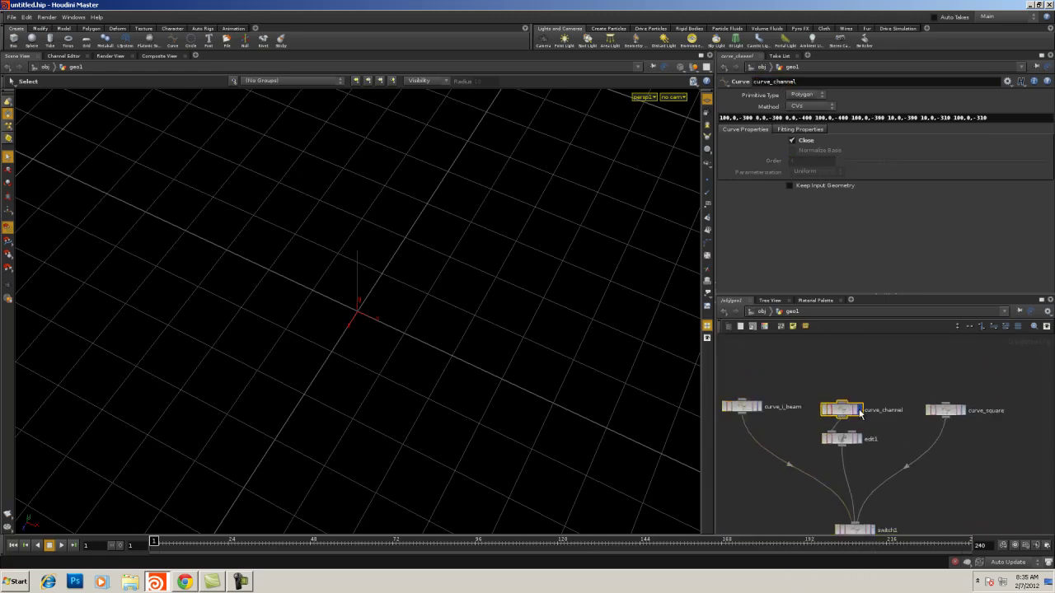
click(861, 413)
click(805, 95)
click(757, 407)
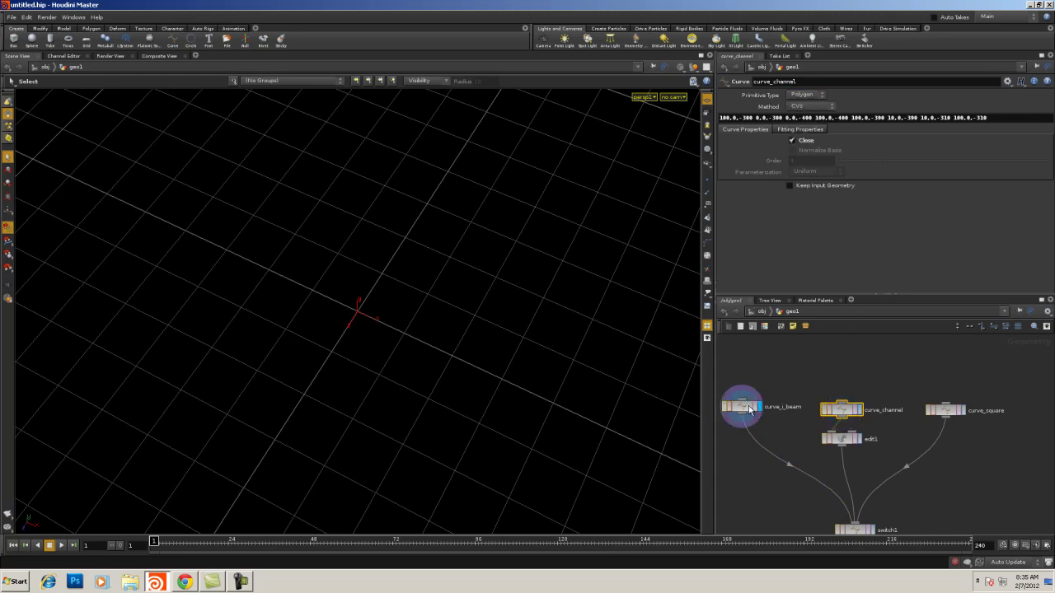
click(752, 409)
key(Escape)
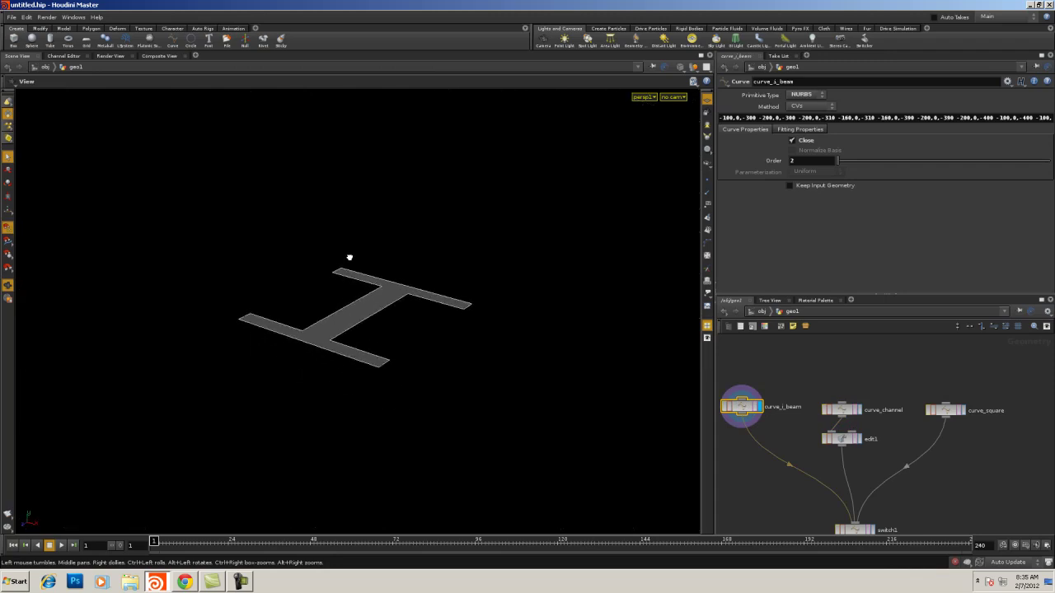
alt+drag(354, 246, 356, 285)
drag(840, 164, 807, 171)
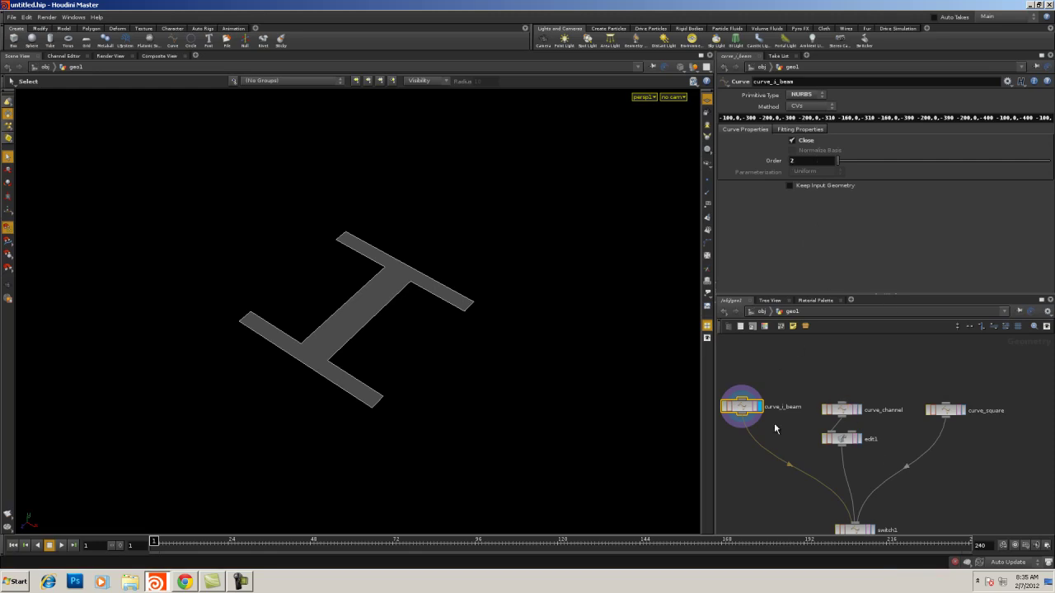
- Convert curve_channel to NURBS with an Order of 2 and display the Edit node below it
click(842, 410)
middle_drag(526, 248, 229, 118)
click(860, 410)
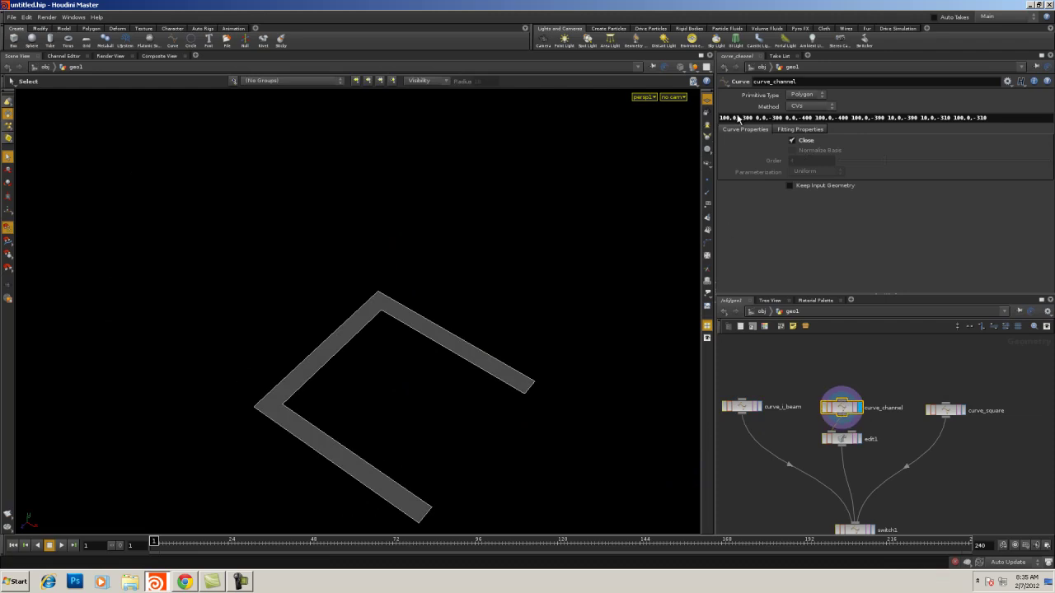
click(811, 96)
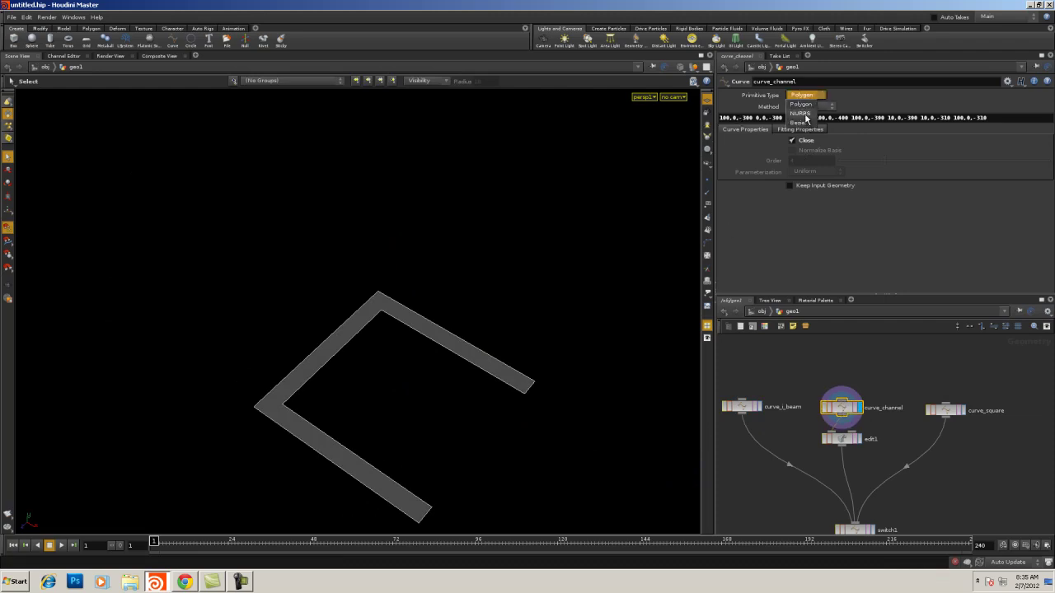
click(808, 107)
drag(848, 167, 818, 165)
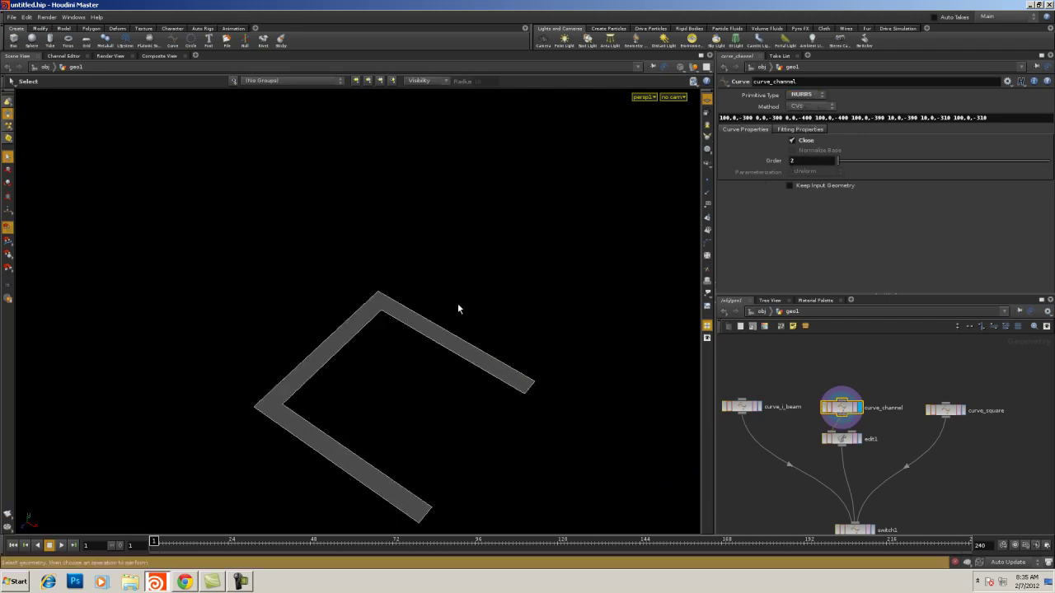
click(861, 439)
- Display curve_square and set its Primitive Type to NURBS with an Order of 2
click(964, 410)
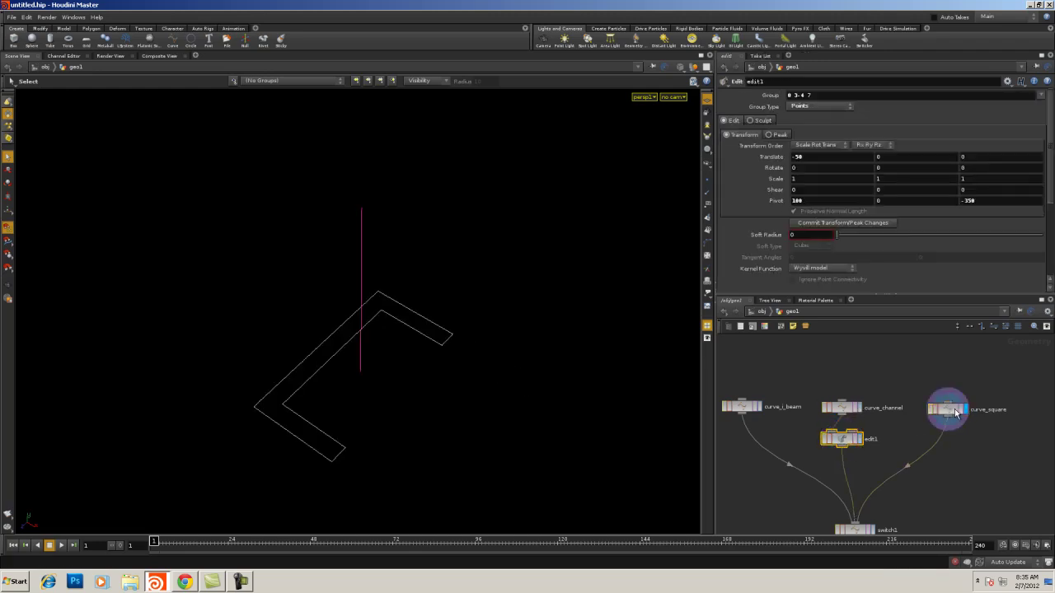
click(804, 95)
click(806, 106)
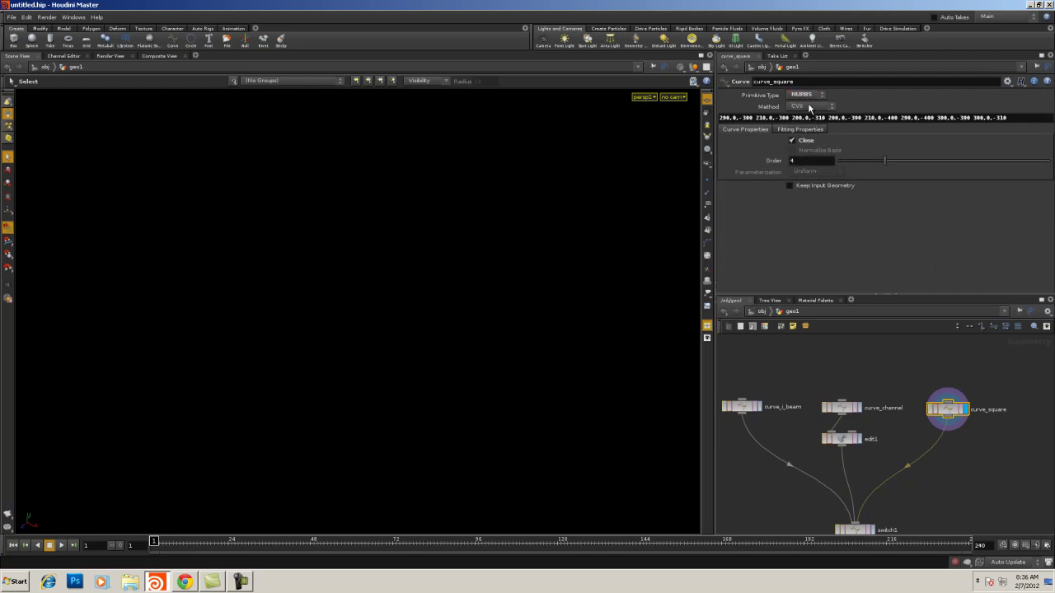
drag(801, 162, 779, 165)
text(2)
key(Return)
drag(941, 416, 937, 415)
key(space+h)
alt+drag(420, 386, 421, 433)
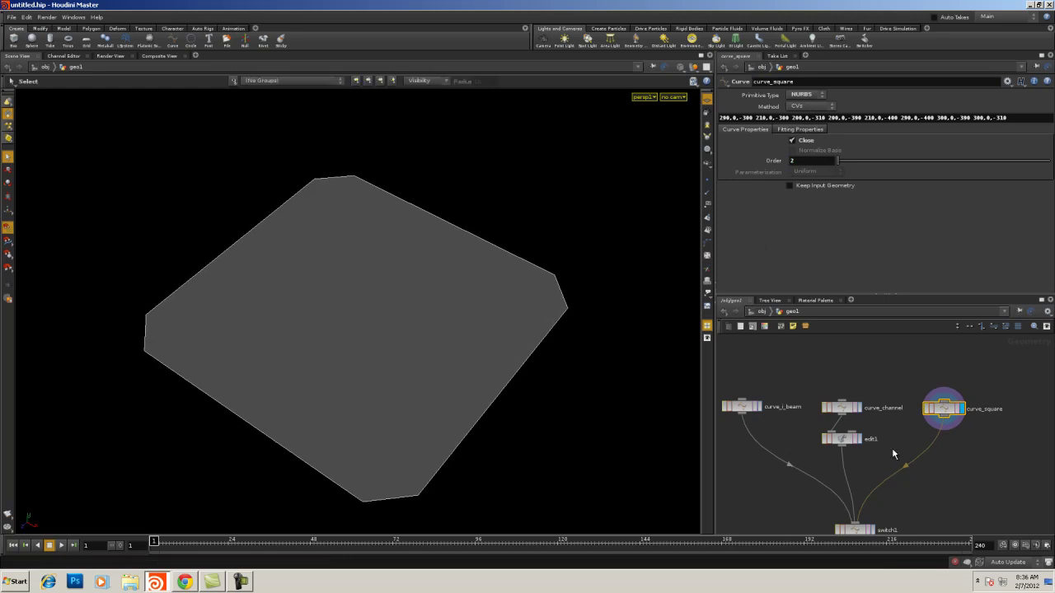
- Display xform2 again and check the centred beam profile in the viewport
middle_drag(864, 519, 854, 399)
click(863, 475)
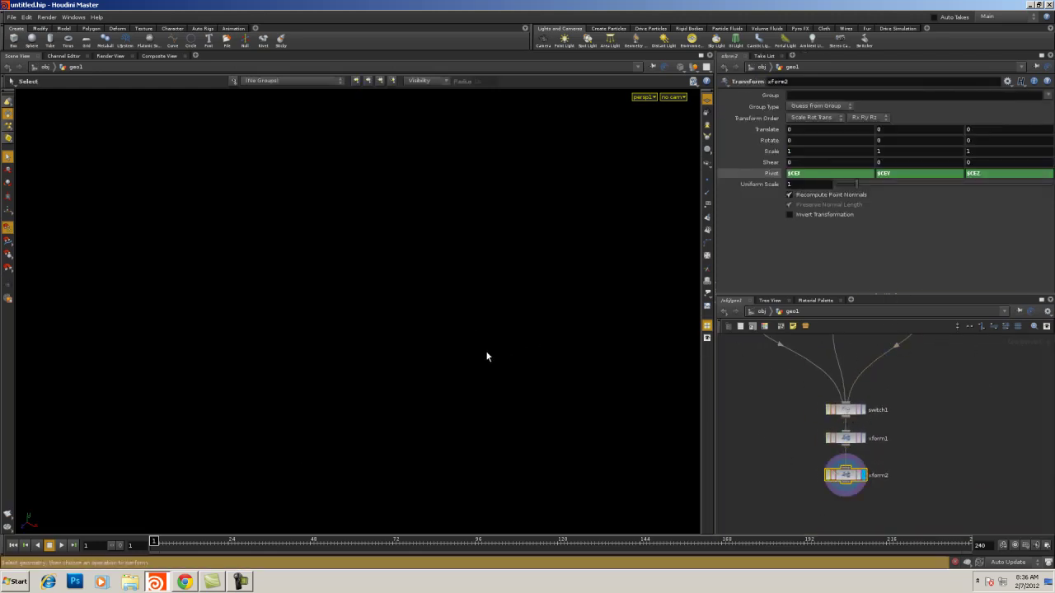
key(Escape)
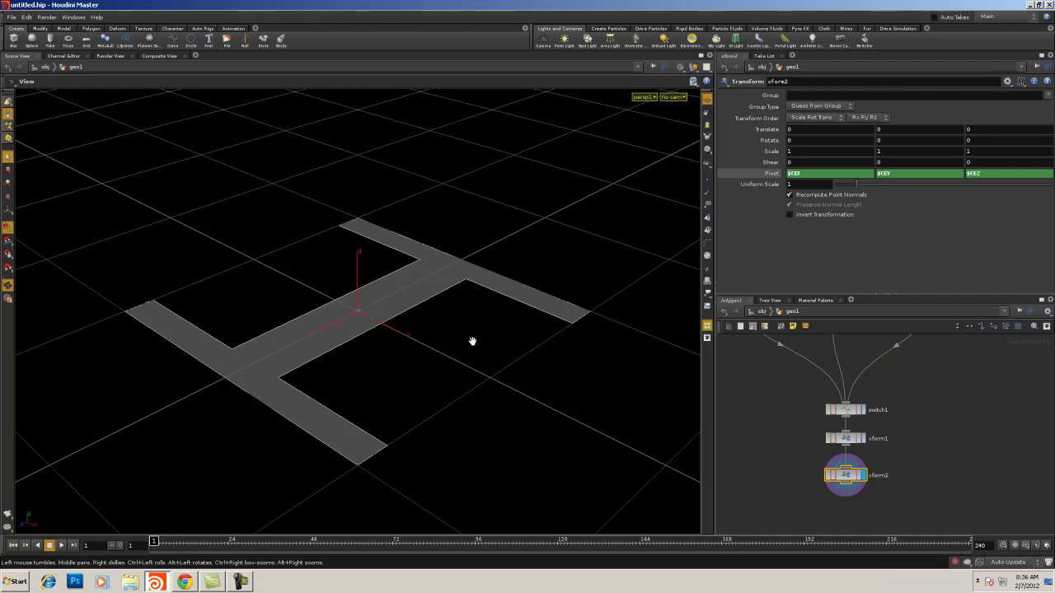
drag(467, 341, 294, 399)
- Move the Line node slightly lower in the network and set its Distance to 6
right_drag(978, 435, 948, 426)
middle_drag(947, 426, 831, 421)
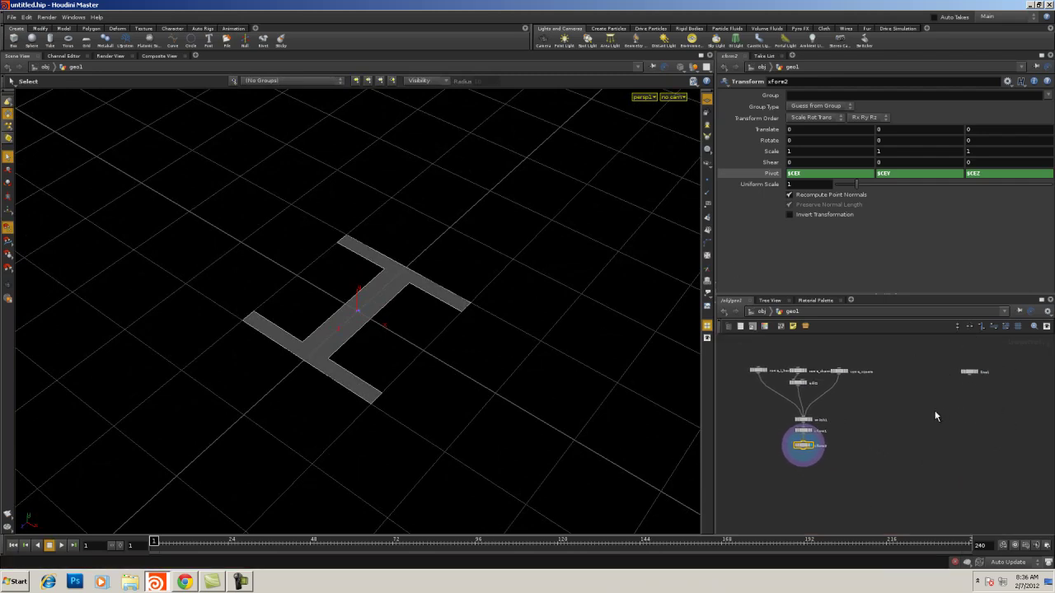
middle_drag(968, 380, 966, 377)
drag(968, 371, 971, 403)
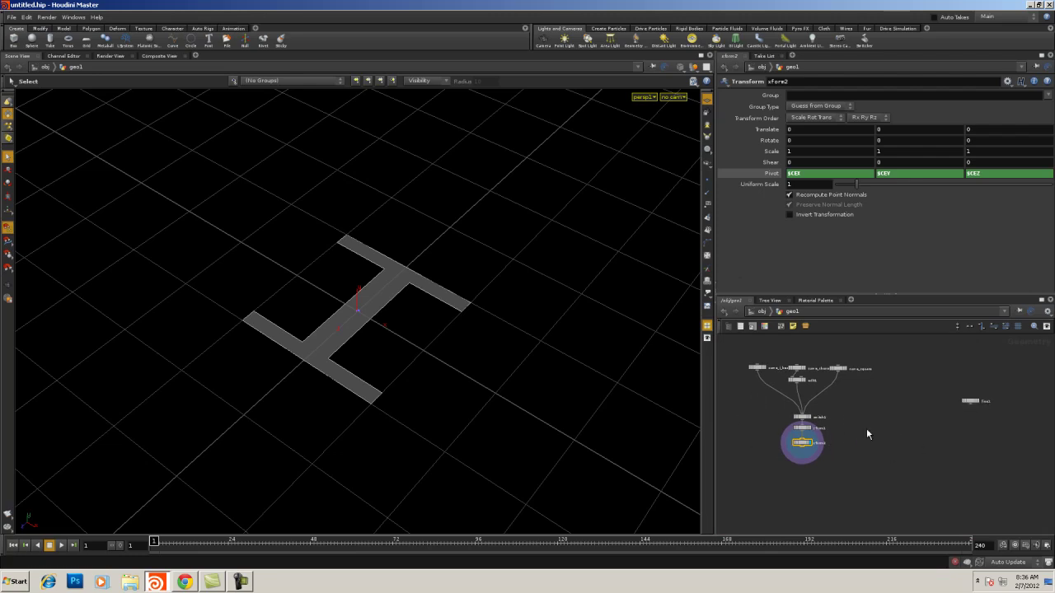
key(h)
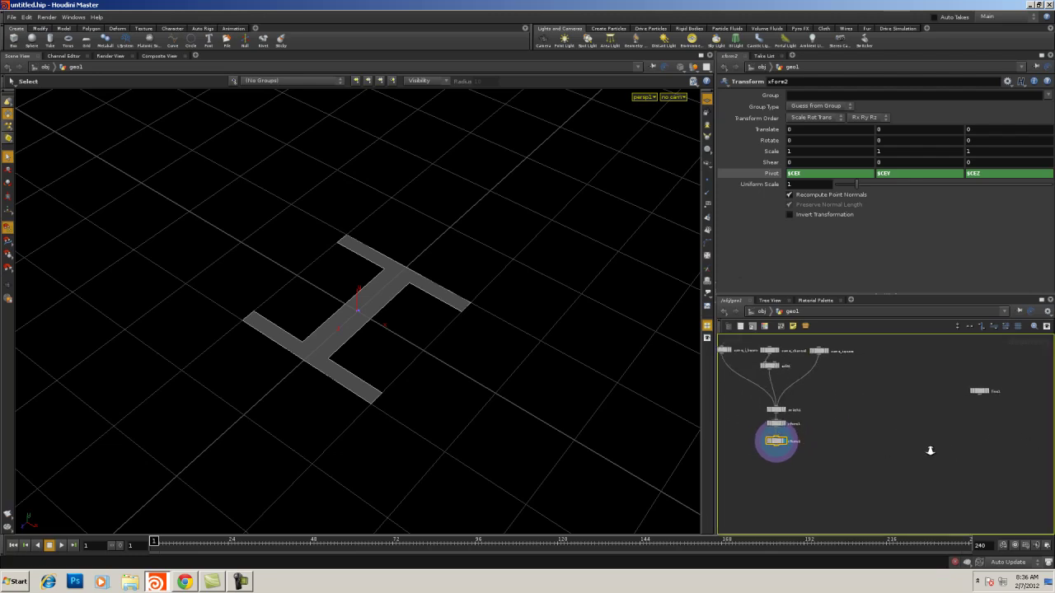
click(979, 392)
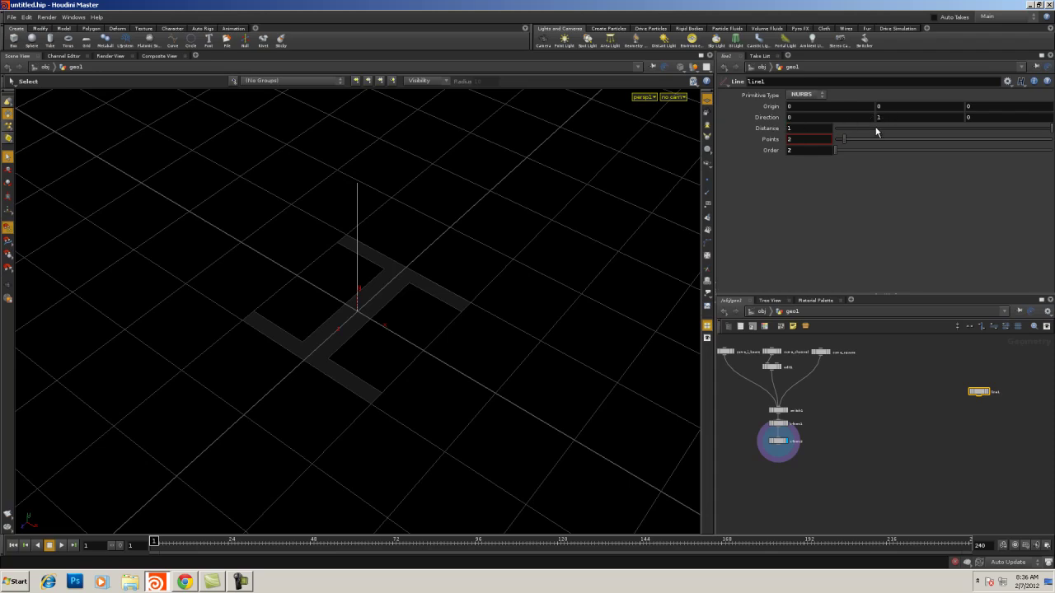
middle_drag(818, 133, 844, 108)
- Add a Sweep node to the network and place the Line node just above it
scroll(910, 430, up, 3)
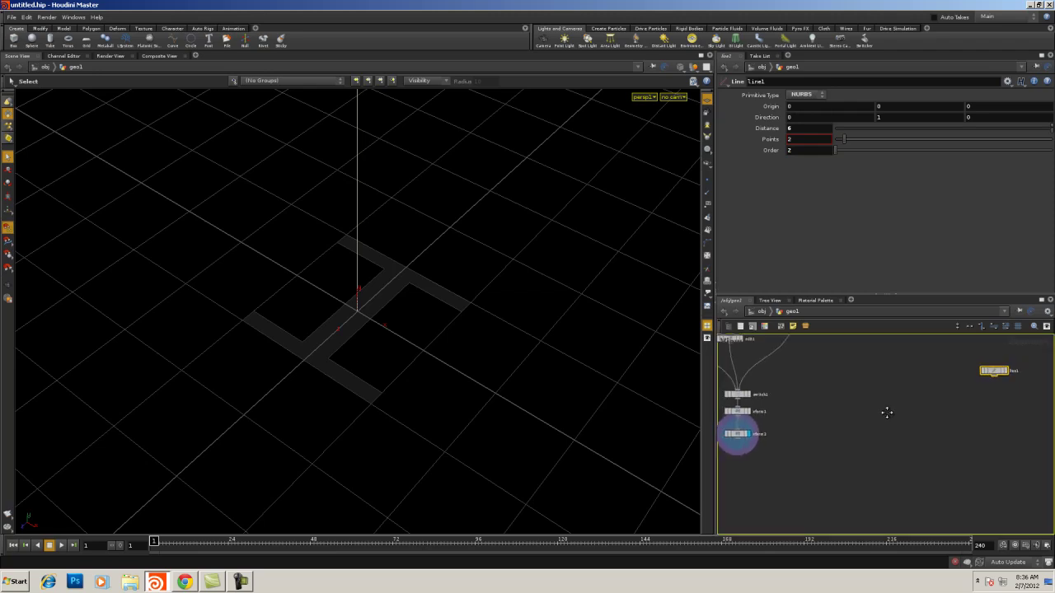
key(Tab)
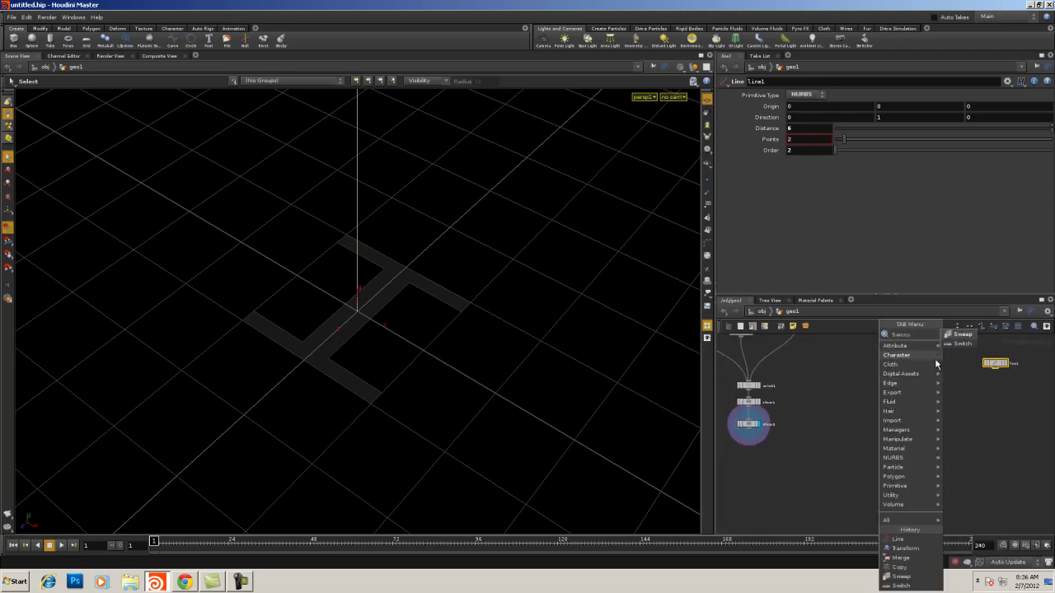
click(965, 336)
click(901, 502)
middle_drag(941, 467, 950, 399)
scroll(980, 432, down, 2)
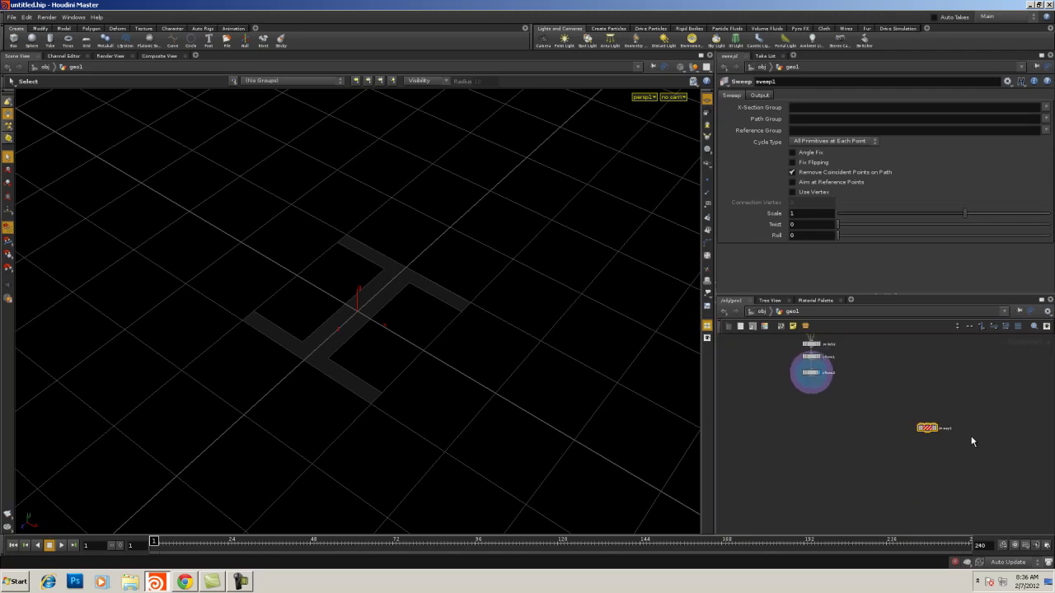
middle_drag(971, 437, 947, 451)
drag(975, 347, 928, 427)
scroll(906, 417, up, 2)
middle_drag(879, 402, 853, 357)
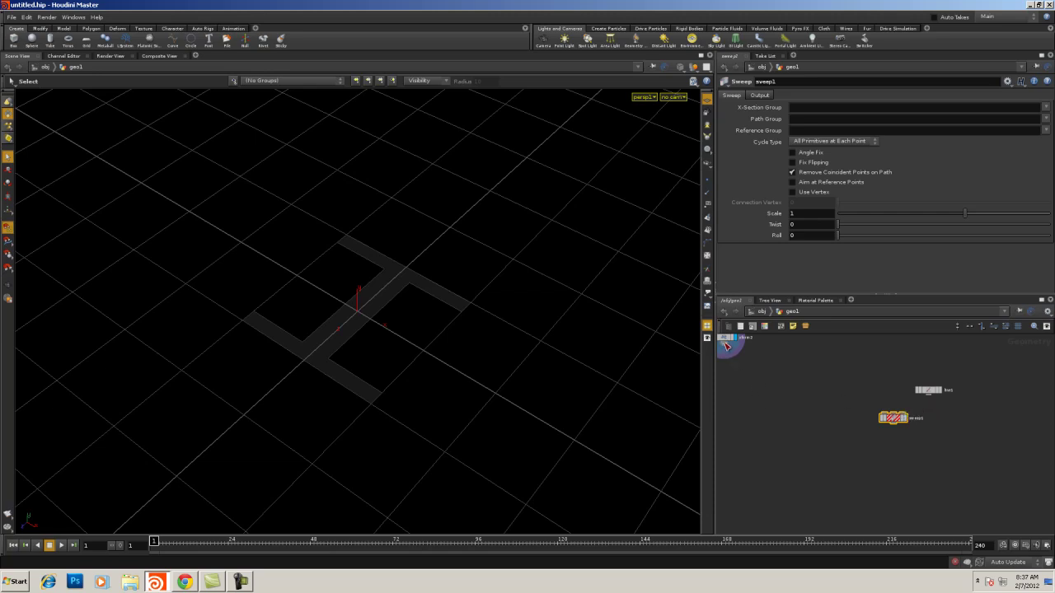
- Wire xform2 into the Sweep's first input and the Line into its second input, and display the Sweep
middle_drag(746, 357, 775, 405)
drag(749, 392, 895, 450)
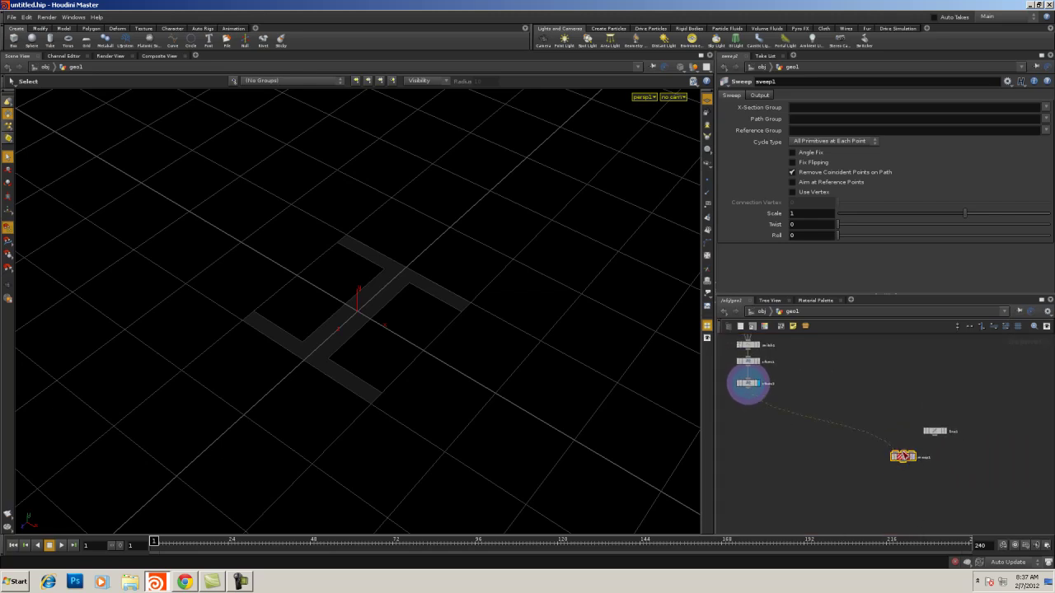
drag(937, 441, 917, 458)
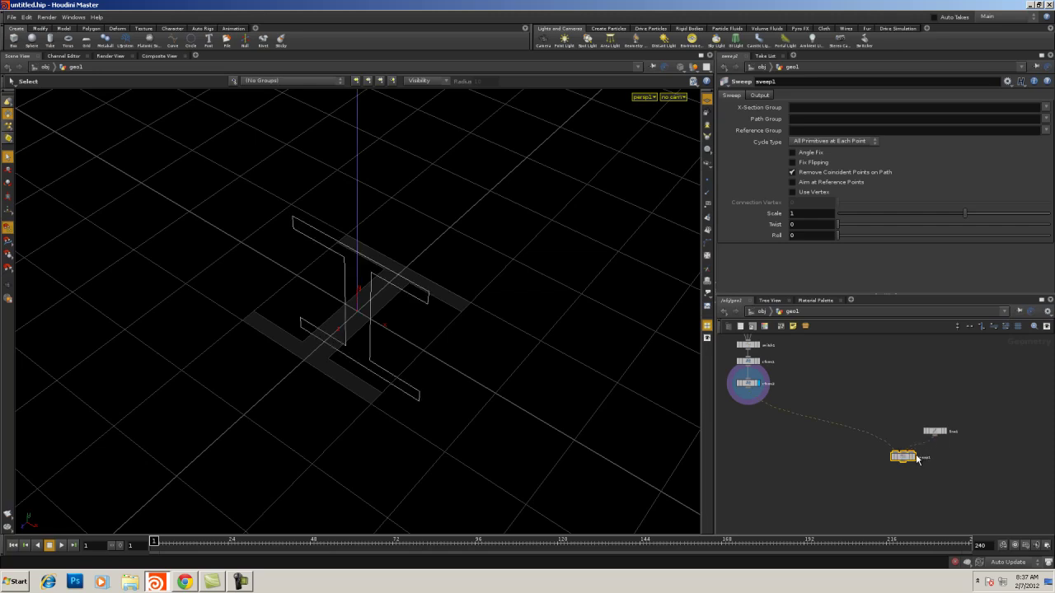
click(913, 456)
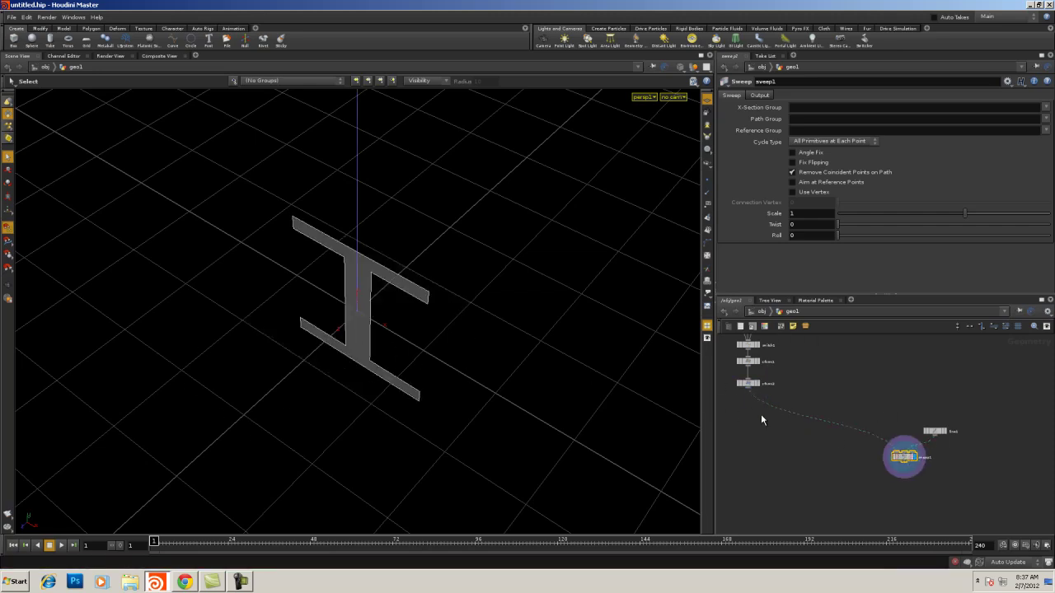
- Add another Transform node between xform2 and the Sweep node's cross-section input
click(747, 384)
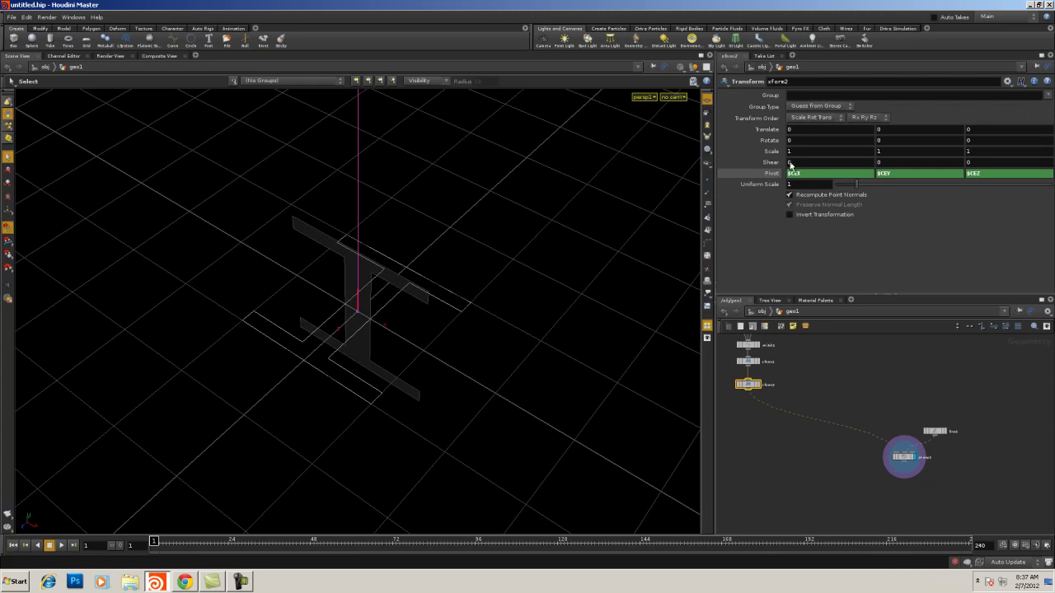
click(750, 445)
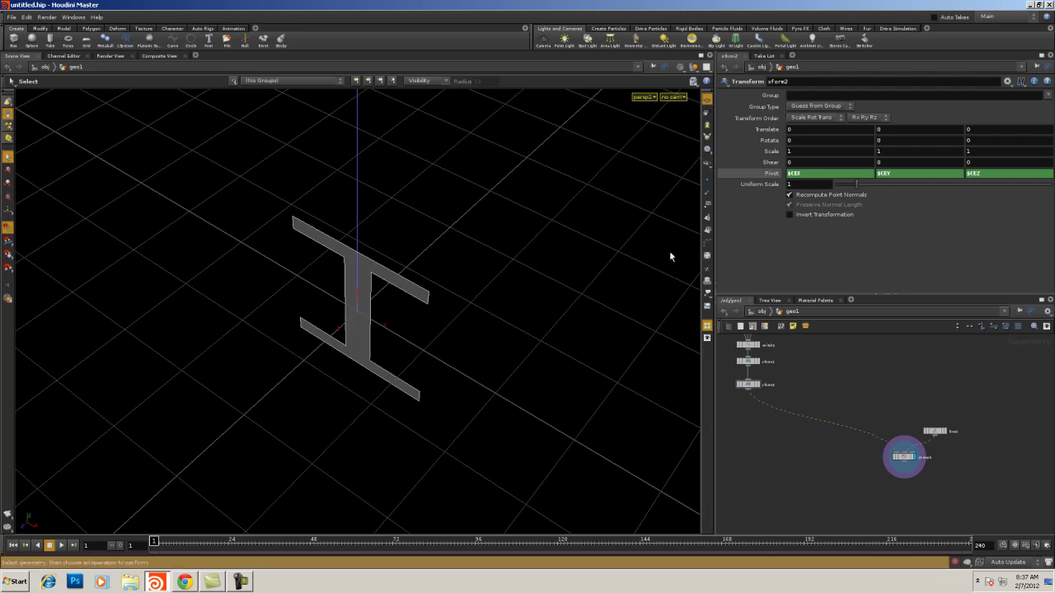
click(904, 456)
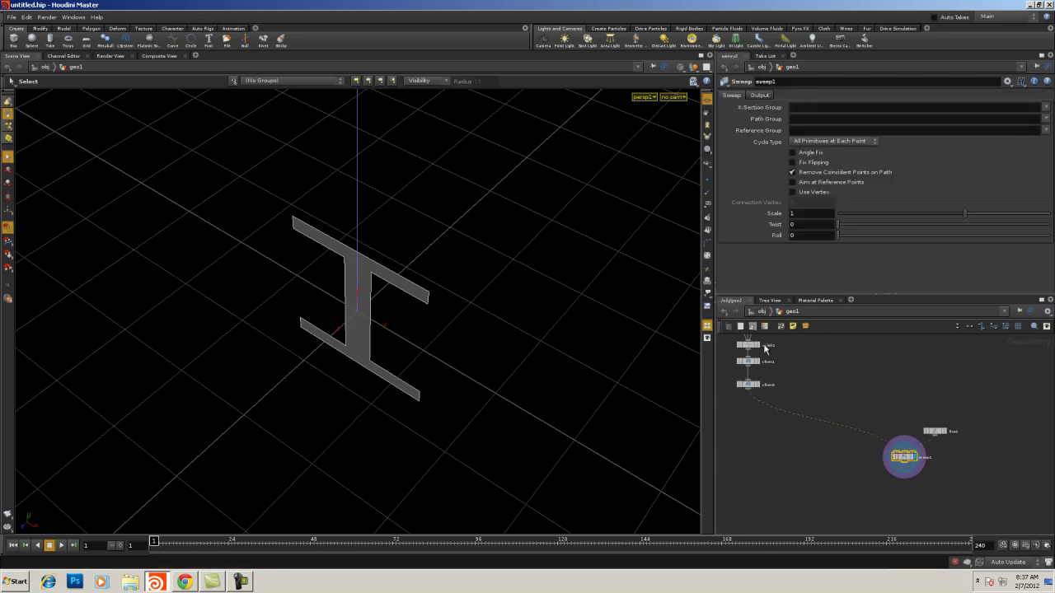
right_drag(374, 356, 461, 323)
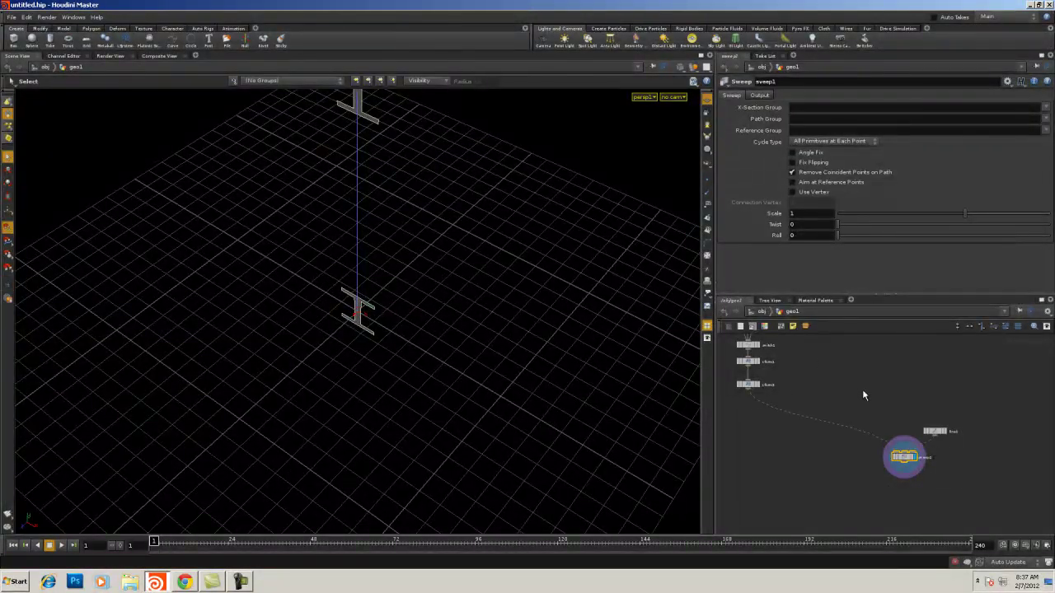
key(Tab)
text(tr)
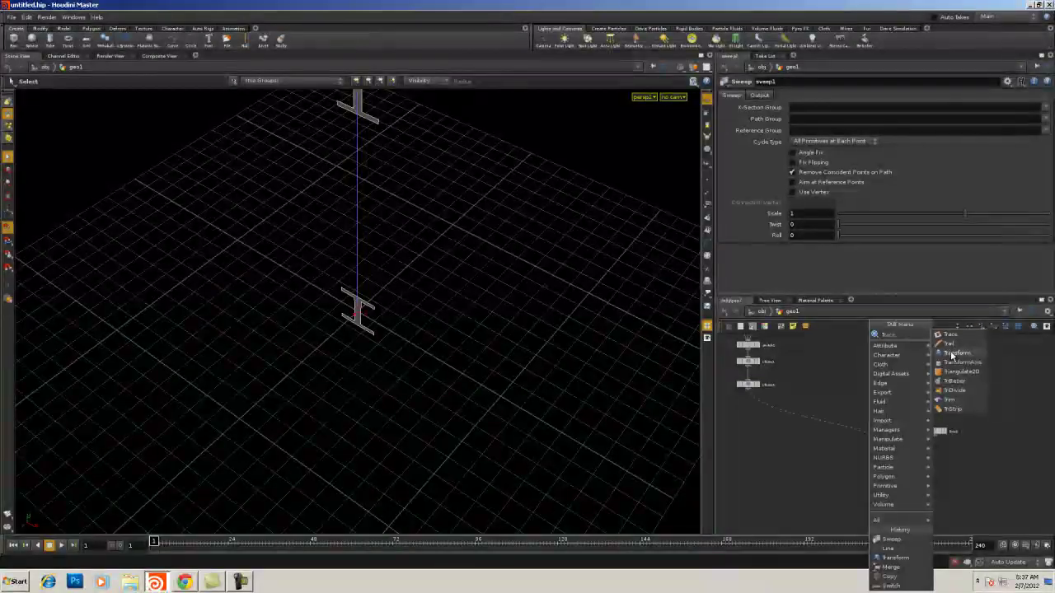
click(954, 352)
click(816, 402)
right_drag(848, 383, 887, 374)
mouse_move(888, 375)
middle_down()
mouse_move(905, 377)
mouse_move(903, 365)
middle_up()
middle_drag(789, 364, 842, 361)
drag(757, 380, 1003, 491)
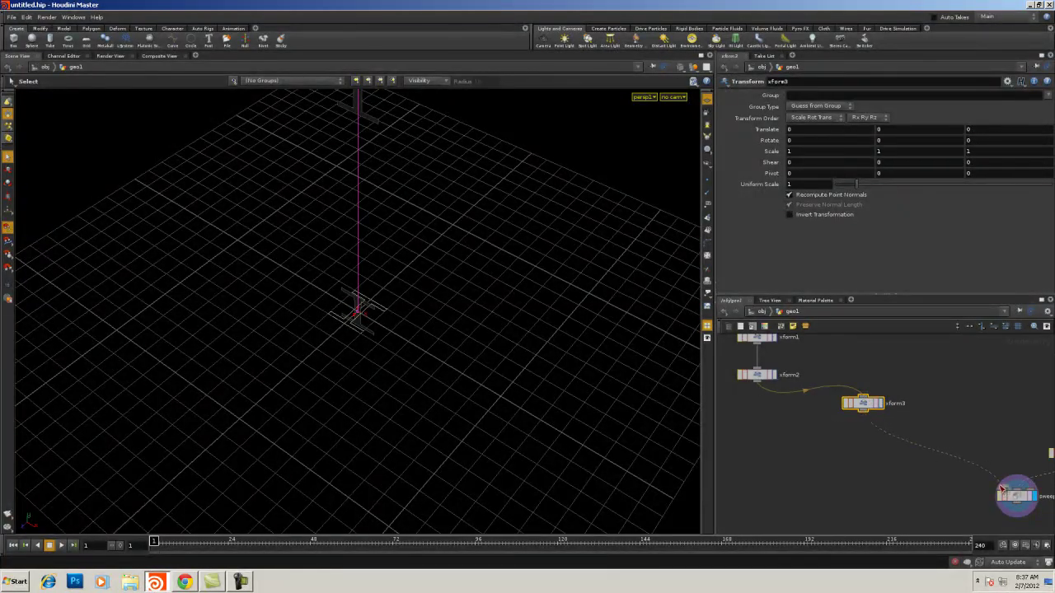
- Rotate the profile 90 degrees about X in xform3
click(1019, 496)
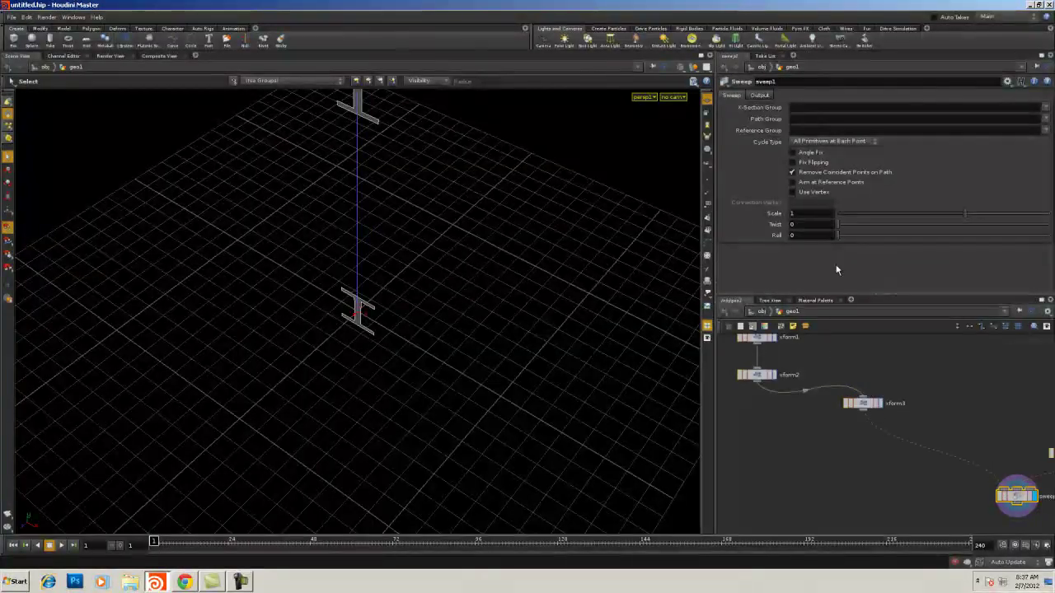
click(865, 405)
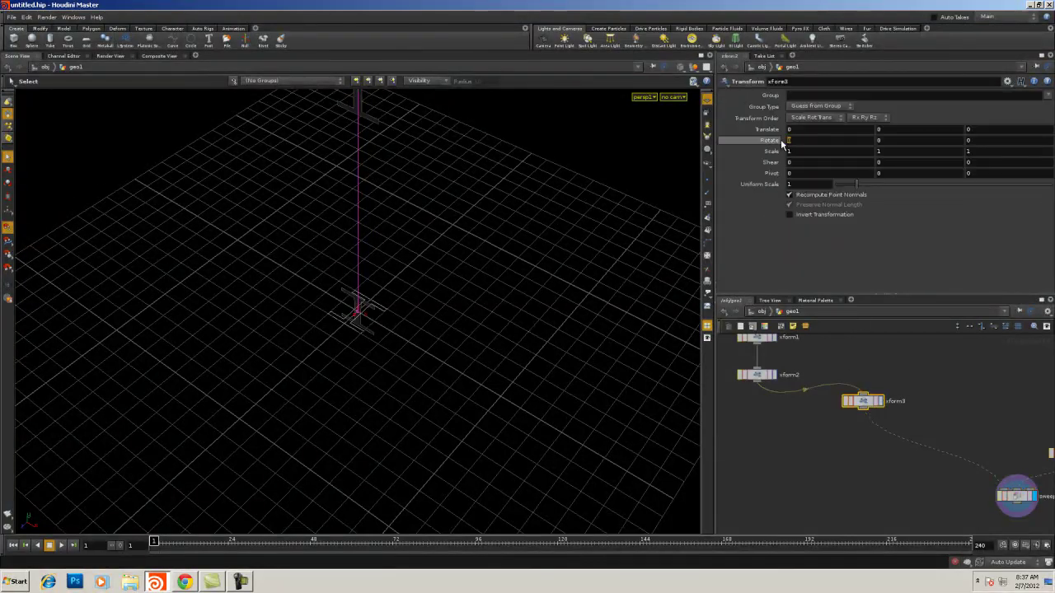
text(90)
key(Tab)
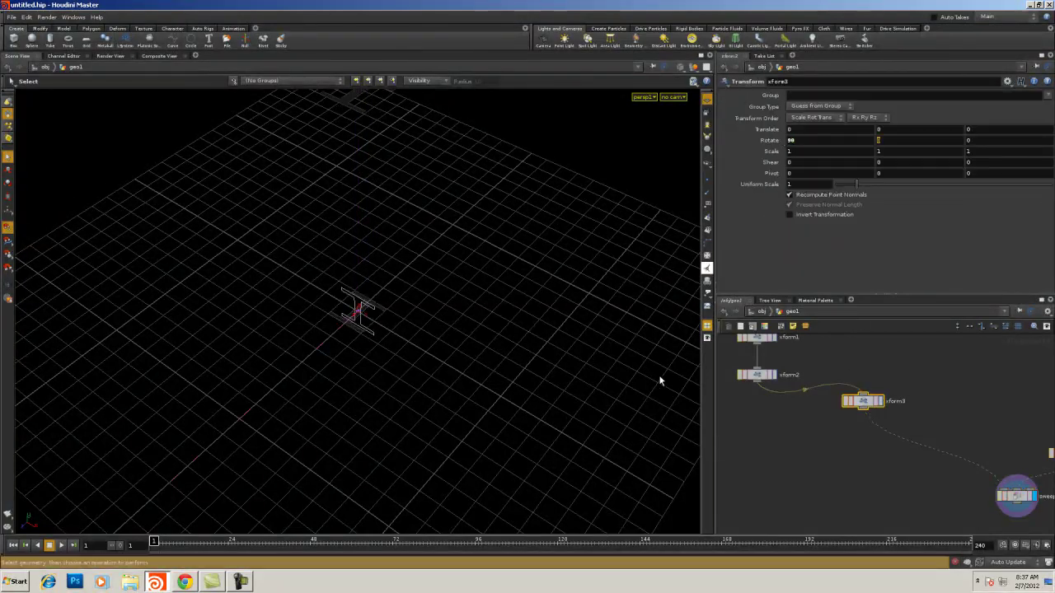
- Set the Sweep's Skin Output to Skin with Auto Closure and inspect the node's geometry information
click(1020, 496)
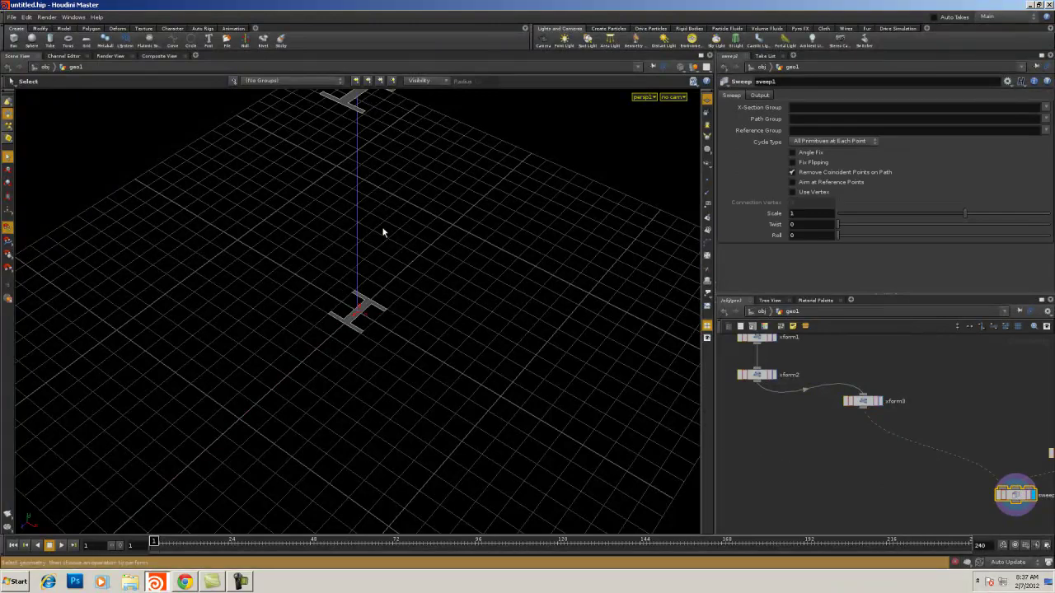
key(h)
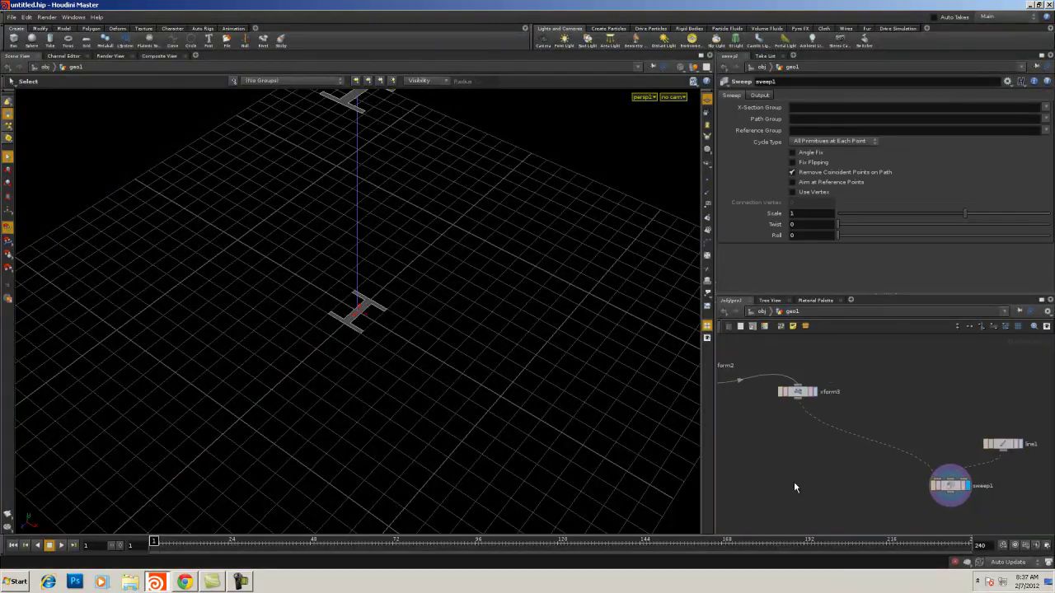
click(759, 95)
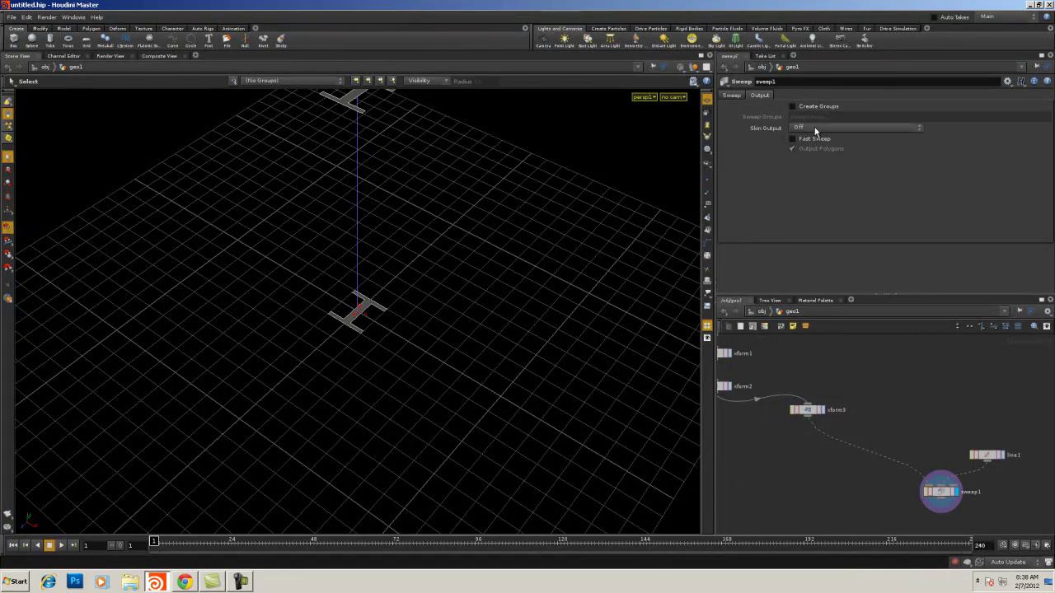
click(819, 129)
click(868, 155)
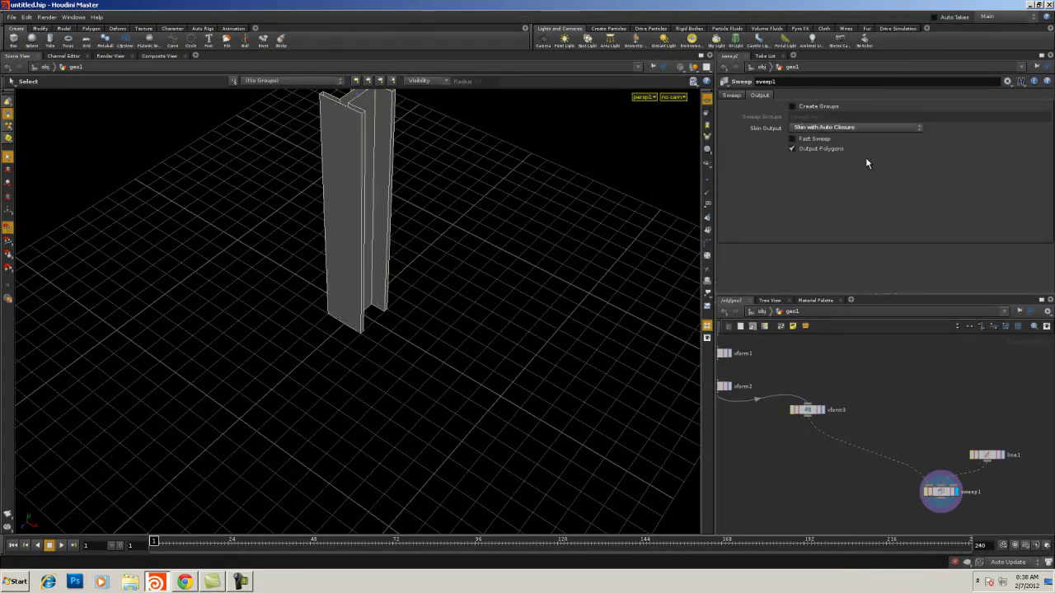
middle_click(941, 495)
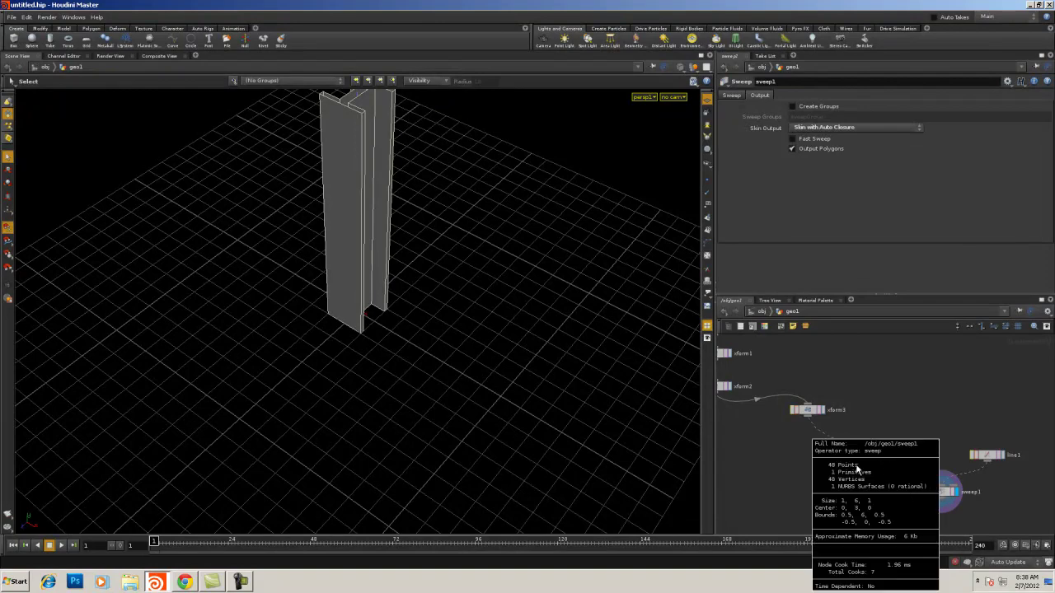
key(Escape)
- Shorten the swept girder by setting the Line node's Distance to 1
drag(337, 288, 205, 260)
right_drag(205, 261, 419, 477)
drag(419, 478, 396, 440)
key(s)
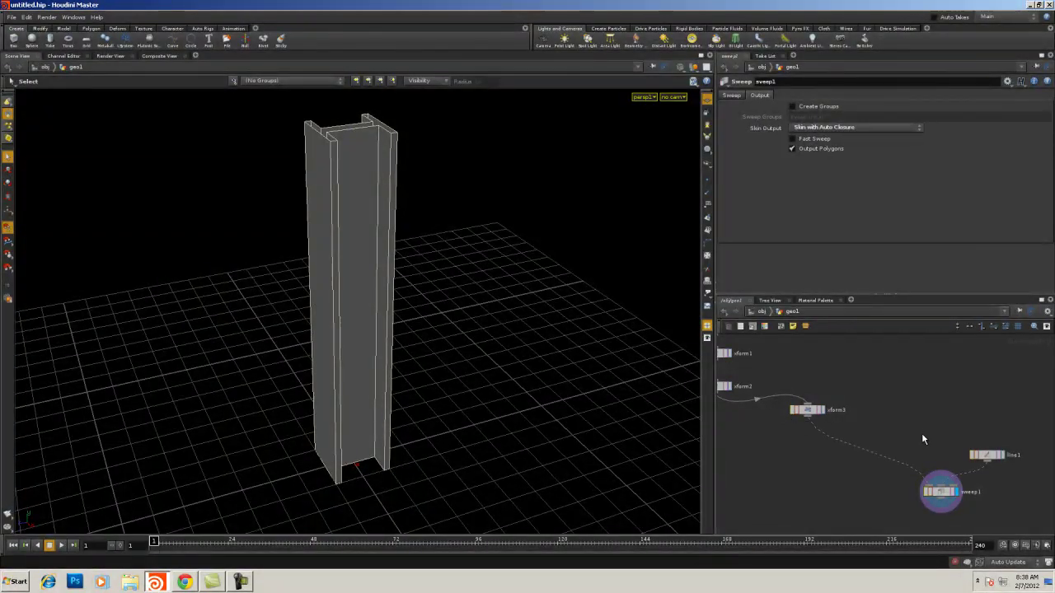
click(991, 457)
drag(925, 132, 980, 128)
middle_drag(791, 117, 828, 117)
middle_drag(932, 433, 982, 388)
drag(1035, 411, 1021, 388)
click(957, 382)
right_drag(806, 492, 828, 476)
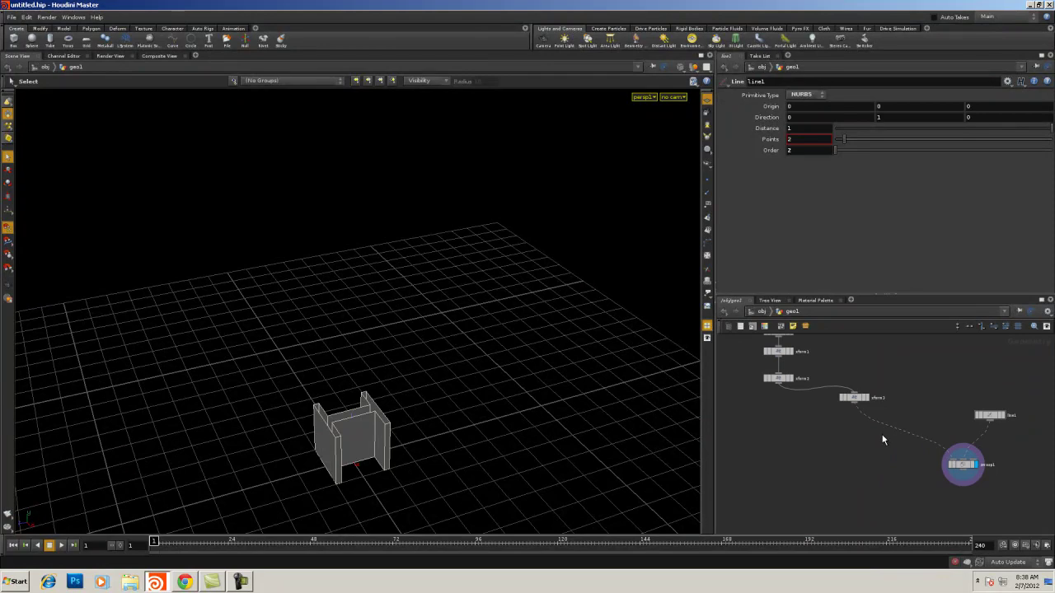
- Add a Copy node below xform3, to the side of the Sweep node
alt+drag(346, 419, 454, 308)
alt+right_drag(454, 308, 711, 396)
alt+drag(626, 371, 494, 327)
right_drag(493, 328, 888, 433)
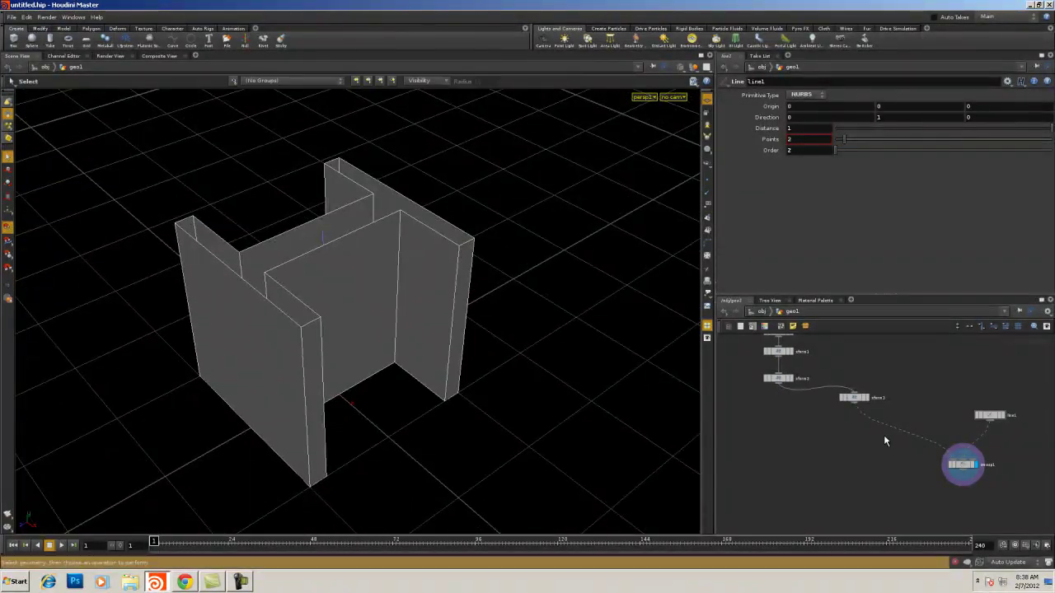
key(Tab)
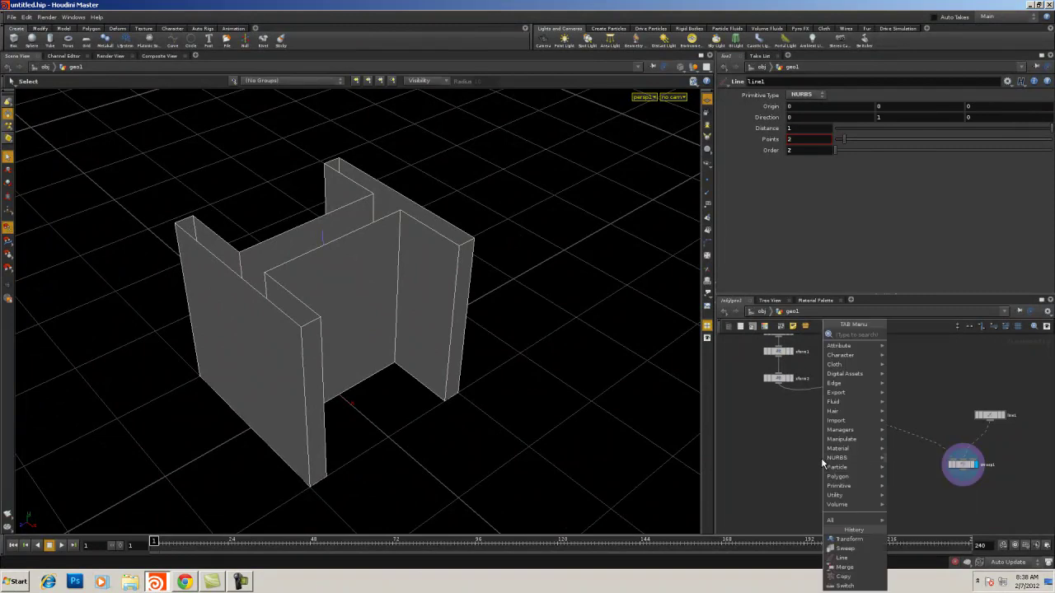
click(750, 466)
key(Tab)
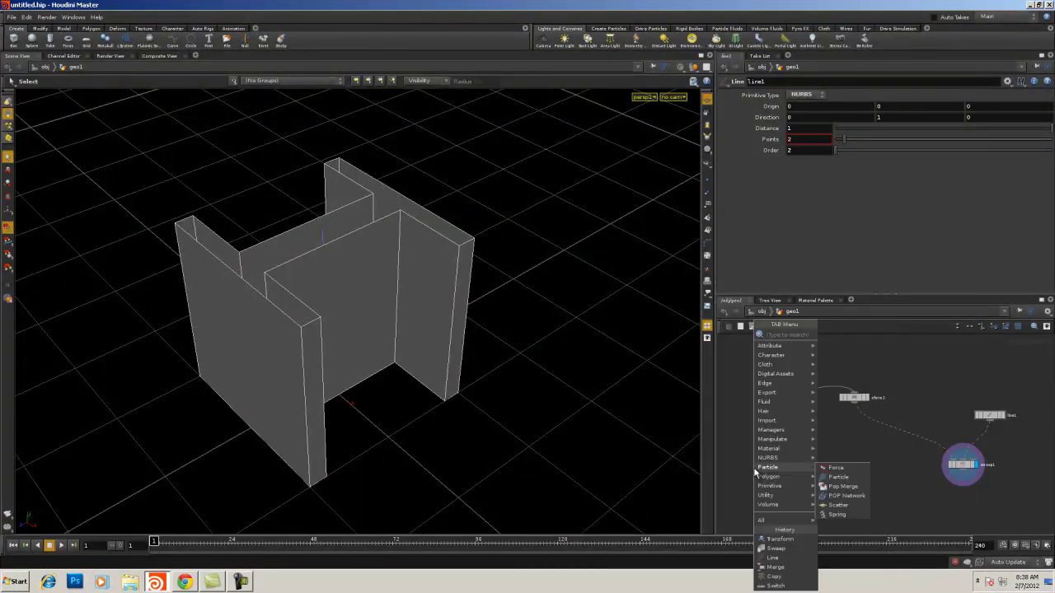
mouse_move(775, 476)
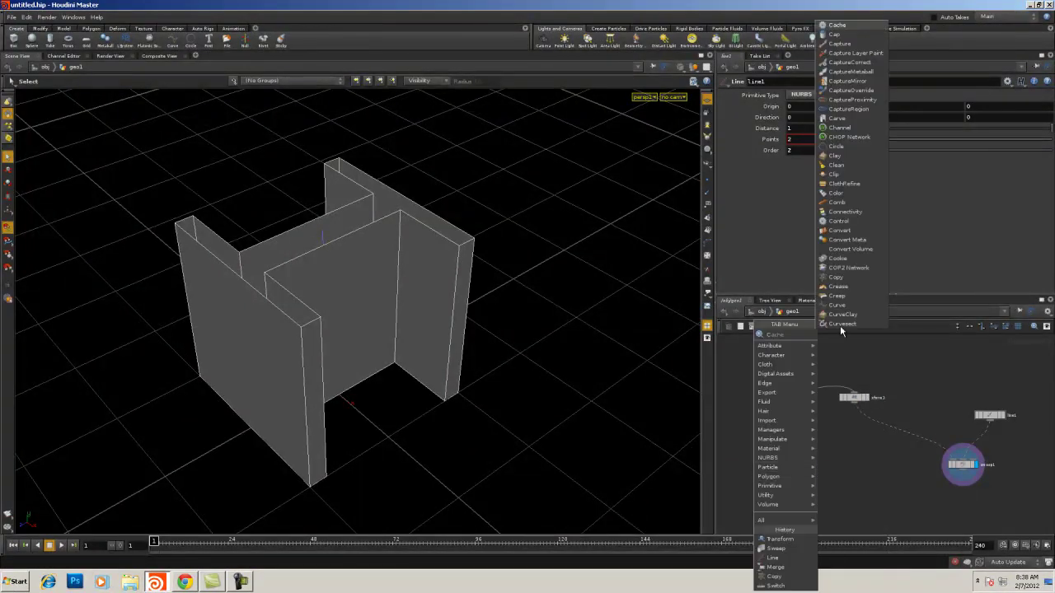
click(853, 275)
click(867, 492)
- Wire xform2 into the Copy's first input and the Line into its template input, and display the Copy
drag(978, 449, 877, 489)
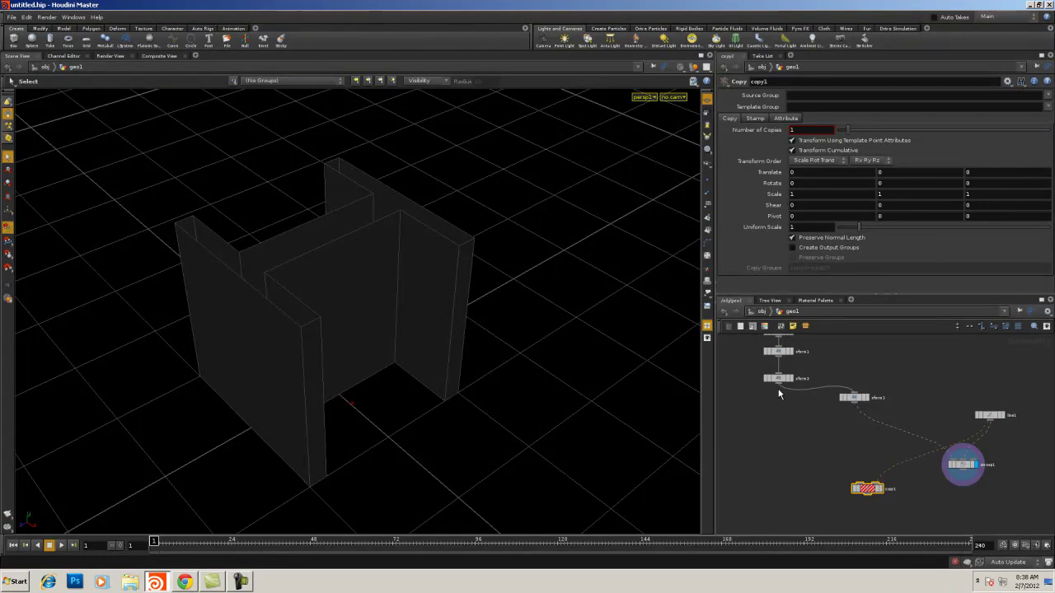
drag(780, 390, 788, 355)
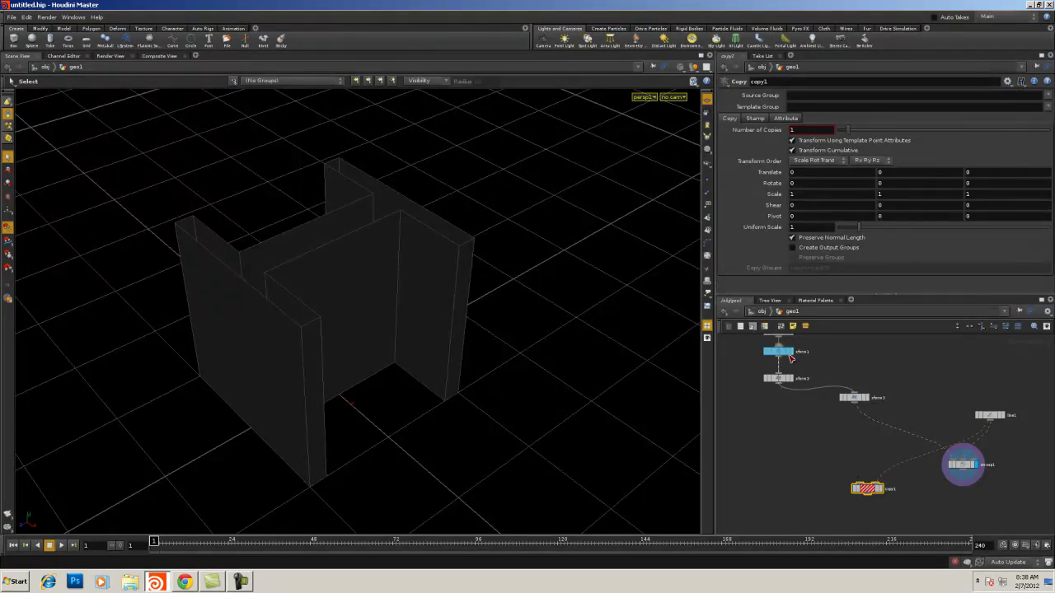
drag(854, 401, 865, 486)
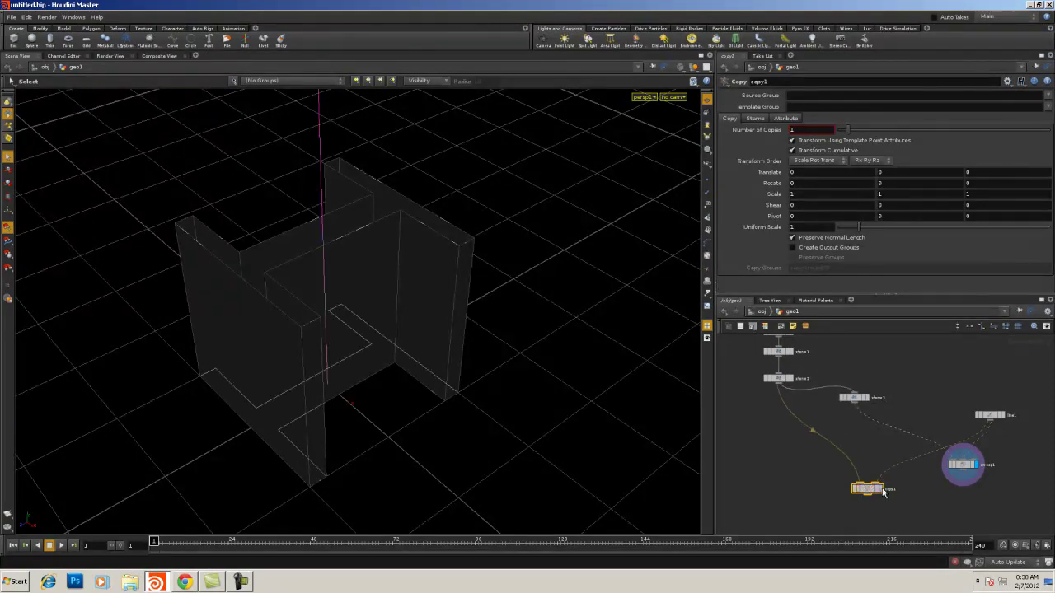
click(880, 490)
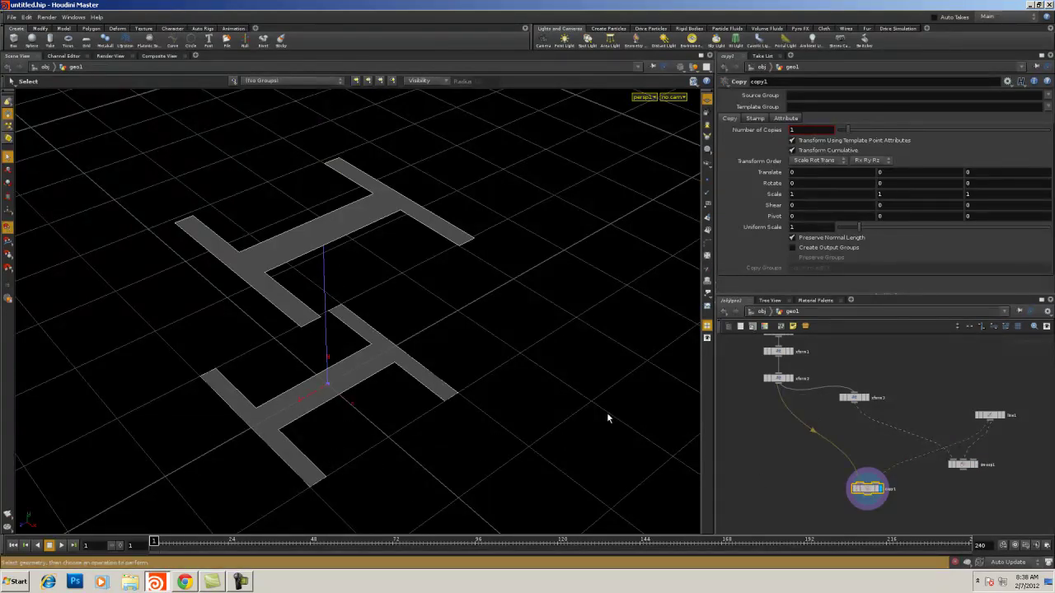
- Check the copied end profiles in the viewport and spread the Copy and Sweep nodes apart in the network
alt+right_drag(526, 373, 324, 377)
alt+drag(324, 377, 374, 369)
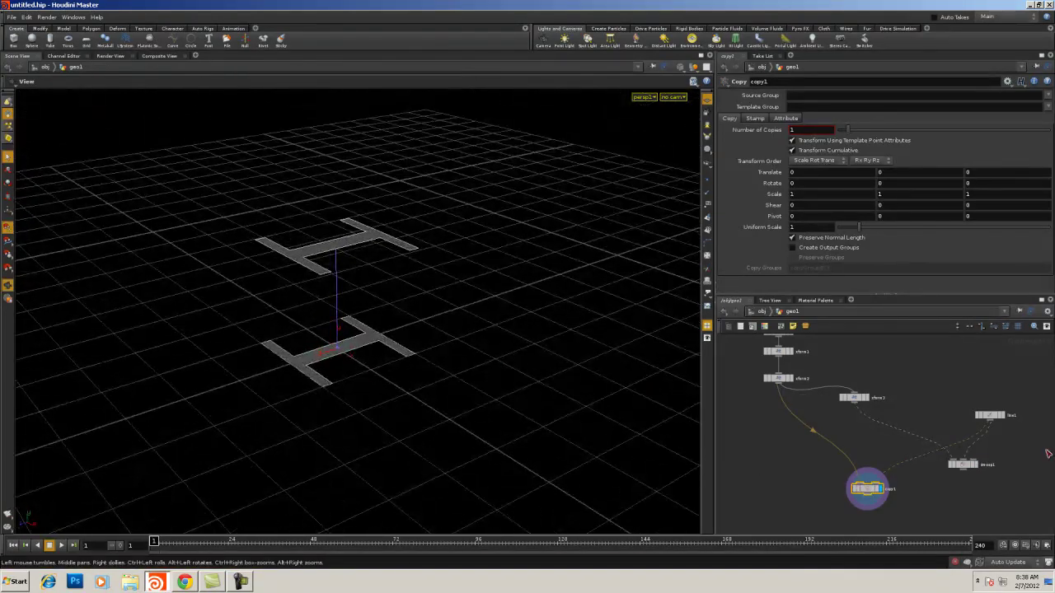
drag(873, 490, 801, 476)
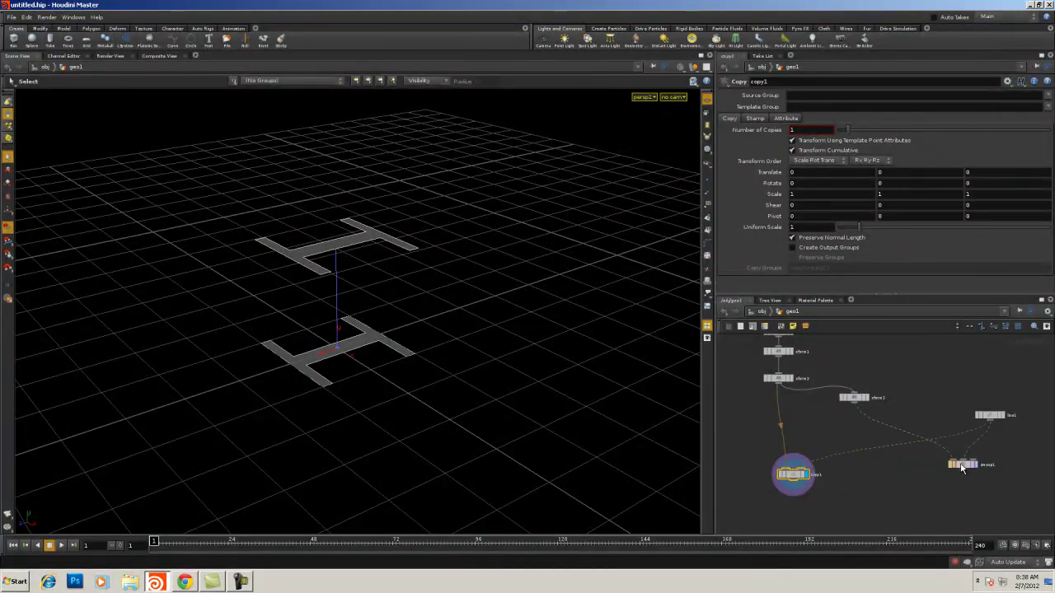
drag(962, 463, 979, 480)
middle_drag(901, 504, 885, 470)
scroll(881, 475, down, 1)
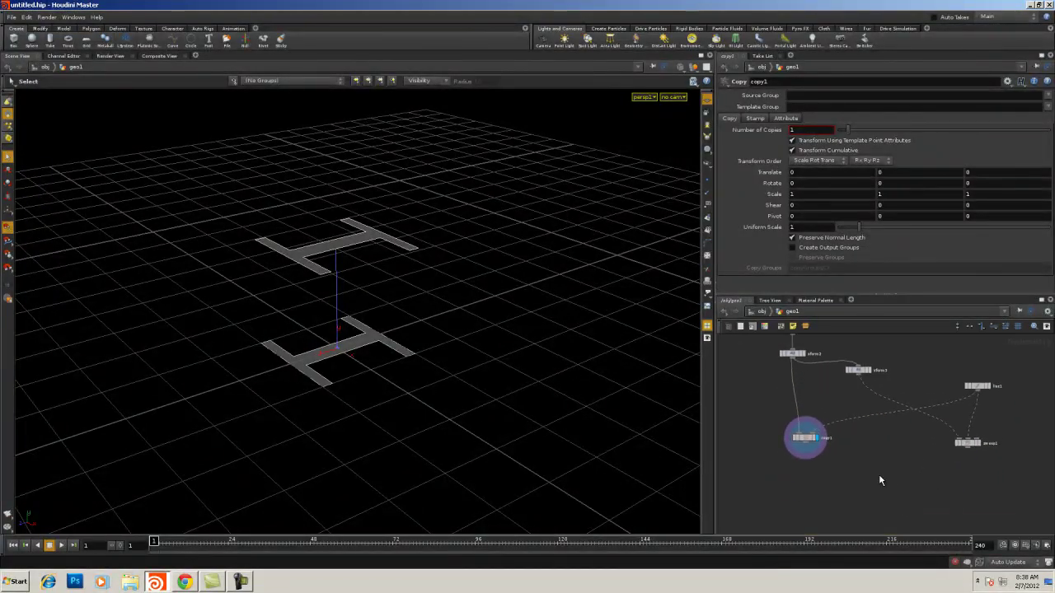
- Add a Merge node below the Copy and Sweep nodes
key(Tab)
text(me)
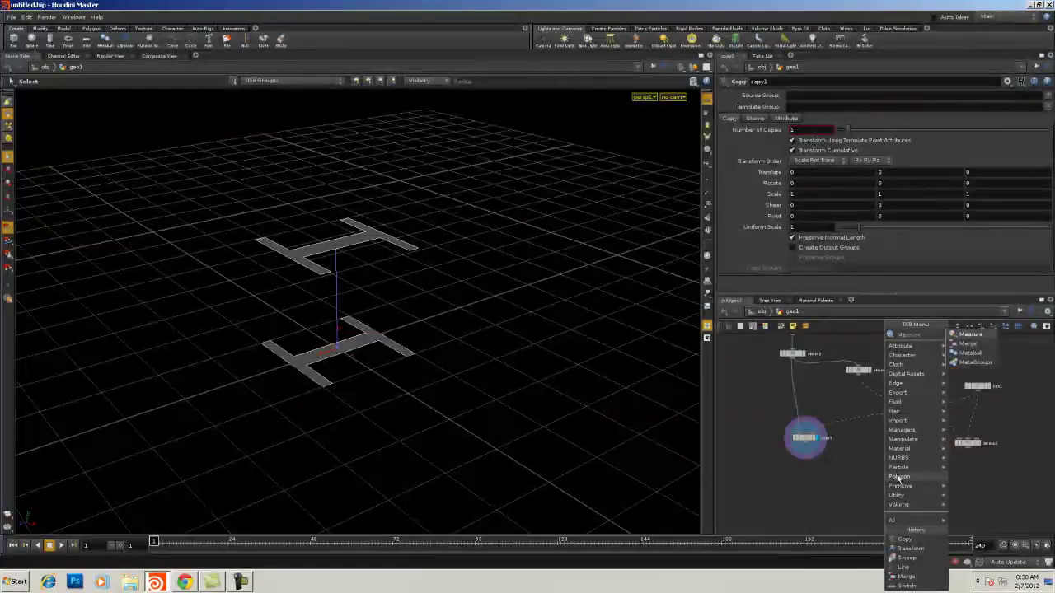
click(978, 342)
click(893, 491)
- Wire the Copy and Sweep nodes into the Merge and display the combined girder
drag(1002, 460, 757, 428)
click(898, 492)
click(905, 492)
click(895, 492)
mouse_move(396, 372)
alt+mouse_down()
mouse_move(391, 451)
mouse_move(631, 338)
mouse_move(440, 198)
mouse_move(382, 409)
mouse_move(635, 397)
mouse_move(280, 410)
mouse_move(549, 384)
alt+mouse_up()
key(s)
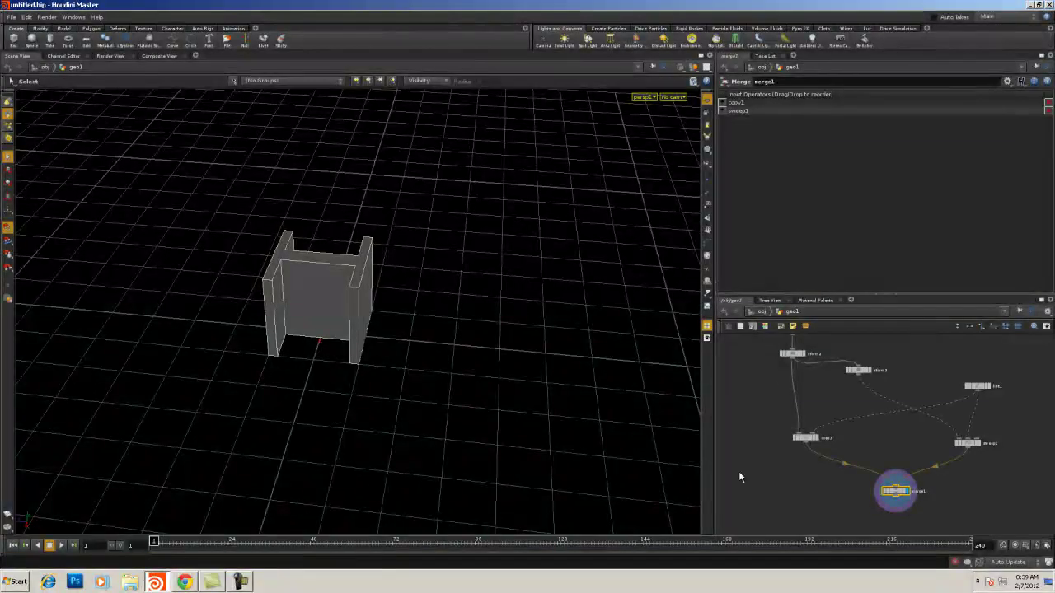
- Lengthen the girder by setting the Line node's Distance to 16, and move the Line node up above the Sweep
click(984, 386)
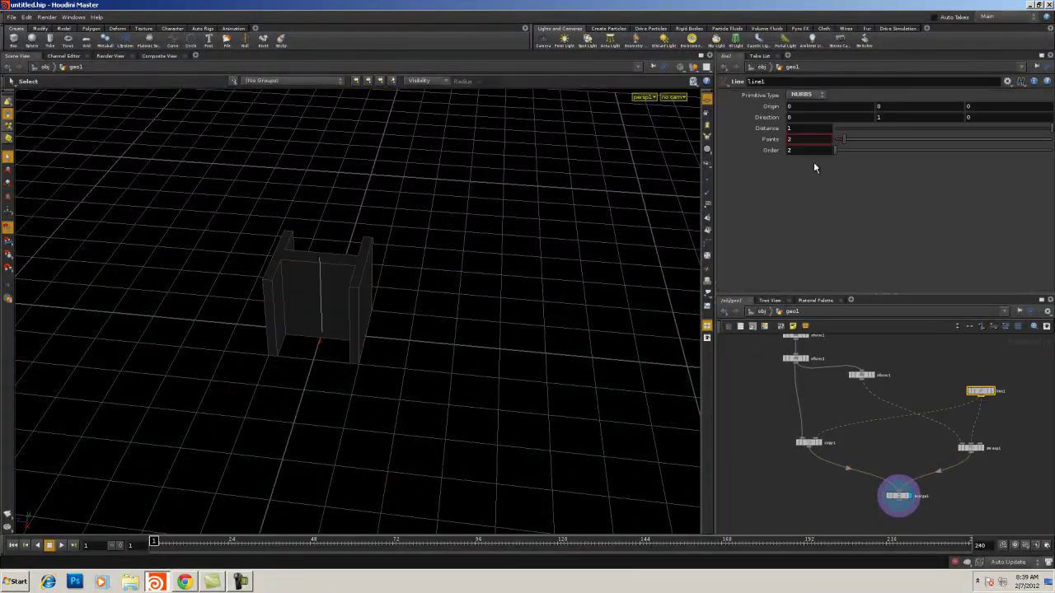
middle_drag(796, 130, 857, 110)
key(Escape)
drag(471, 287, 132, 314)
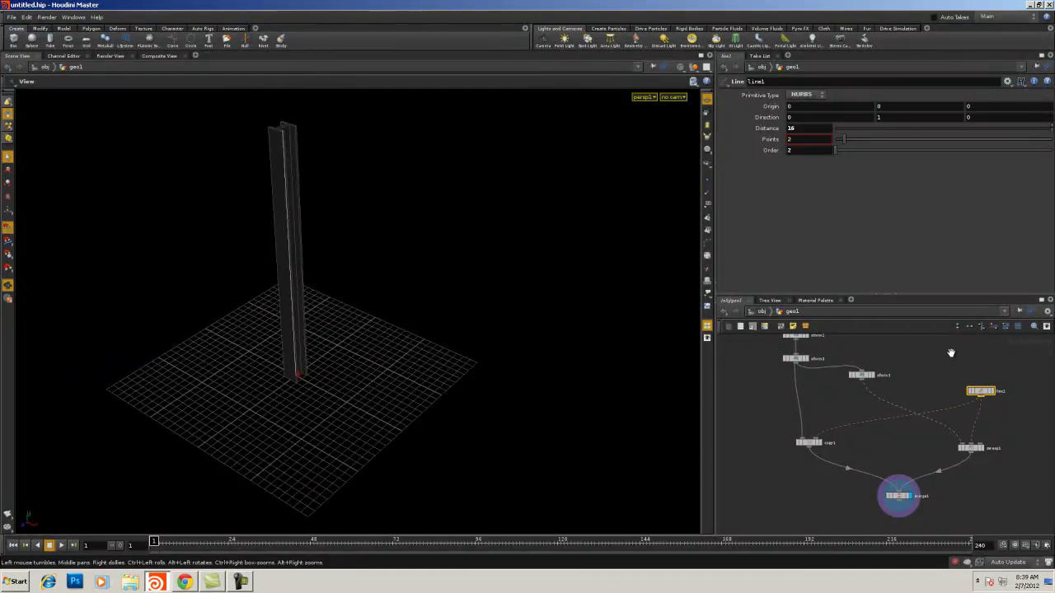
drag(985, 394, 971, 367)
- Examine the lengthened girder from several angles and from farther away
key(space)
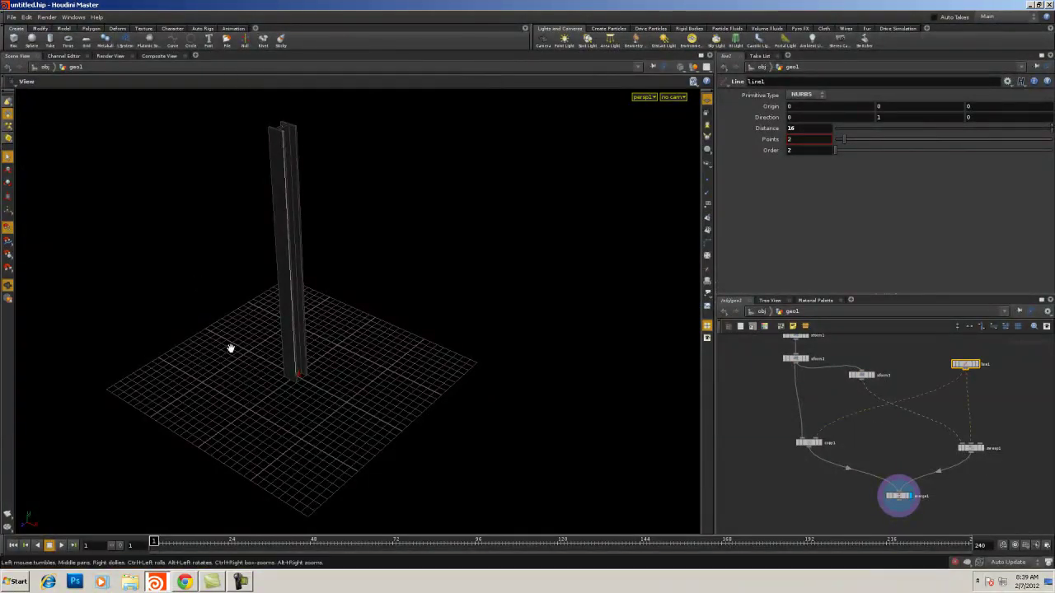
right_drag(458, 354, 160, 345)
drag(160, 345, 97, 258)
drag(178, 440, 327, 283)
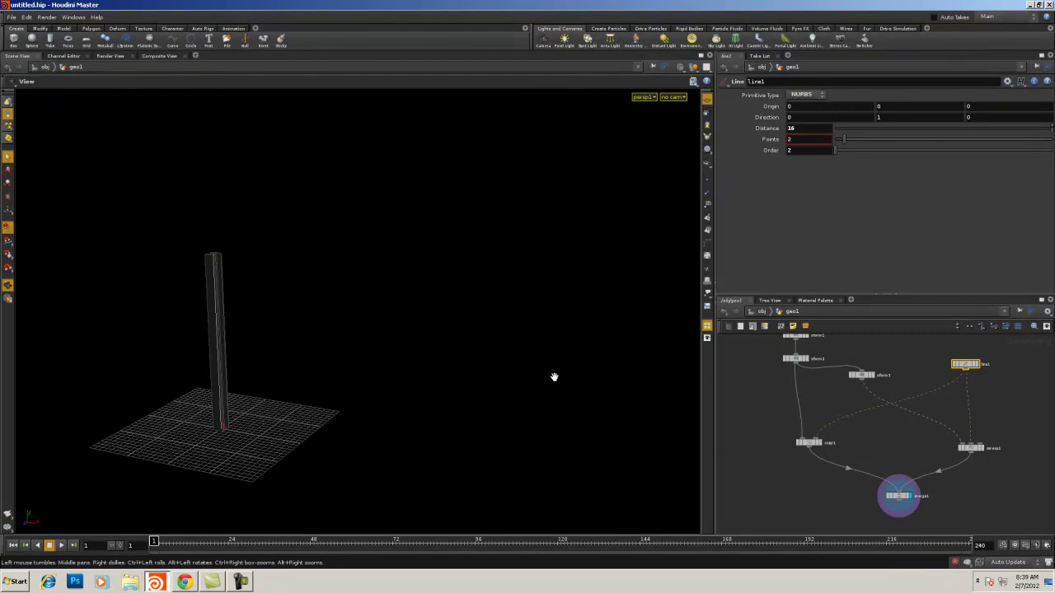
right_drag(553, 376, 348, 337)
middle_drag(348, 337, 296, 423)
drag(296, 423, 299, 434)
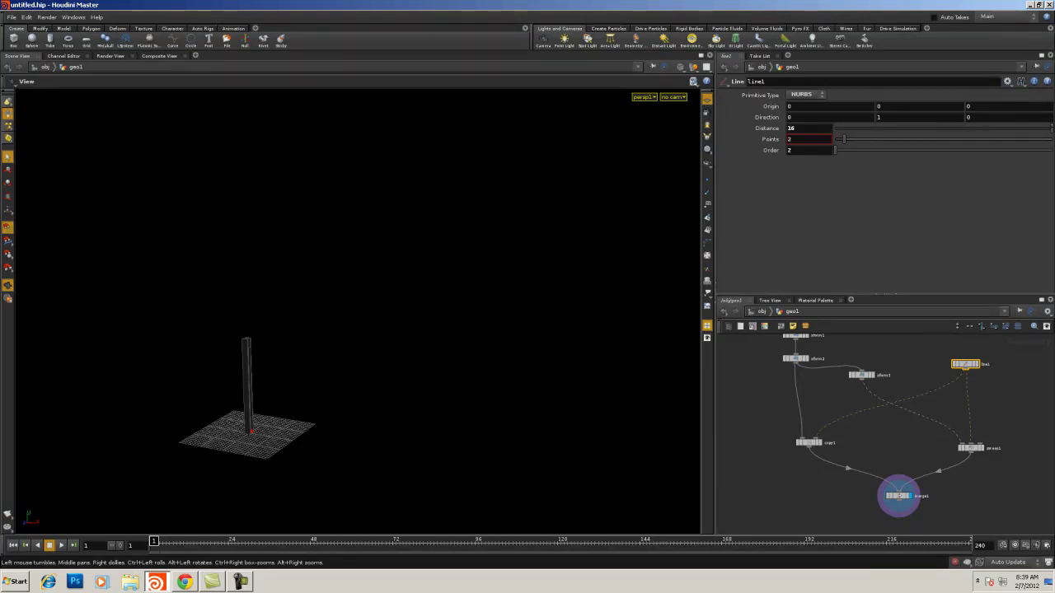
key(s)
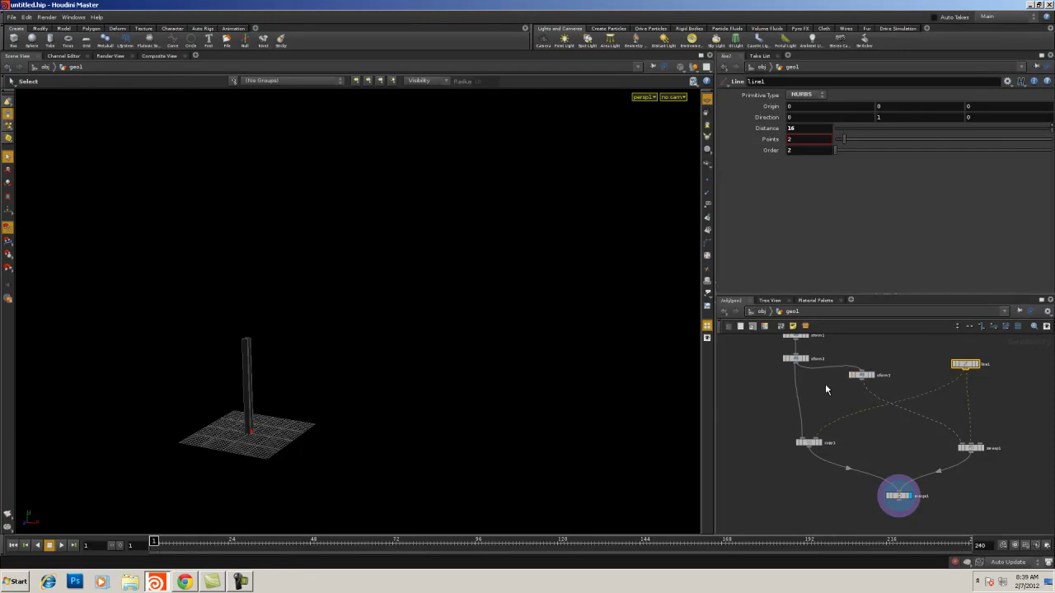
- Add a second Line node beside the first one and display it
middle_drag(903, 460, 800, 416)
scroll(928, 418, down, 1)
scroll(914, 426, down, 2)
scroll(859, 428, down, 2)
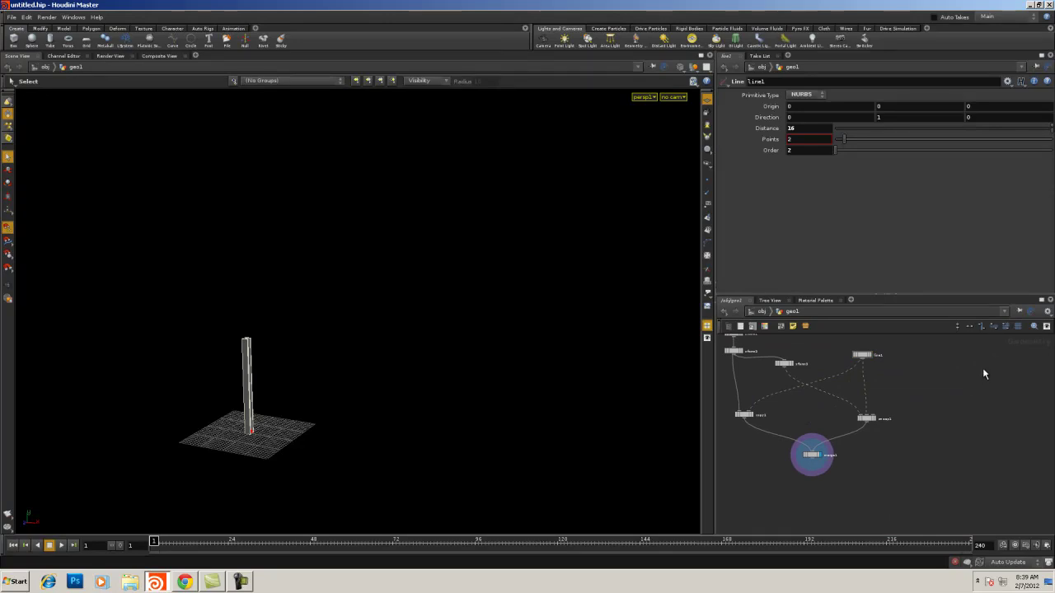
key(Tab)
text(l)
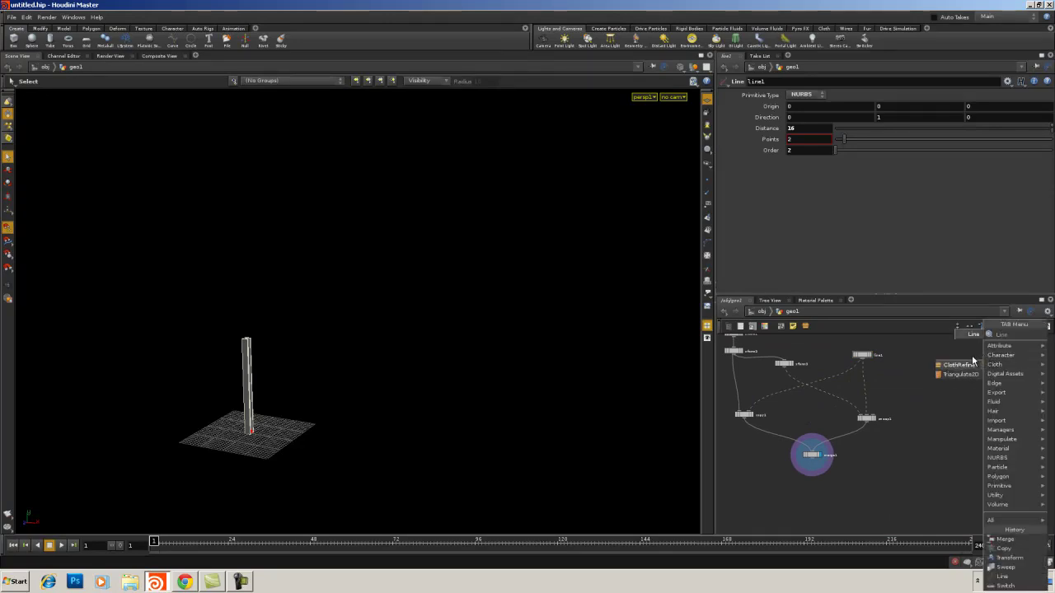
click(962, 352)
middle_drag(956, 360, 957, 379)
drag(965, 364, 962, 374)
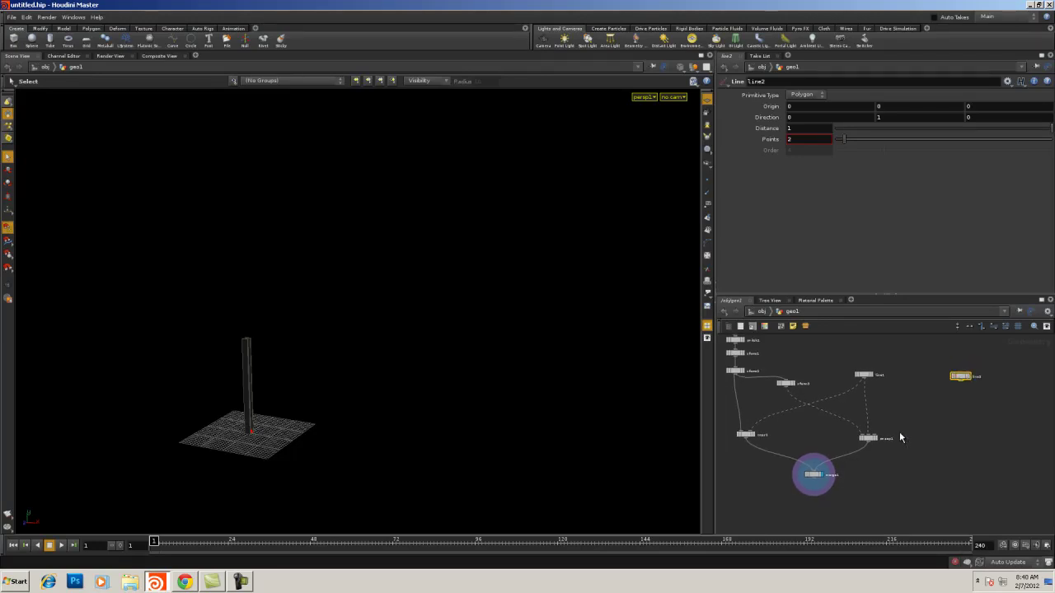
click(971, 376)
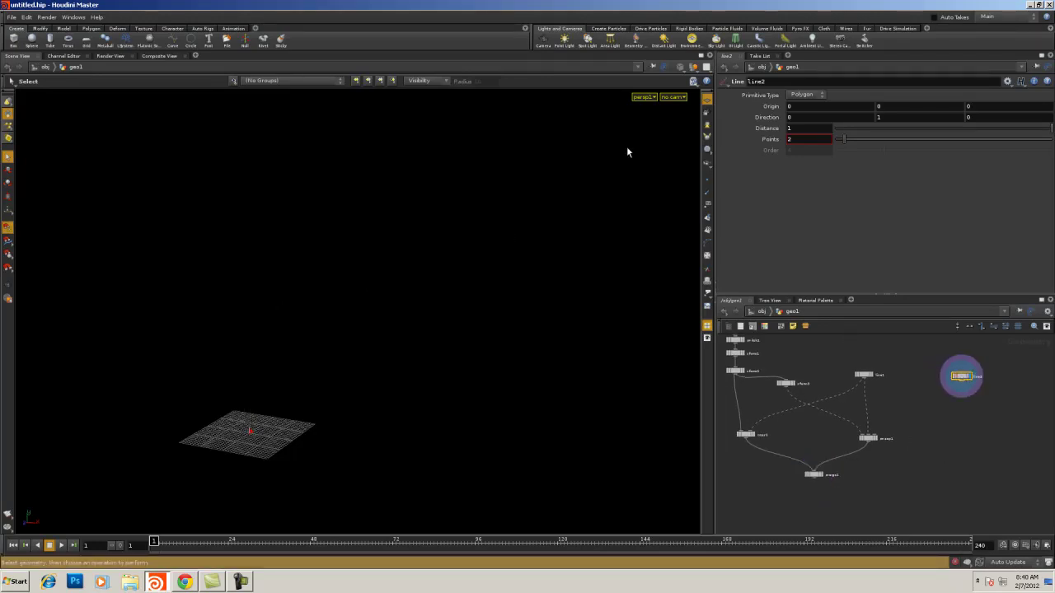
- Set the second Line's Direction X to 1 with its geometry framed in the viewport
key(Escape)
key(h)
mouse_move(280, 335)
mouse_down()
mouse_move(106, 239)
mouse_move(343, 235)
mouse_move(494, 285)
mouse_move(280, 335)
mouse_up()
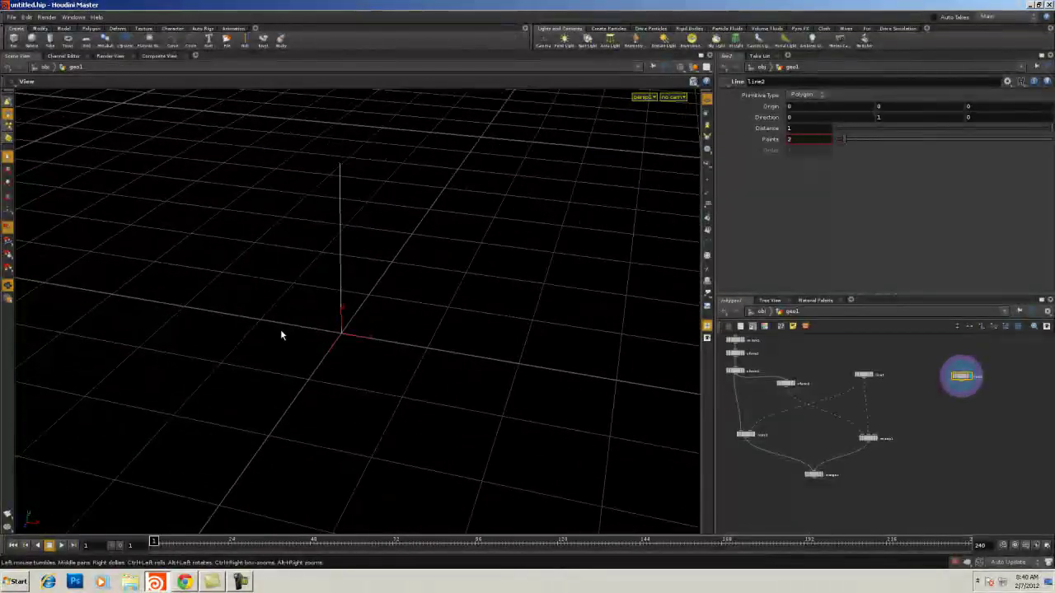
key(s)
text(1)
key(Tab)
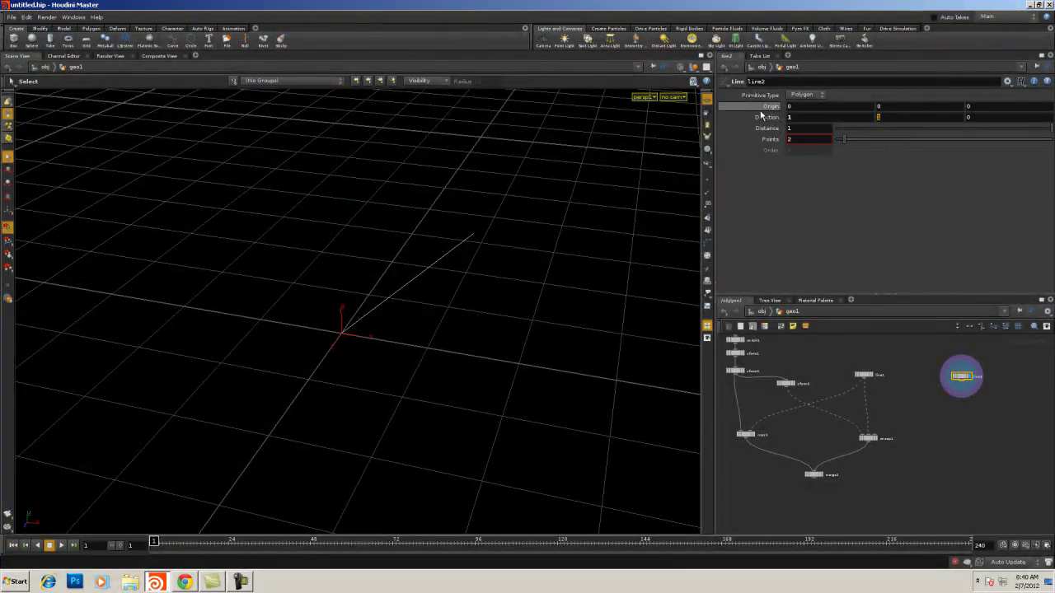
drag(399, 283, 331, 234)
- Delete the channels on the second Line's Direction Y and enter 1 for the direction
right_click(891, 119)
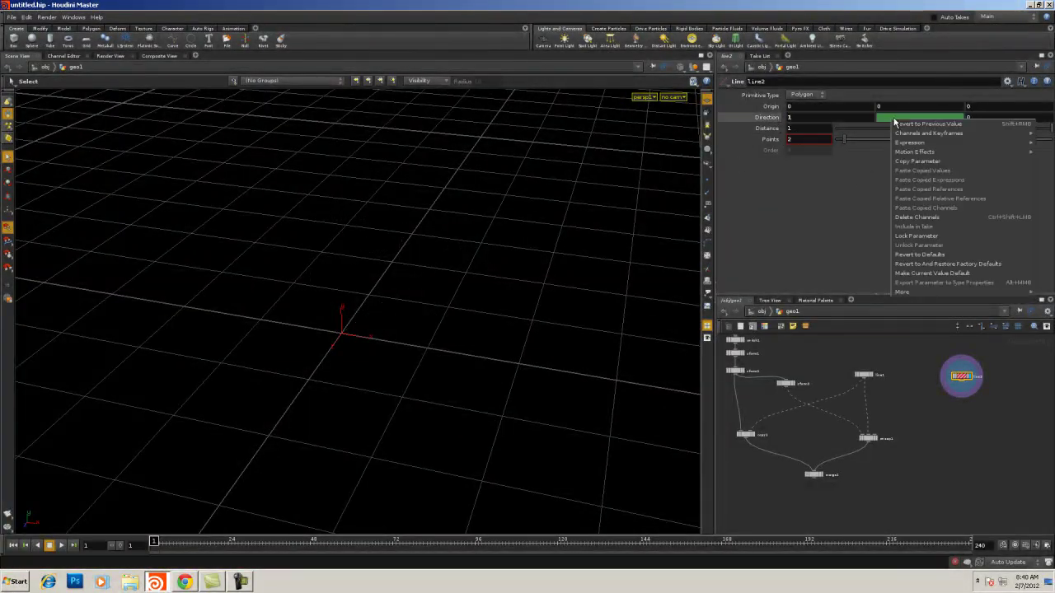
click(922, 217)
drag(880, 119, 827, 152)
text(1)
key(Return)
- Set the second Line's Direction to 1, 0, 0 and its Distance to 10
click(819, 358)
alt+drag(412, 103, 387, 262)
drag(878, 118, 888, 108)
text(0)
key(Return)
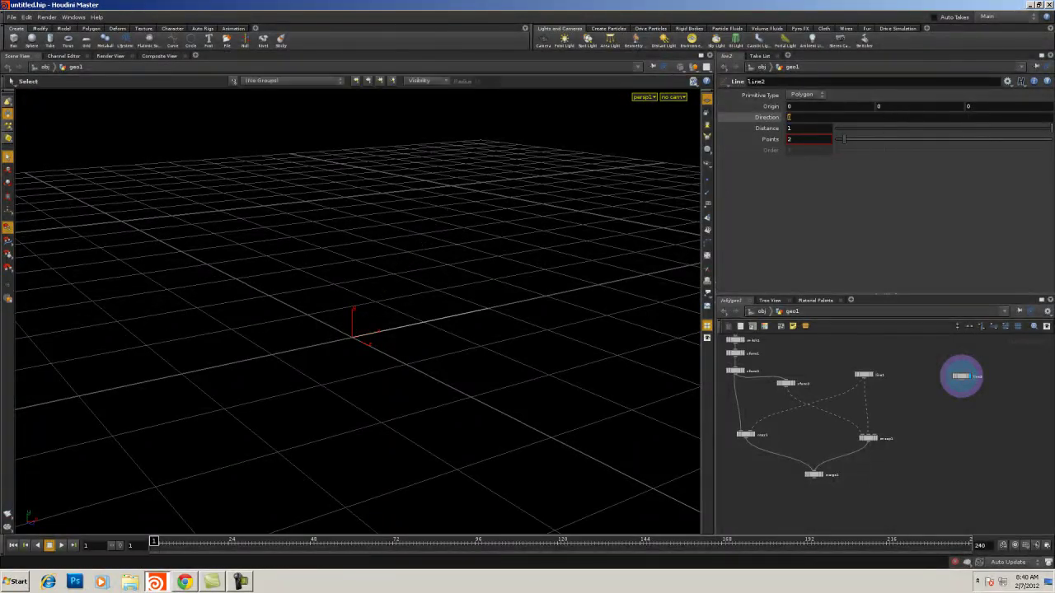
text(10)
key(Tab)
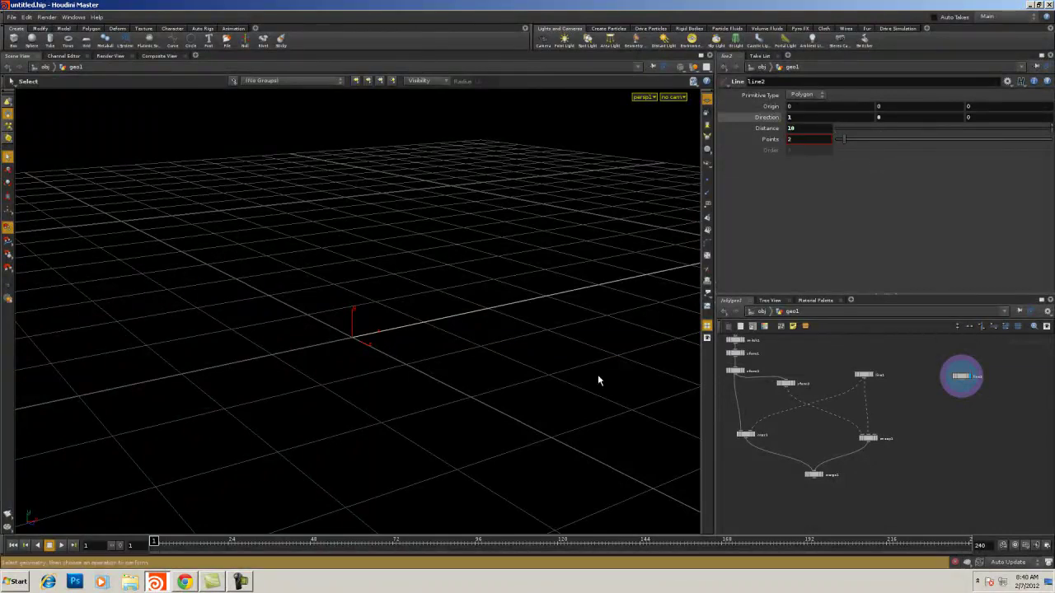
- Bring the network nodes back into view and move the second Line node farther away from the first
right_drag(927, 429, 482, 380)
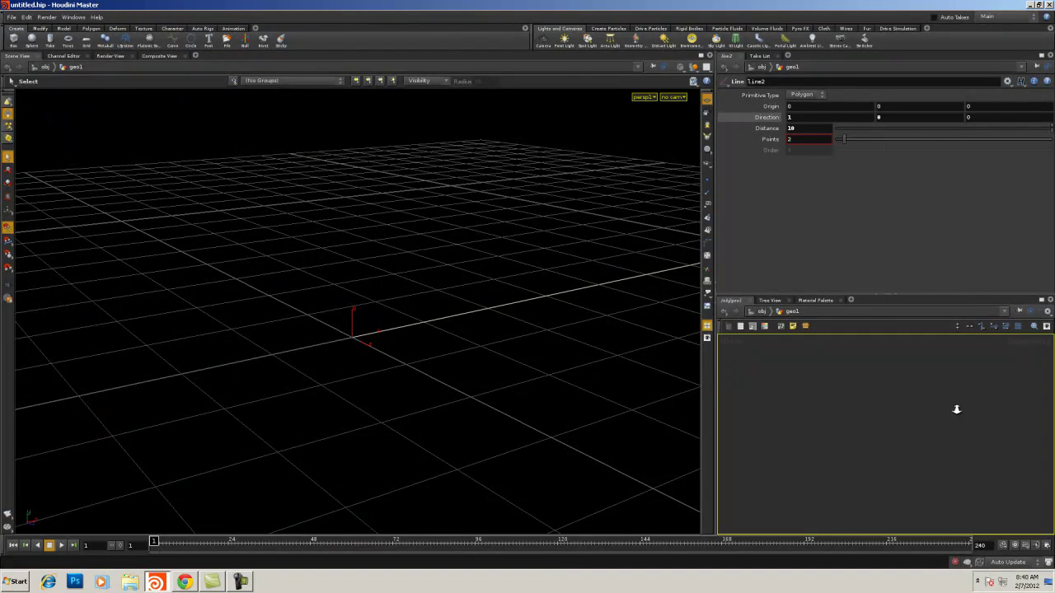
key(g)
middle_drag(856, 417, 971, 405)
right_drag(962, 398, 914, 399)
middle_drag(908, 375, 958, 327)
right_drag(922, 393, 917, 393)
middle_drag(989, 372, 937, 355)
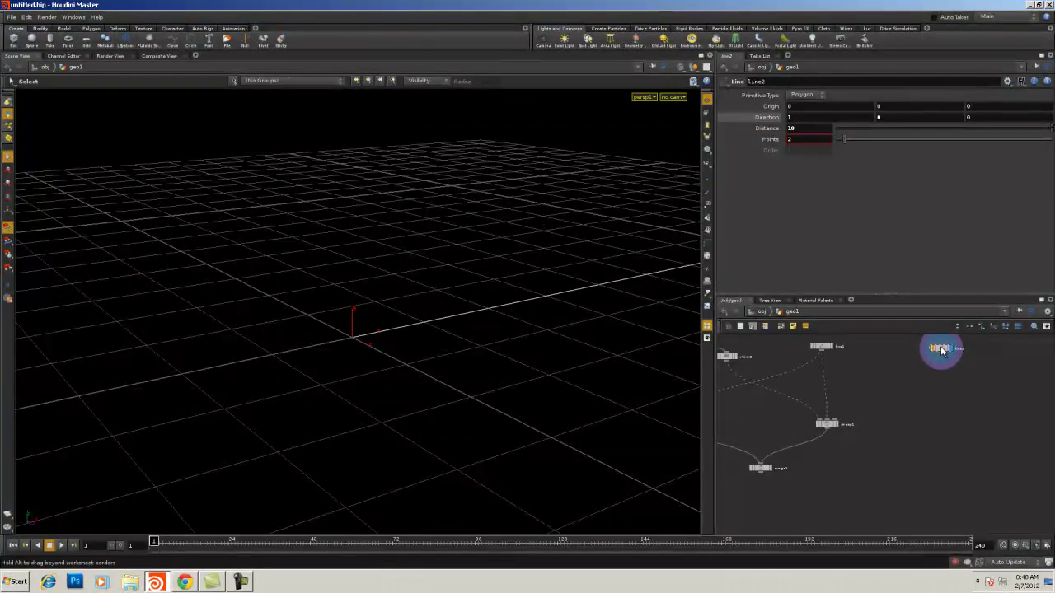
drag(940, 346, 996, 352)
right_drag(936, 402, 917, 401)
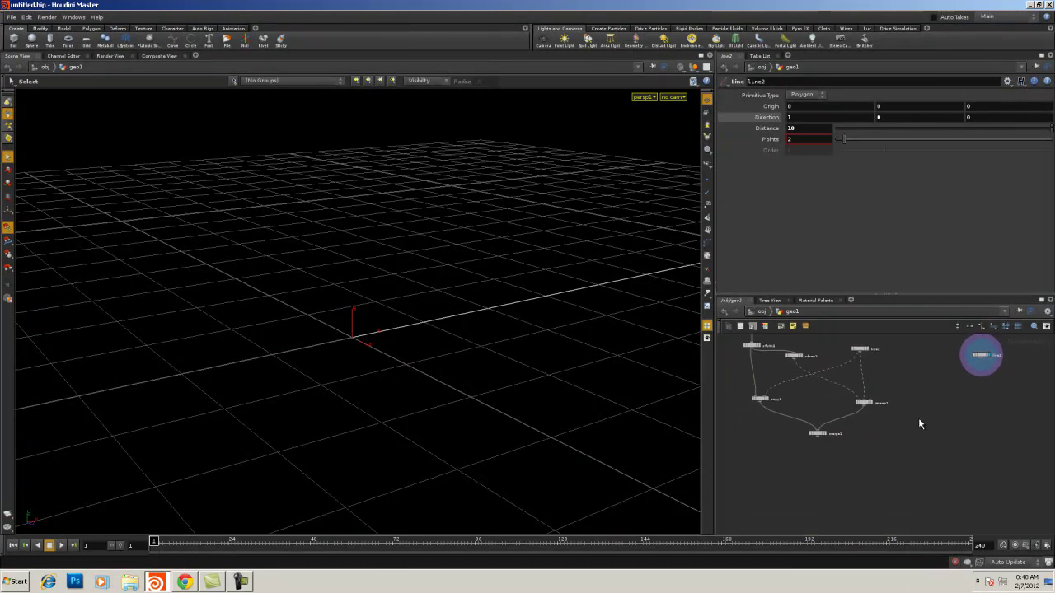
- Add a second Copy node below the second Line, beside the Merge
key(Tab)
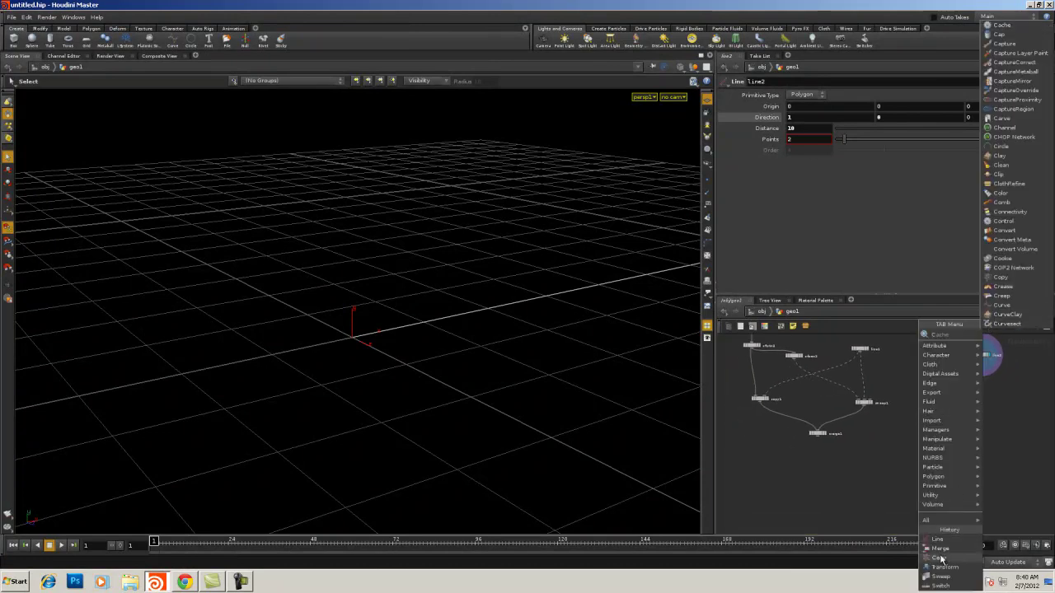
click(938, 558)
click(896, 459)
scroll(896, 459, up, 2)
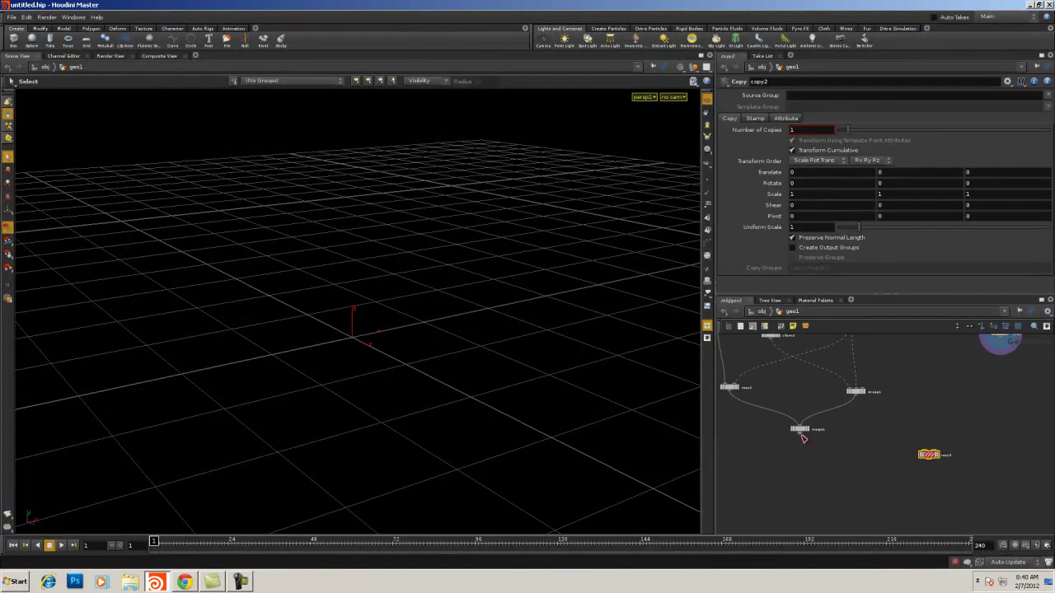
- Wire the Merge into the second Copy's first input and the second Line into its template input, and display the Copy
click(924, 450)
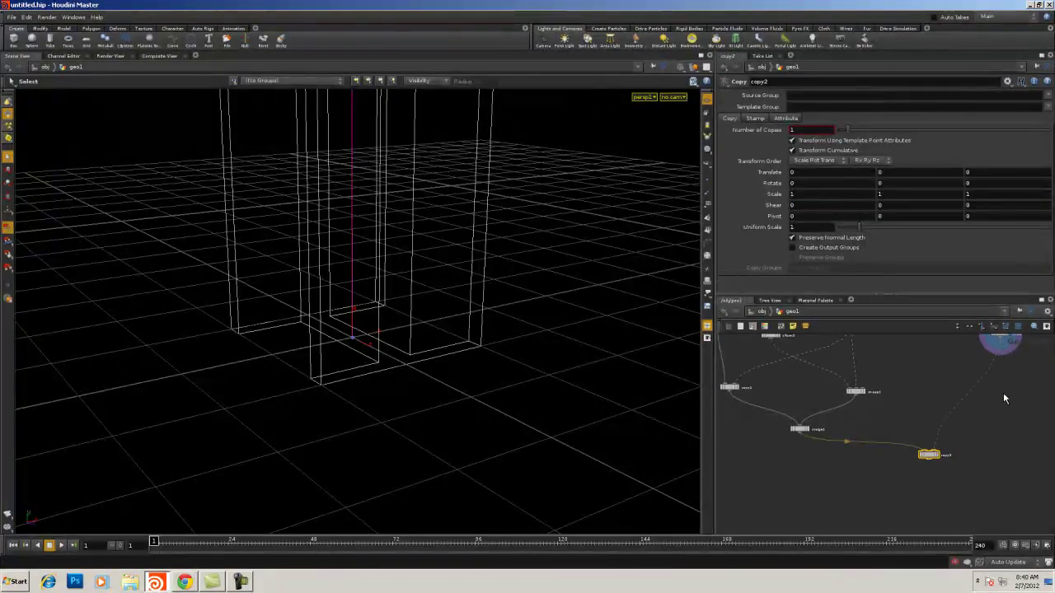
click(937, 459)
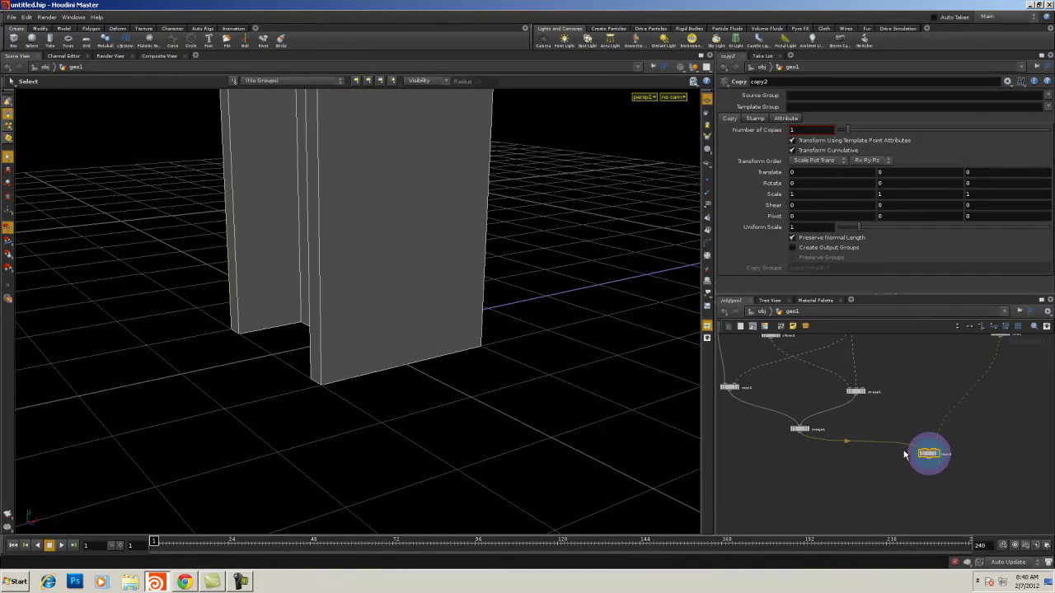
key(space)
right_drag(520, 357, 313, 360)
drag(313, 360, 189, 357)
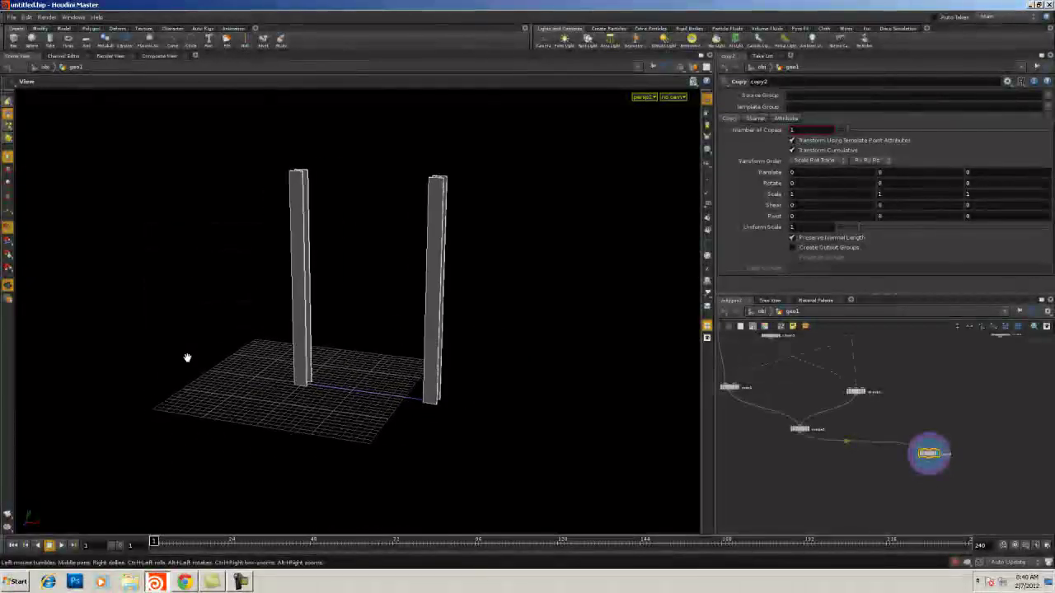
key(s)
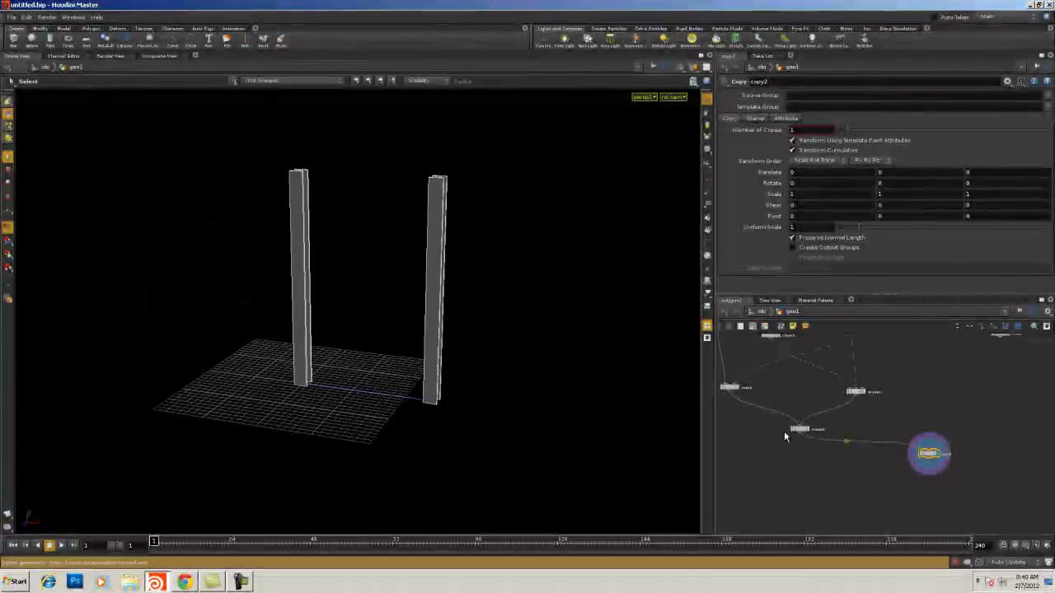
- Set the second Line's Distance to 26 and its Points to 4 to create a row of girders
click(995, 362)
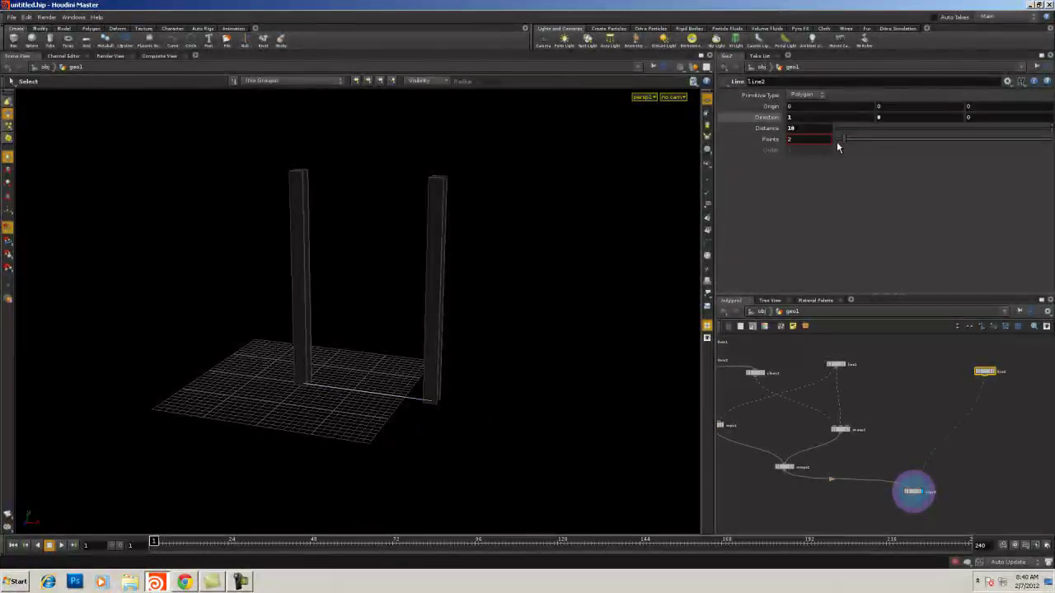
middle_drag(822, 130, 891, 117)
mouse_move(846, 143)
mouse_down()
mouse_move(890, 146)
mouse_move(855, 144)
mouse_up()
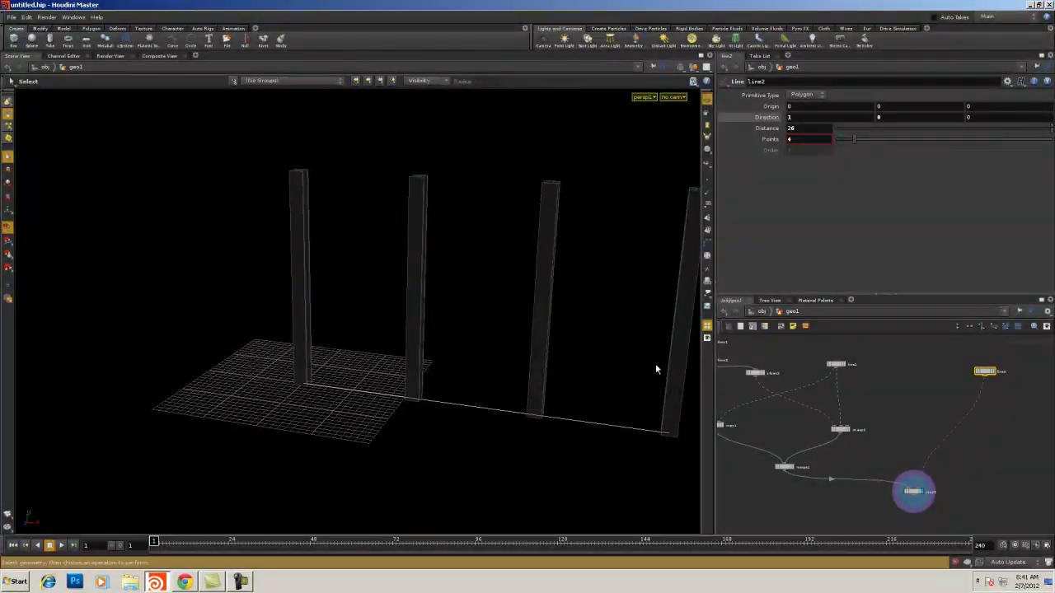
- Insert a Transform node into the wire between the second Line and the second Copy
scroll(851, 408, up, 5)
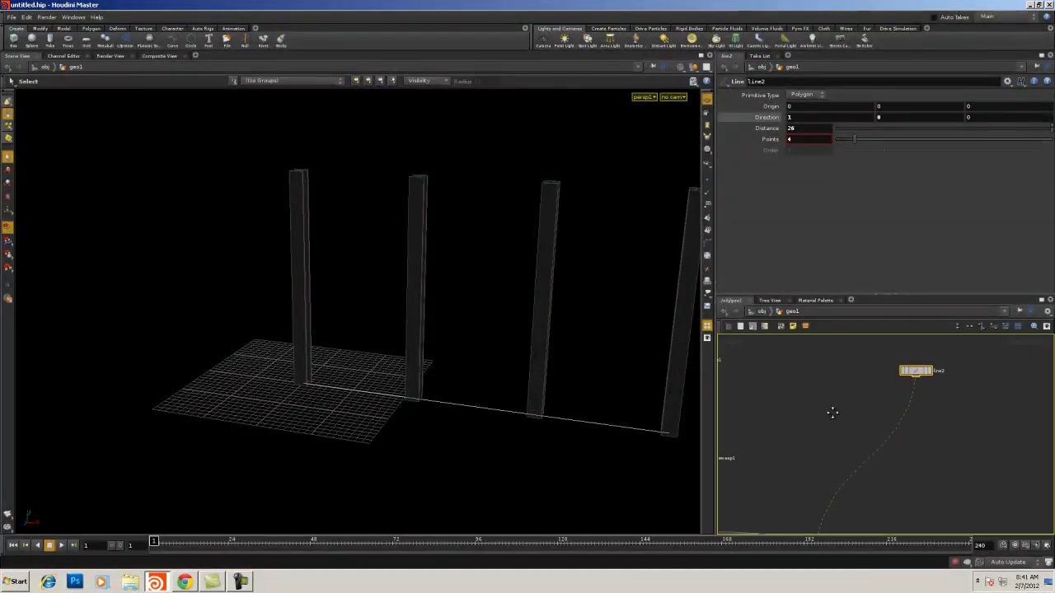
scroll(866, 346, up, 4)
scroll(868, 384, down, 1)
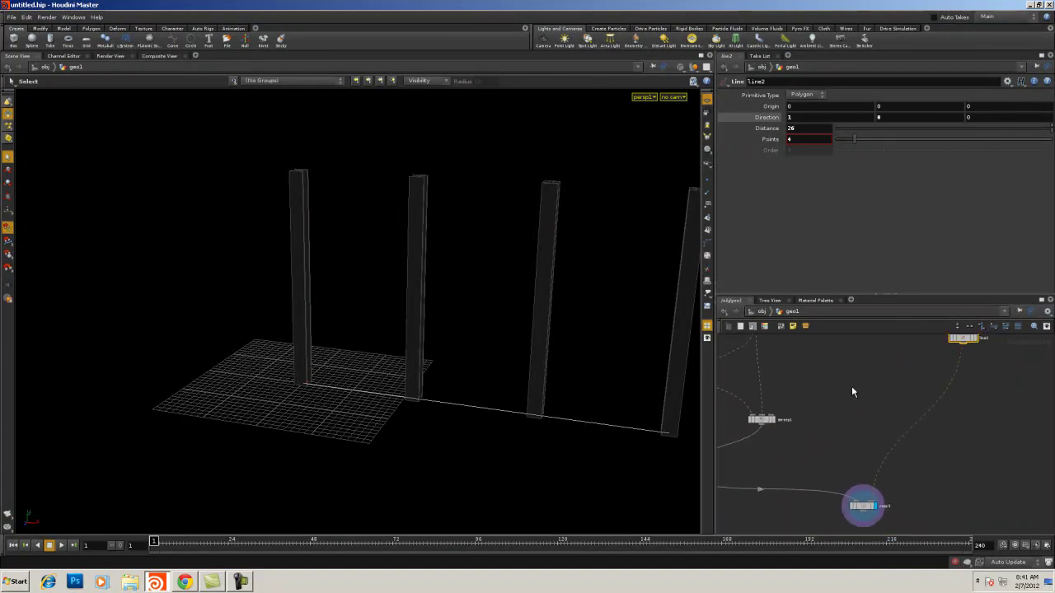
key(Tab)
mouse_move(858, 382)
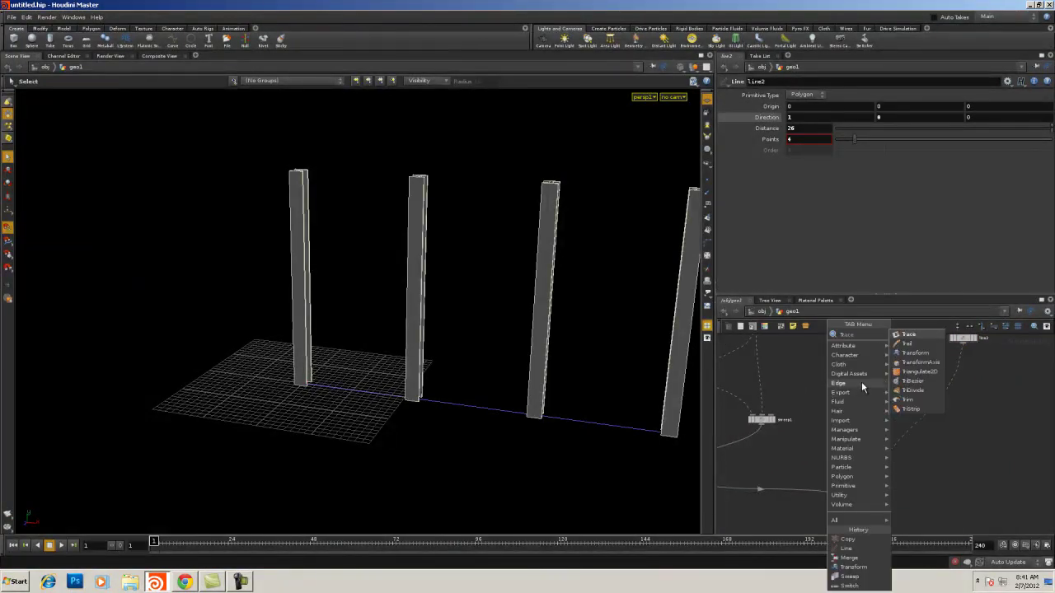
click(910, 363)
click(901, 372)
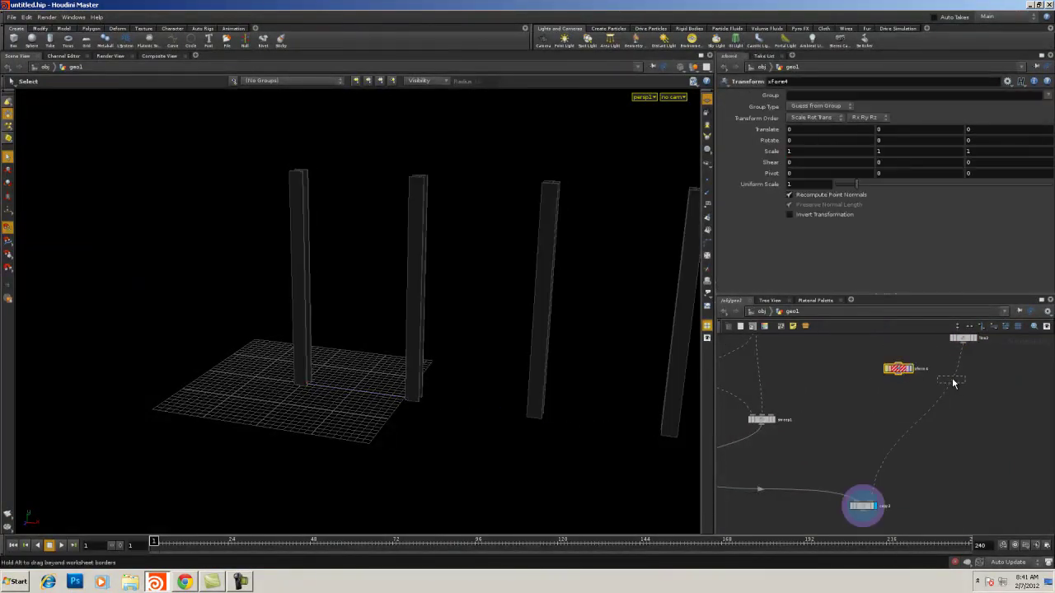
click(949, 379)
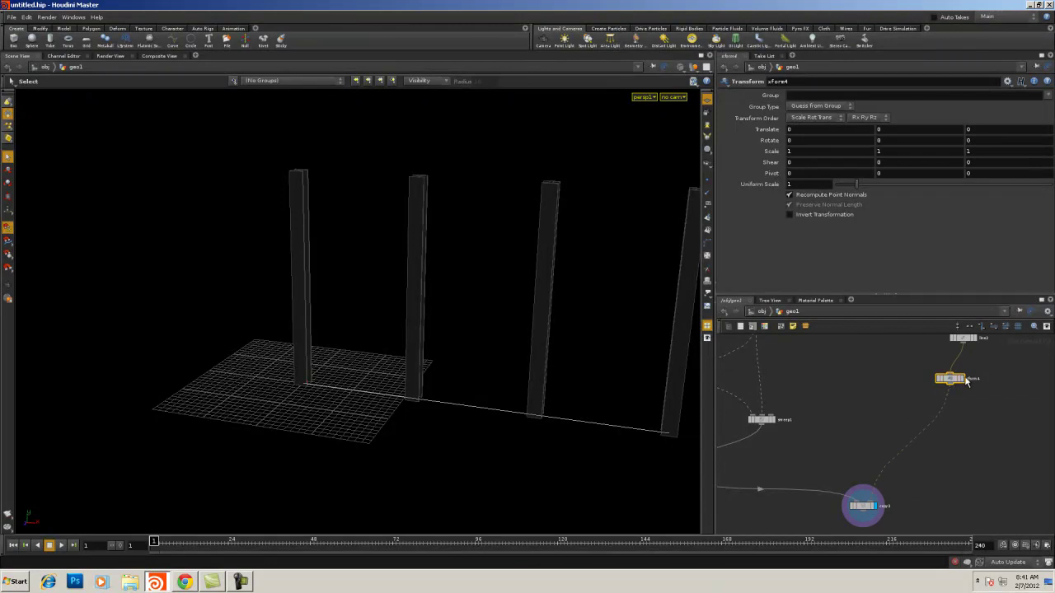
- Centre the second Line at the world origin with the Transform's "center object - center world" preset and display the second Copy
click(953, 379)
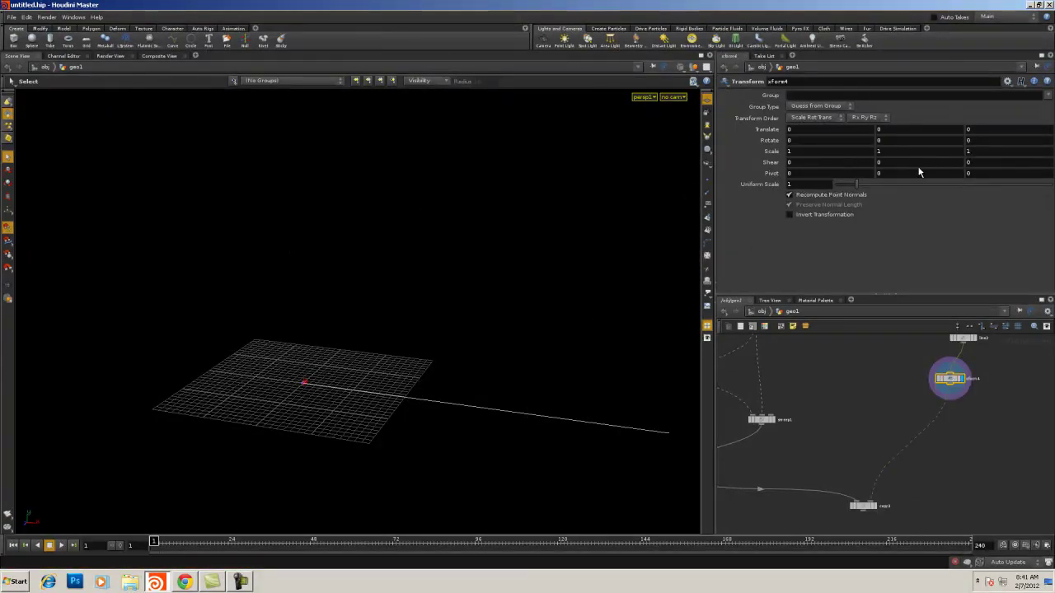
click(1007, 81)
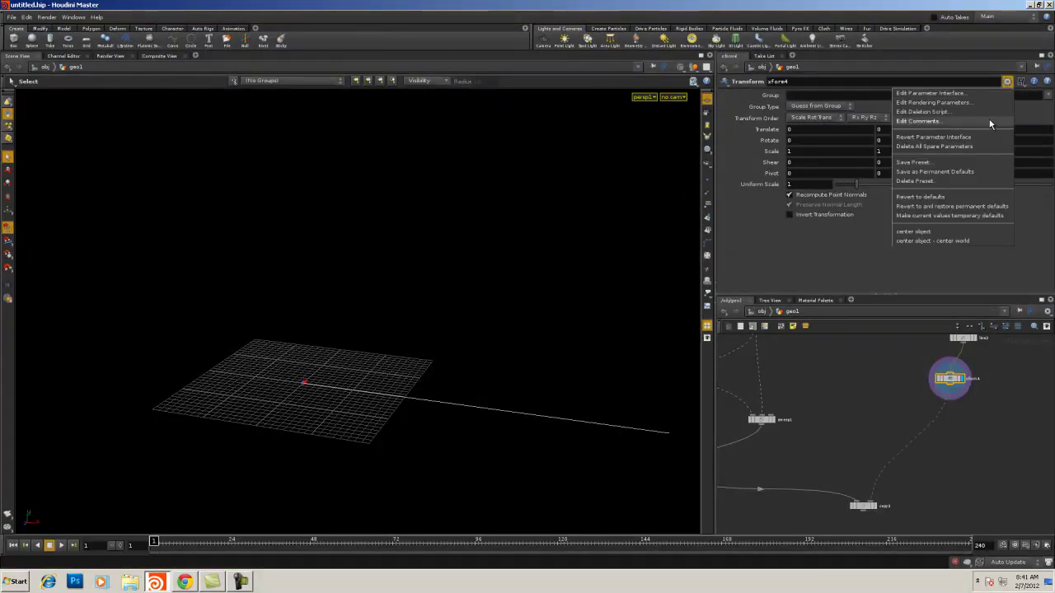
click(948, 241)
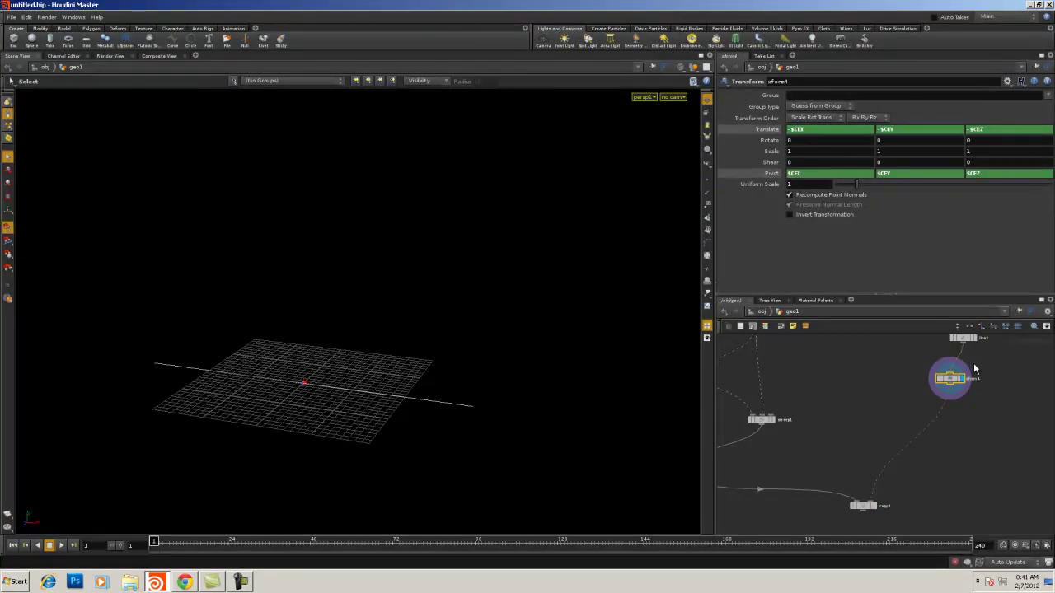
click(876, 505)
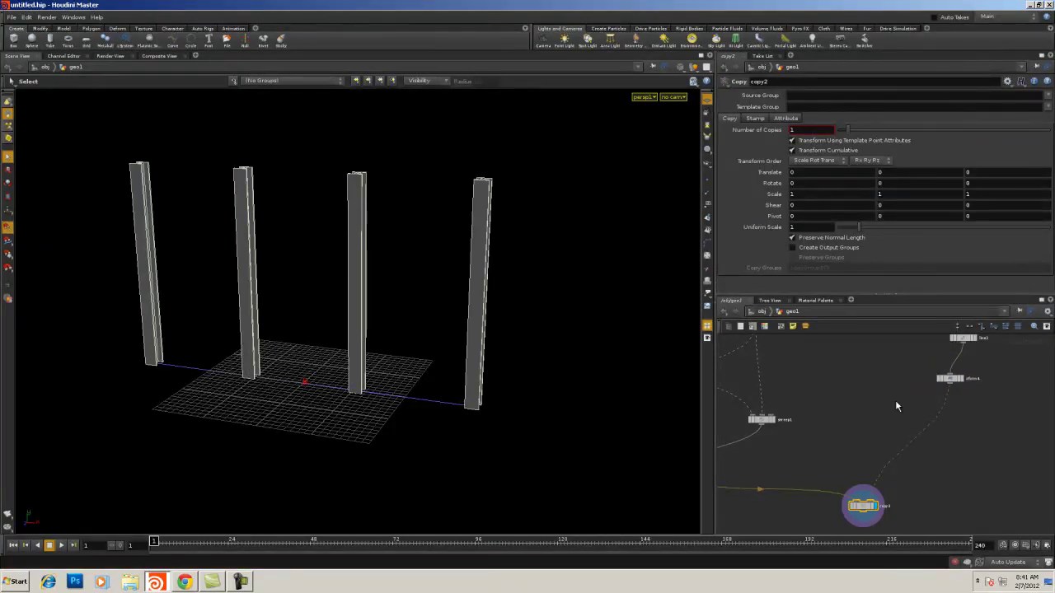
- Tidy the network by aligning the second Line and its Transform in a column above the second Copy
right_drag(862, 382, 842, 379)
middle_drag(842, 379, 879, 398)
drag(949, 368, 894, 380)
click(922, 370)
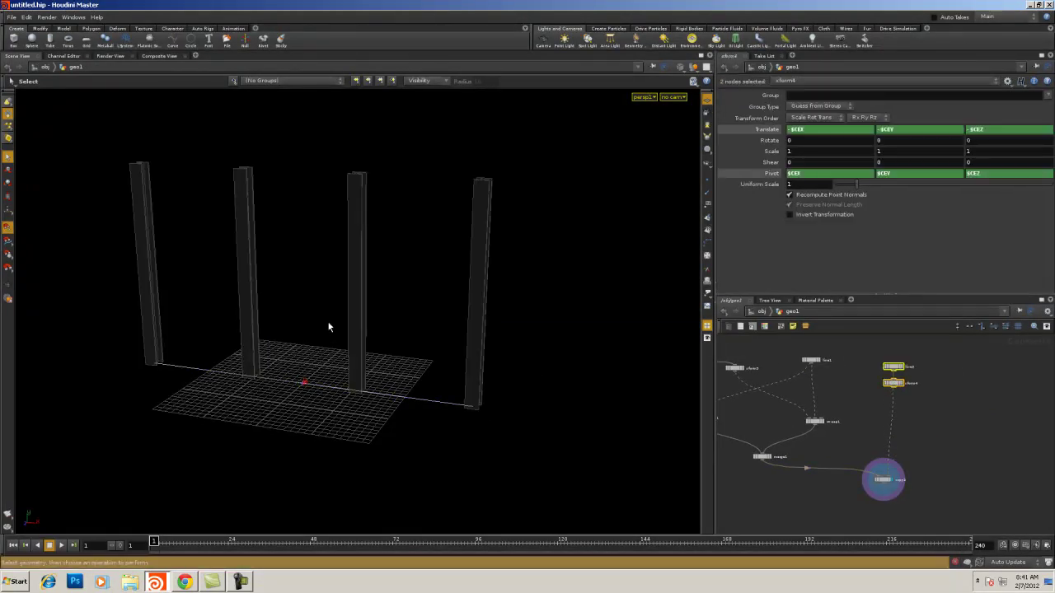
click(944, 439)
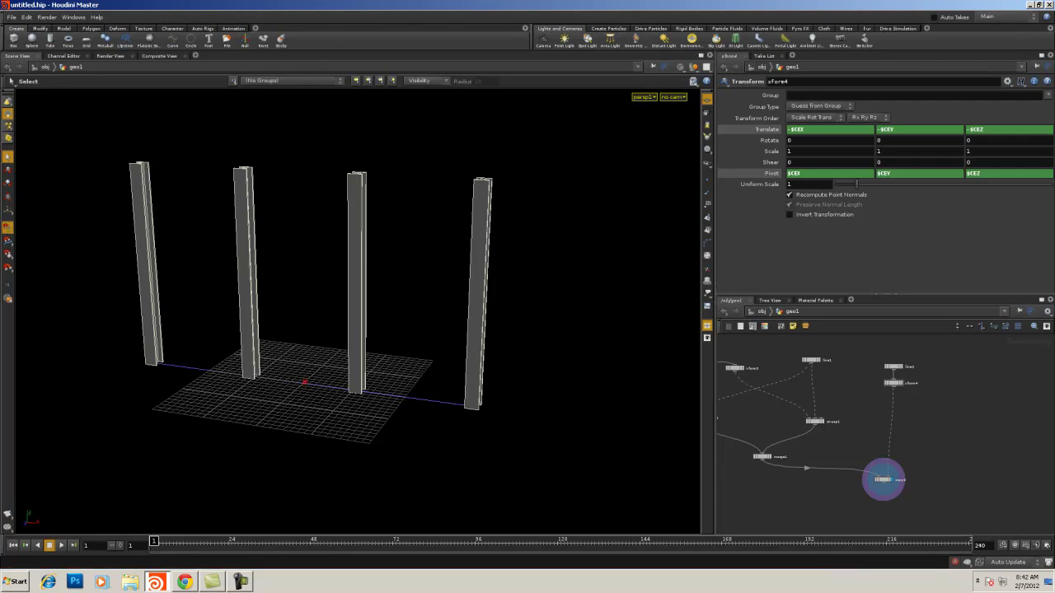
- Nudge the second Line aside and add an unconnected Delete node to the network
drag(893, 367, 906, 361)
key(Tab)
mouse_move(976, 334)
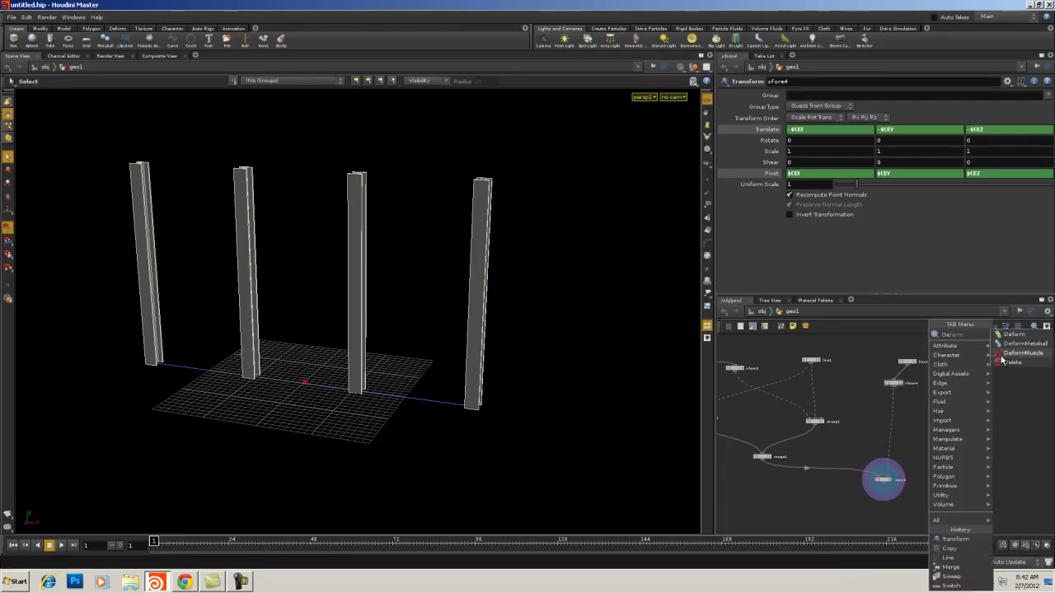
click(1006, 362)
click(938, 425)
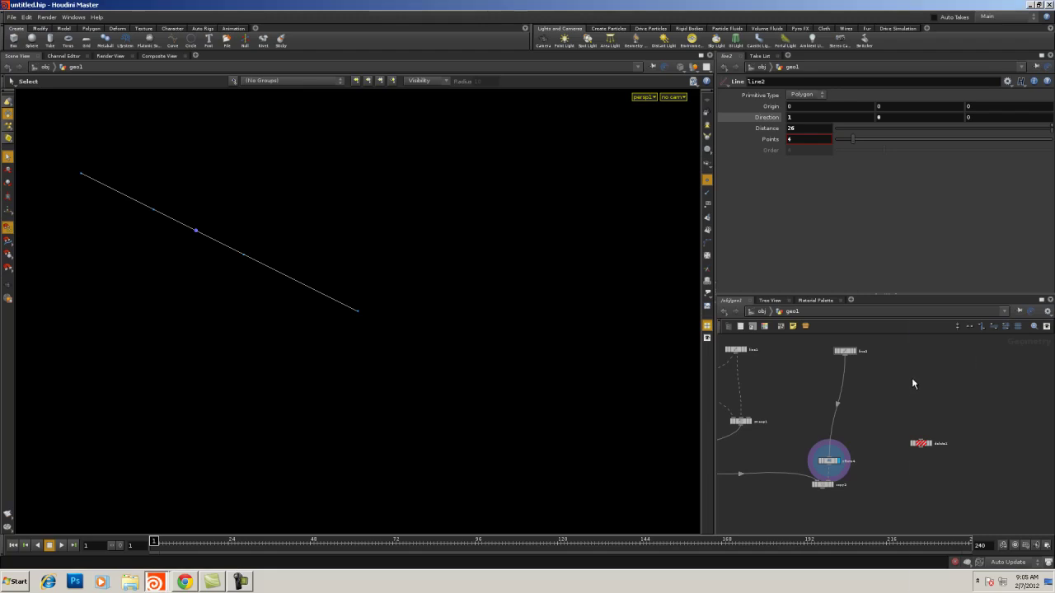
- Add a Resample node, wire the second Line into it and display it
key(Tab)
text(r)
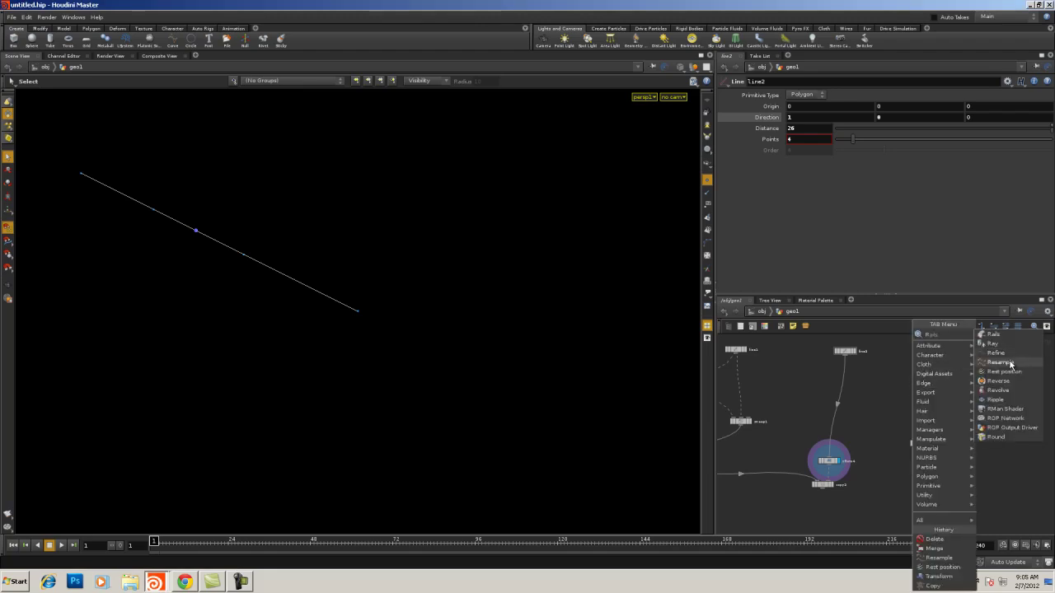
click(1011, 364)
click(902, 381)
scroll(859, 401, up, 3)
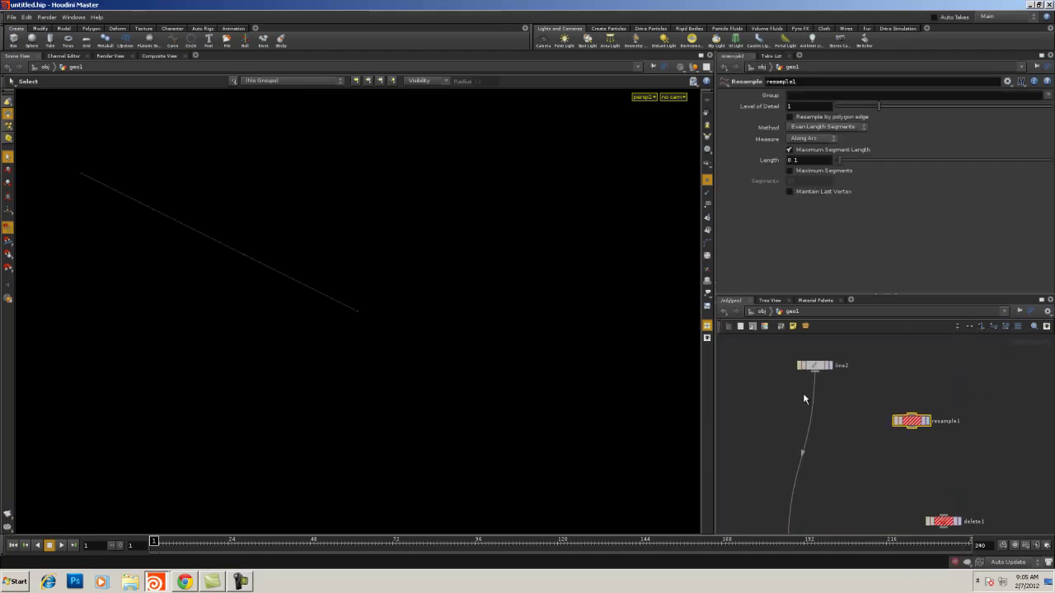
drag(814, 371, 912, 414)
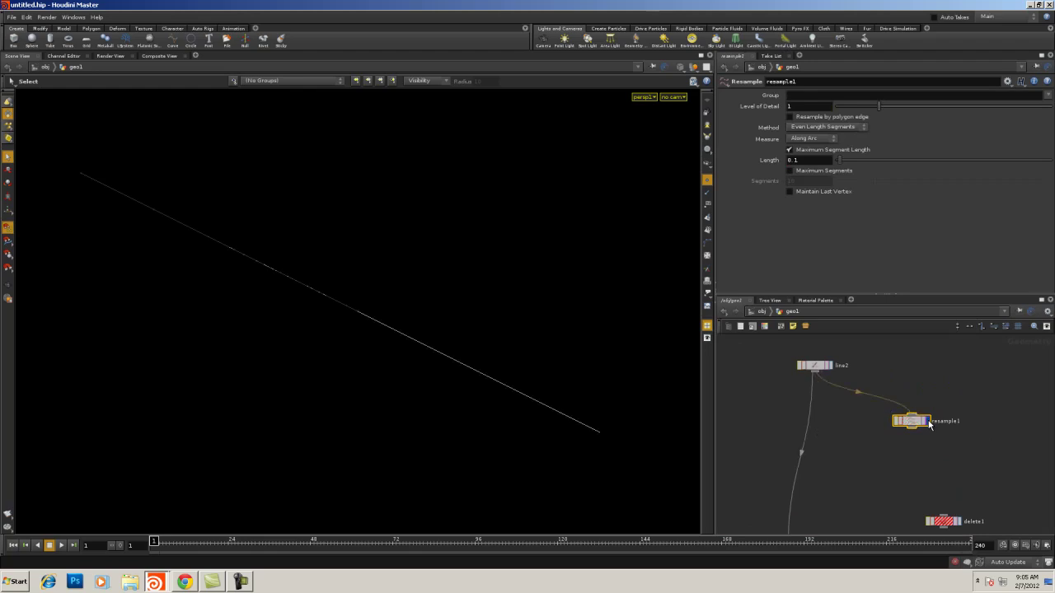
click(930, 424)
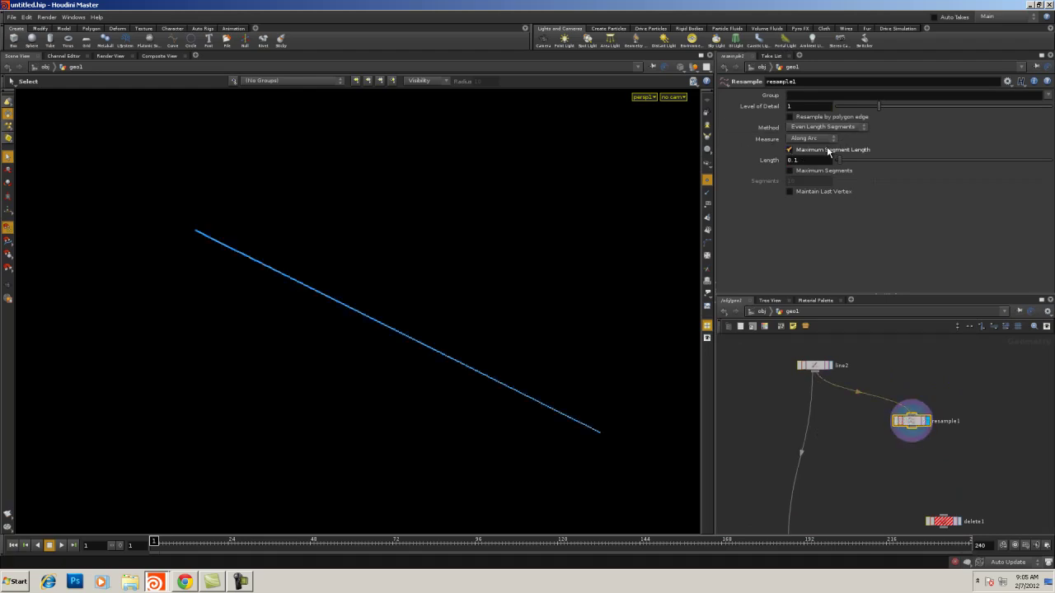
- Switch the Resample from Maximum Segment Length to Maximum Segments and set Segments to 28
click(821, 150)
click(816, 172)
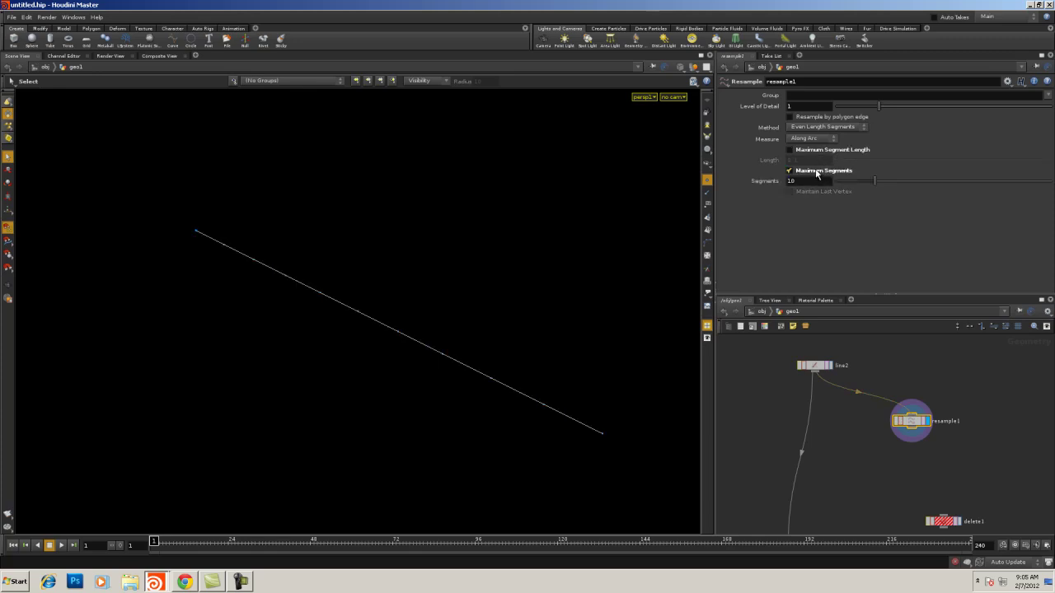
drag(843, 179, 885, 183)
drag(991, 191, 957, 190)
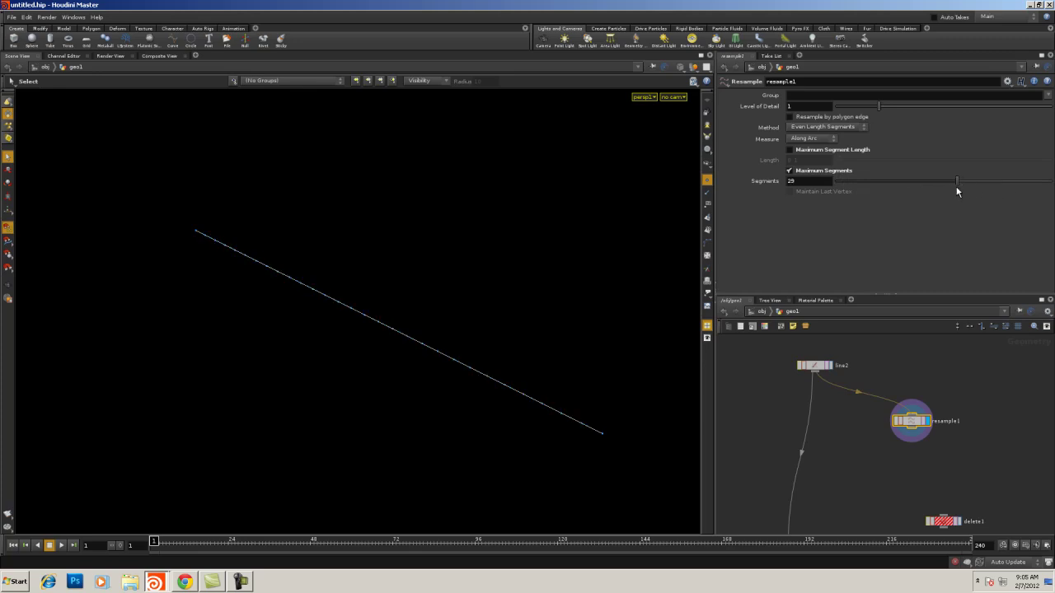
- Set the second Line's Points to 2 and return to the Resample node's parameters
click(814, 364)
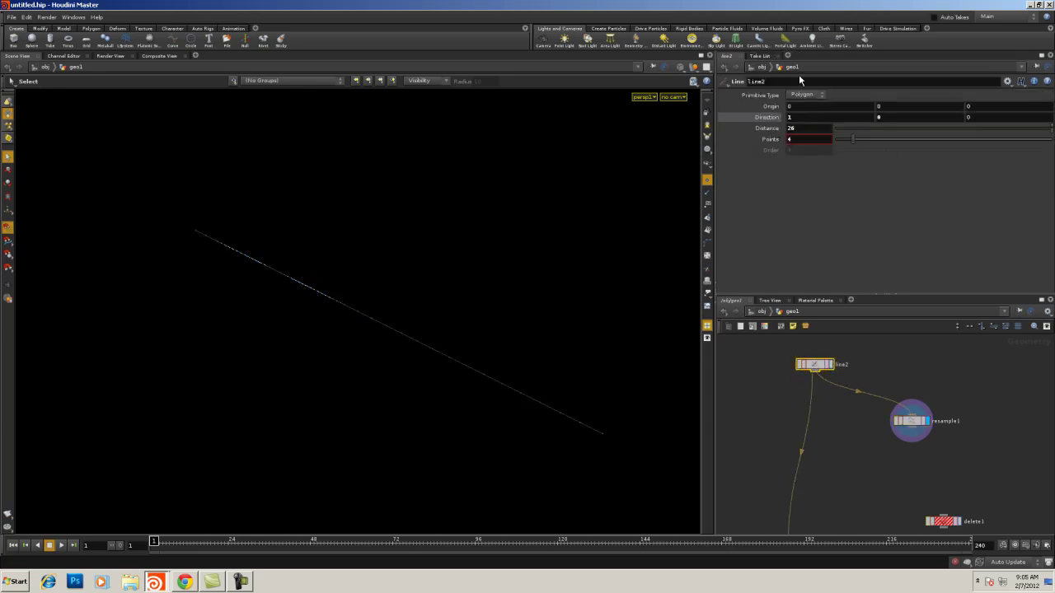
drag(798, 141, 773, 141)
text(2)
key(Return)
click(918, 425)
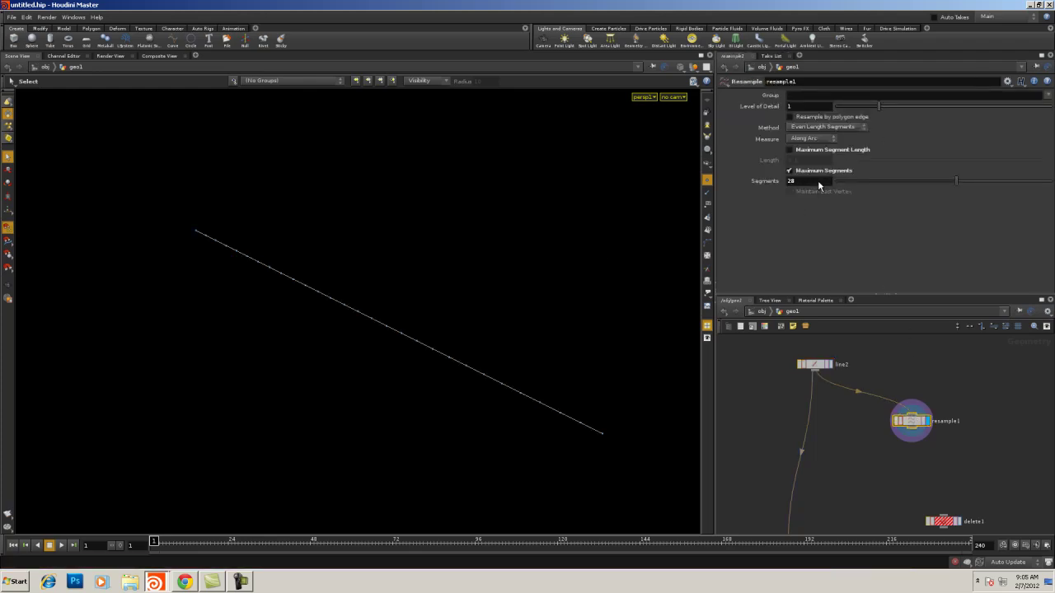
- Place the Delete node below the Resample as its output, display it and set its Entity to Points
scroll(848, 454, down, 2)
middle_drag(841, 449, 788, 420)
scroll(788, 420, down, 1)
drag(865, 470, 853, 444)
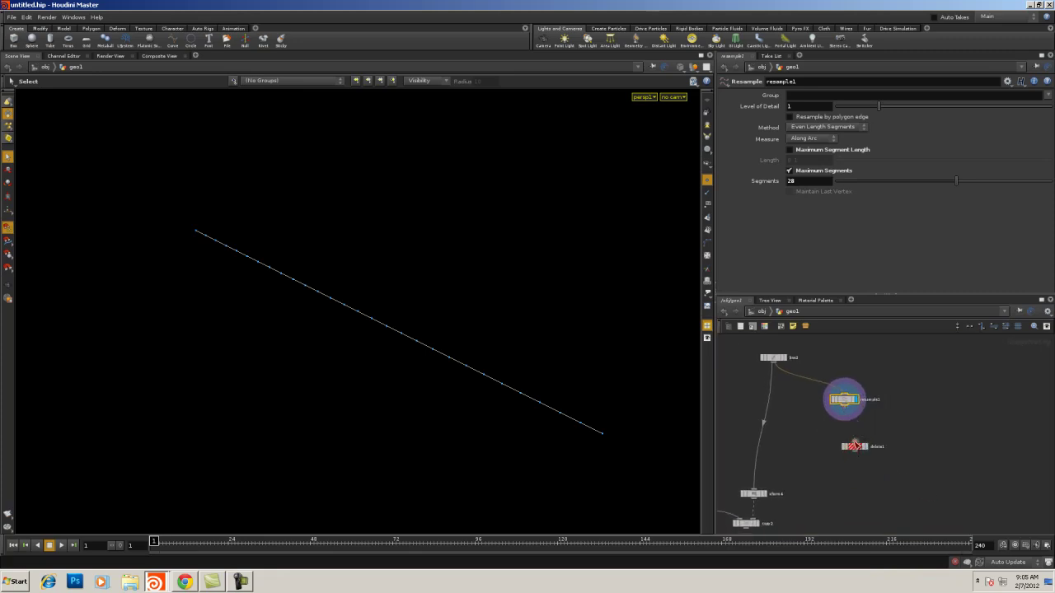
click(865, 449)
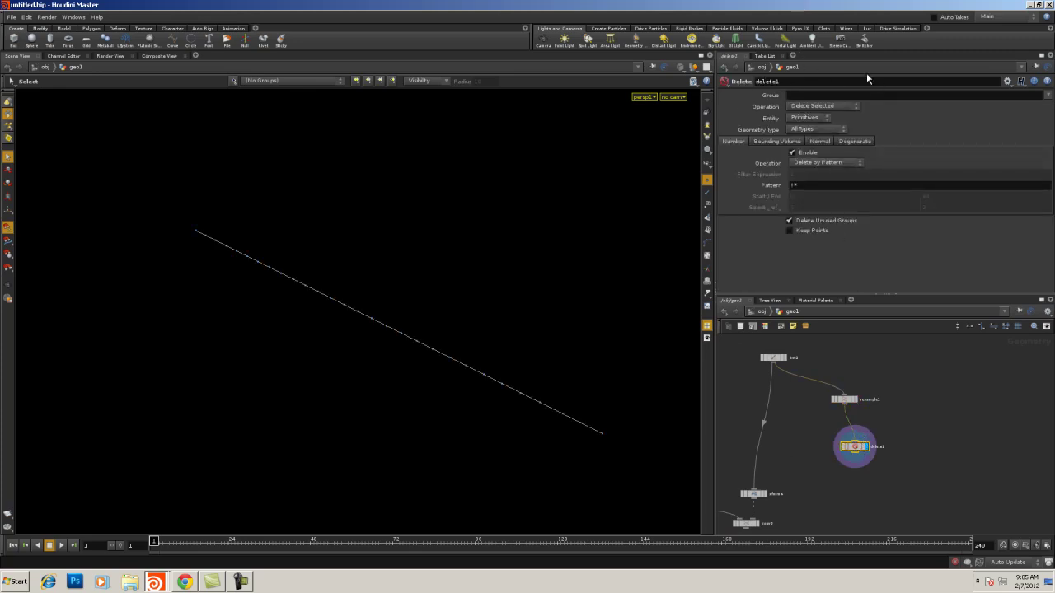
click(822, 116)
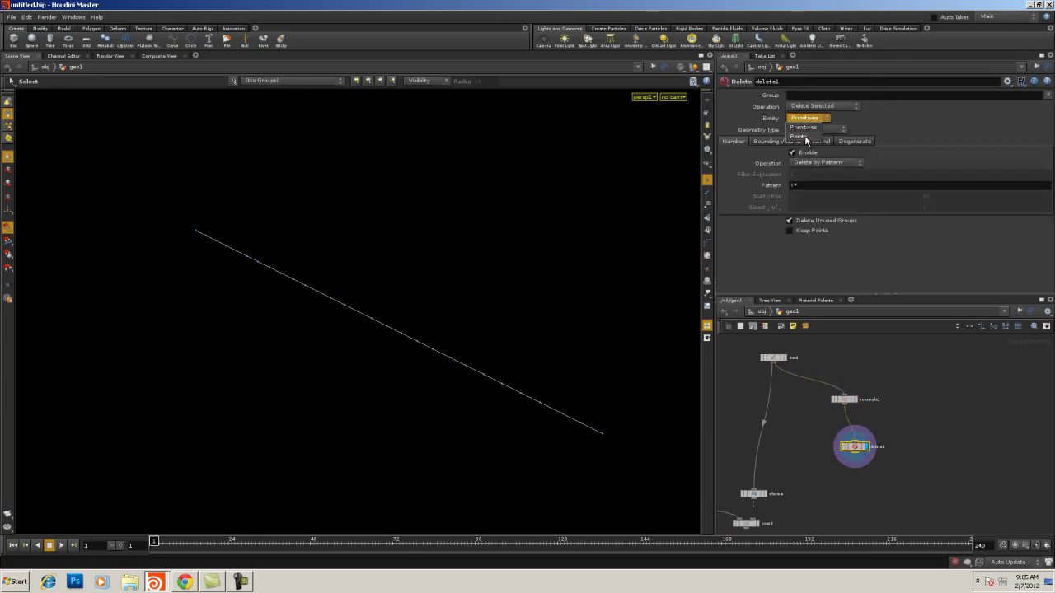
click(799, 136)
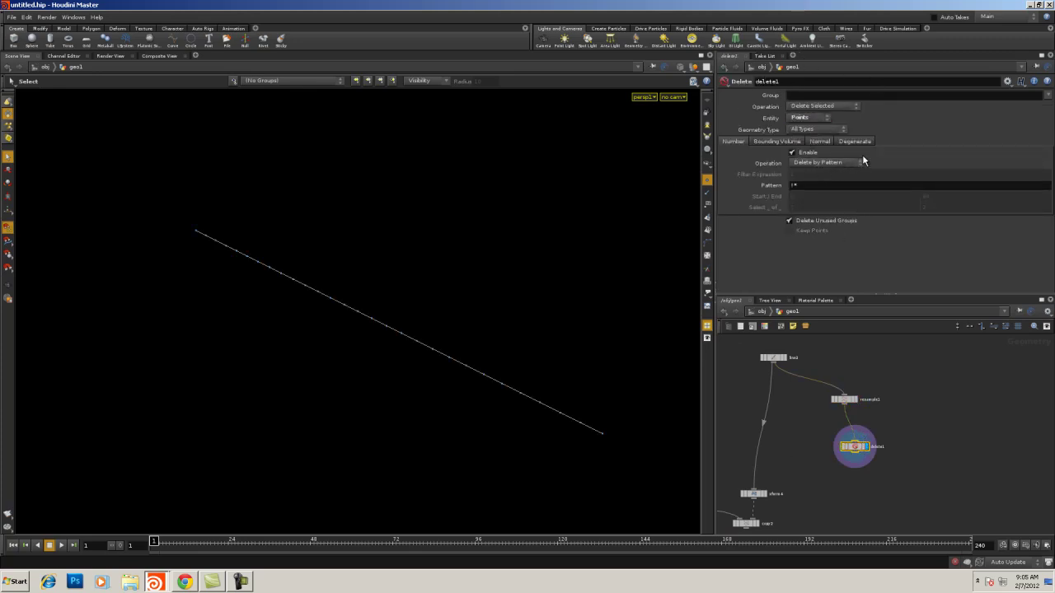
- Set the Delete node's Pattern to 0, `npoints("../resample1")-1` and its Operation to Delete Non-Selected
drag(854, 451, 844, 448)
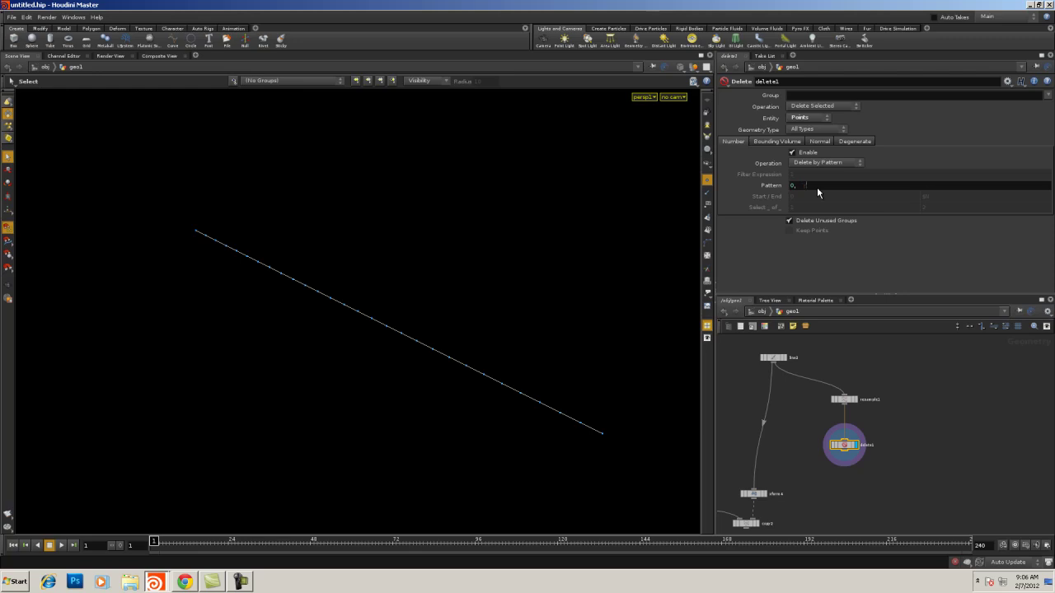
text(n)
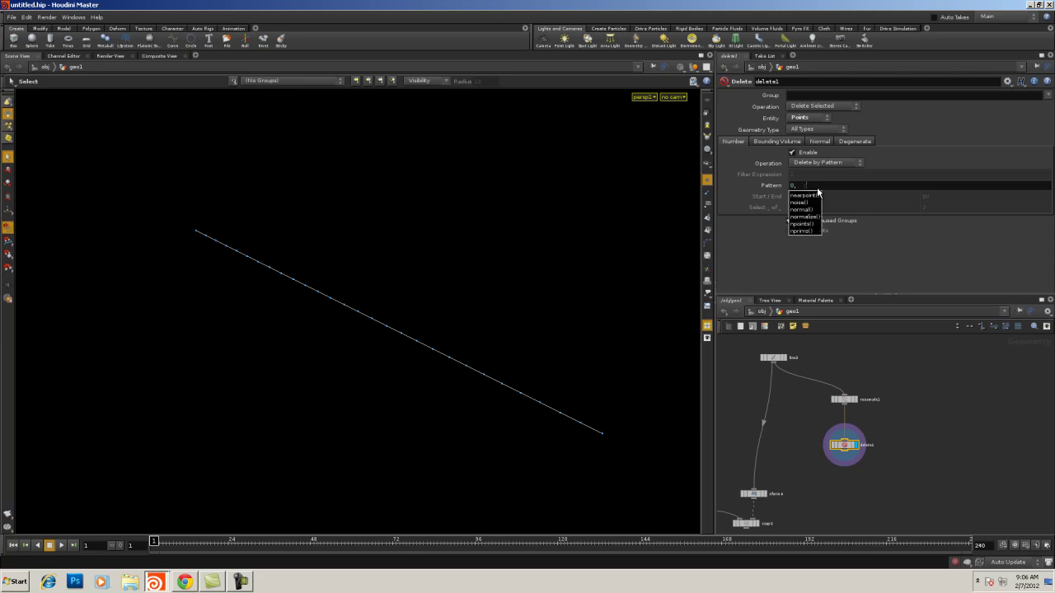
text(p)
key(Down)
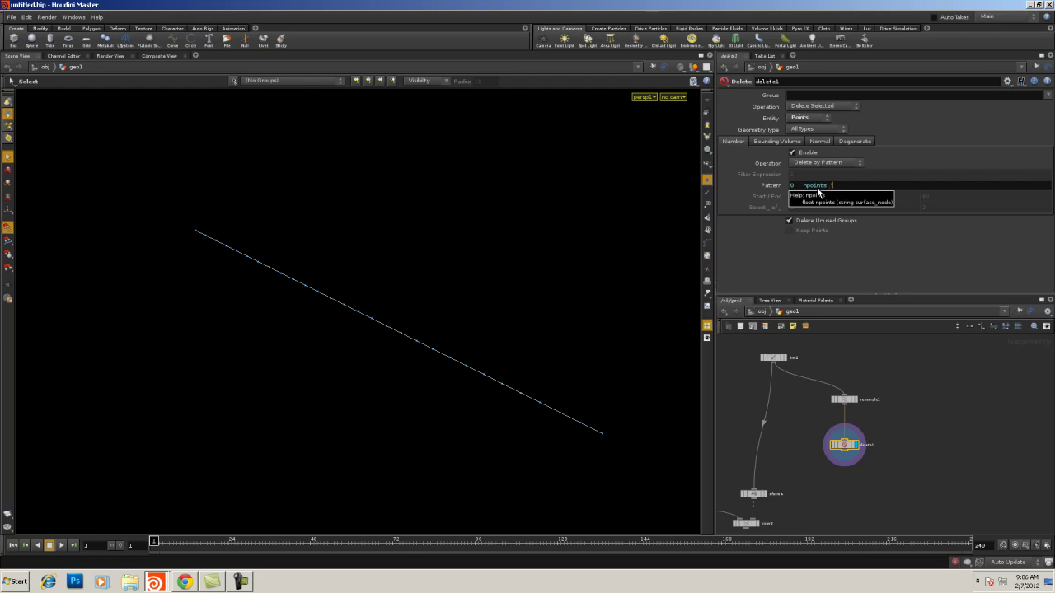
text(../)
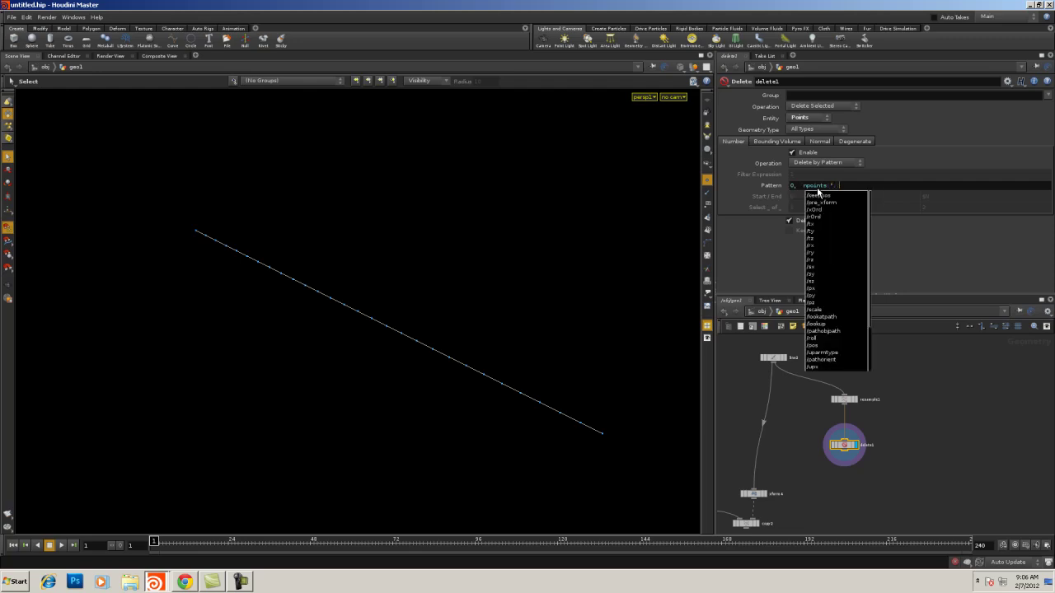
key(Down)
key(Down)
key(Down)
key(Down)
key(Down)
key(Down)
key(Down)
key(Down)
key(Down)
key(Down)
key(Down)
key(Down)
key(Down)
key(Down)
key(Down)
key(Down)
key(Down)
key(Return)
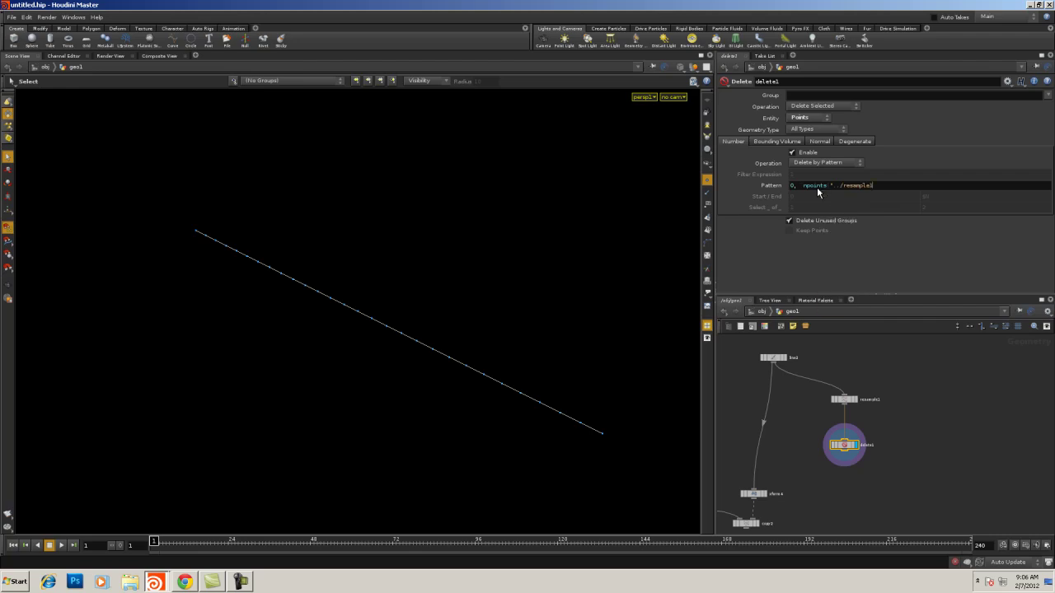
text(")
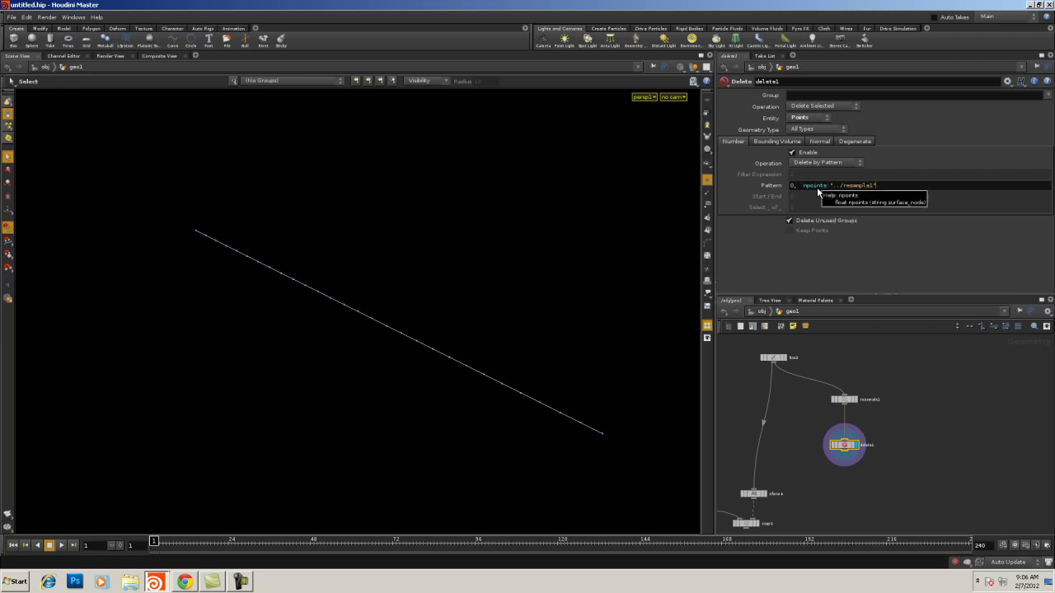
text()-1)
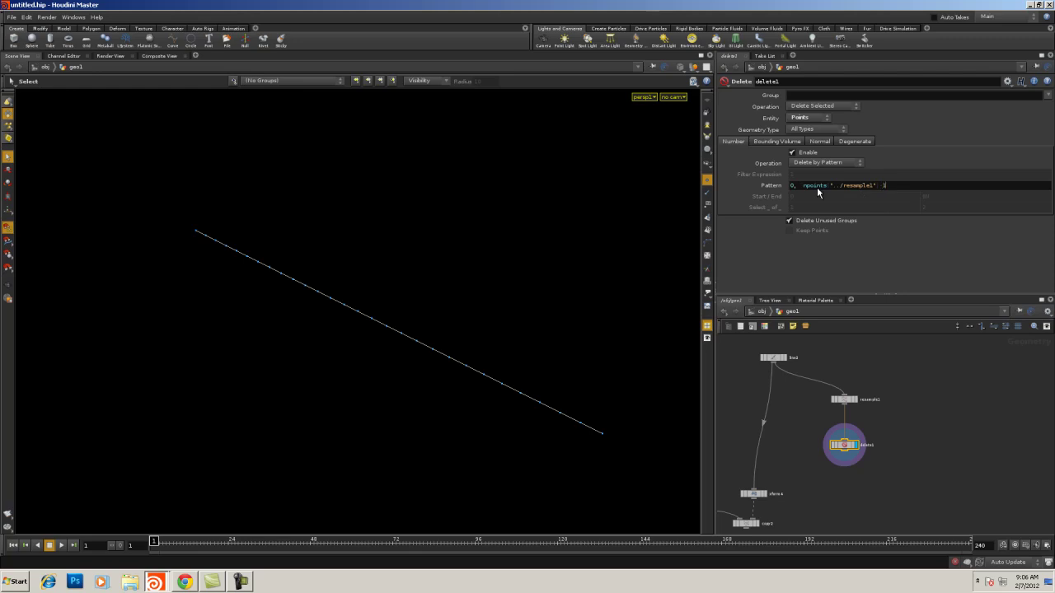
key(Return)
click(817, 106)
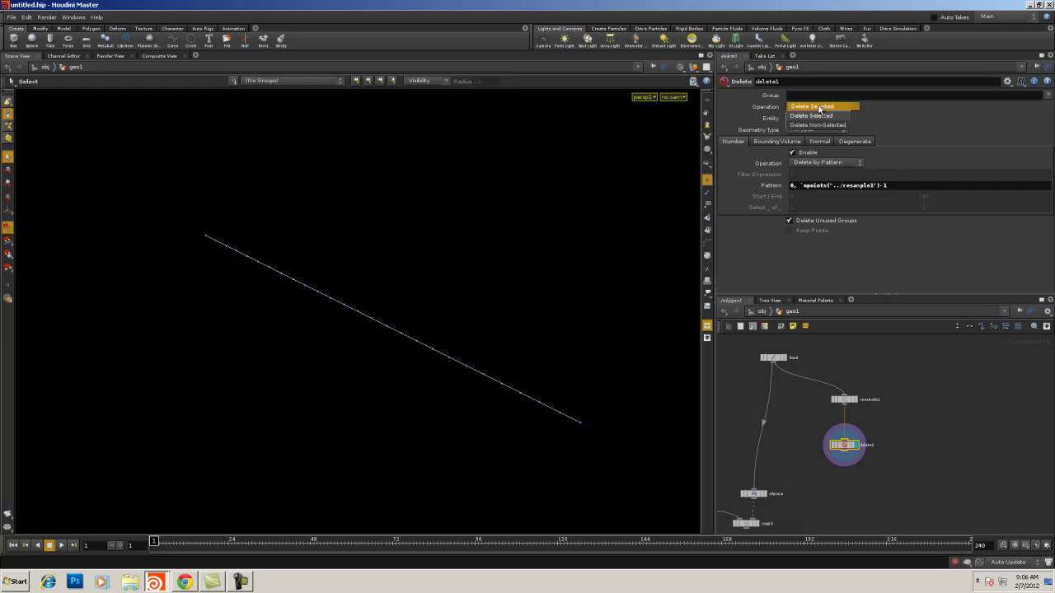
click(815, 125)
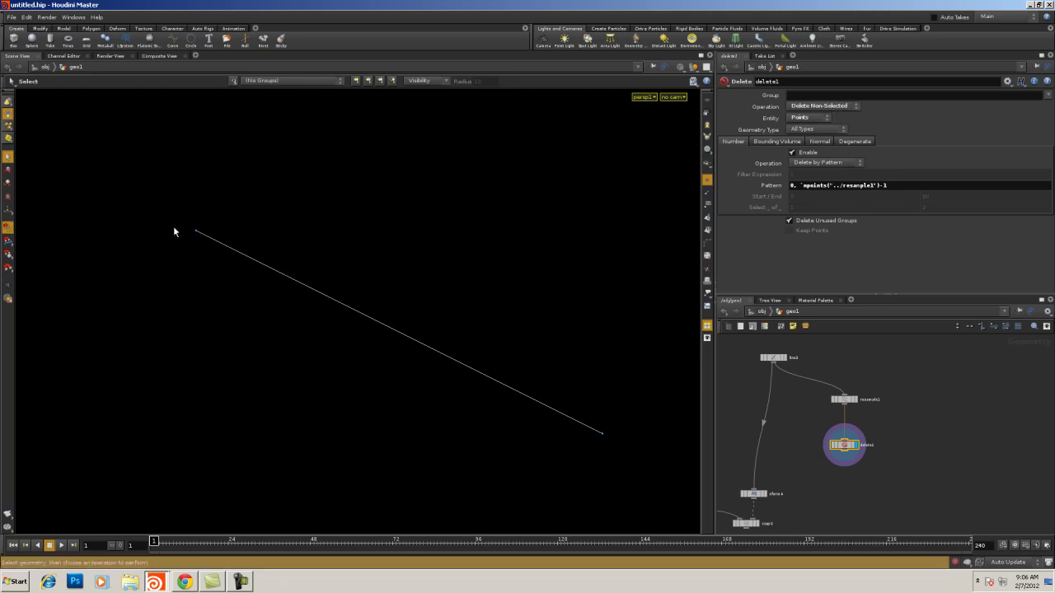
- Duplicate the Delete node and place the copy beside the original, both fed by the Resample
drag(846, 449, 933, 445)
right_drag(886, 452, 867, 450)
middle_drag(871, 450, 840, 406)
scroll(871, 423, up, 3)
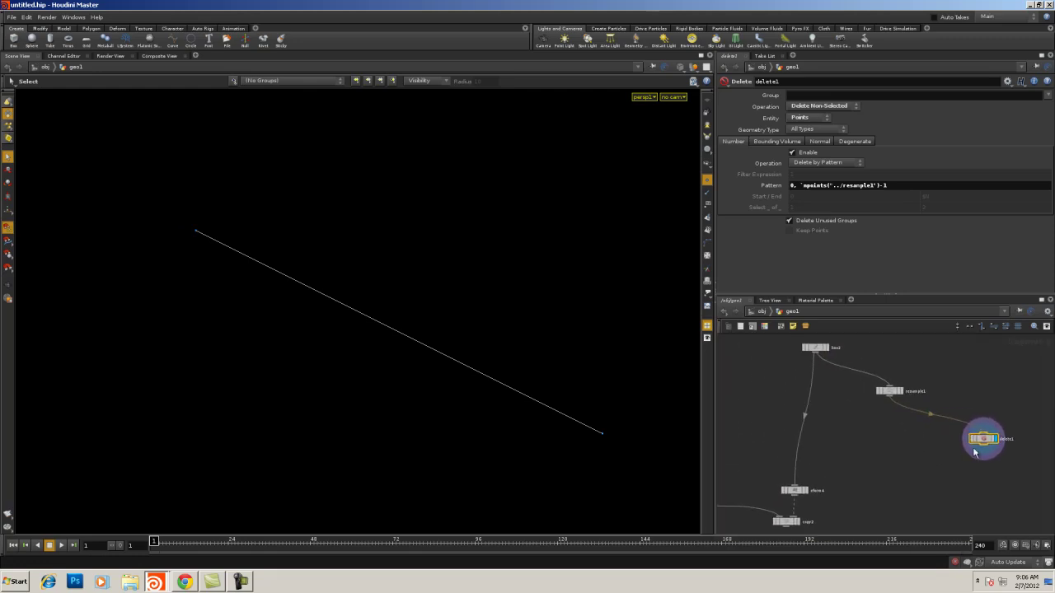
mouse_move(987, 443)
mouse_down()
mouse_move(851, 446)
mouse_move(969, 453)
mouse_up()
key(ctrl+c)
key(ctrl+v)
drag(882, 456, 970, 442)
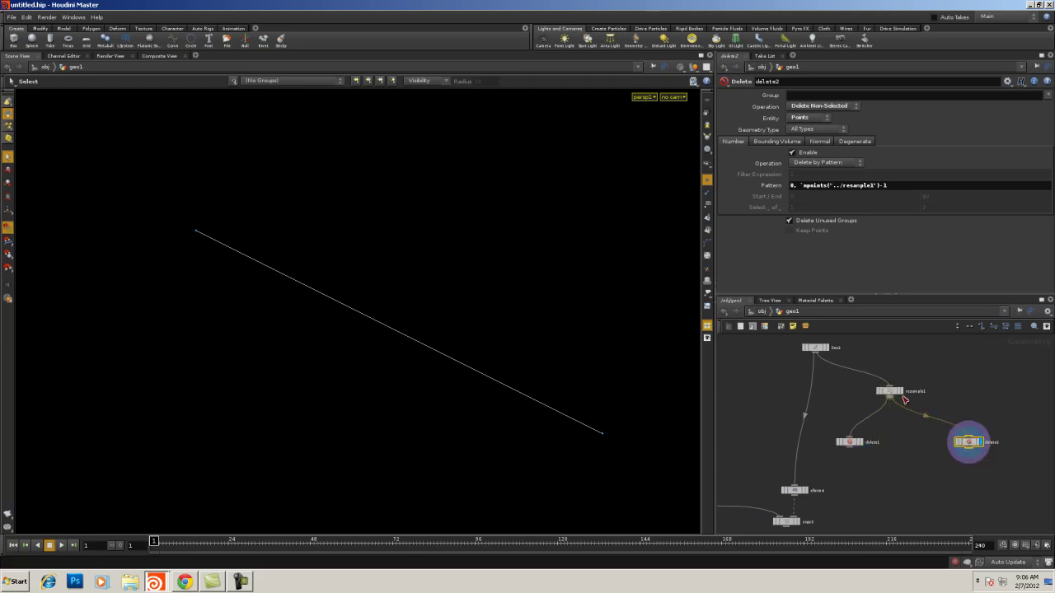
- Centre the Resample above the two Delete nodes and move the Transform and second Copy lower in the network
drag(890, 391, 906, 393)
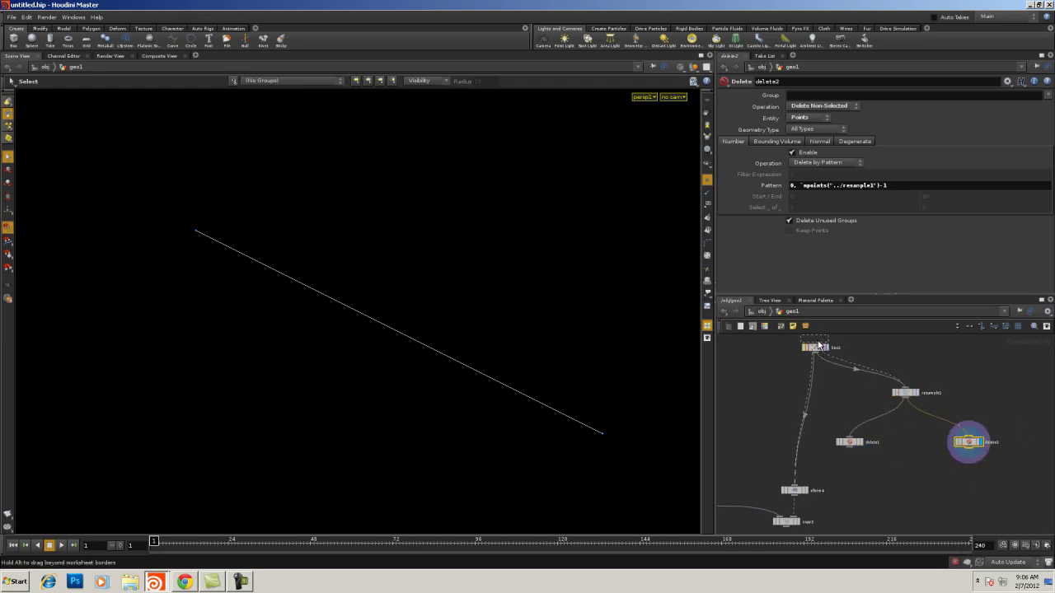
scroll(730, 389, down, 2)
middle_drag(800, 484, 854, 403)
drag(879, 467, 818, 382)
drag(829, 418, 830, 494)
drag(834, 438, 835, 448)
middle_drag(815, 429, 819, 383)
middle_drag(869, 449, 870, 482)
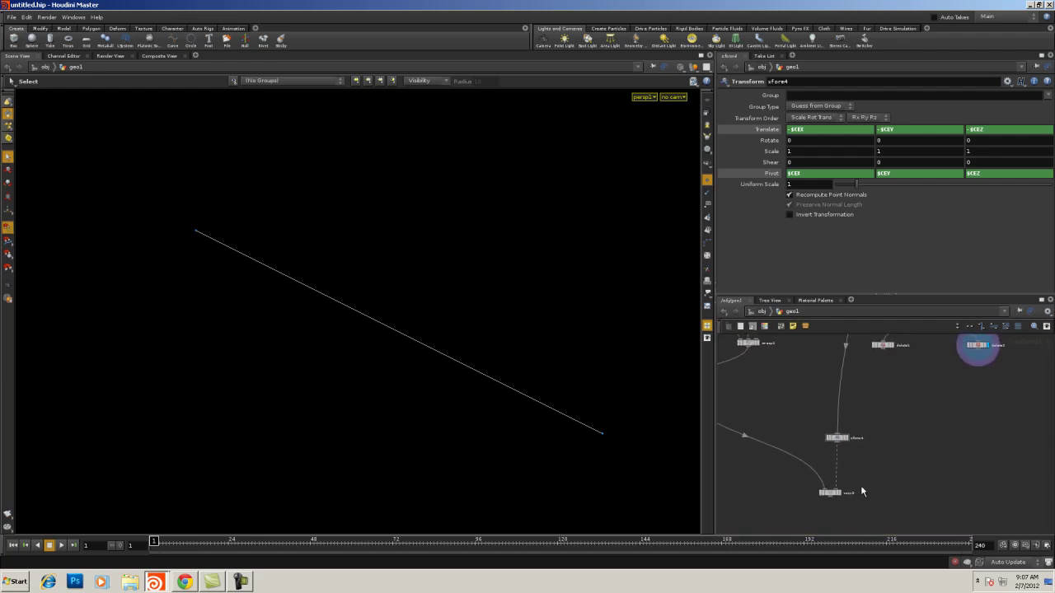
- Display the second Copy to view the girders, and switch the display to the first Delete node
click(839, 491)
middle_drag(889, 426, 892, 446)
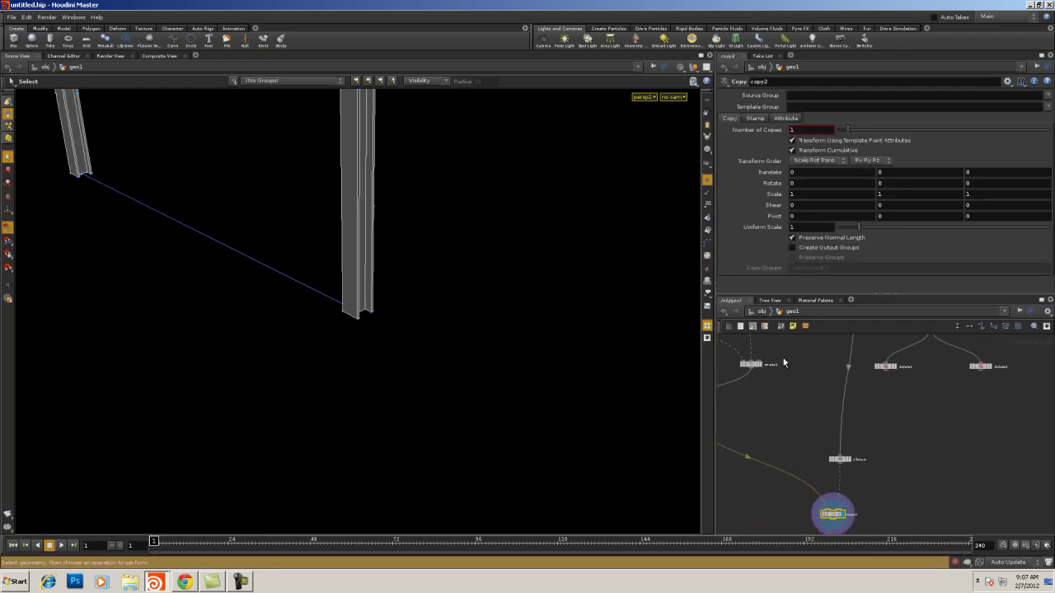
click(895, 367)
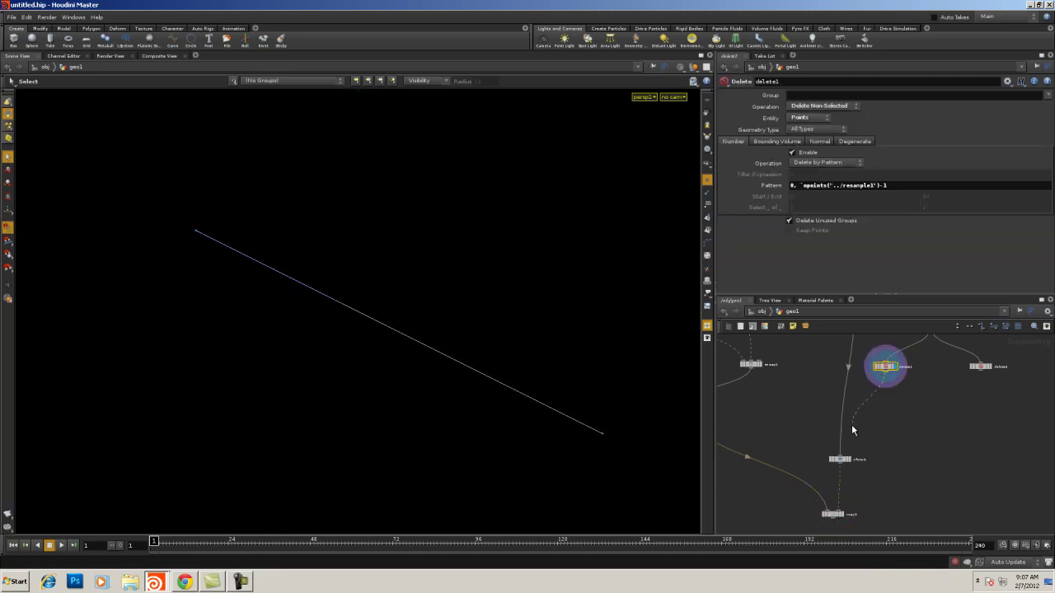
- Feed the line's Transform from the first Delete node, display the second Copy, and align that Delete node above the Transform
click(841, 457)
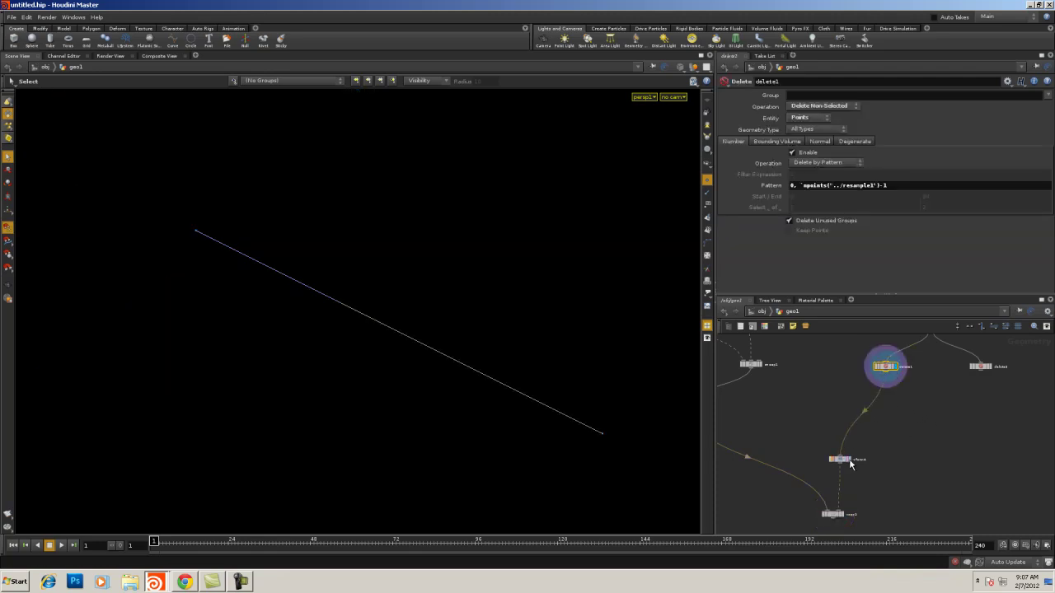
click(841, 514)
click(832, 515)
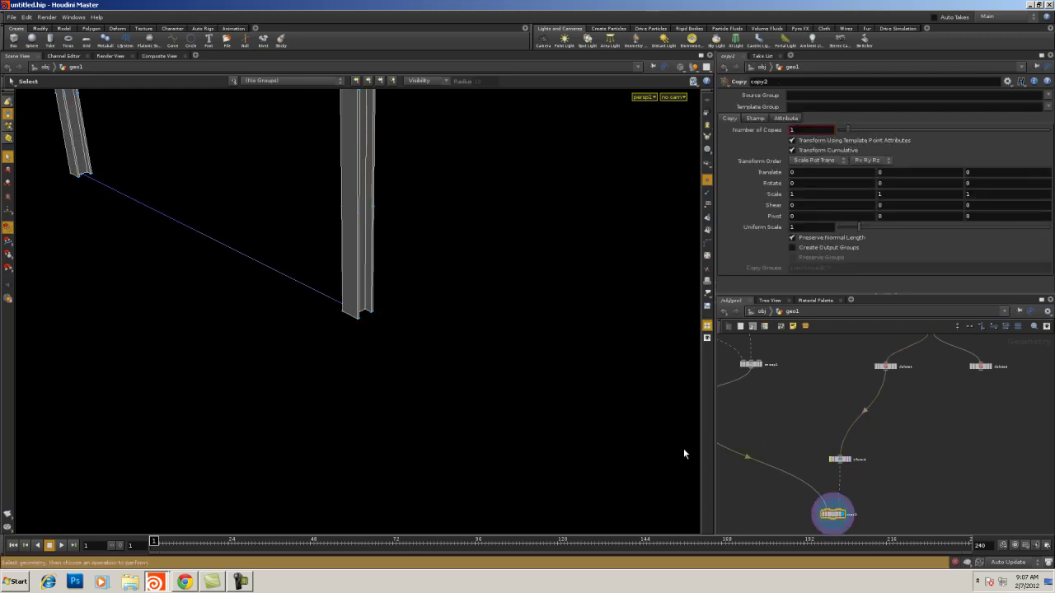
drag(885, 366, 843, 379)
- Duplicate the centring Transform and wire the duplicate's input to the second Delete node
click(840, 459)
key(ctrl+c)
key(ctrl+v)
drag(873, 474, 972, 393)
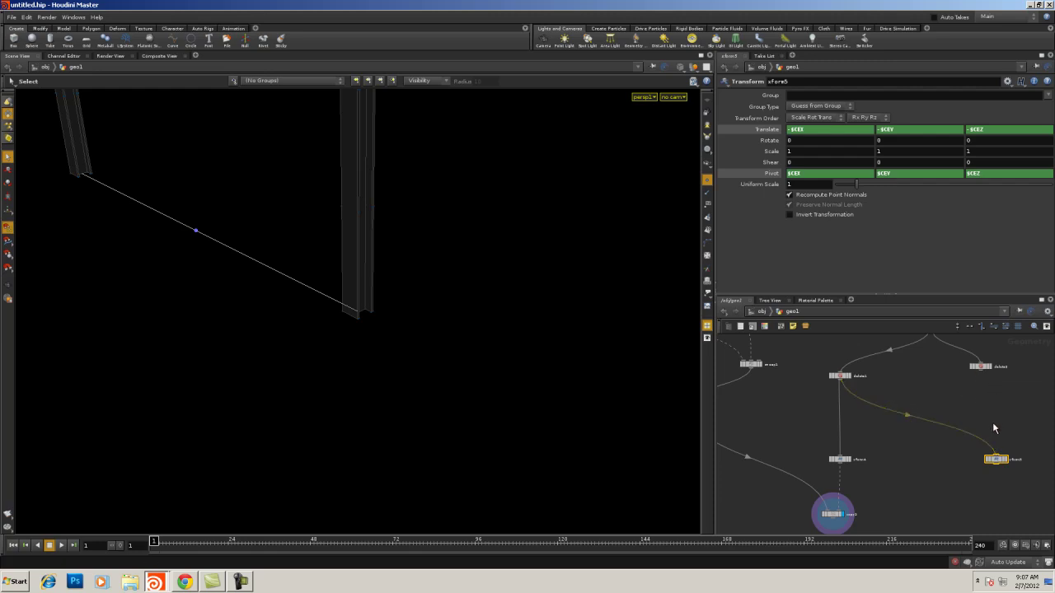
drag(981, 372, 962, 456)
- Duplicate the second Copy node, place it below the duplicated Transform, and use that Transform as its template input
middle_drag(936, 439, 943, 375)
click(839, 452)
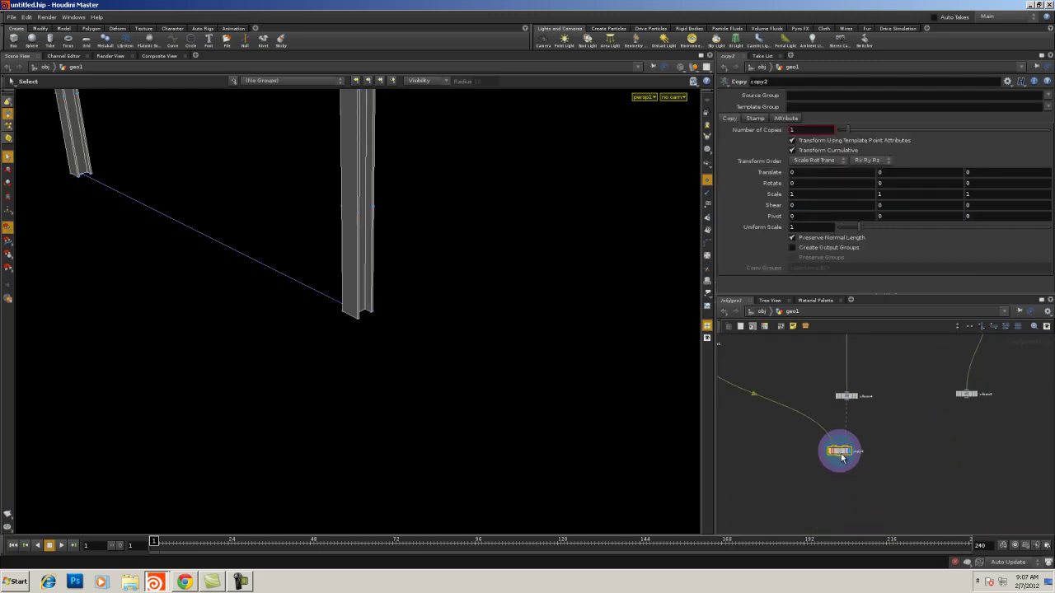
key(ctrl+c)
key(ctrl+v)
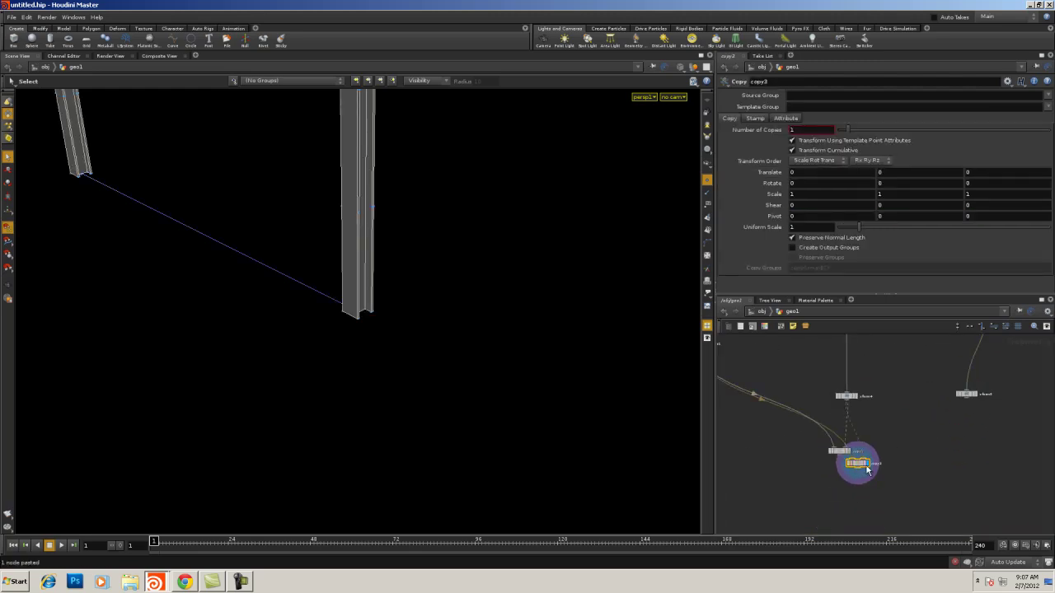
drag(865, 470, 964, 496)
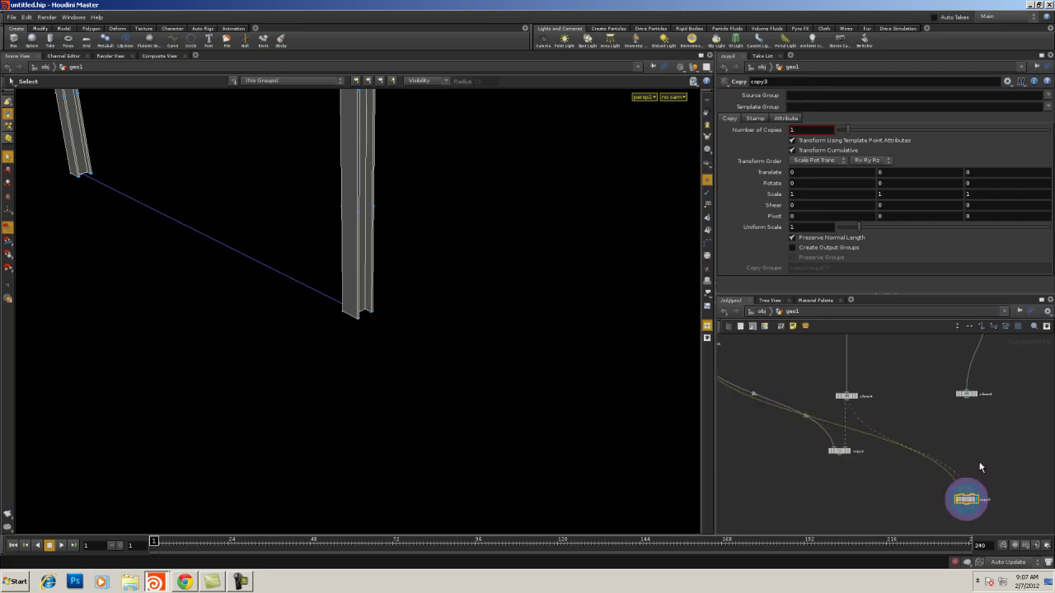
drag(969, 403, 967, 505)
- Set the second Delete node's Operation to Delete Selected and display the duplicated Copy node
middle_drag(917, 387, 860, 492)
click(873, 371)
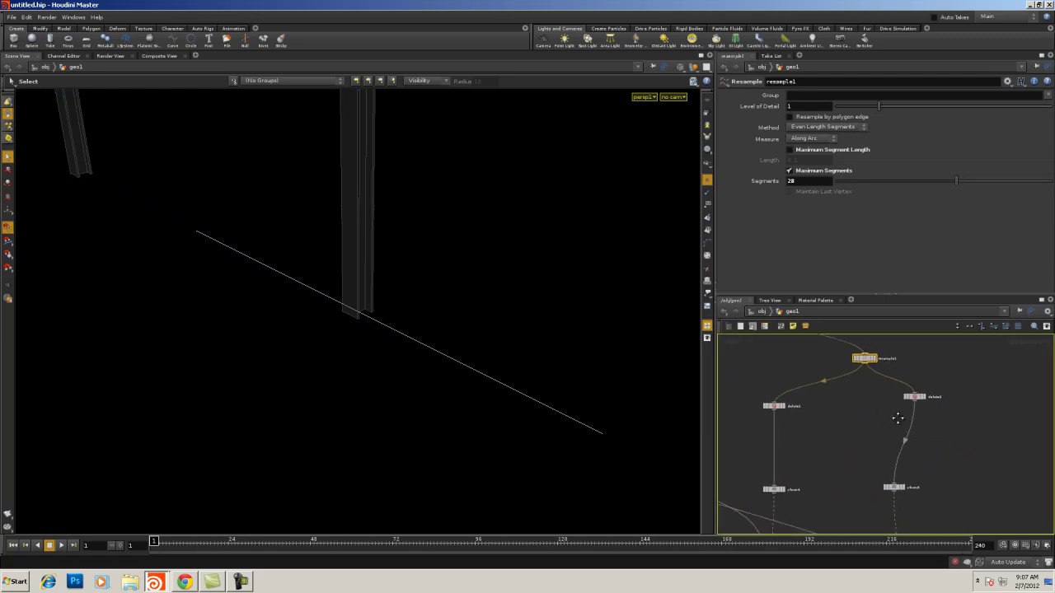
middle_drag(931, 428, 912, 373)
click(913, 352)
click(905, 353)
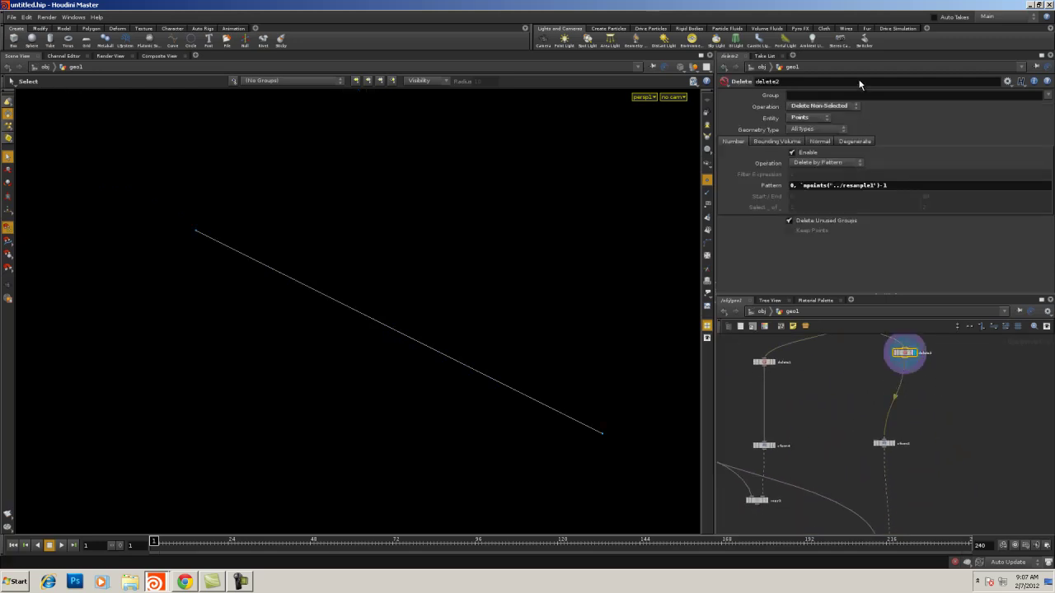
click(821, 106)
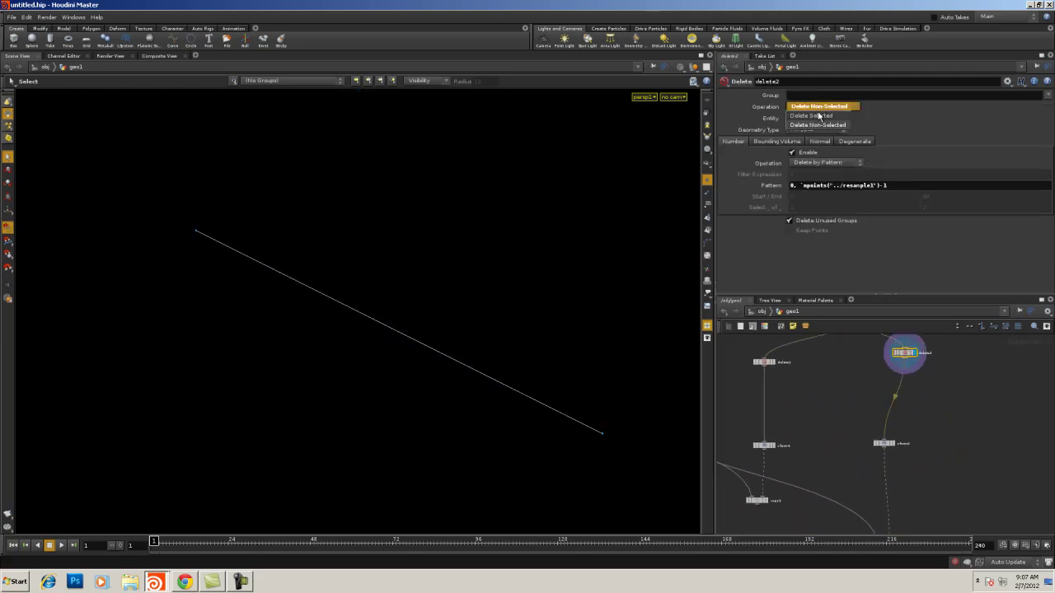
click(813, 116)
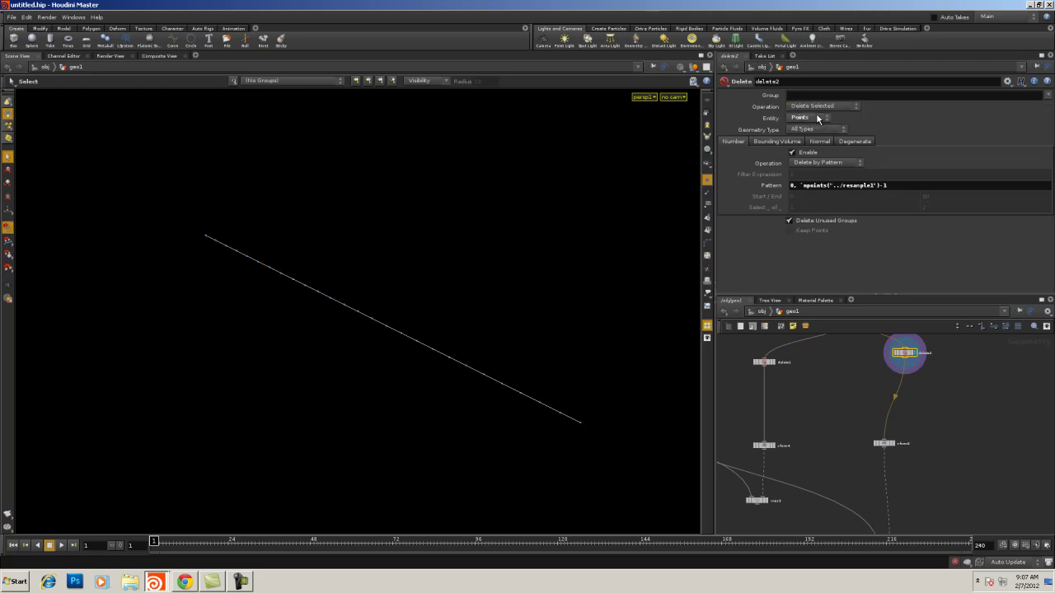
middle_drag(926, 445, 904, 393)
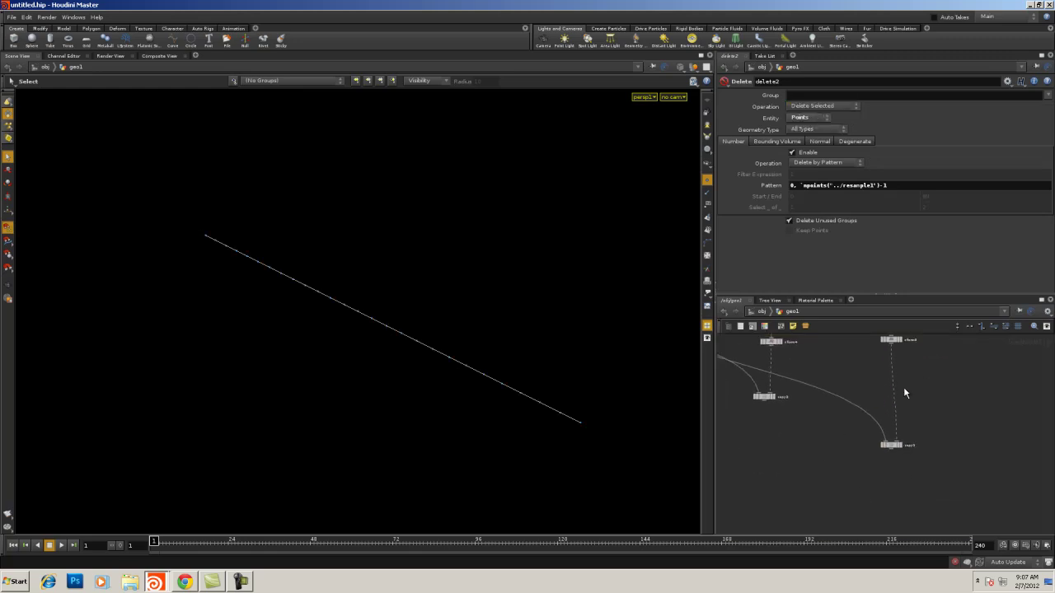
click(900, 446)
click(889, 444)
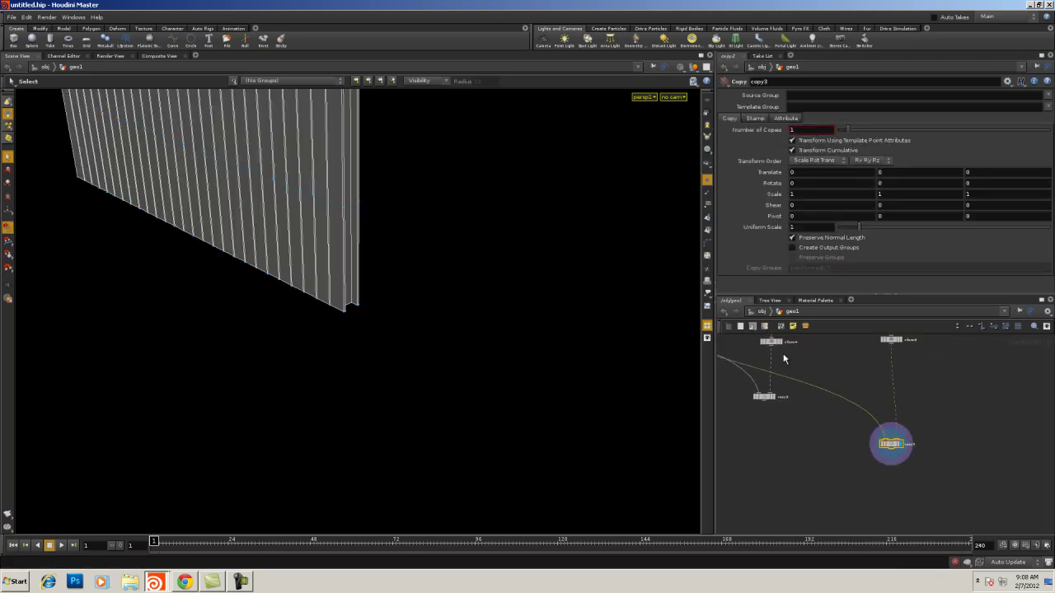
- Move the second Copy node apart from its duplicate and set the Resample's Segments to 6
middle_drag(828, 438, 894, 469)
drag(829, 425, 779, 472)
middle_drag(869, 381, 837, 480)
middle_drag(851, 414, 840, 512)
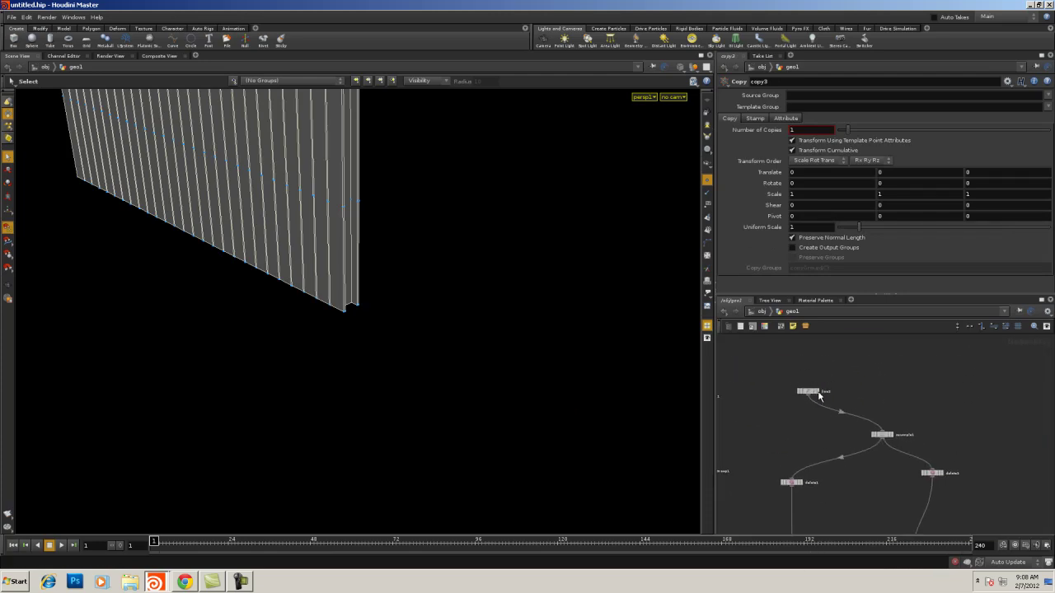
click(882, 434)
drag(952, 183, 859, 182)
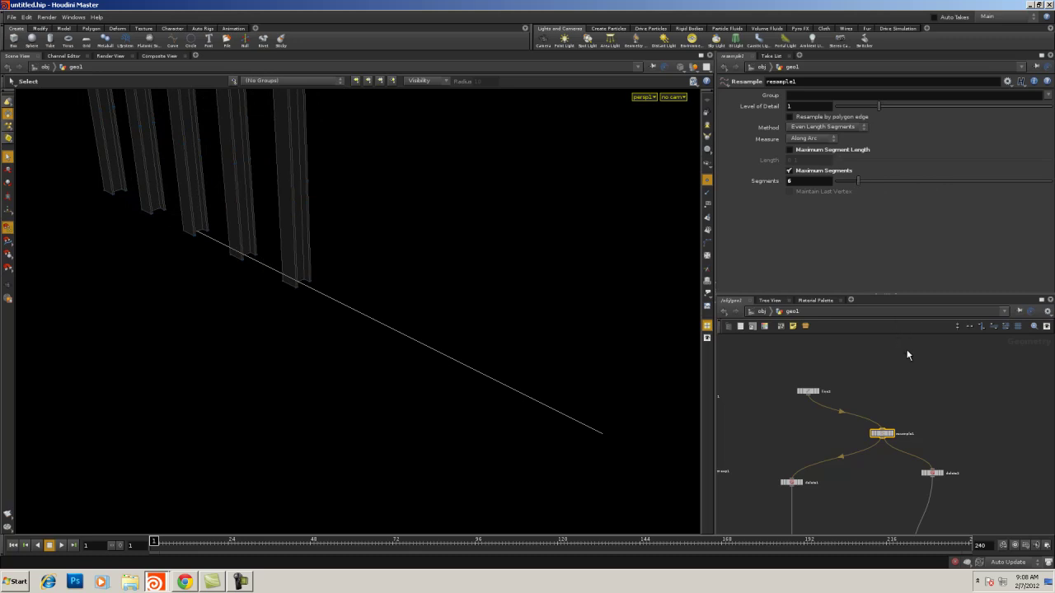
- Add a Merge node below the two girder Copy nodes, connect both into it, and display the merged result
middle_drag(933, 403, 939, 348)
middle_drag(983, 418, 993, 328)
middle_drag(988, 492, 1002, 402)
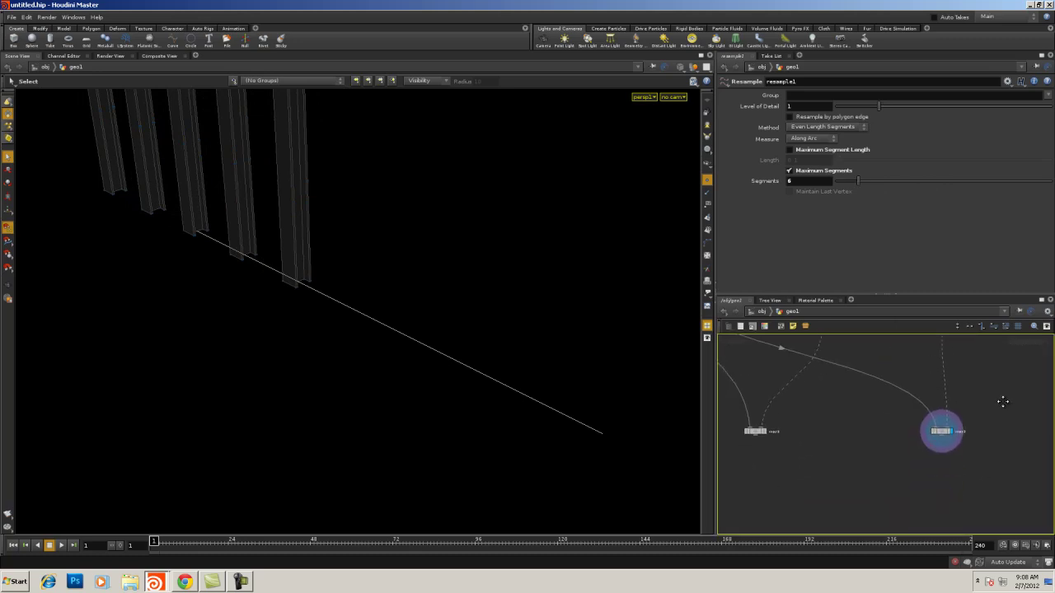
click(755, 431)
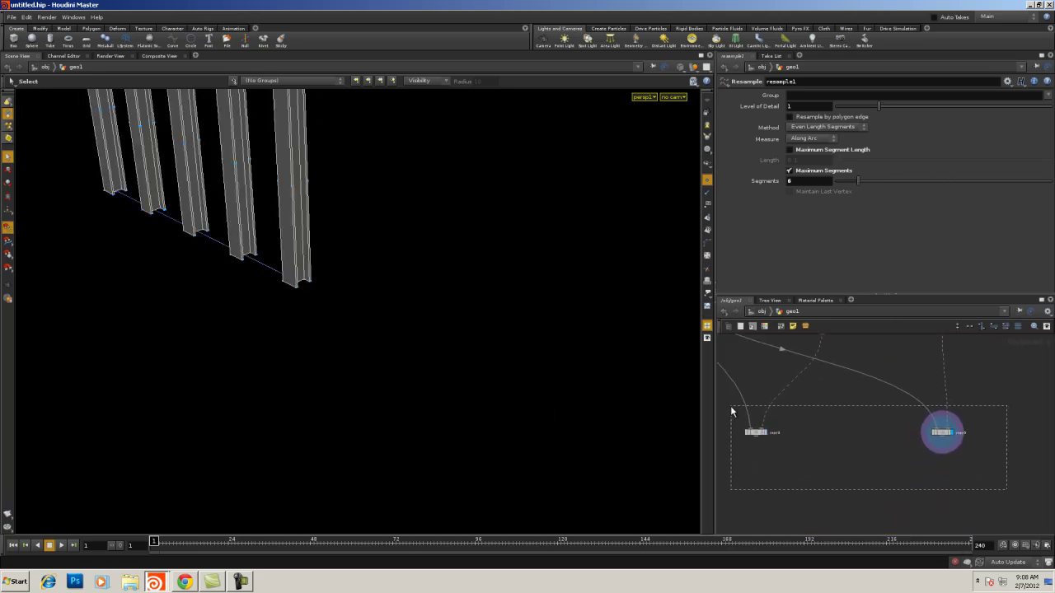
key(Tab)
text(Merge)
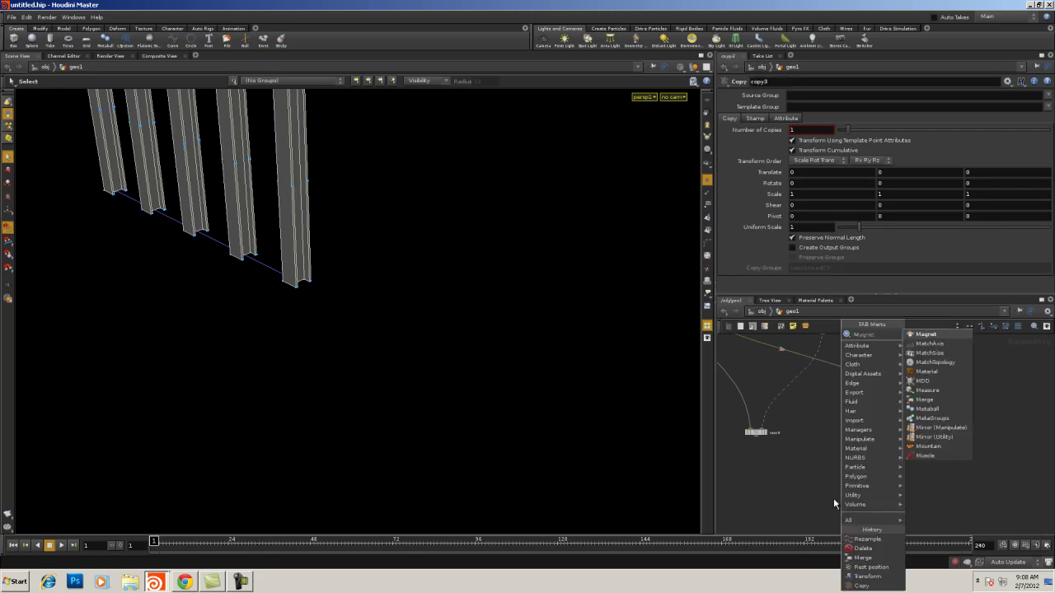
click(922, 334)
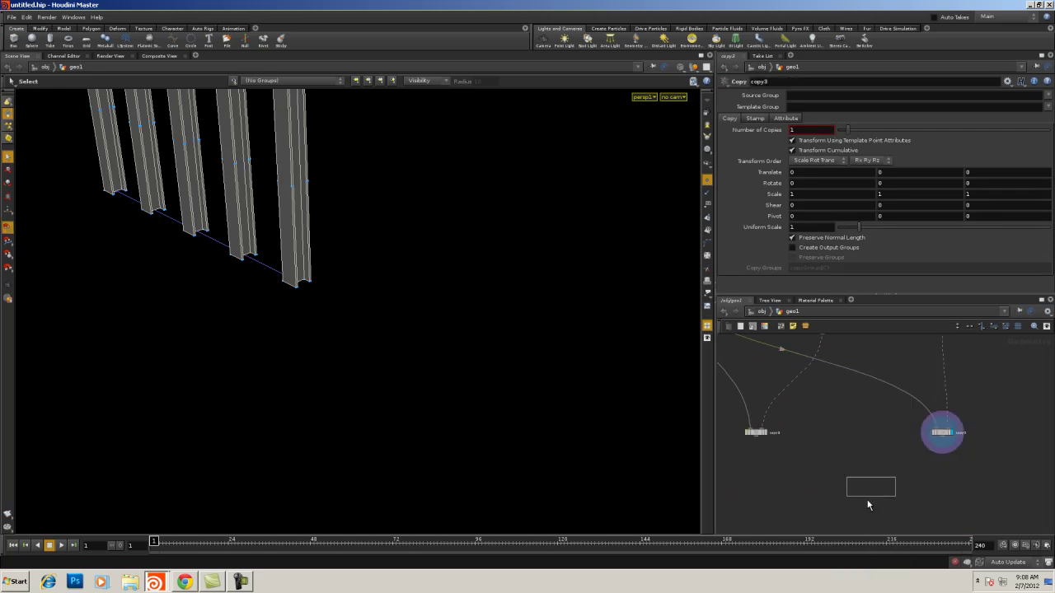
click(857, 496)
drag(728, 393, 1000, 480)
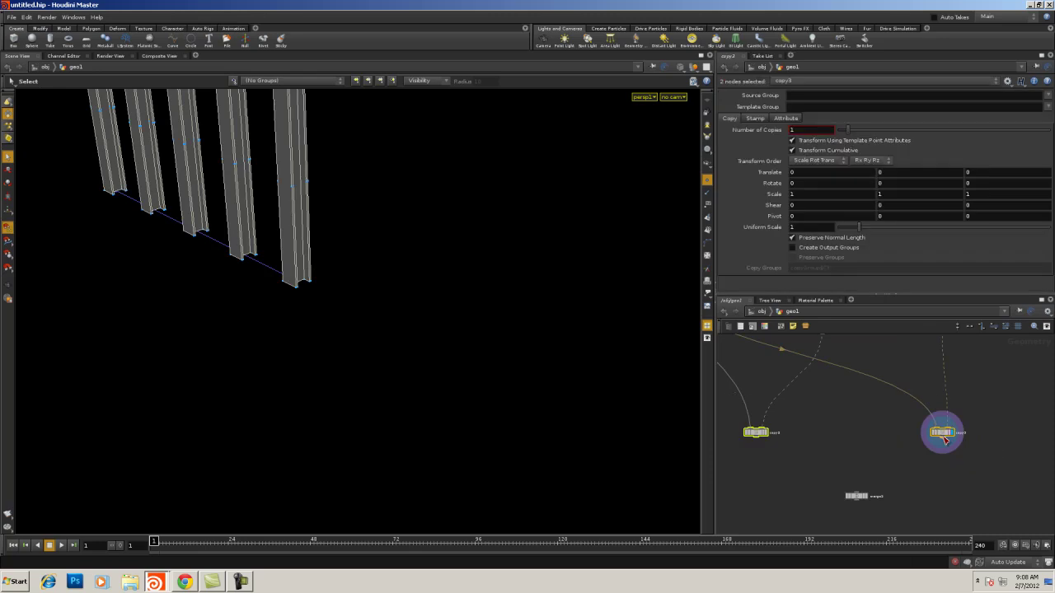
click(857, 495)
click(863, 496)
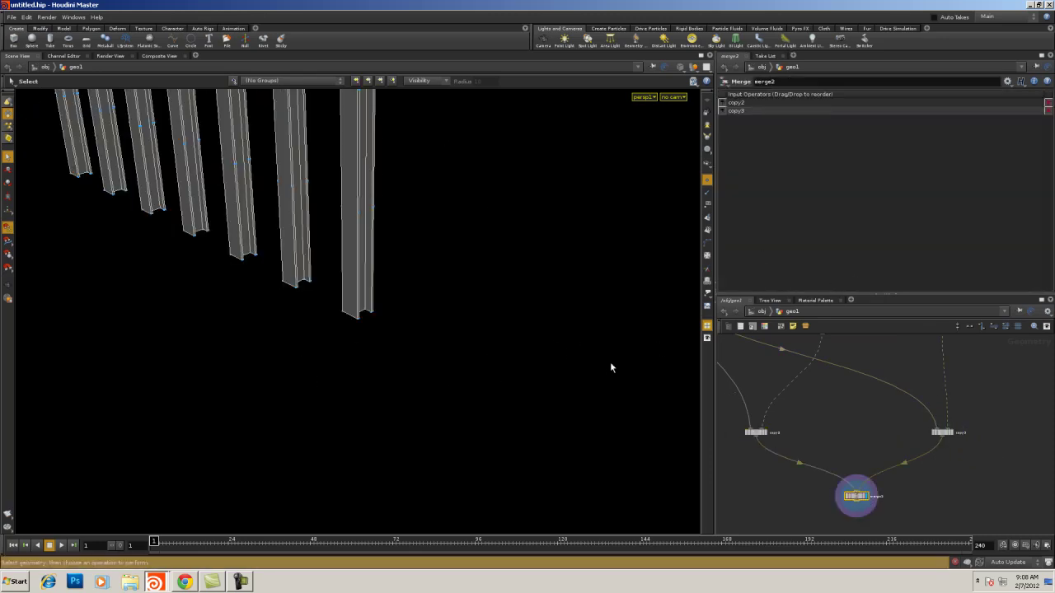
- Examine the first branch's Transform and Delete output, and compare the girders produced by each of the two Copy nodes
middle_drag(879, 338, 849, 472)
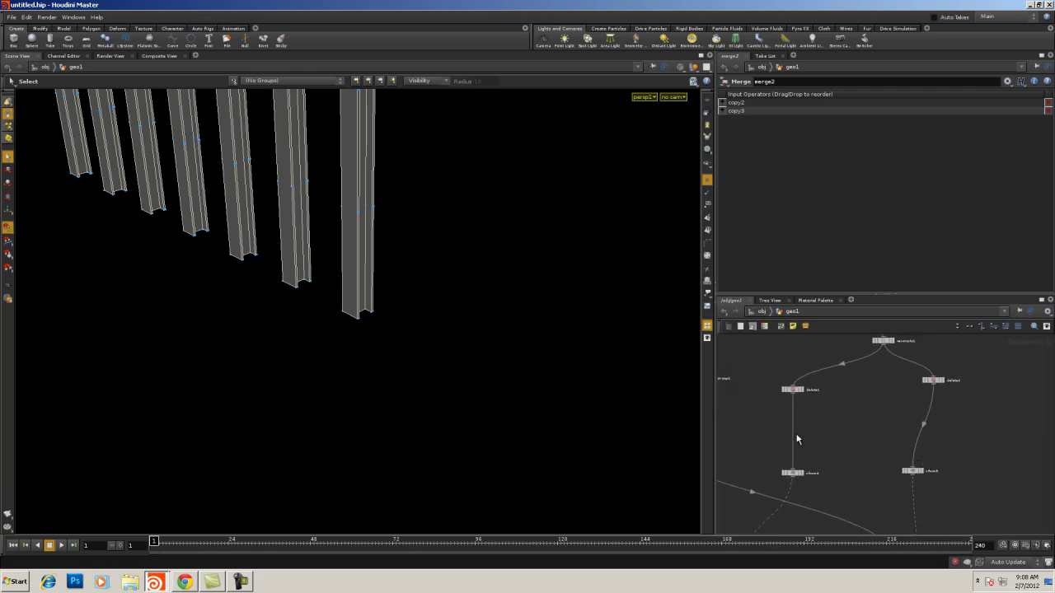
middle_drag(834, 431, 838, 363)
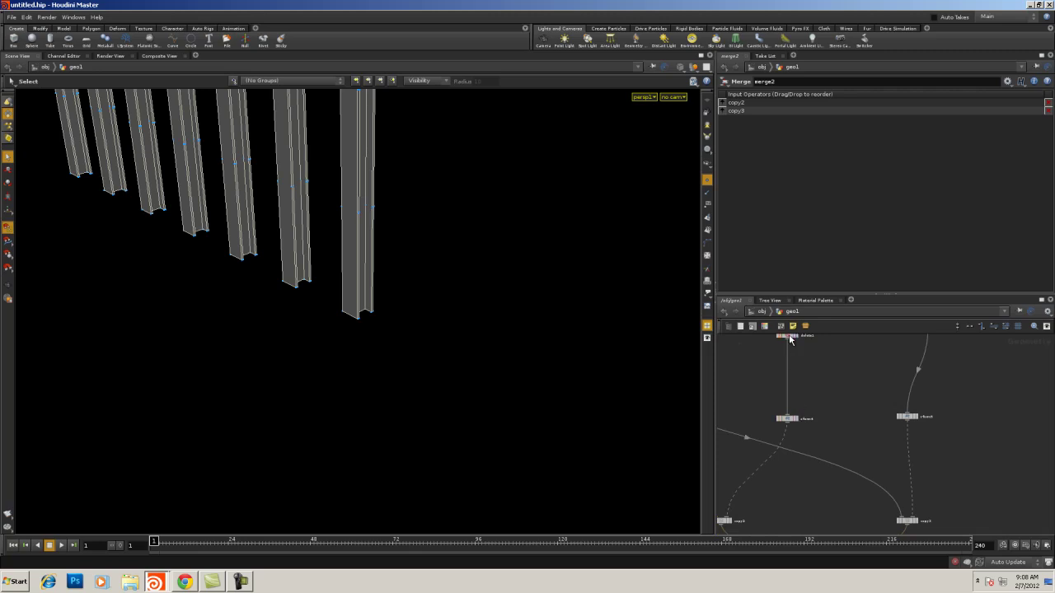
click(796, 420)
click(790, 419)
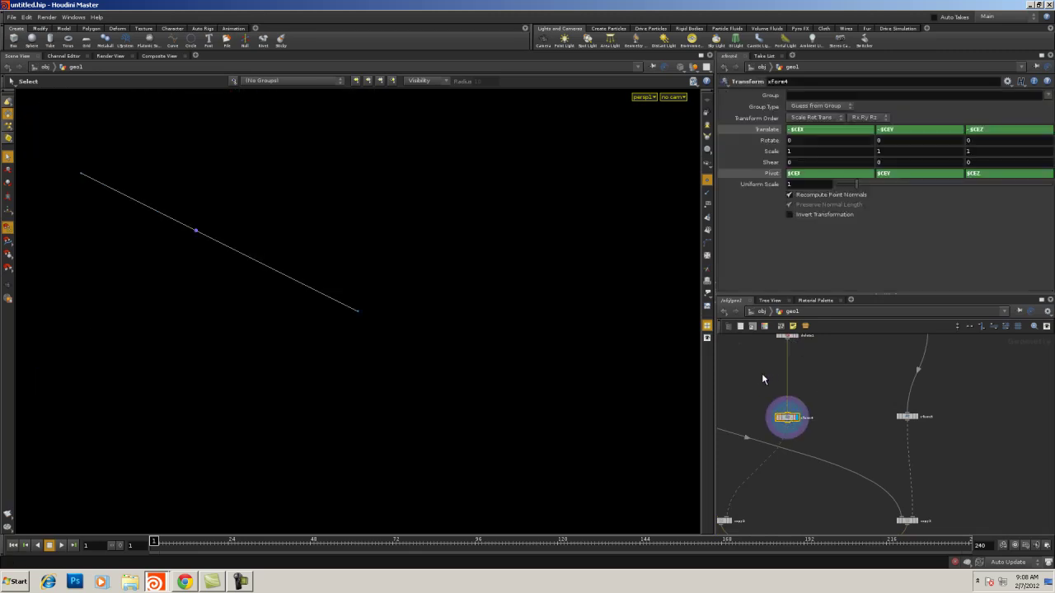
middle_drag(853, 375, 879, 443)
click(822, 404)
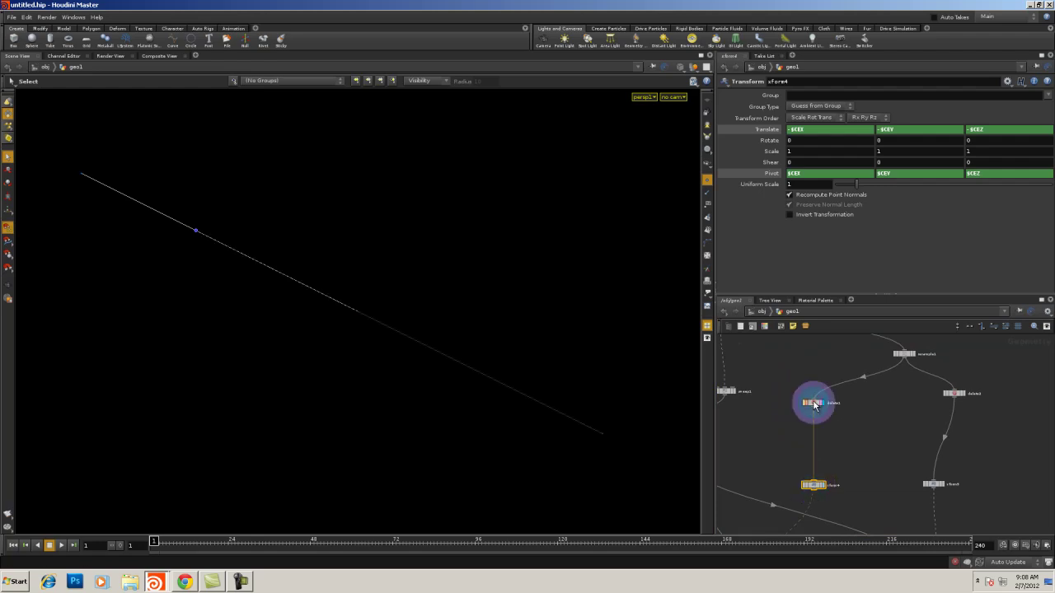
click(814, 403)
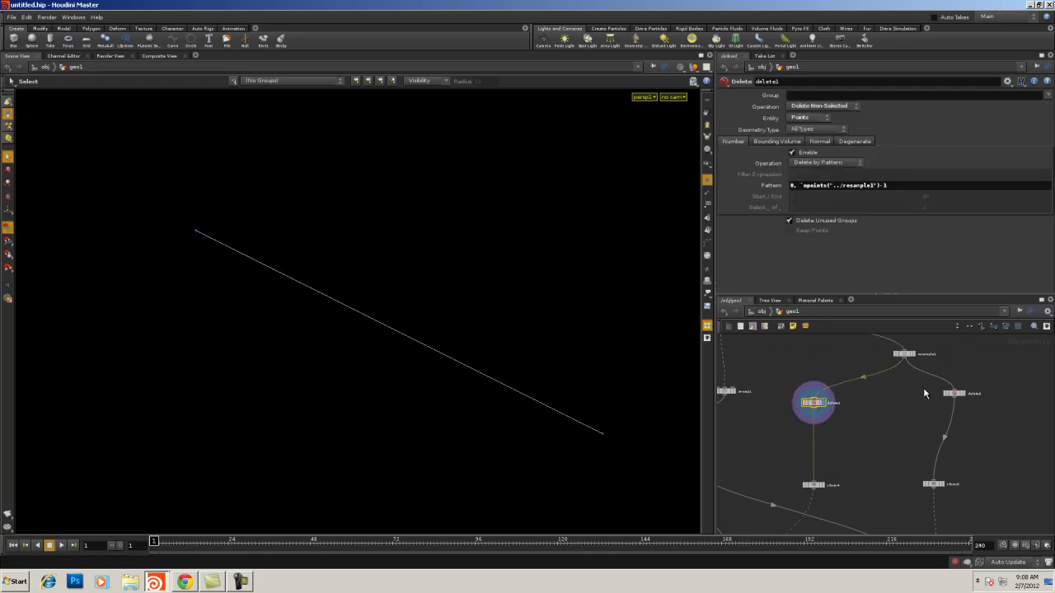
middle_drag(885, 410, 965, 334)
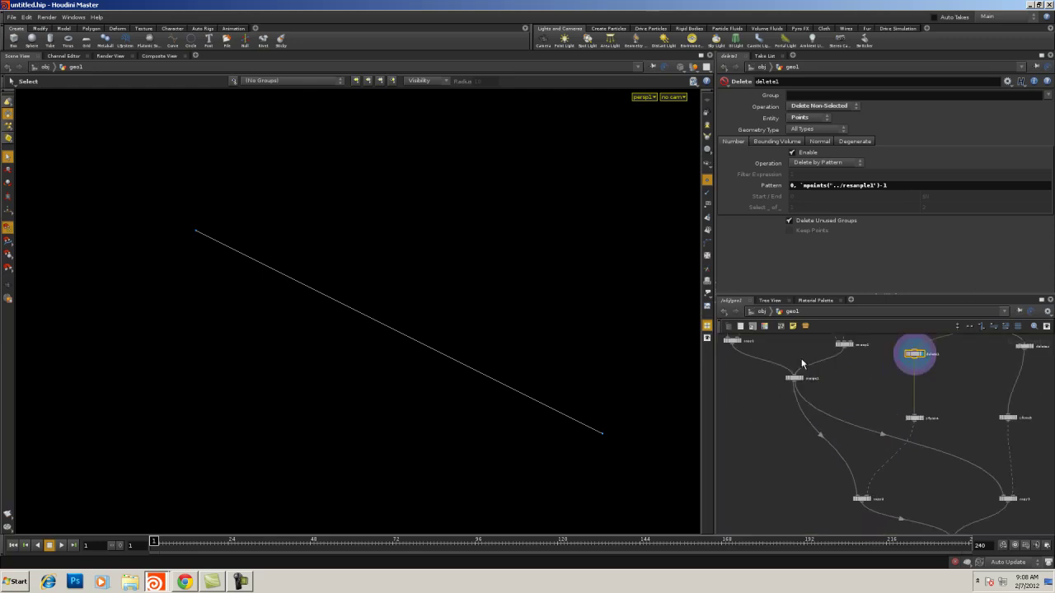
click(1009, 499)
click(1007, 499)
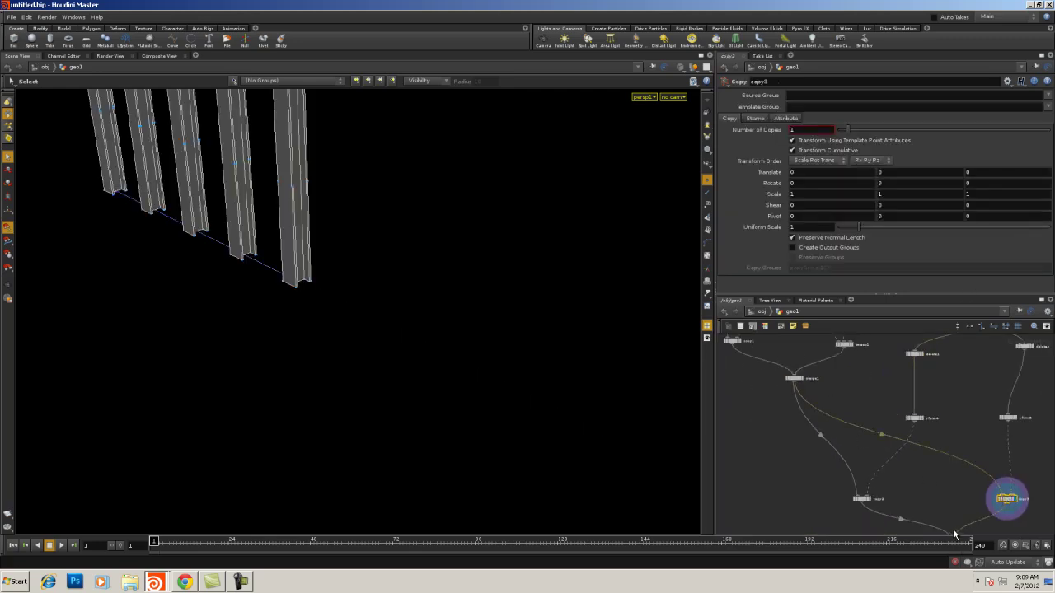
click(864, 500)
click(862, 499)
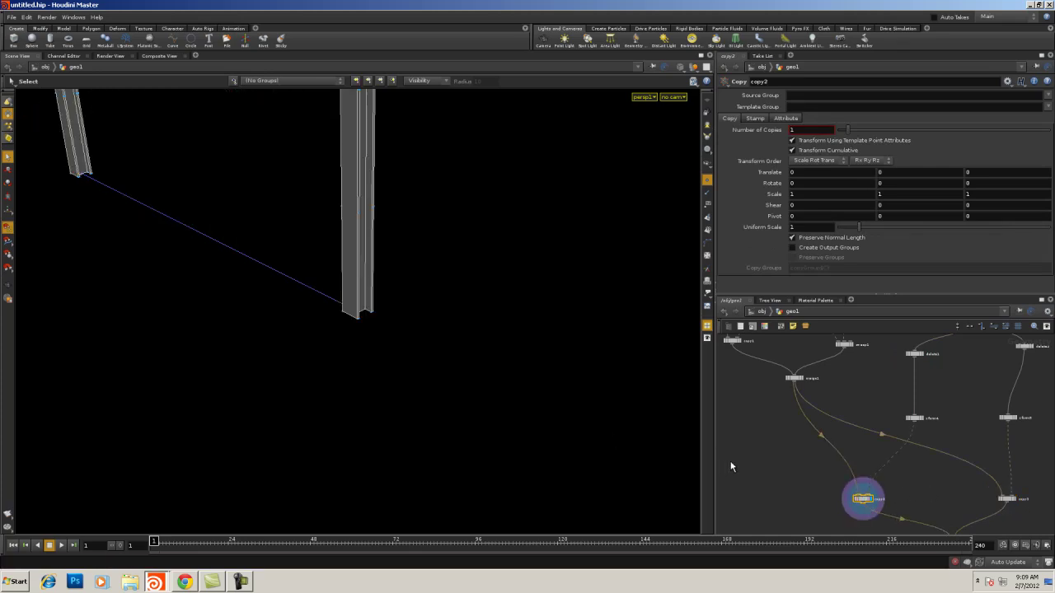
- Insert a Transform node between the capped girder's Merge and the Copy node for the end points
scroll(782, 426, up, 2)
middle_drag(767, 449, 780, 464)
right_drag(780, 464, 774, 463)
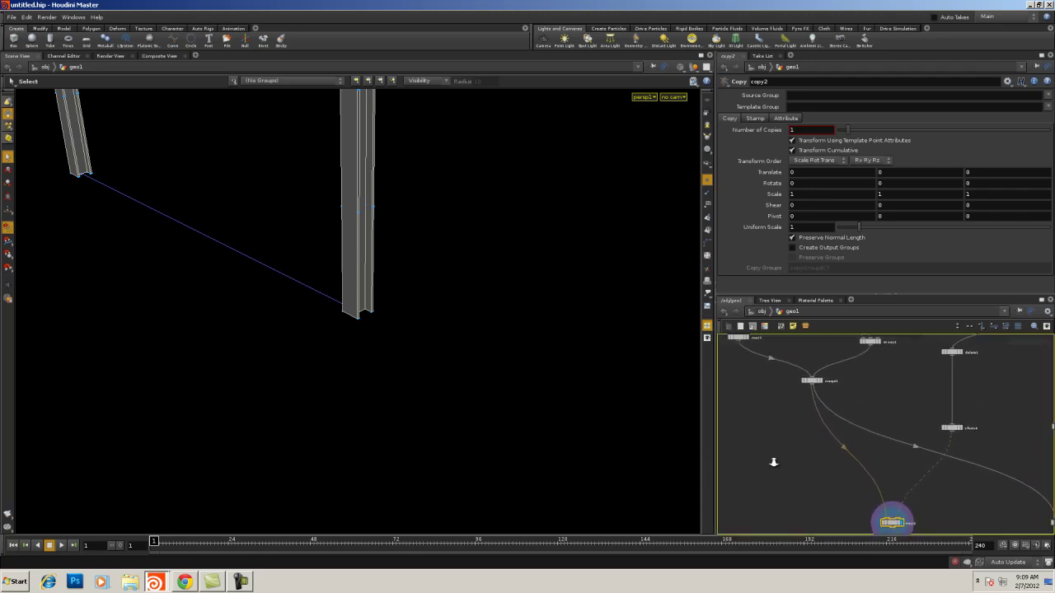
middle_drag(782, 457, 770, 419)
key(Tab)
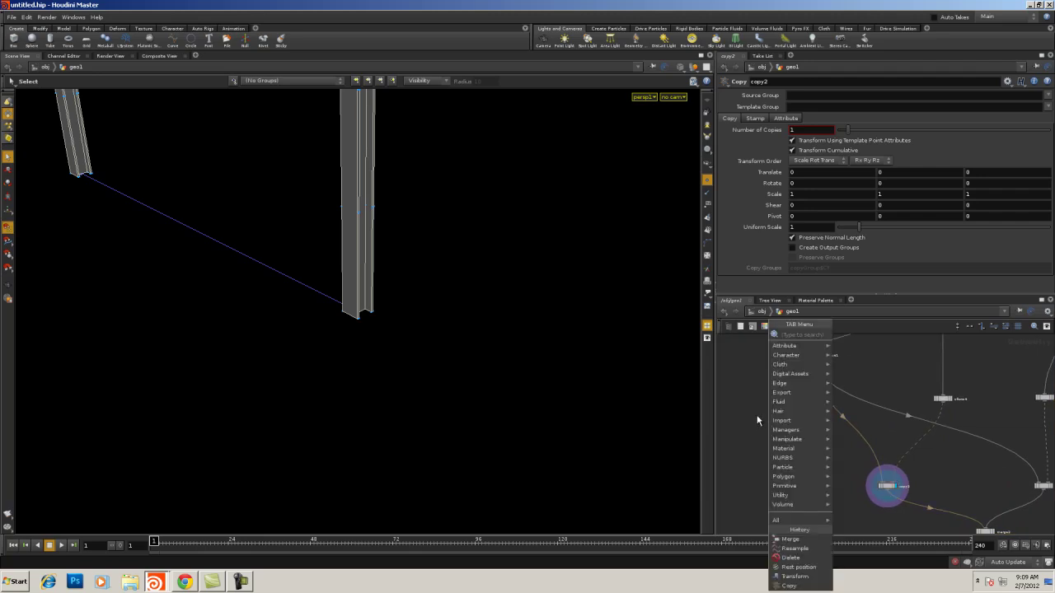
text(tr)
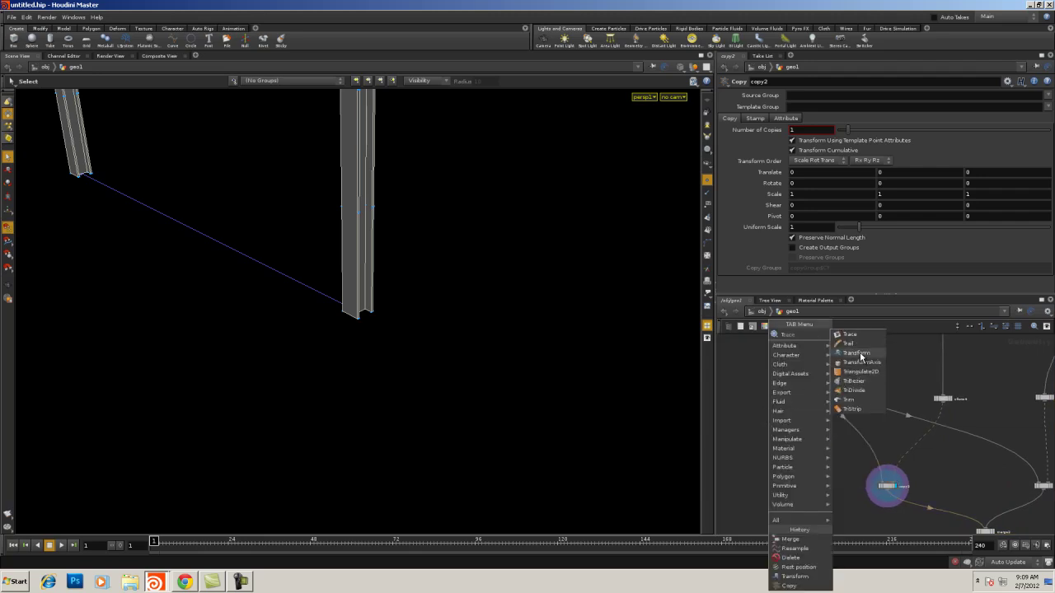
click(857, 353)
click(818, 457)
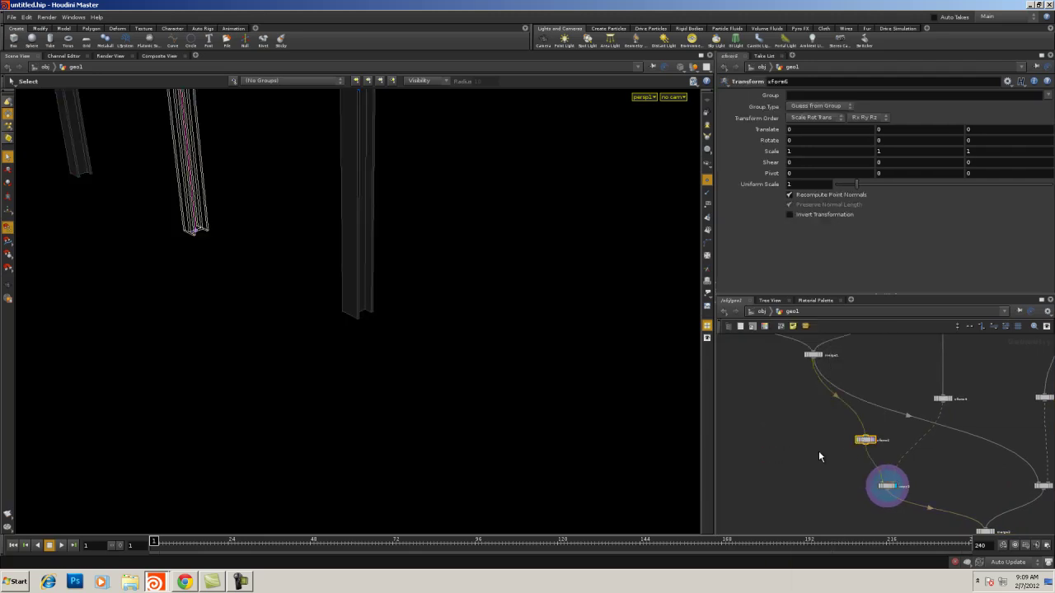
- Display the inserted Transform and apply the "center object" preset to its pivot
click(824, 447)
click(864, 441)
click(871, 440)
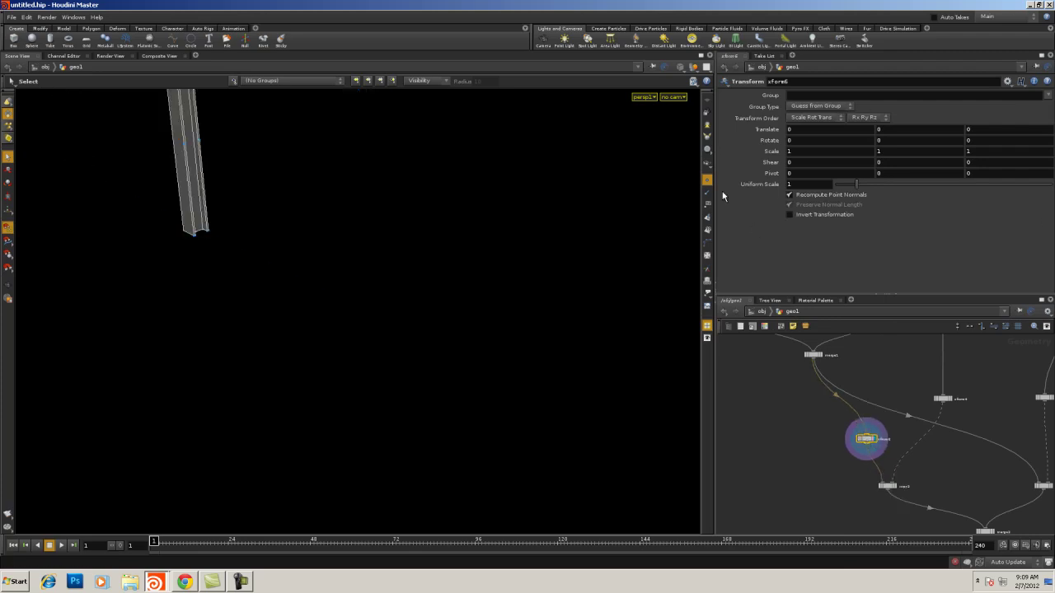
click(1007, 81)
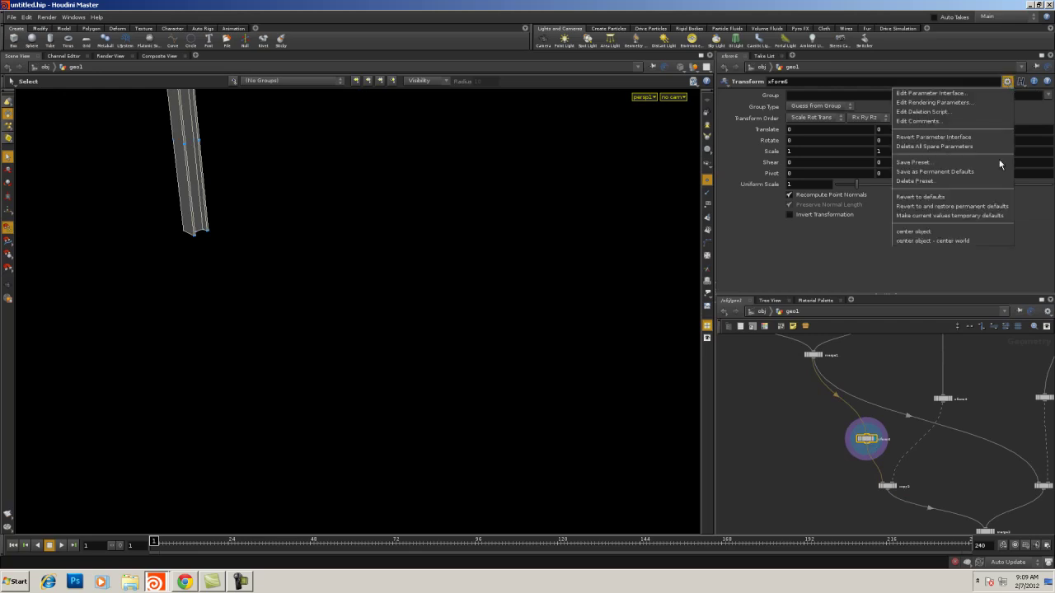
click(951, 231)
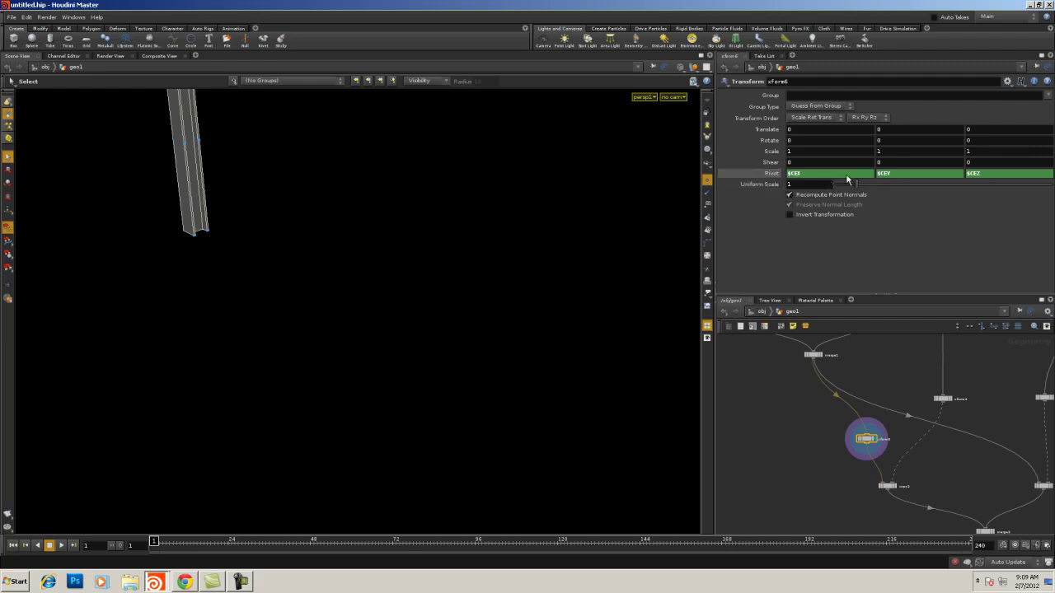
- Set the pivot Y of the end girders' Transform to $YMIN, and undo a trial change of its uniform scale
click(881, 174)
key(Return)
drag(857, 183, 924, 183)
key(ctrl+z)
key(h)
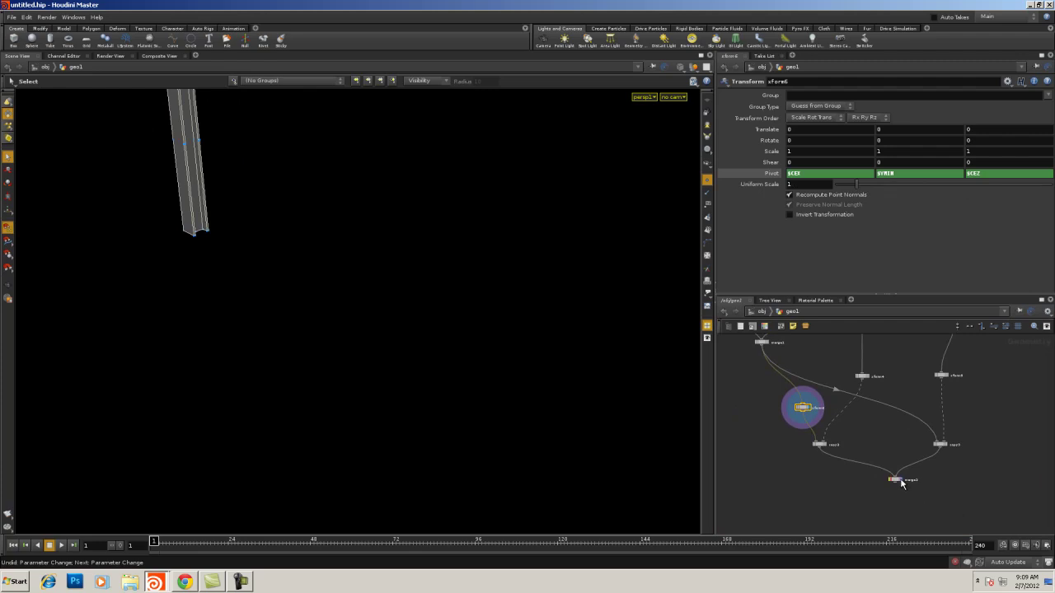
- Display the merged girders and try a uniform scale of 2.4 on the end girders' Transform, resetting it to 1
click(901, 484)
click(803, 407)
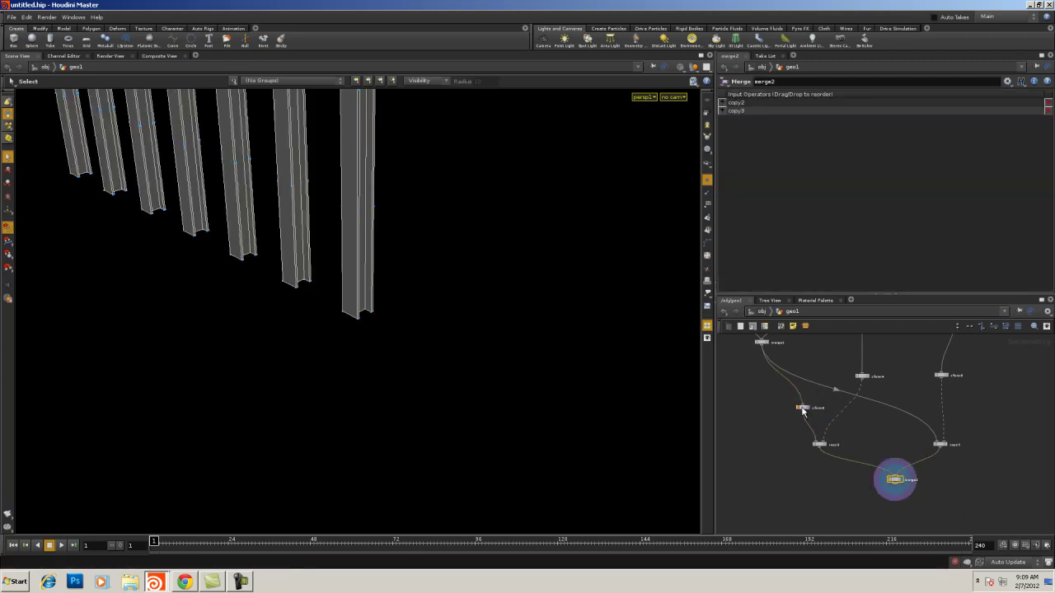
drag(863, 187, 881, 180)
click(862, 478)
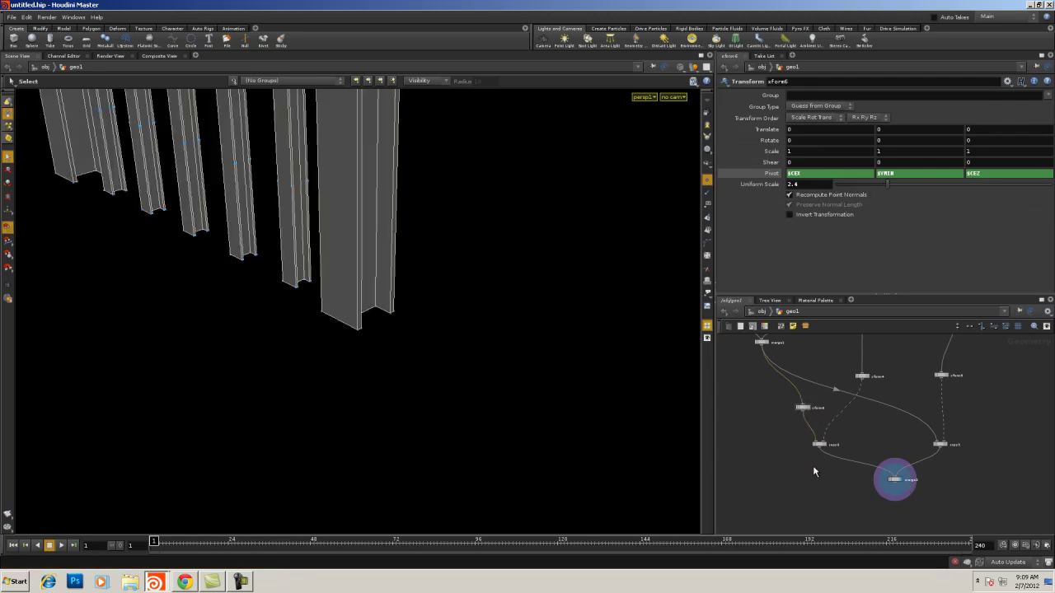
alt+drag(429, 341, 316, 327)
middle_drag(315, 327, 273, 230)
key(s)
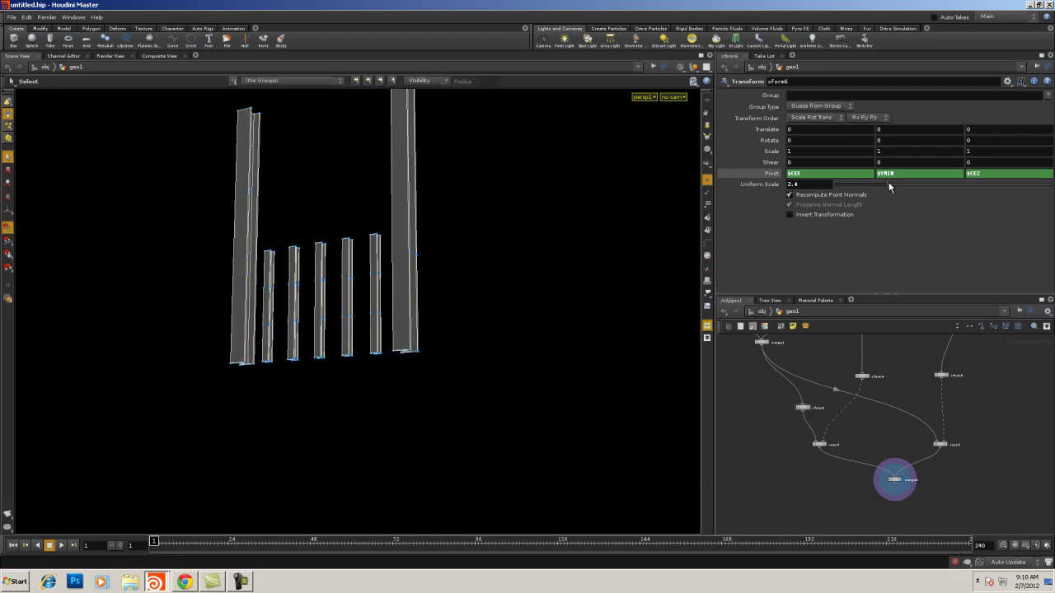
drag(889, 187, 857, 183)
key(Return)
- Link the end girders' Transform Scale Z to Scale X with a relative reference and set Scale X to about 1.6
drag(794, 153, 783, 153)
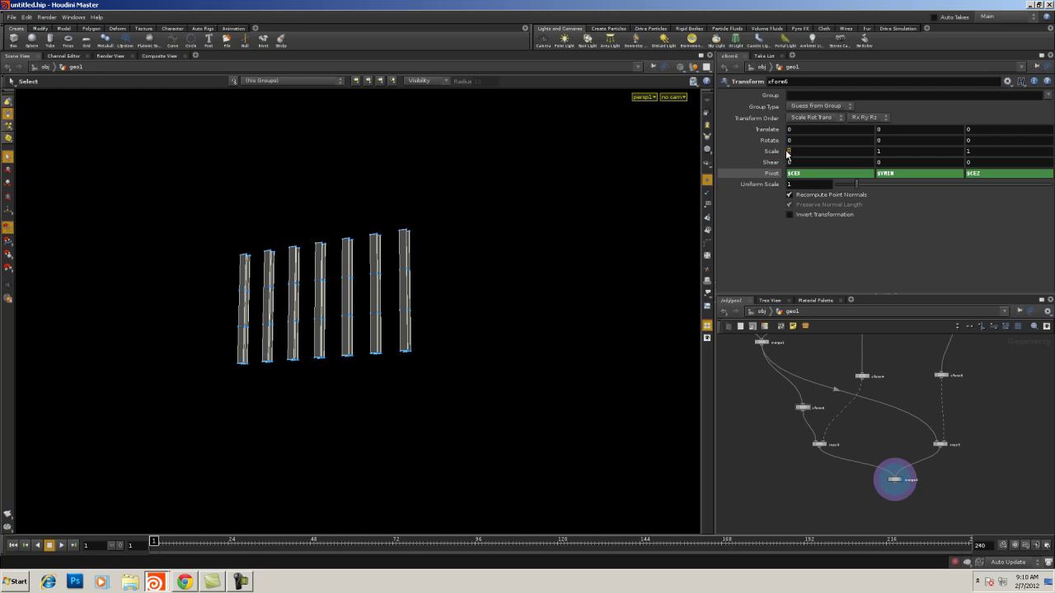
right_click(801, 151)
click(811, 192)
right_click(983, 154)
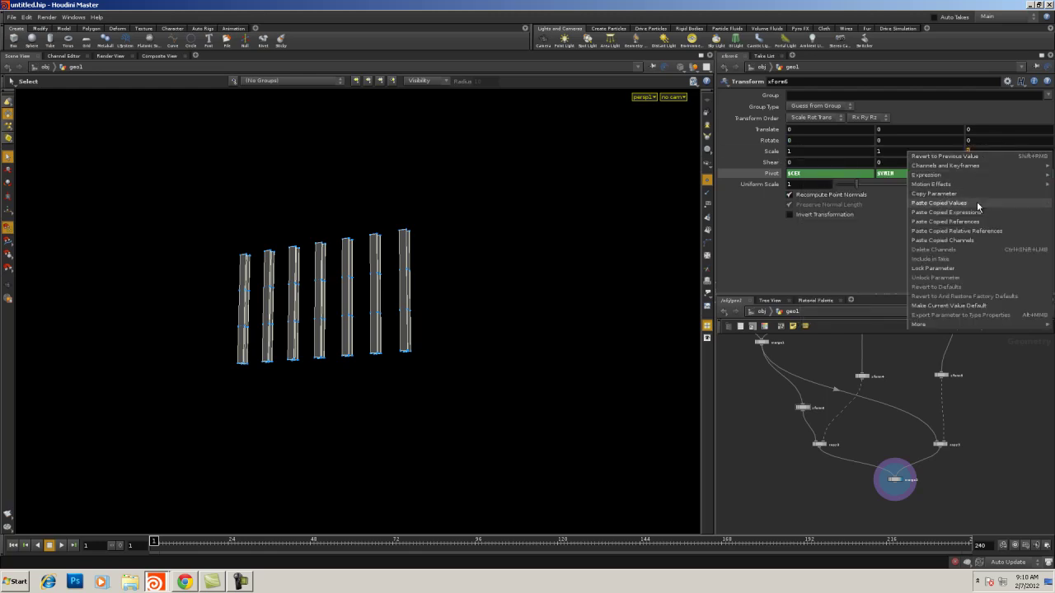
click(967, 230)
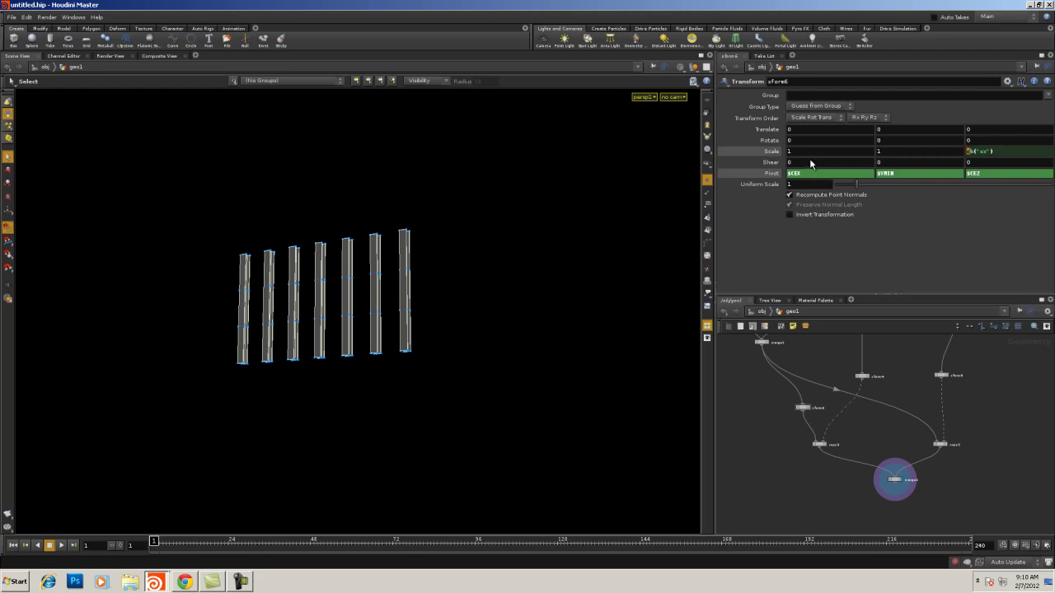
middle_drag(803, 151, 840, 146)
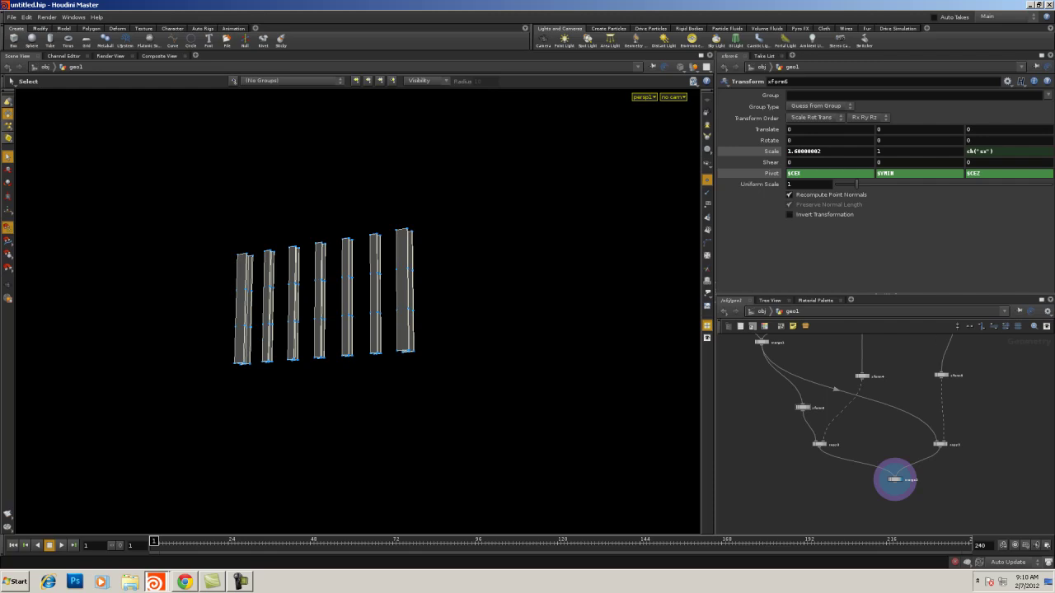
- Maximize the network editor and open its display options
click(1039, 300)
middle_drag(673, 260, 758, 364)
right_drag(760, 358, 841, 340)
middle_drag(840, 340, 454, 264)
right_drag(454, 264, 560, 310)
key(d)
drag(770, 288, 476, 96)
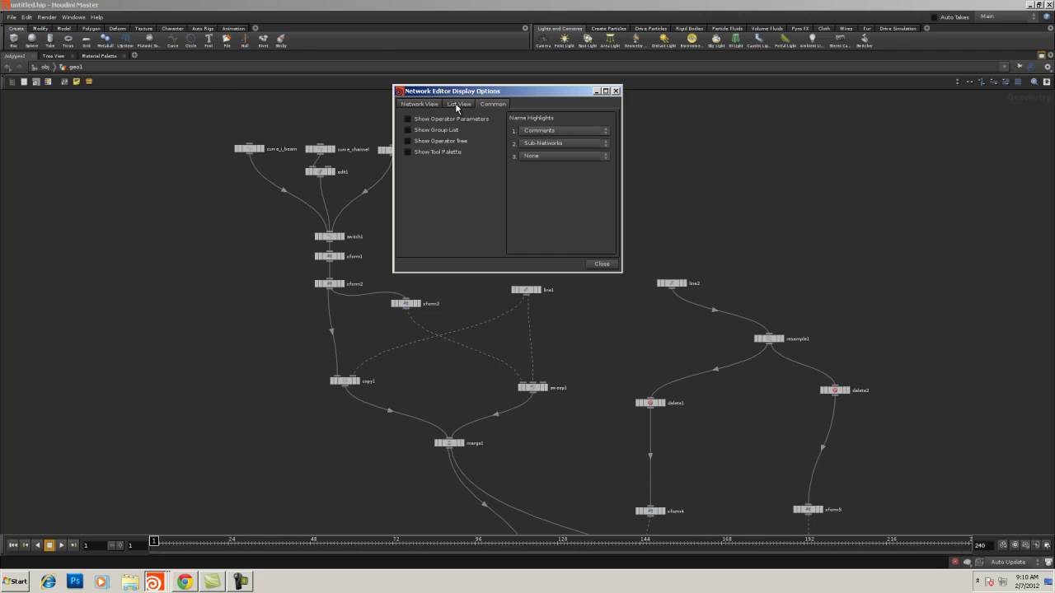
drag(463, 92, 802, 103)
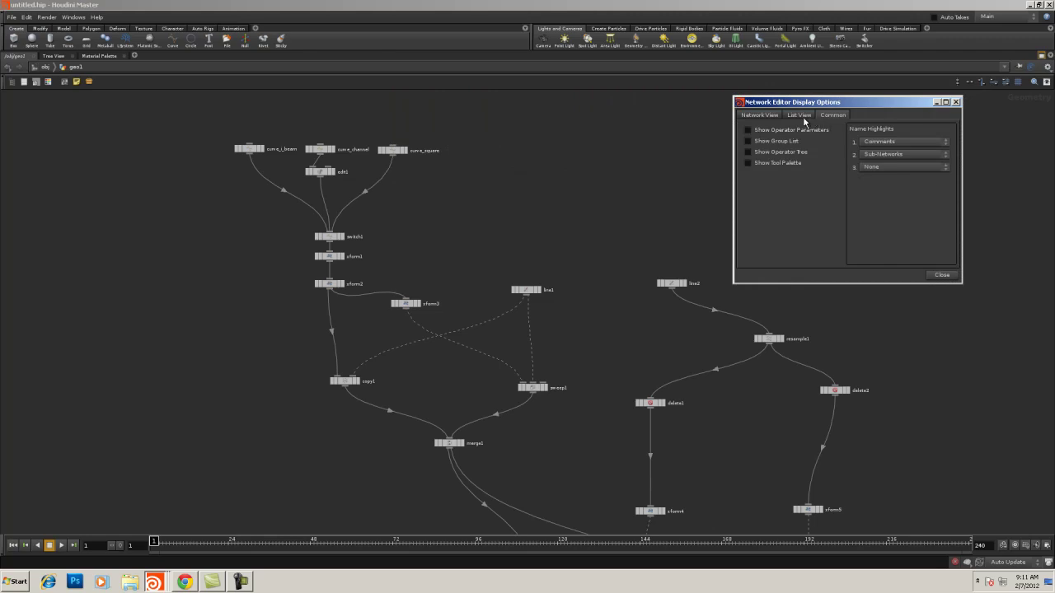
- Set the network editor's grid display to Lines and enable Snap to Grid, closing the display options
click(806, 115)
click(835, 116)
click(759, 117)
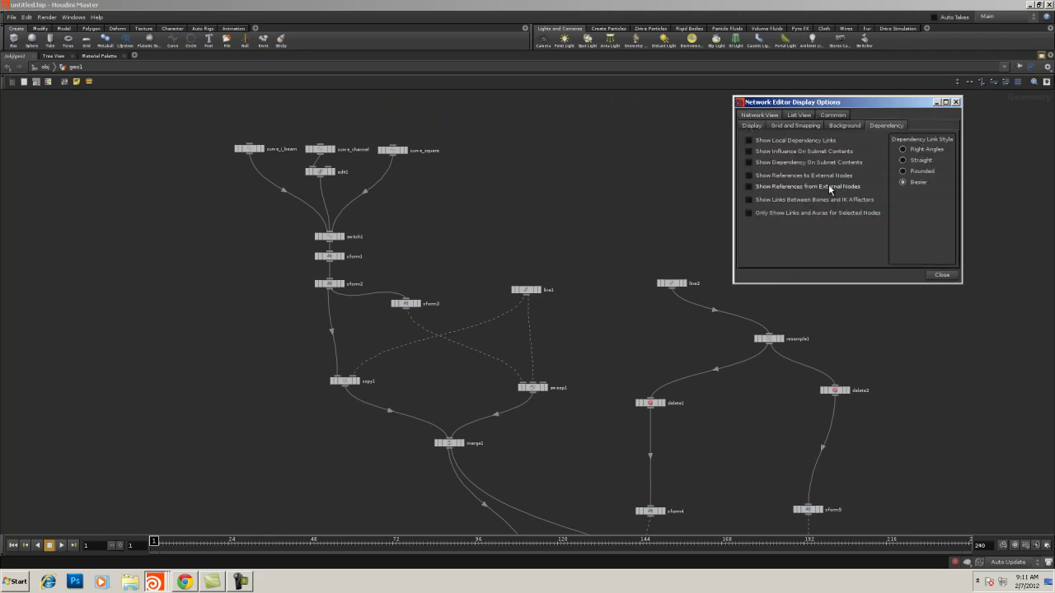
click(797, 125)
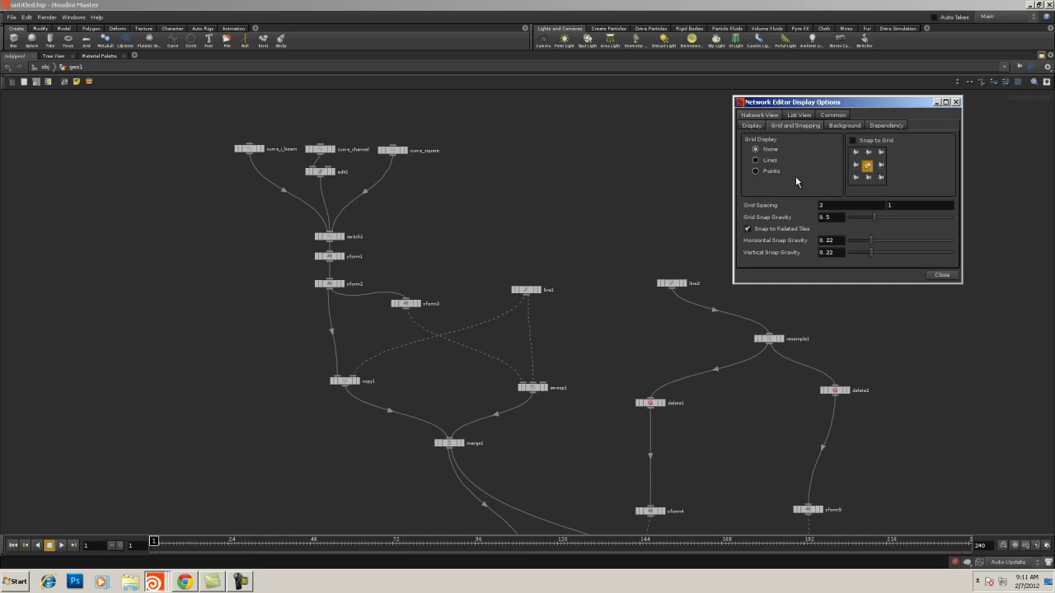
click(756, 162)
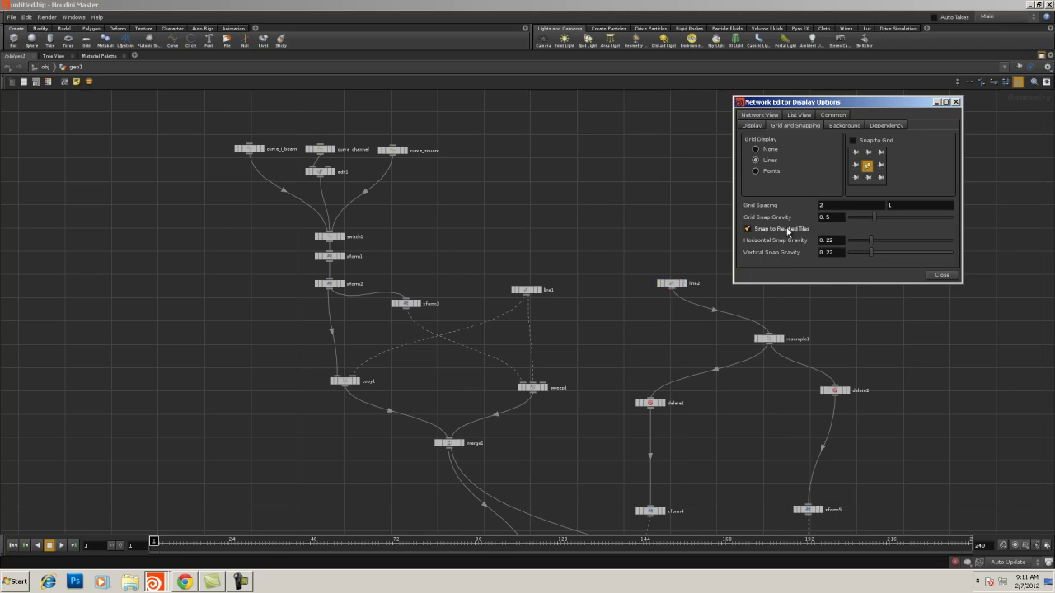
click(863, 142)
click(944, 276)
- Align the line2, resample1 and delete2 nodes on the grid, with line2 directly above resample1
drag(676, 284, 854, 256)
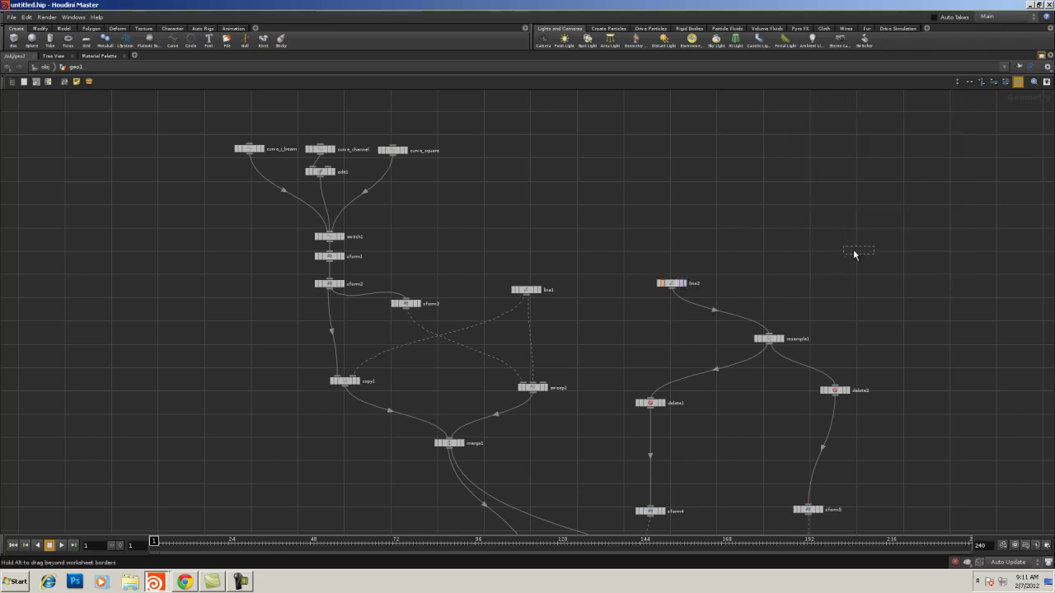
drag(772, 250, 772, 251)
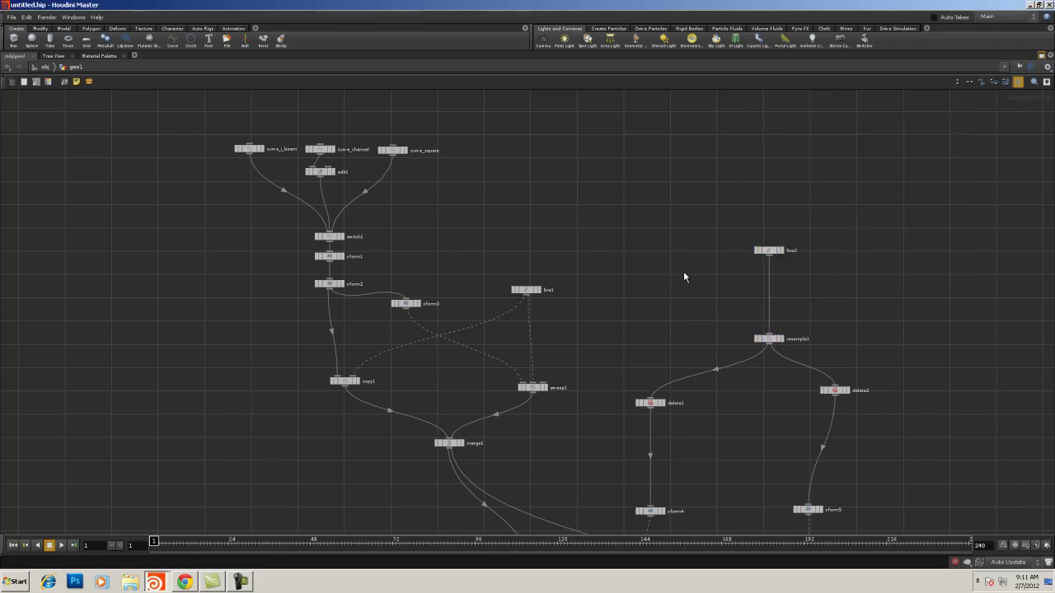
drag(762, 348, 762, 352)
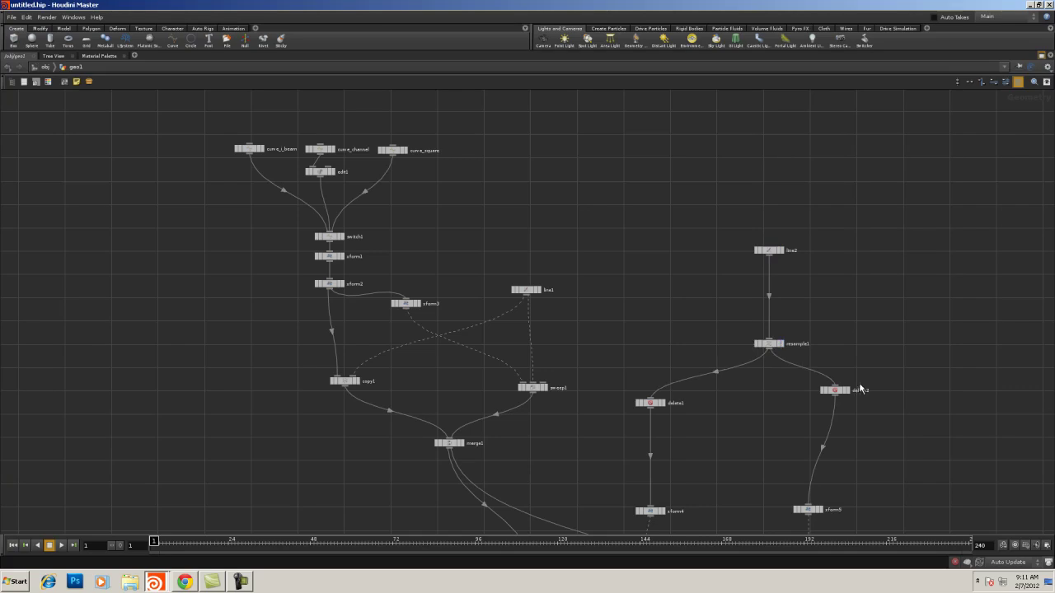
drag(835, 391, 858, 391)
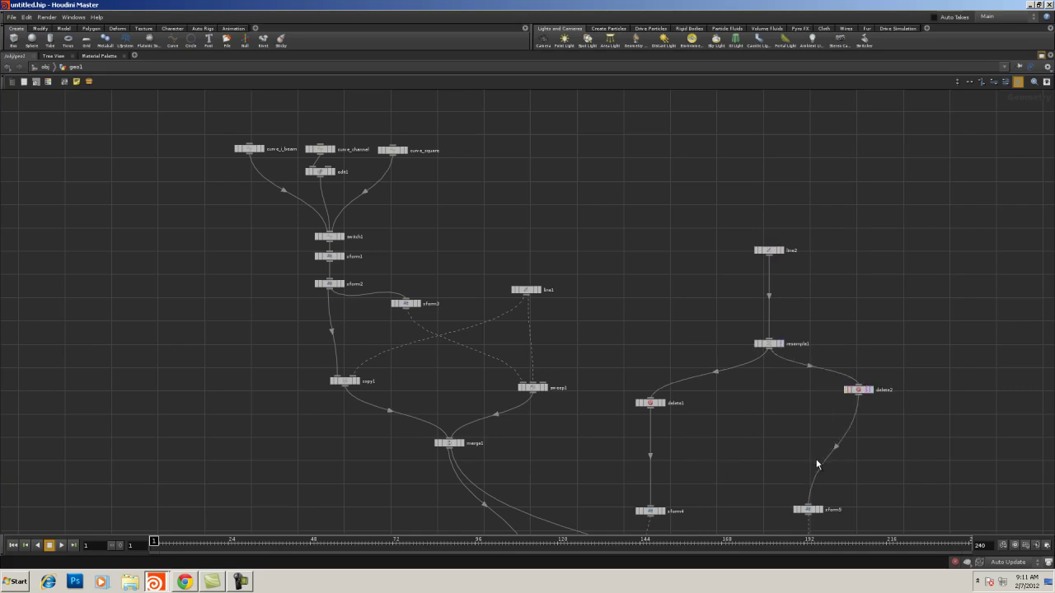
key(h)
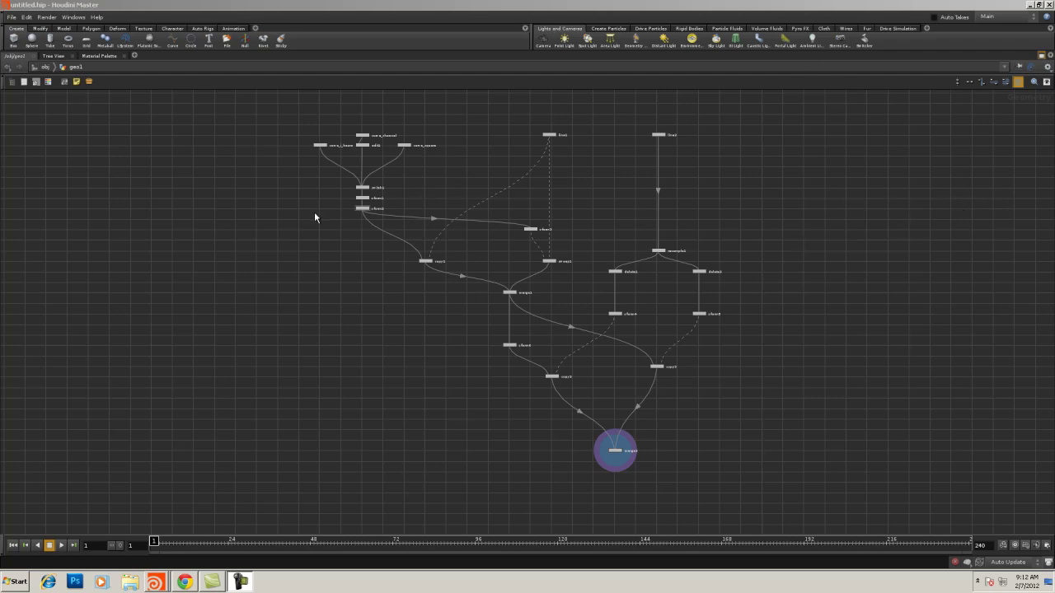
middle_drag(315, 213, 339, 282)
scroll(276, 245, up, 3)
middle_drag(298, 249, 254, 269)
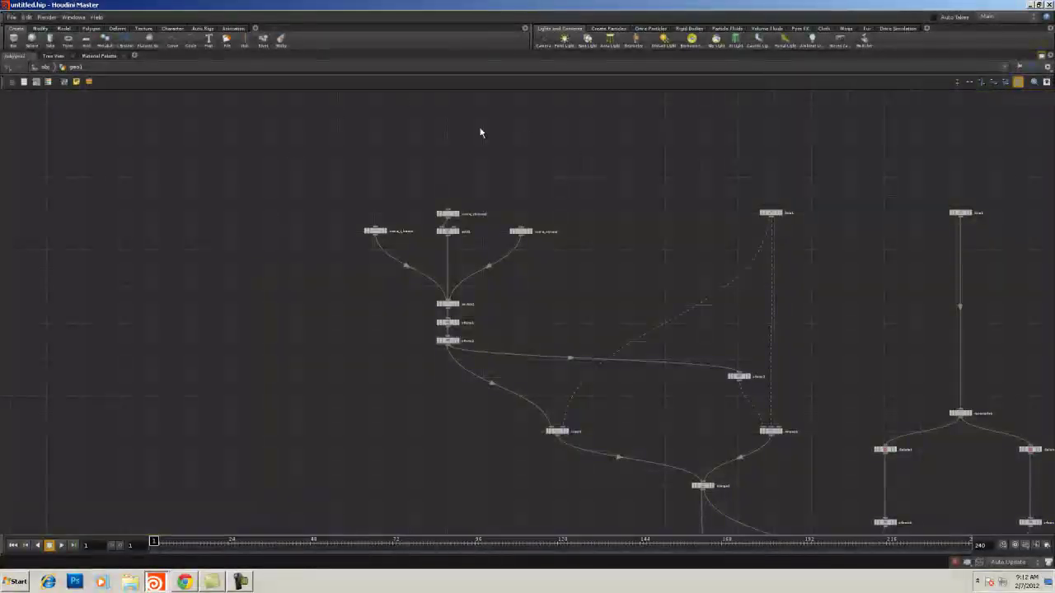
drag(271, 132, 622, 270)
drag(271, 130, 577, 321)
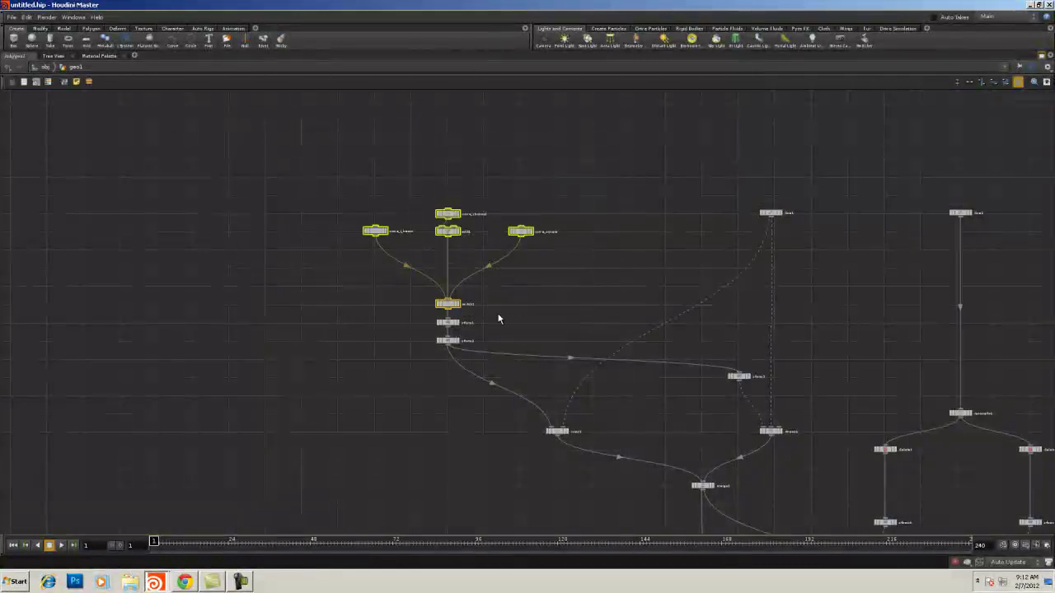
click(76, 82)
click(547, 292)
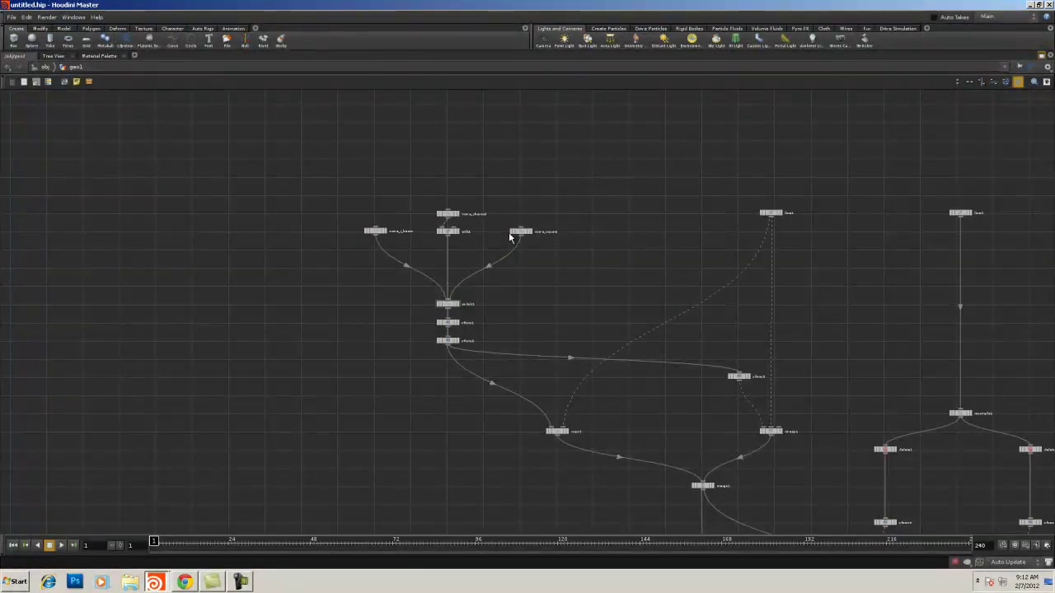
- Enclose the three profile curve nodes and the edit node in a network box and color it blue
drag(299, 158, 627, 278)
click(64, 82)
click(502, 203)
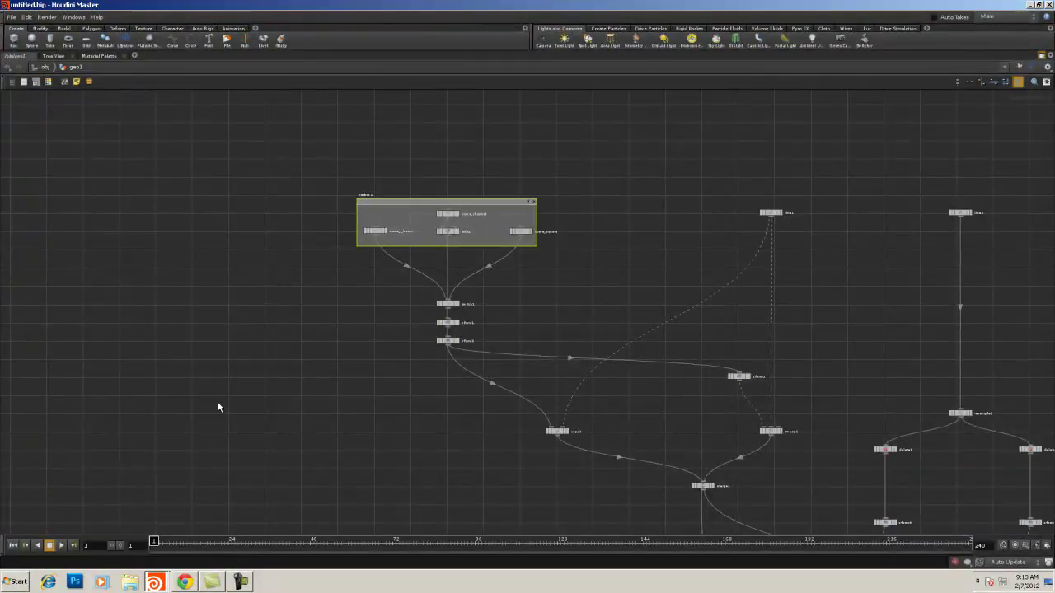
key(c)
click(449, 205)
click(37, 515)
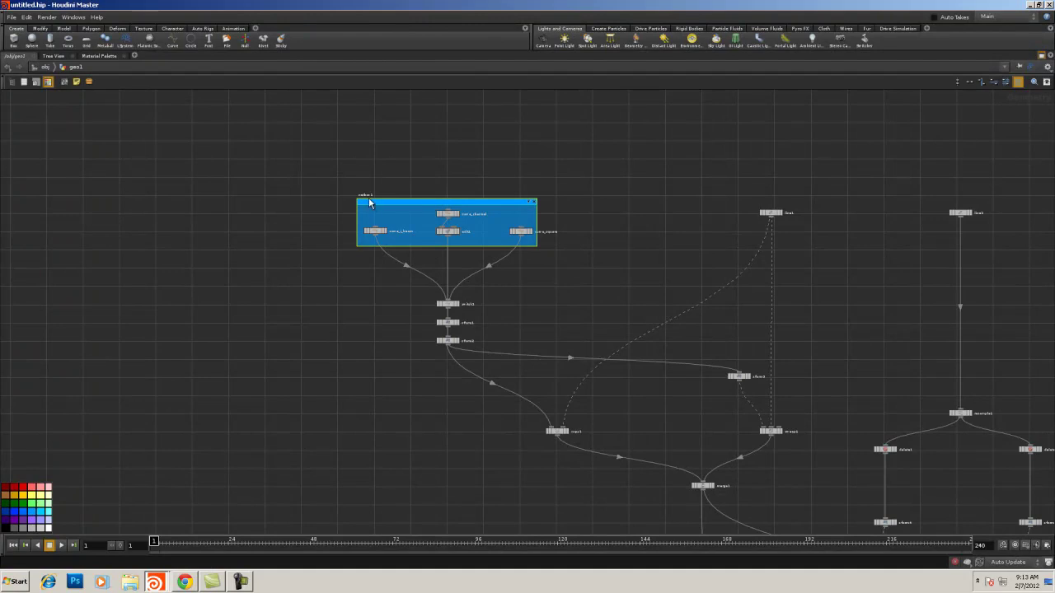
click(307, 201)
- Rename the blue network box around the curve nodes to shape_choice_network
double_click(376, 199)
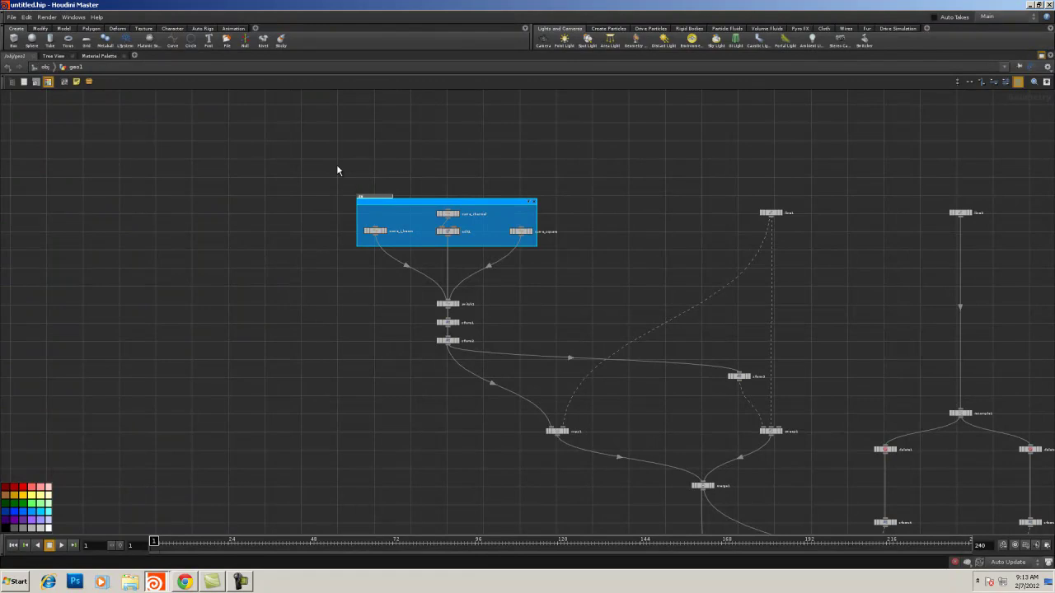
text(SHAPE CHOICE)
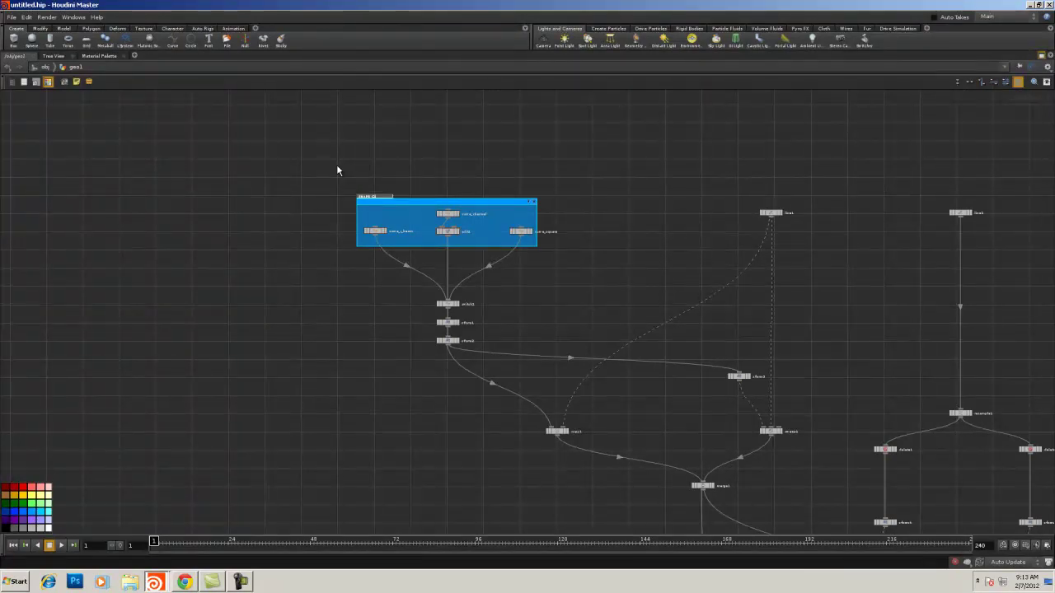
text( NETWORK)
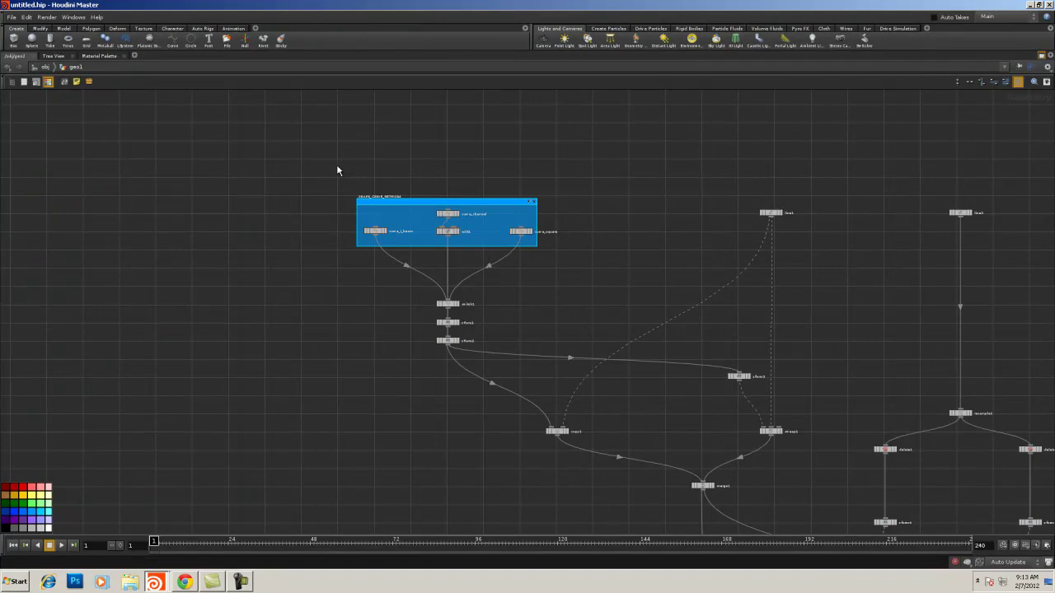
- Select all nodes of the girder network and collapse them into a single subnet
scroll(563, 161, down, 5)
middle_drag(522, 159, 325, 190)
right_drag(324, 190, 365, 191)
middle_drag(411, 212, 375, 151)
right_drag(374, 150, 363, 136)
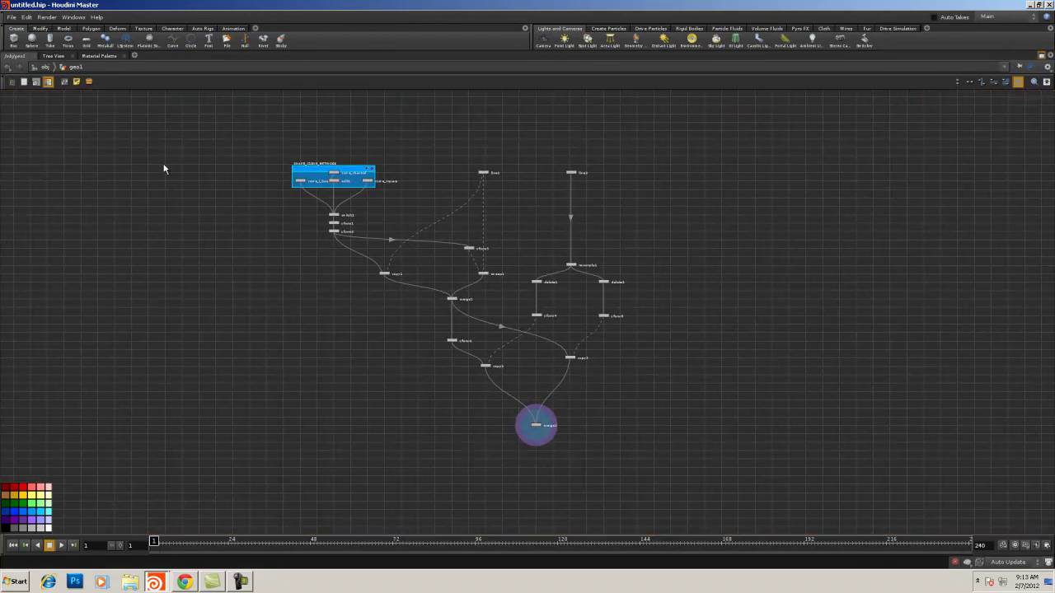
drag(184, 122, 834, 545)
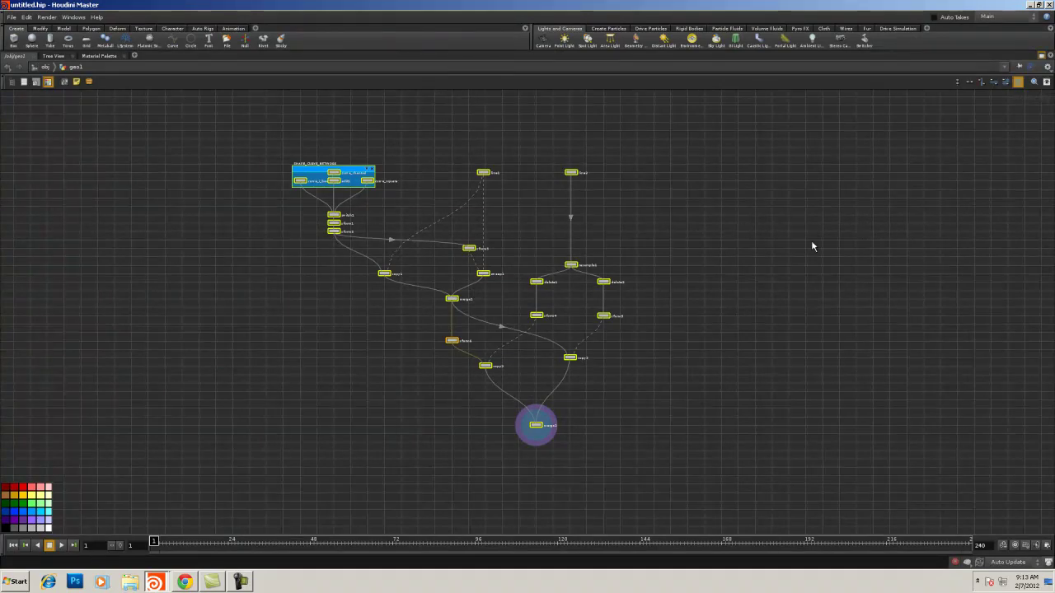
key(shift+c)
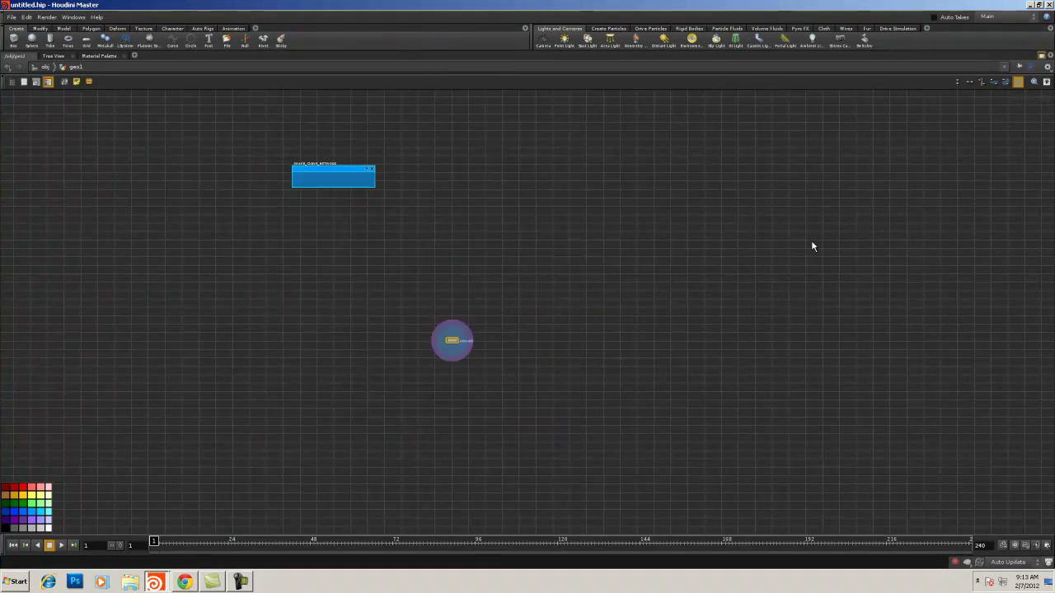
- Start creating a new digital asset from the collapsed subnet
right_drag(341, 375, 410, 357)
middle_drag(511, 295, 276, 404)
right_drag(368, 347, 476, 328)
middle_drag(459, 311, 21, 286)
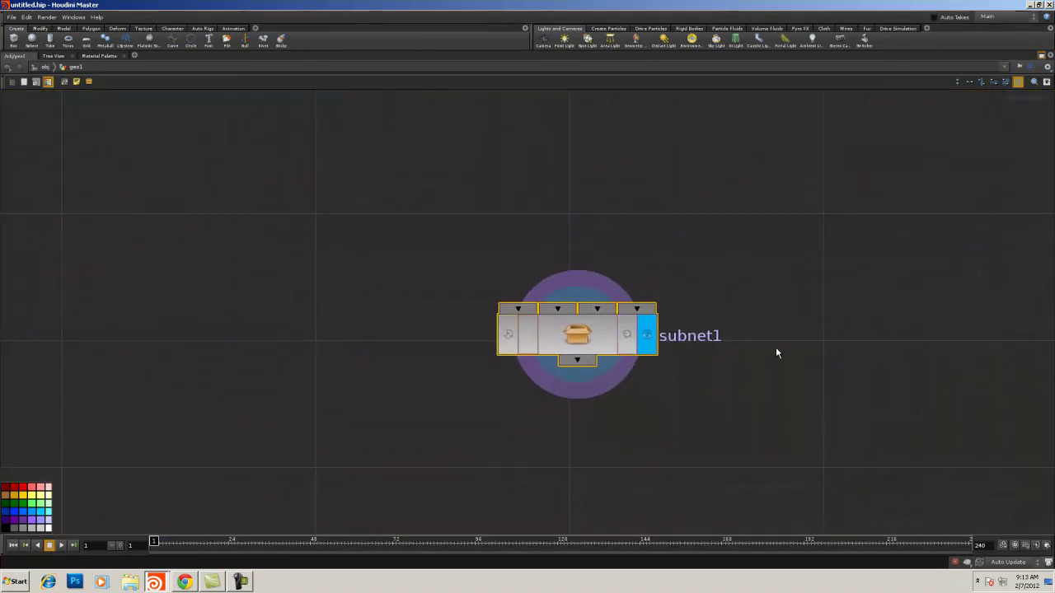
right_click(552, 332)
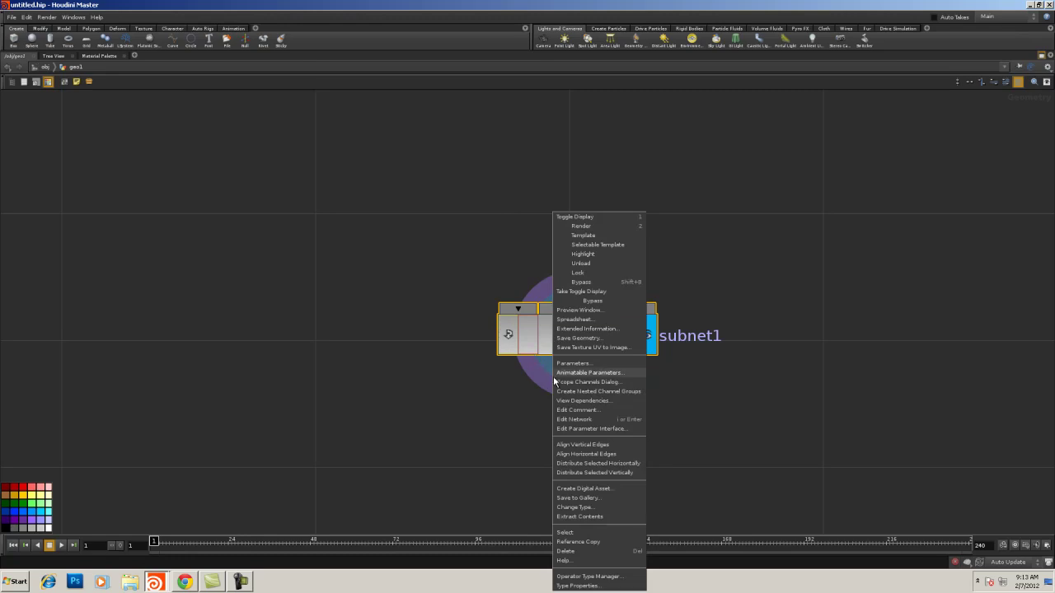
click(601, 491)
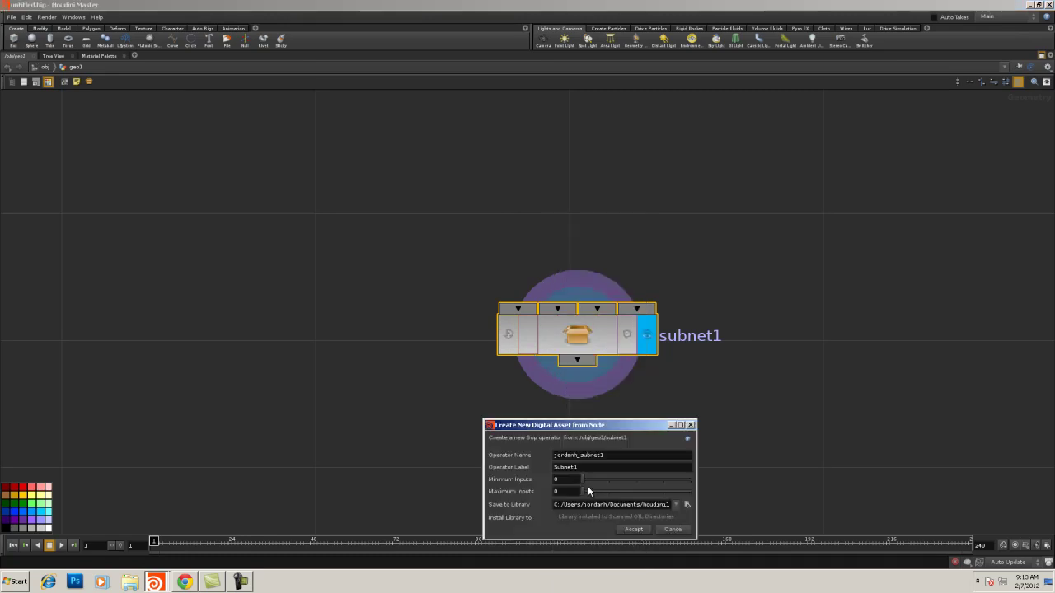
drag(555, 429, 803, 154)
- Set the new asset's operator name and label to girder_tool, keep zero inputs, and accept its creation
drag(859, 180, 776, 181)
text(gi)
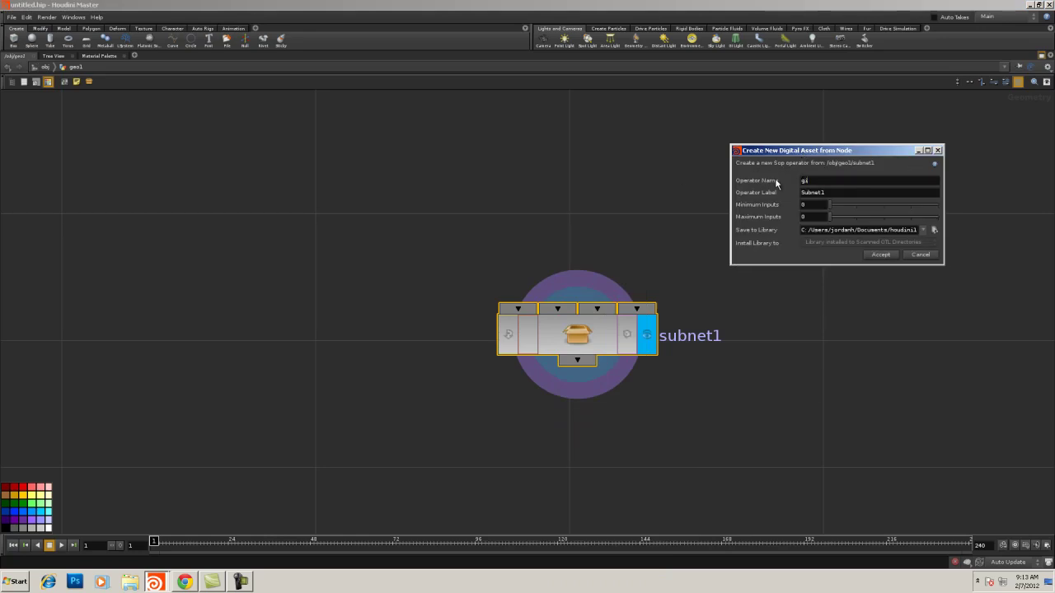
text(rder_tool)
key(Tab)
key(shift+Tab)
key(Tab)
key(Tab)
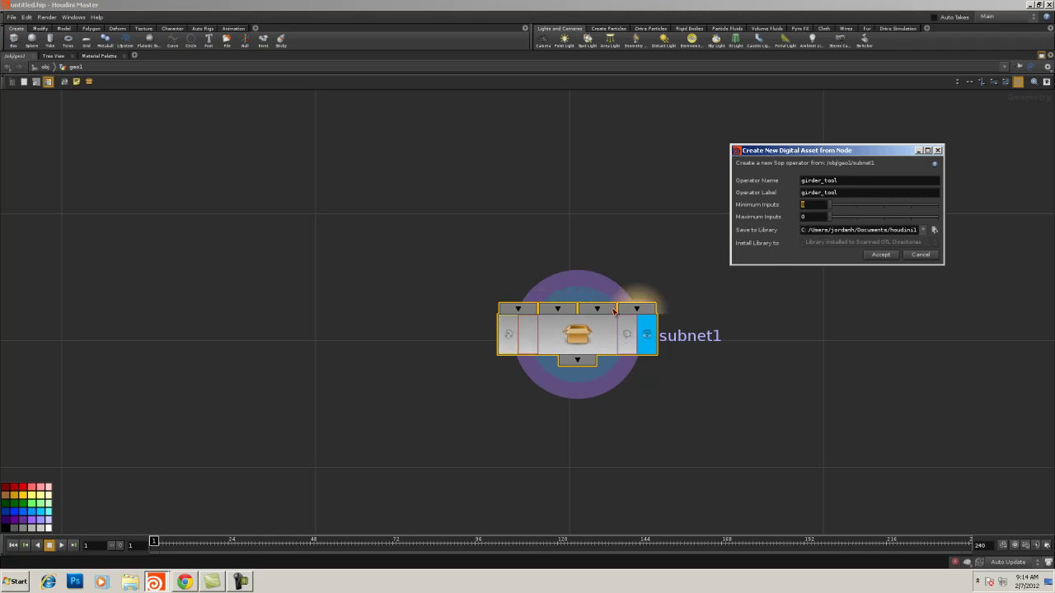
click(879, 255)
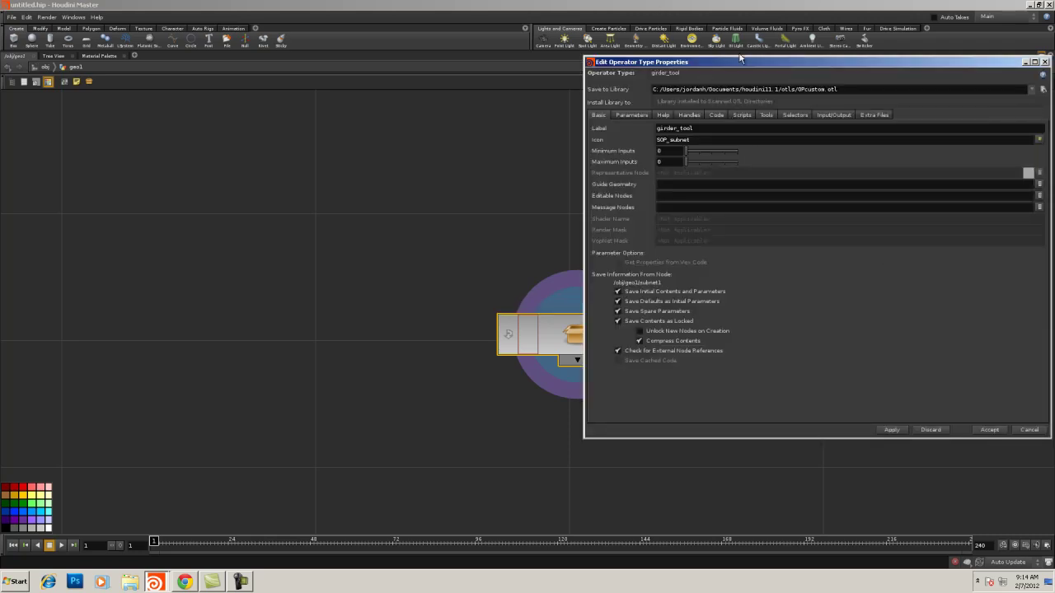
- Add a folder under root in the girder_tool asset's existing parameters
drag(748, 62, 163, 118)
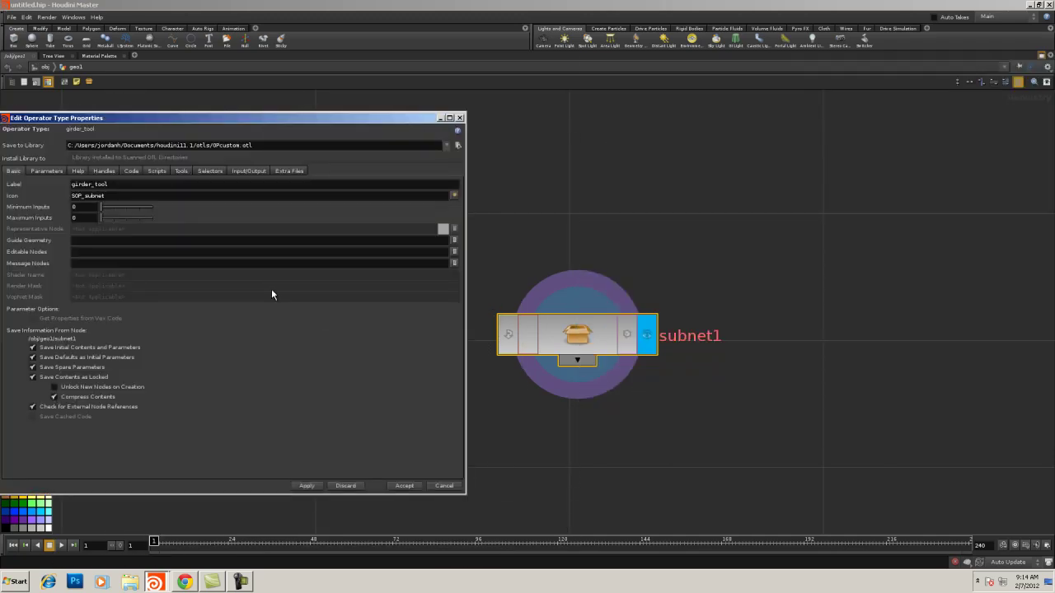
drag(379, 121, 400, 117)
middle_drag(649, 174, 837, 164)
right_drag(838, 164, 821, 167)
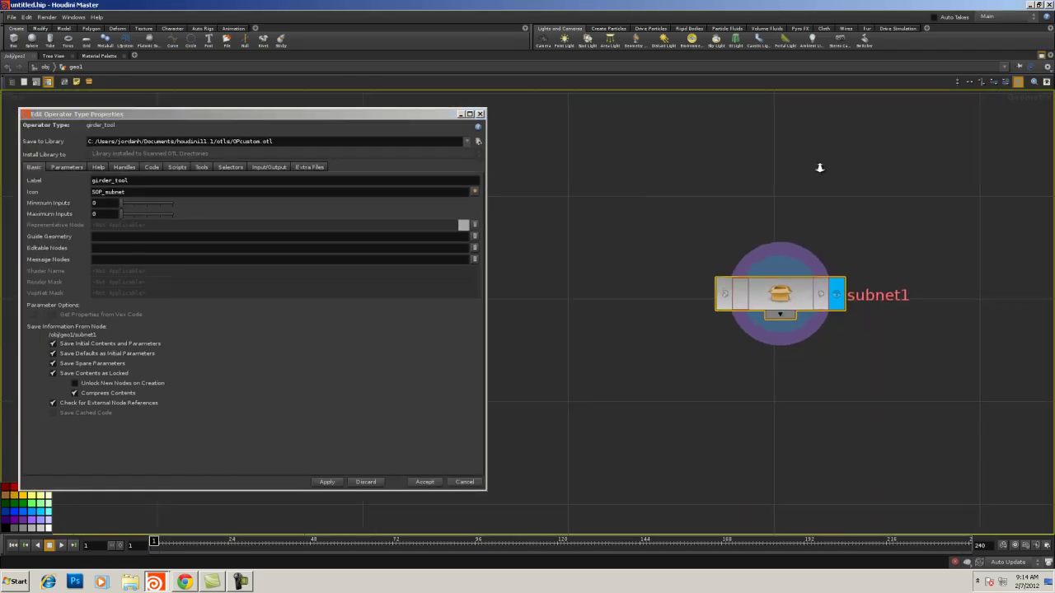
drag(389, 115, 565, 102)
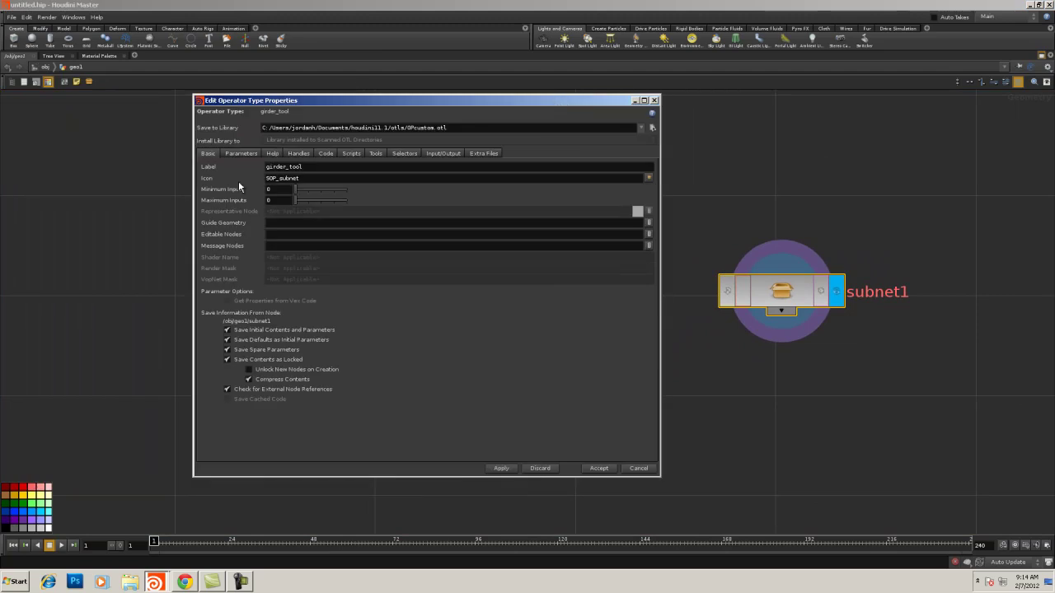
click(240, 153)
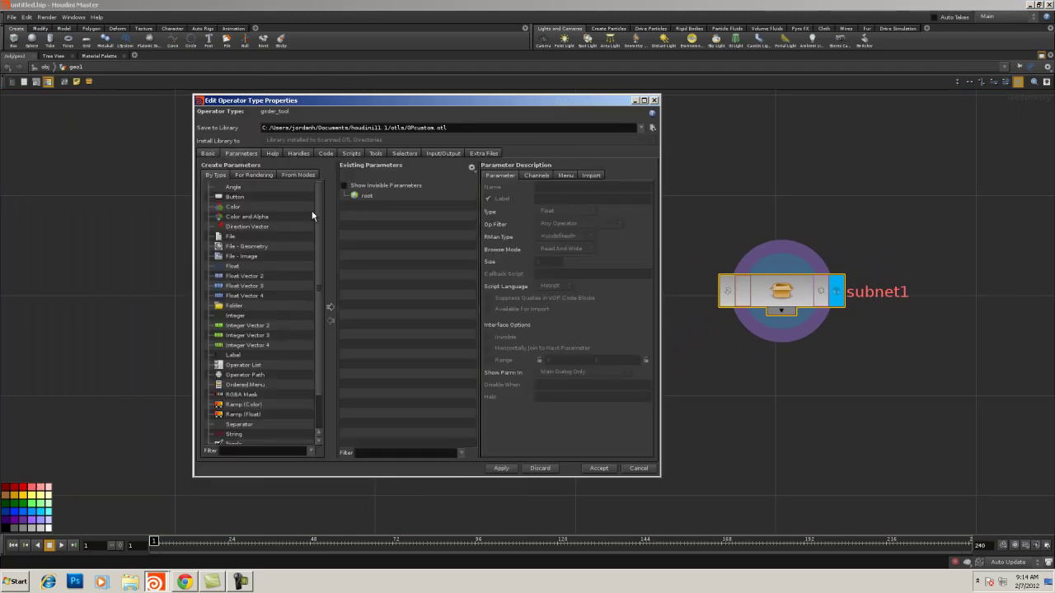
click(234, 306)
click(330, 307)
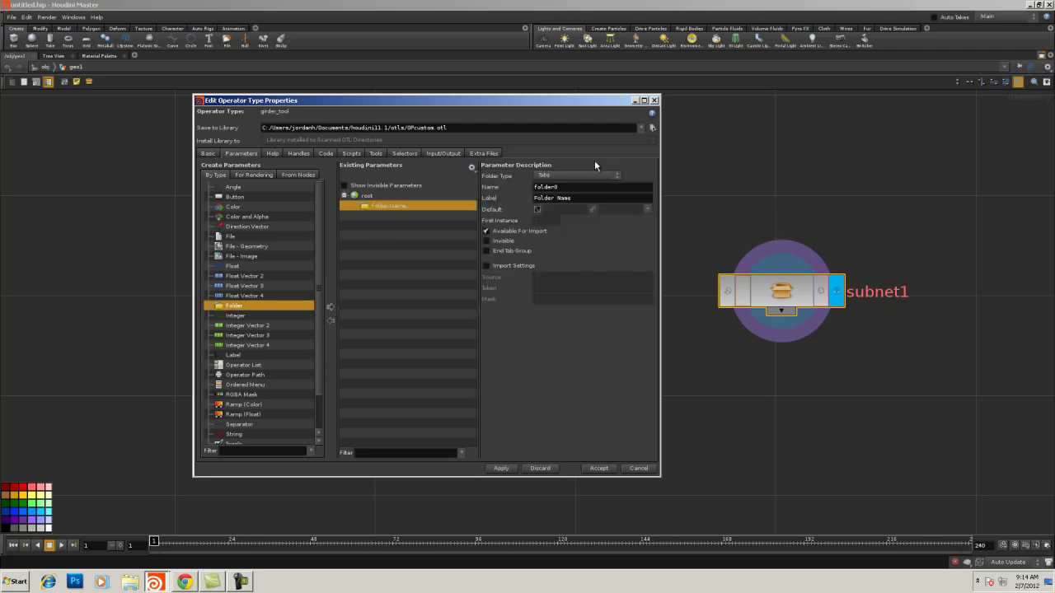
- Name the new parameter folder girder_option and give it the label girder option
drag(566, 192, 513, 186)
text(girder_option)
key(Tab)
drag(582, 187, 422, 187)
key(ctrl+c)
drag(578, 199, 486, 206)
key(ctrl+v)
drag(558, 200, 553, 199)
- Add an ordered menu parameter inside the girder option folder and name it shape
drag(318, 343, 318, 388)
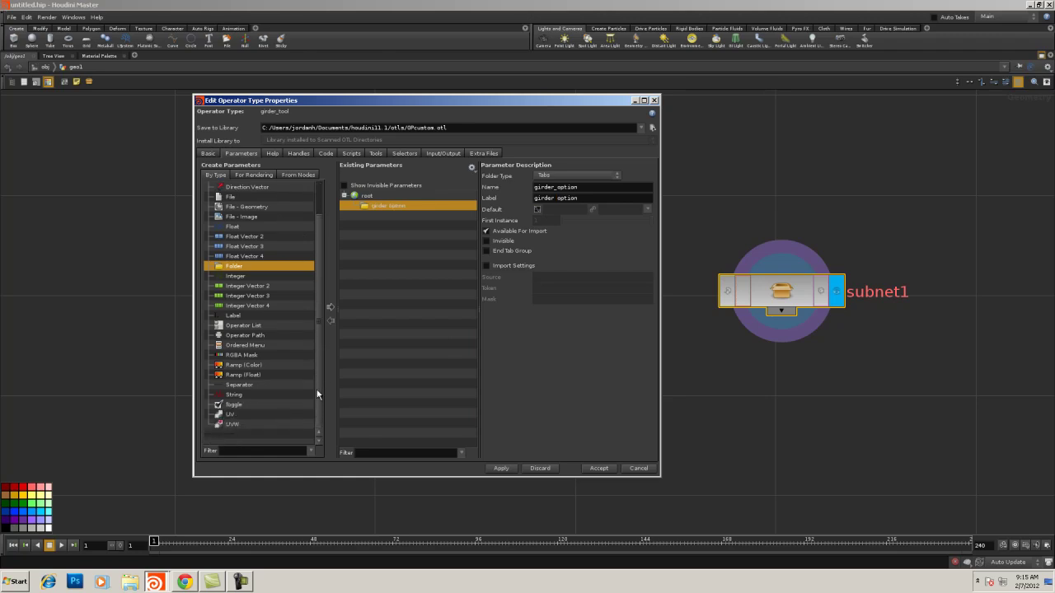
click(255, 347)
click(330, 307)
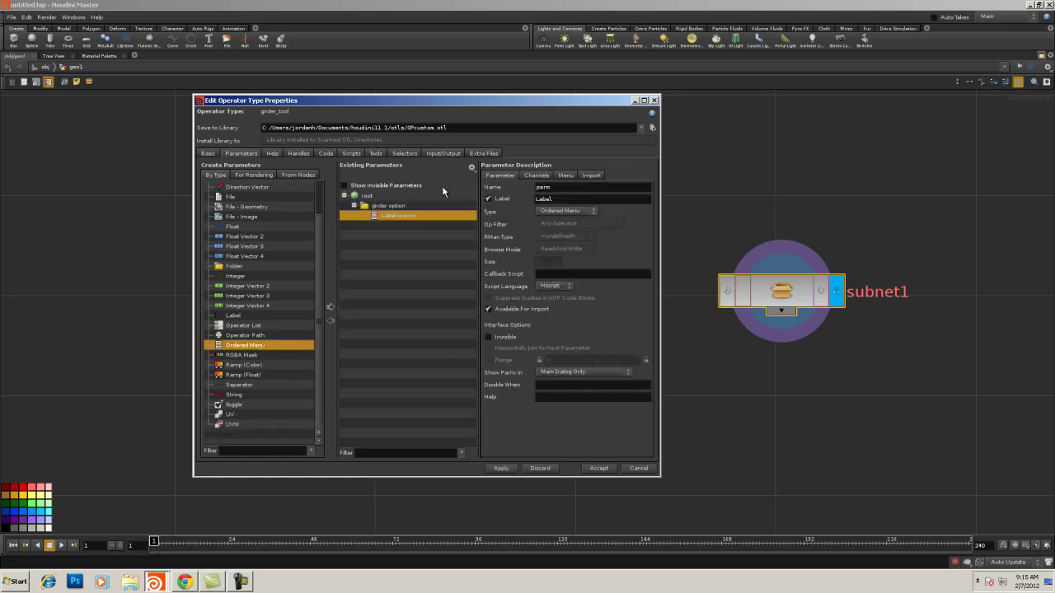
double_click(542, 186)
text(st)
text(ape)
key(Tab)
- Define the shape menu's items as token 0 for i-beam, 1 for c channel and 2 for column
click(566, 177)
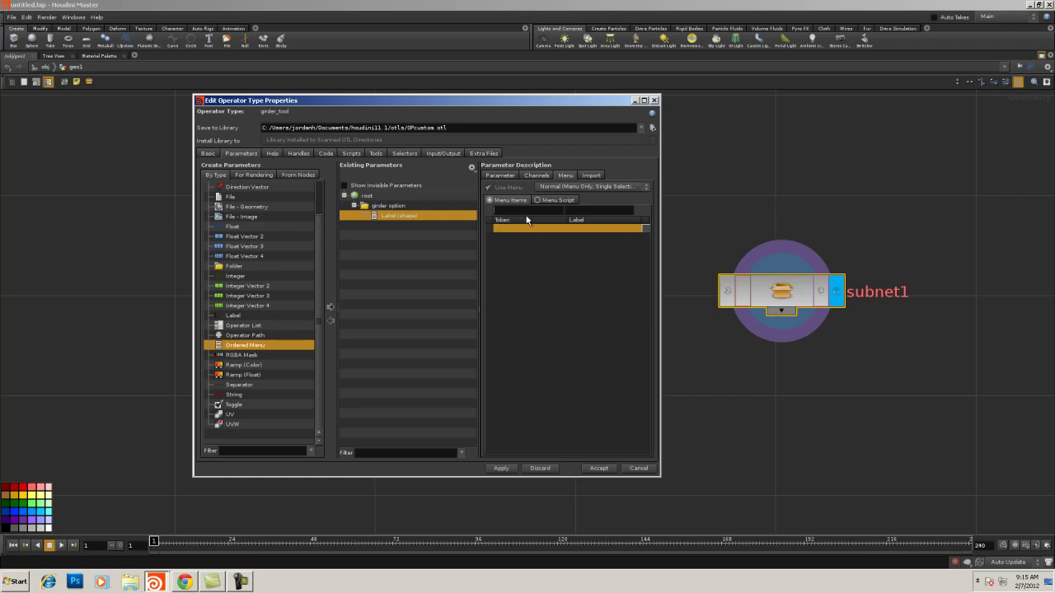
key(Return)
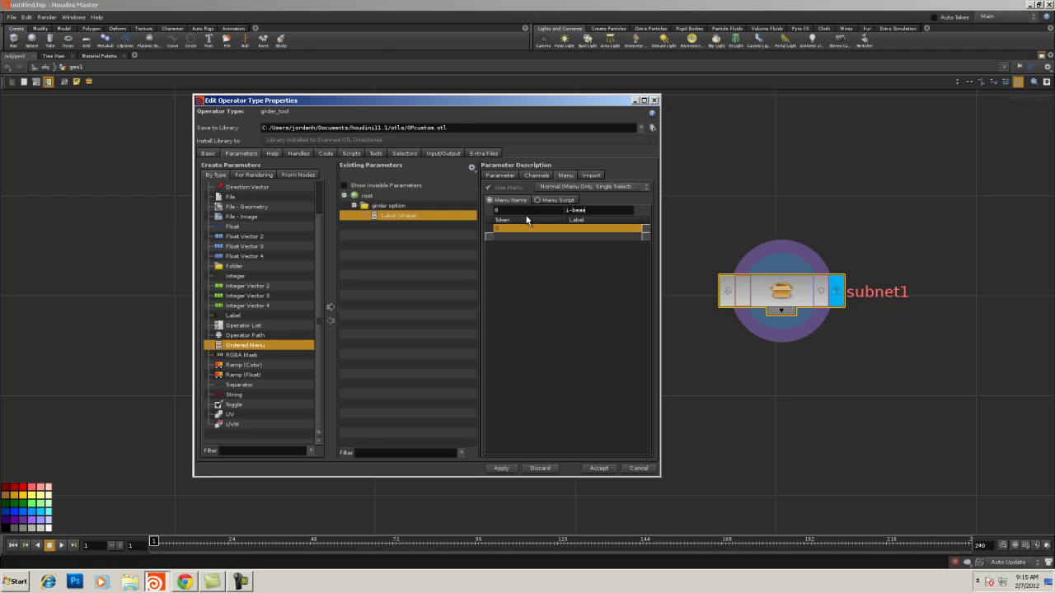
text(i-beam)
key(Return)
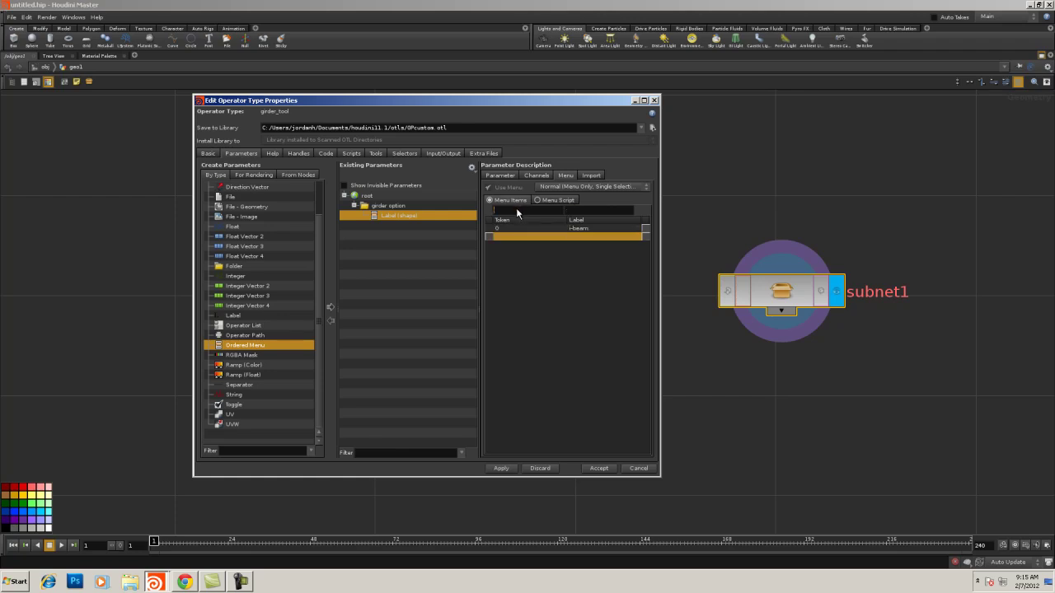
text(1)
text(c channel)
key(Return)
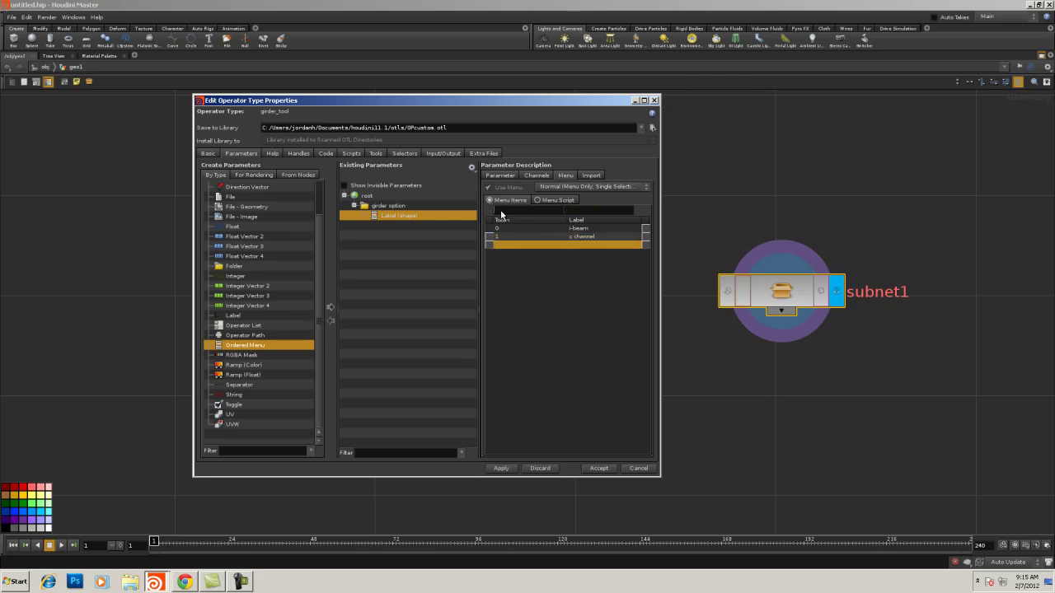
text(2)
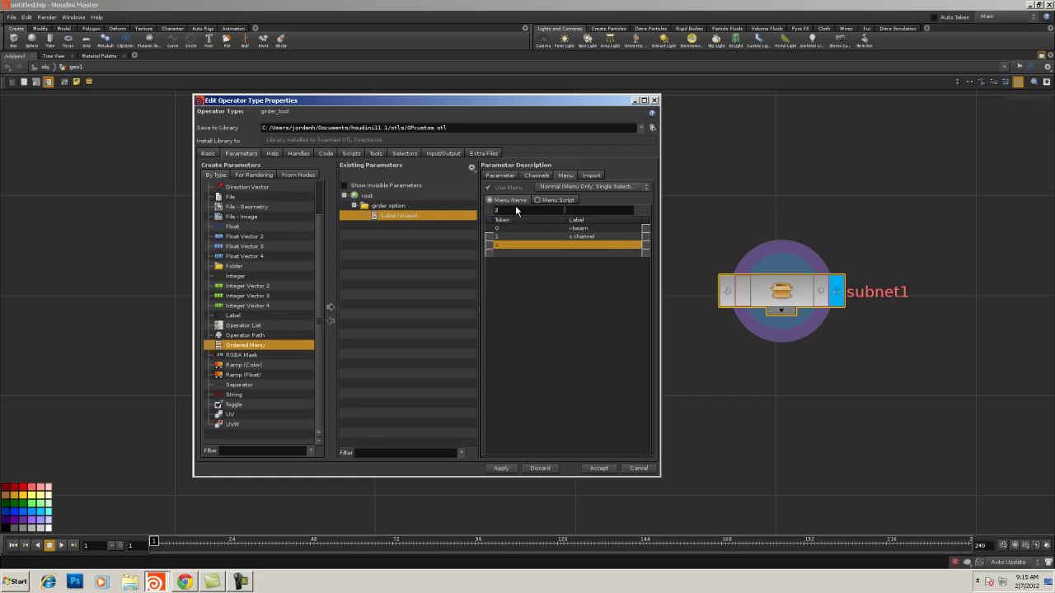
key(Tab)
text(column)
key(Return)
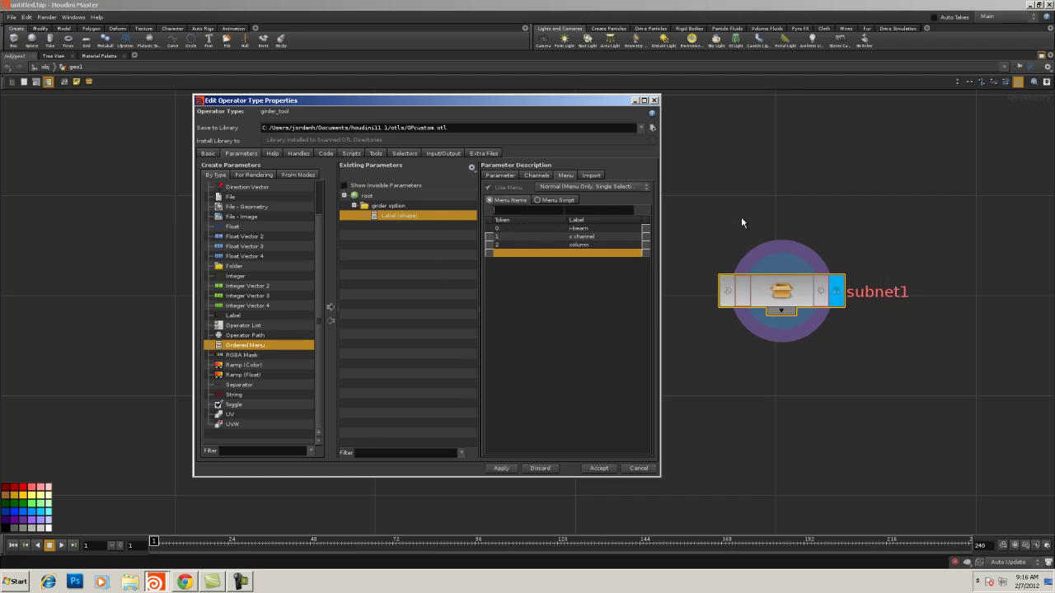
- Add a float parameter named and labelled height with a default of 1, and apply the changes
click(230, 226)
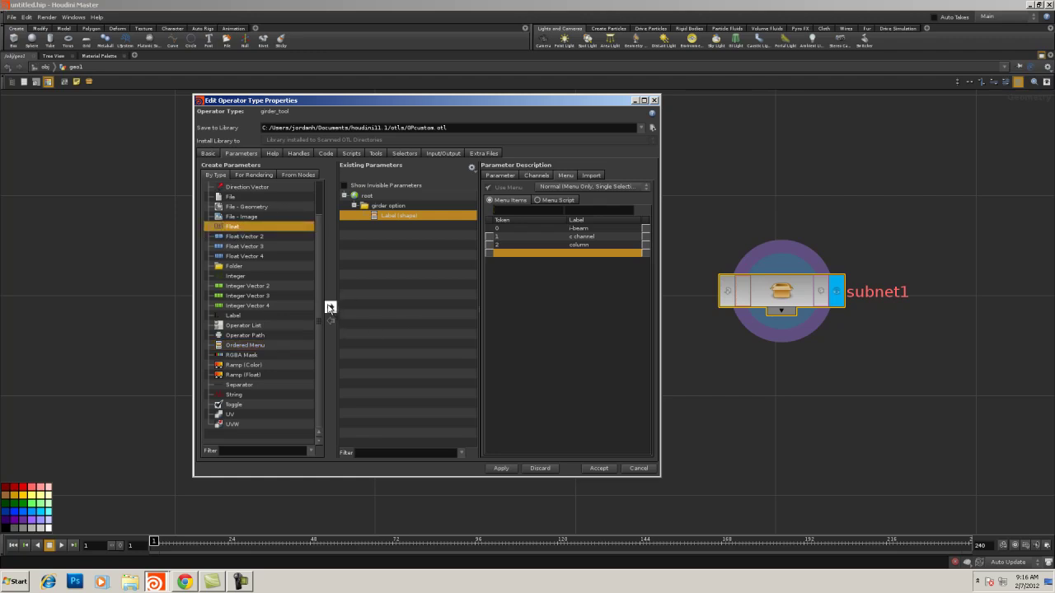
click(329, 308)
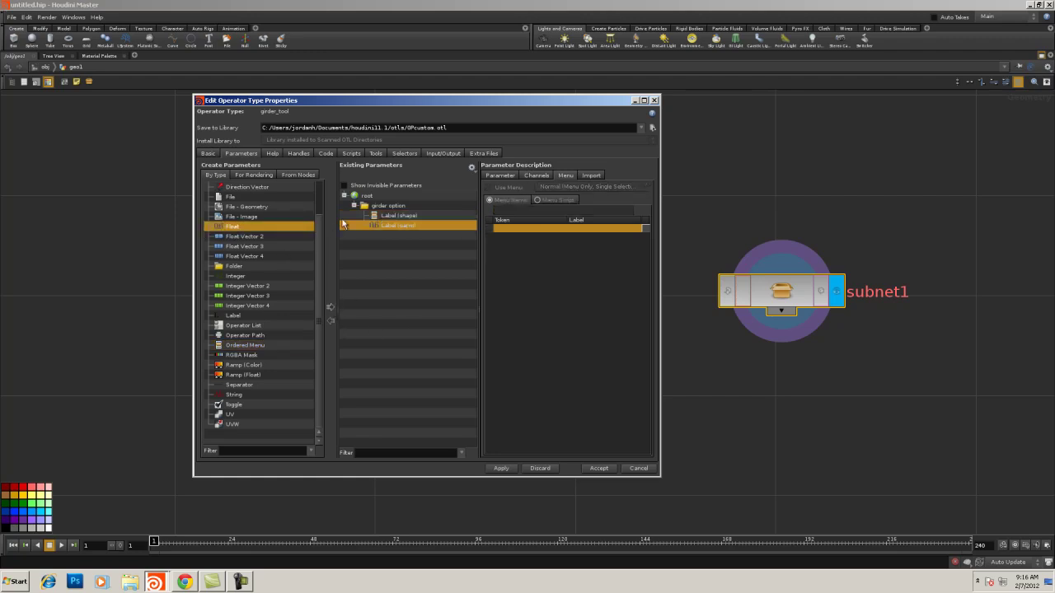
click(494, 177)
drag(553, 188, 520, 189)
text(height)
key(Tab)
text(height)
key(Tab)
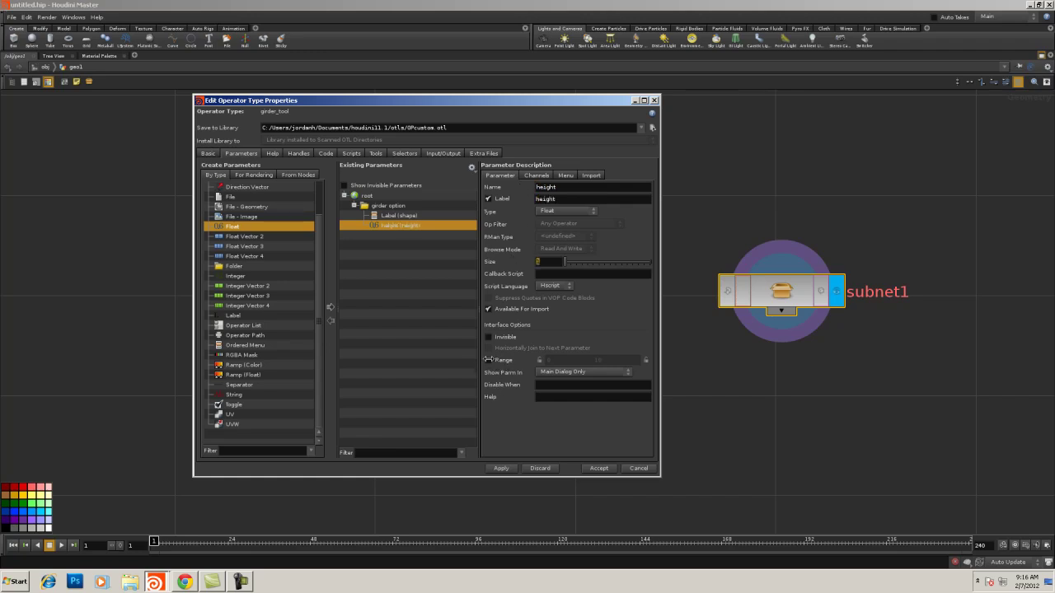
click(535, 175)
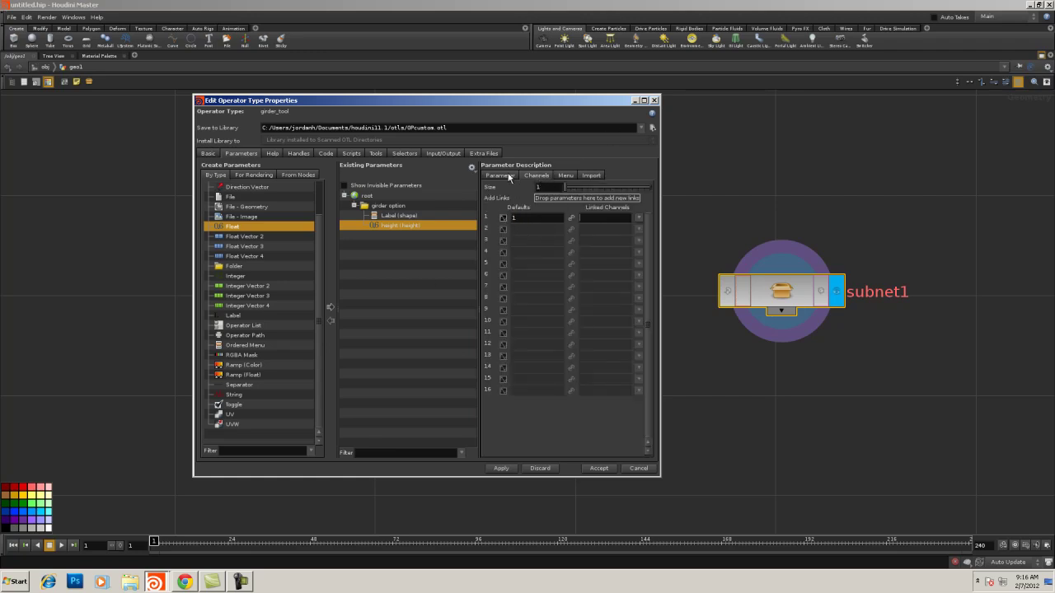
click(499, 469)
- Add a second float parameter named and labelled length with a default of 1
click(331, 308)
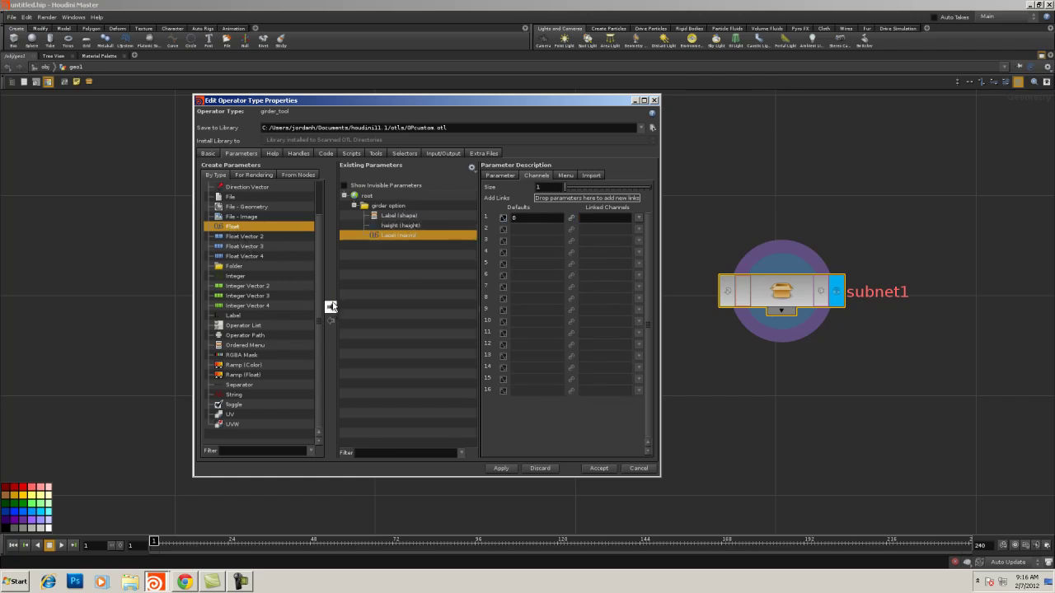
click(500, 174)
double_click(555, 189)
text(length)
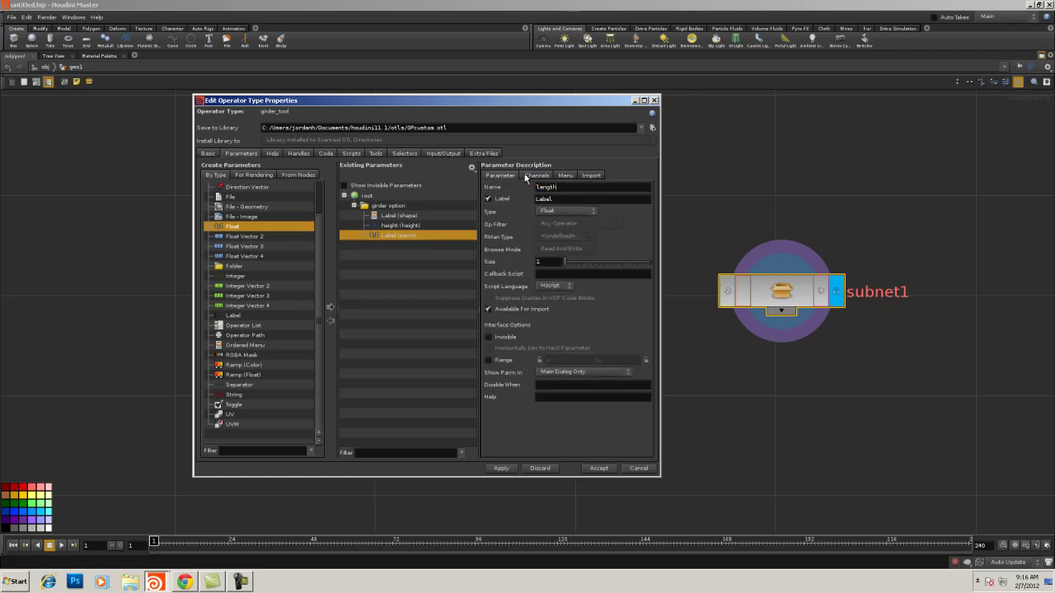
key(Tab)
text(l)
click(536, 175)
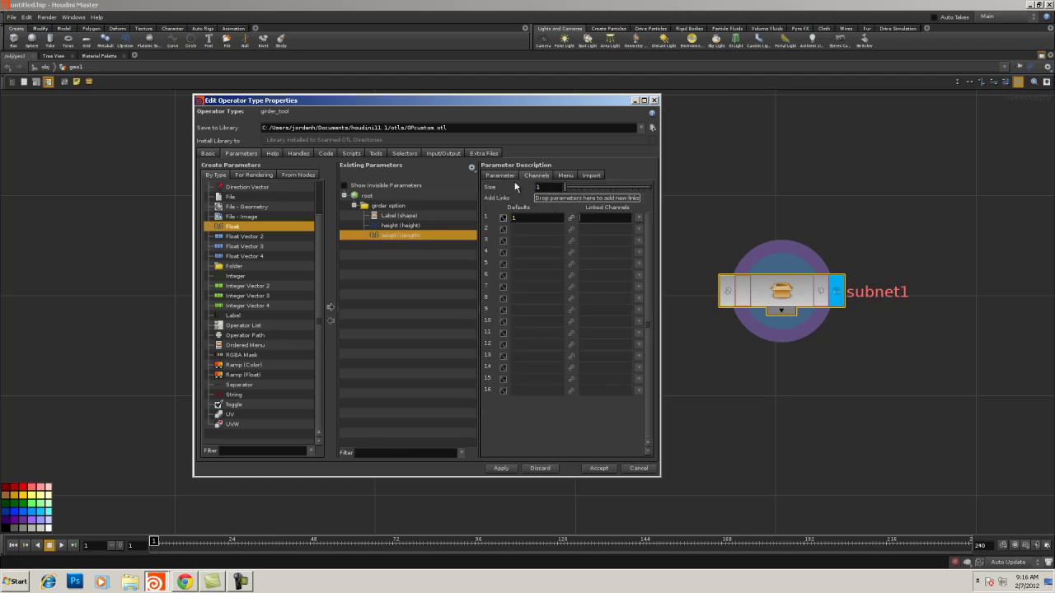
click(500, 176)
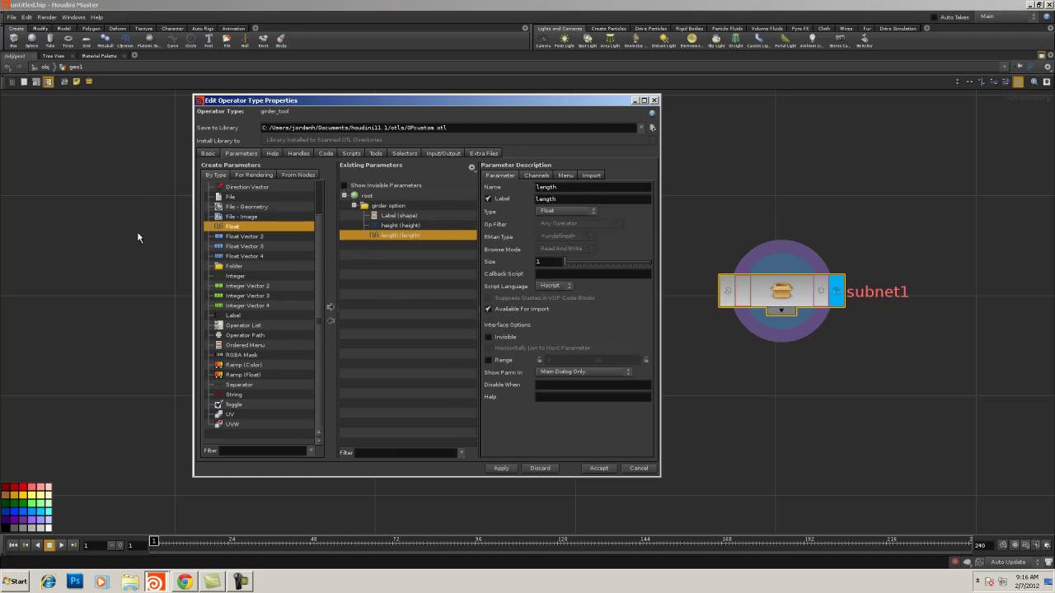
- Add an integer parameter below length with a range of 2 to 20 and a locked minimum
click(225, 275)
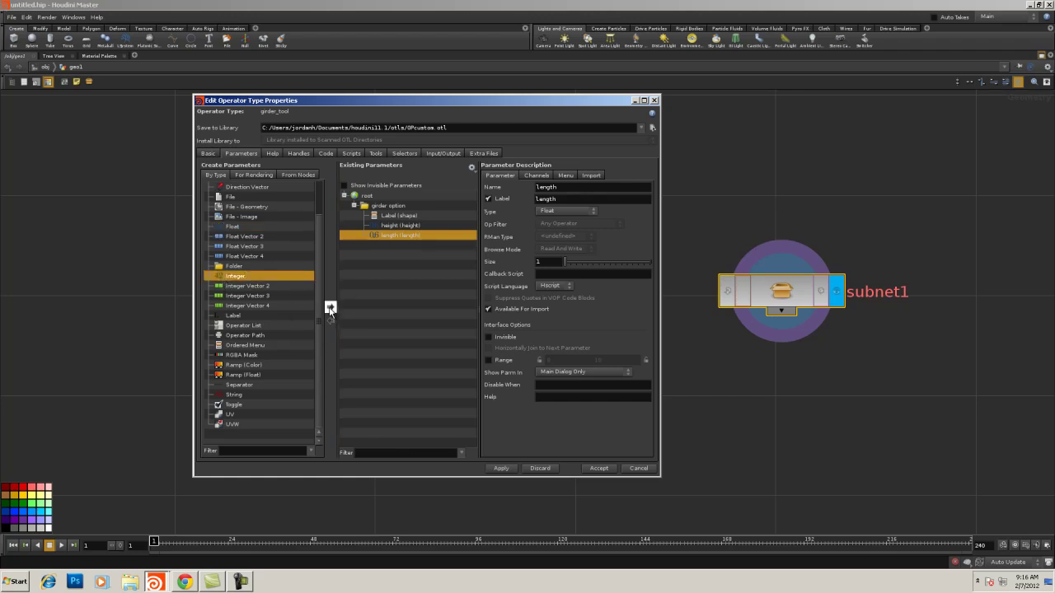
click(330, 306)
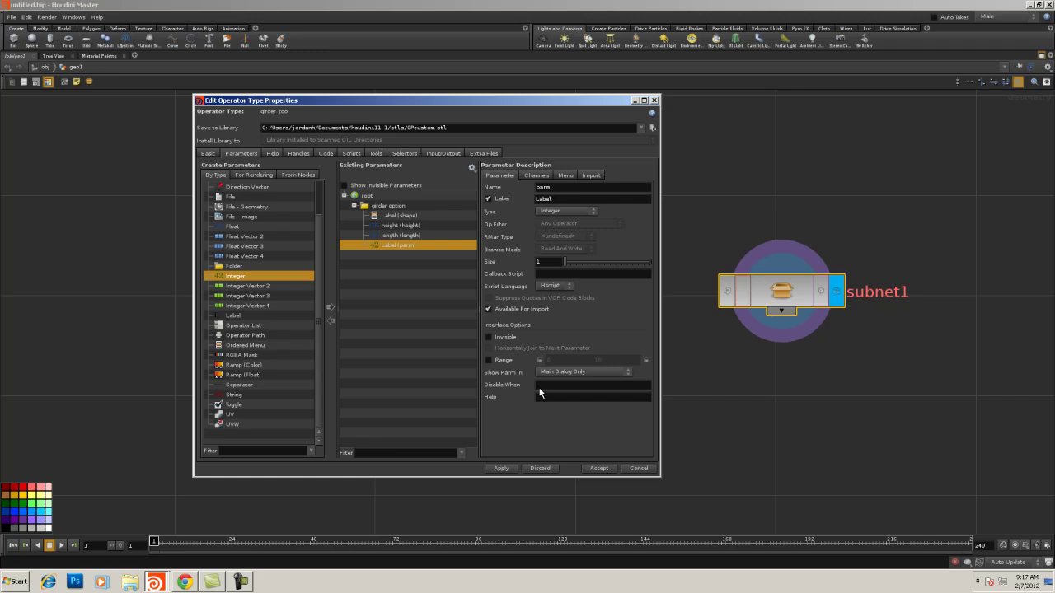
click(502, 361)
text(2)
key(Tab)
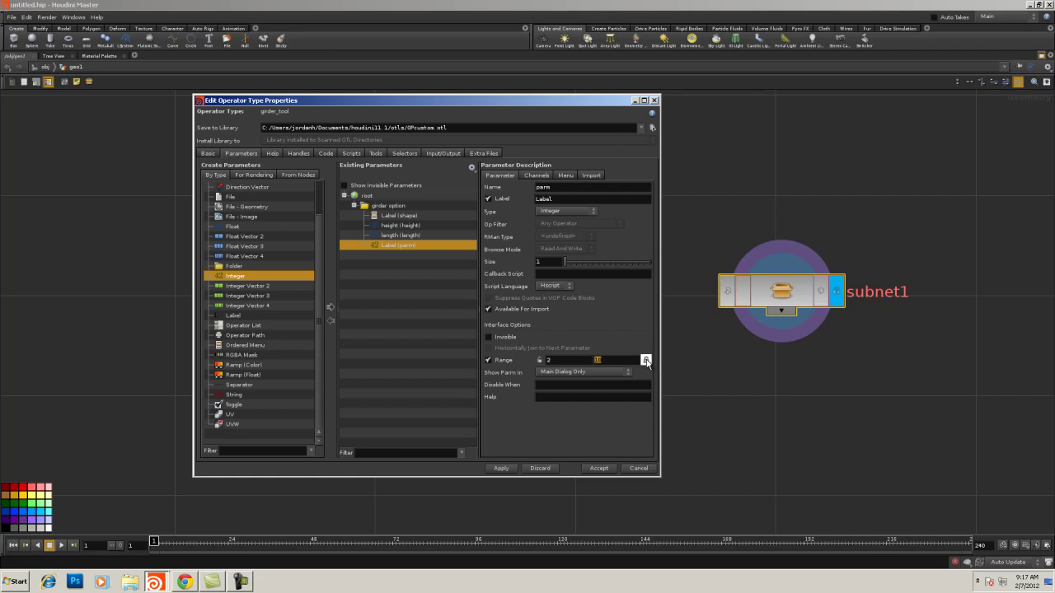
click(540, 361)
drag(604, 360, 595, 354)
text(20)
key(Tab)
- Give the integer parameter a default of 3, name it number_of_beams with the label number of beams, and apply
click(536, 175)
text(3)
key(Tab)
click(509, 175)
double_click(543, 187)
key(u)
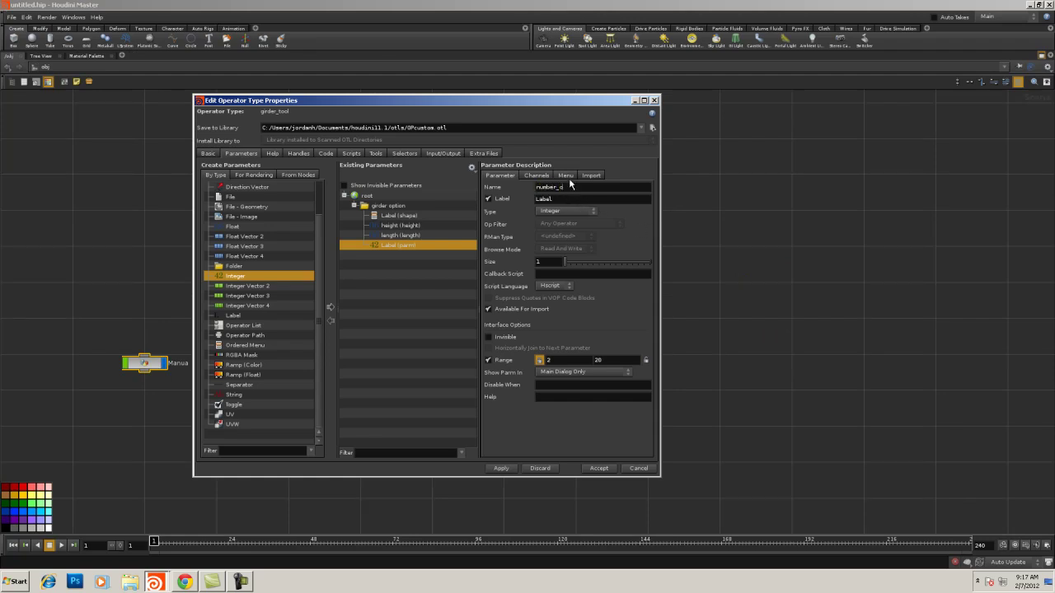
text(s)
key(Tab)
text(number_of_beams)
click(500, 469)
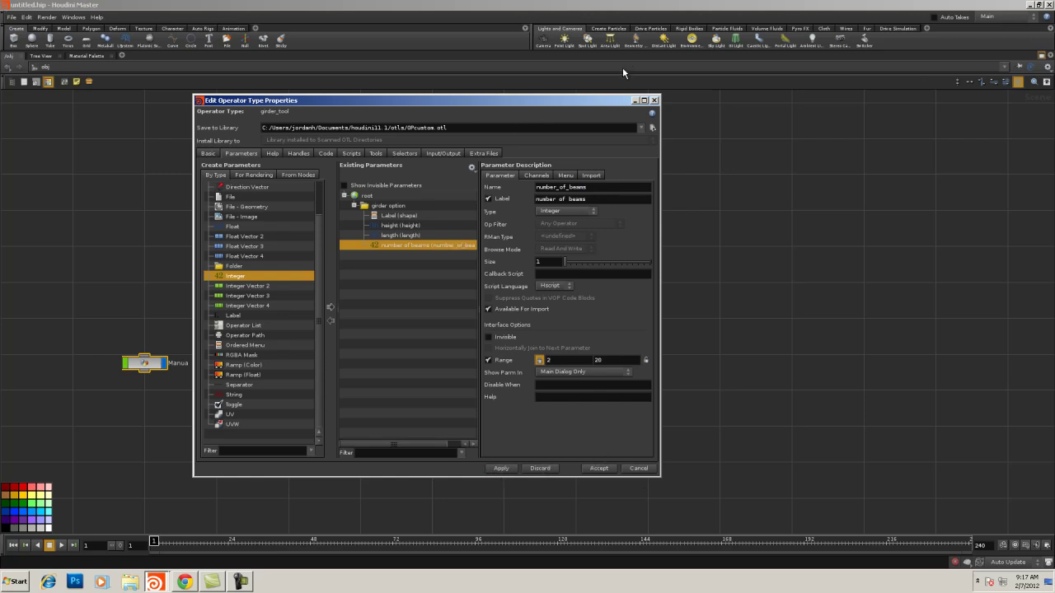
- Minimize the type properties window and restore the multi-pane layout with the girder_tool subnet and its parameters in view
click(634, 100)
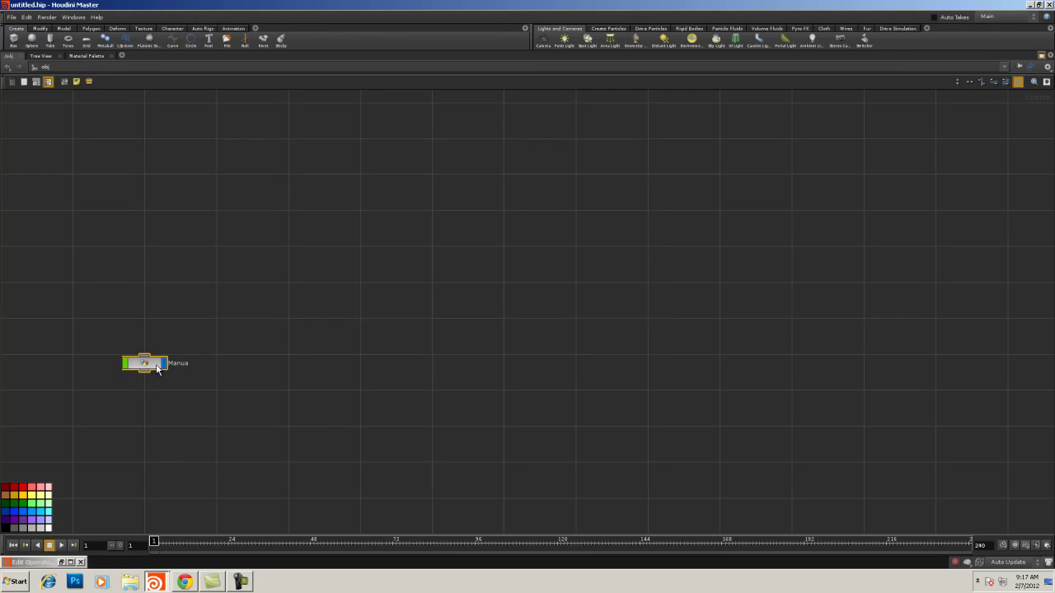
click(1031, 64)
middle_drag(822, 434, 871, 486)
right_drag(871, 487, 848, 445)
middle_drag(849, 445, 789, 360)
right_drag(790, 361, 794, 362)
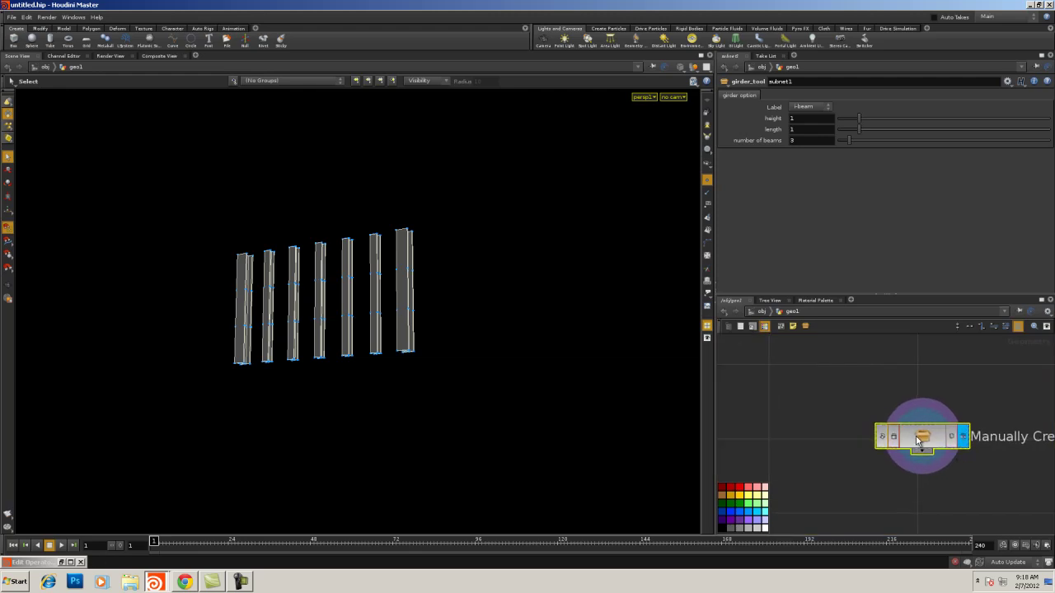
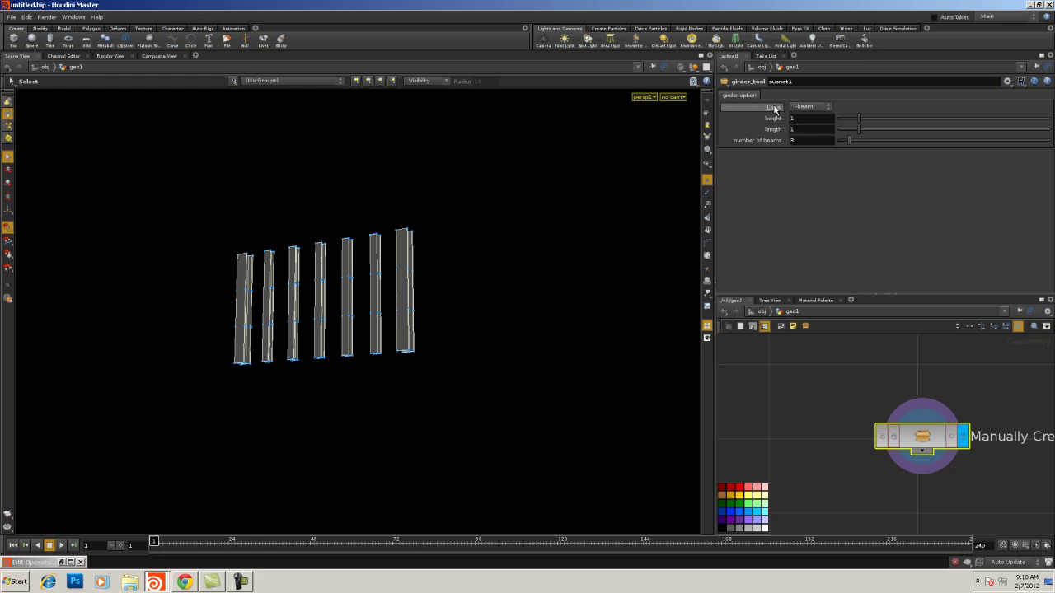
- Reopen the type properties, change the ordered menu parameter's label to shape, and accept the changes
click(62, 562)
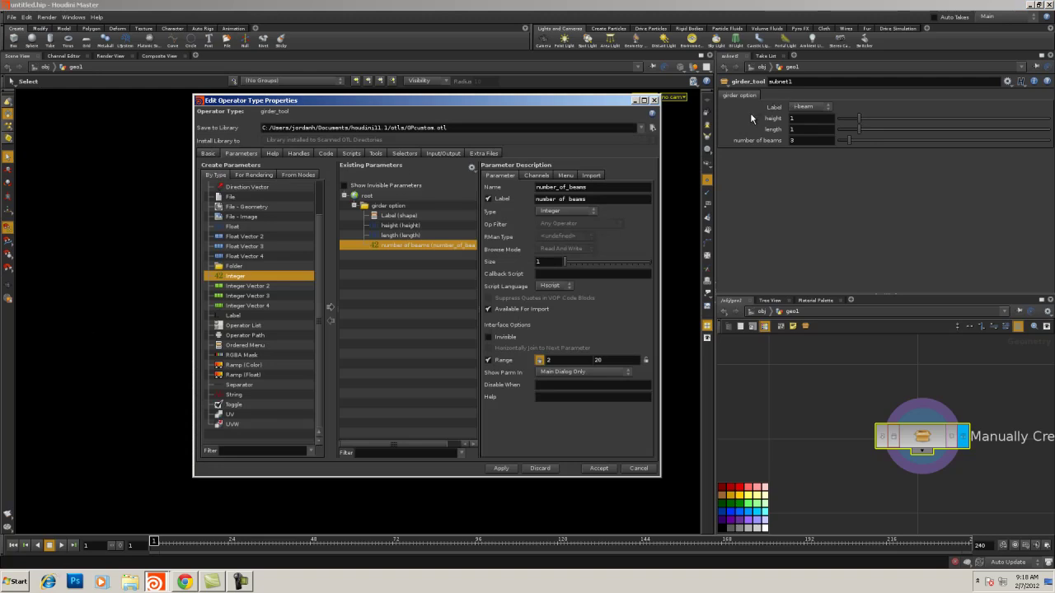
click(394, 216)
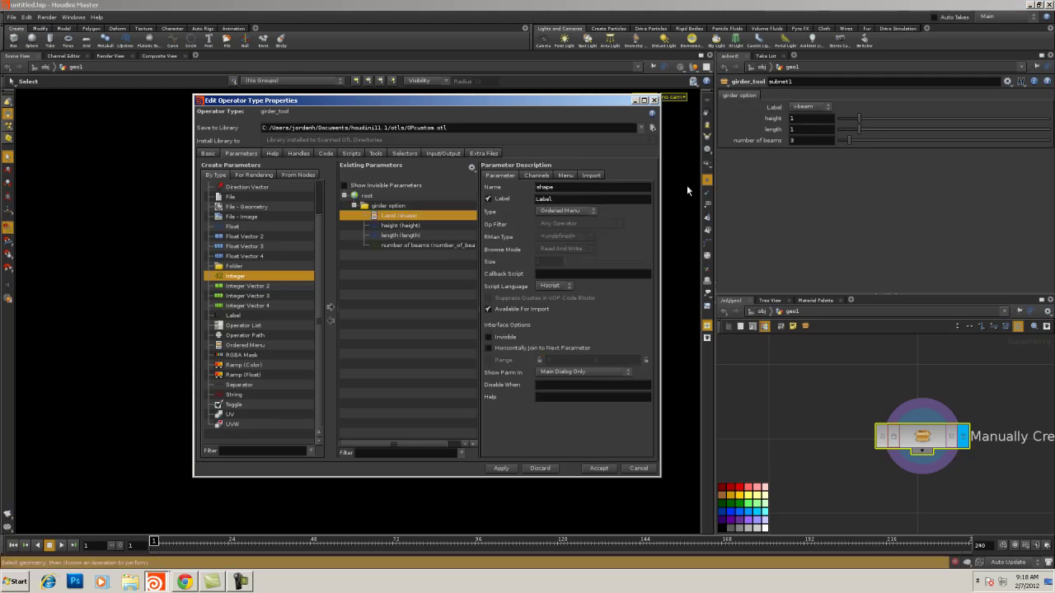
double_click(545, 201)
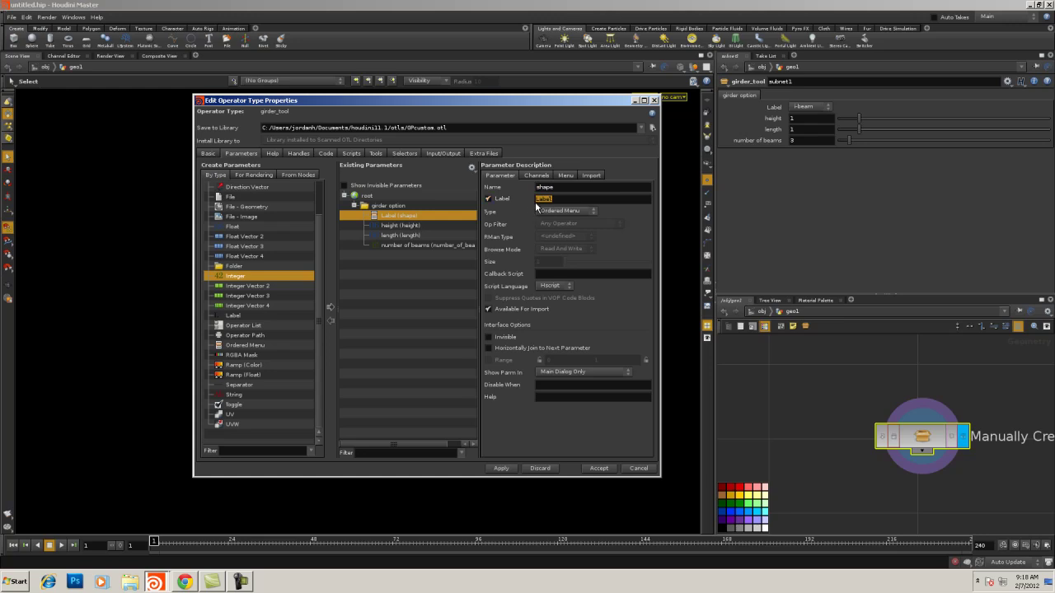
click(599, 469)
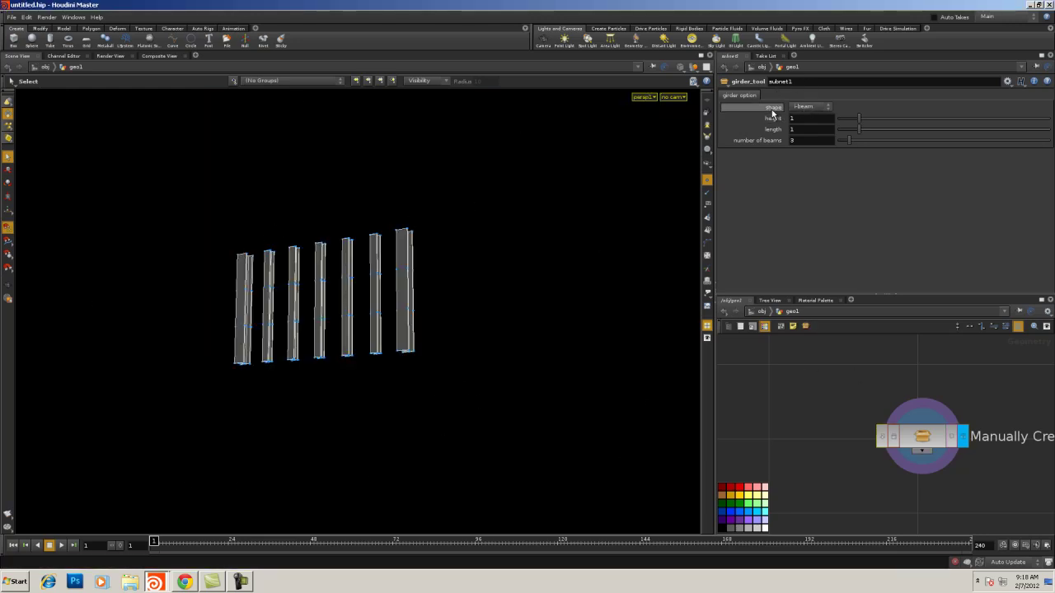
- Link the select input of switch1 inside the subnet to the girder_tool's shape parameter with a relative reference
right_click(769, 114)
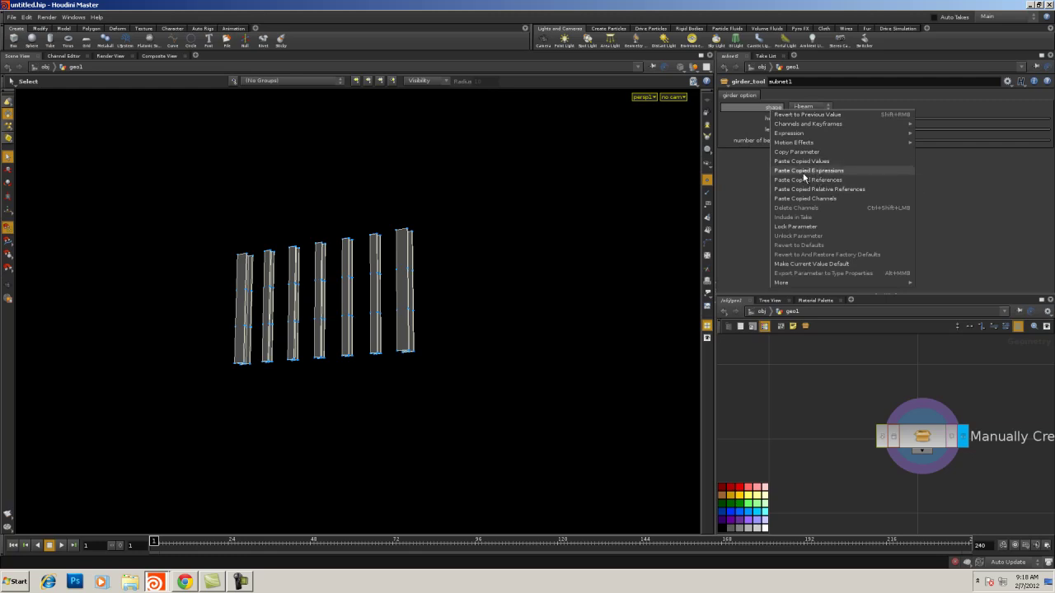
click(795, 152)
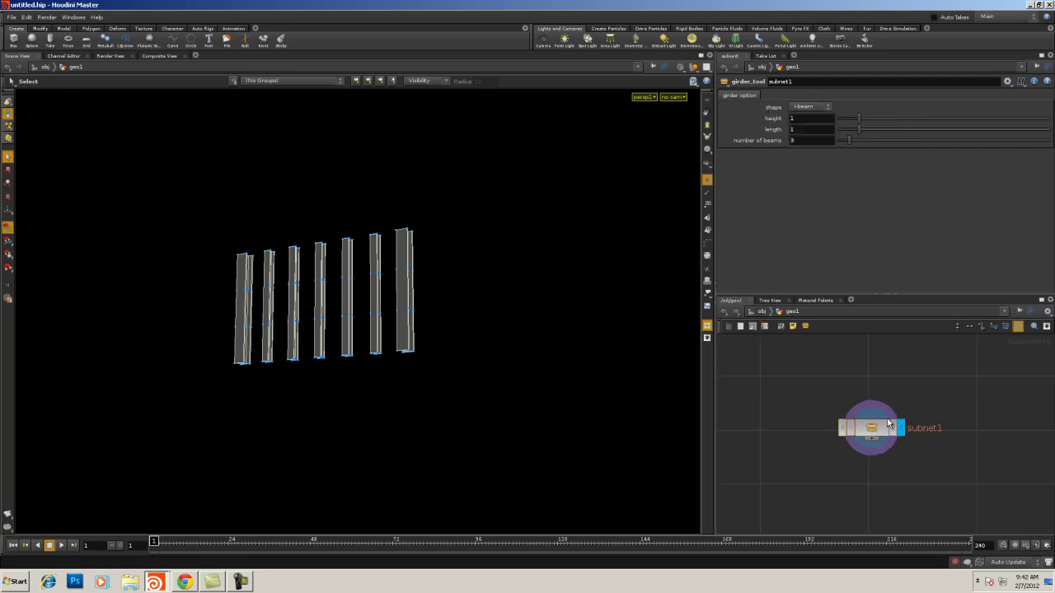
double_click(877, 425)
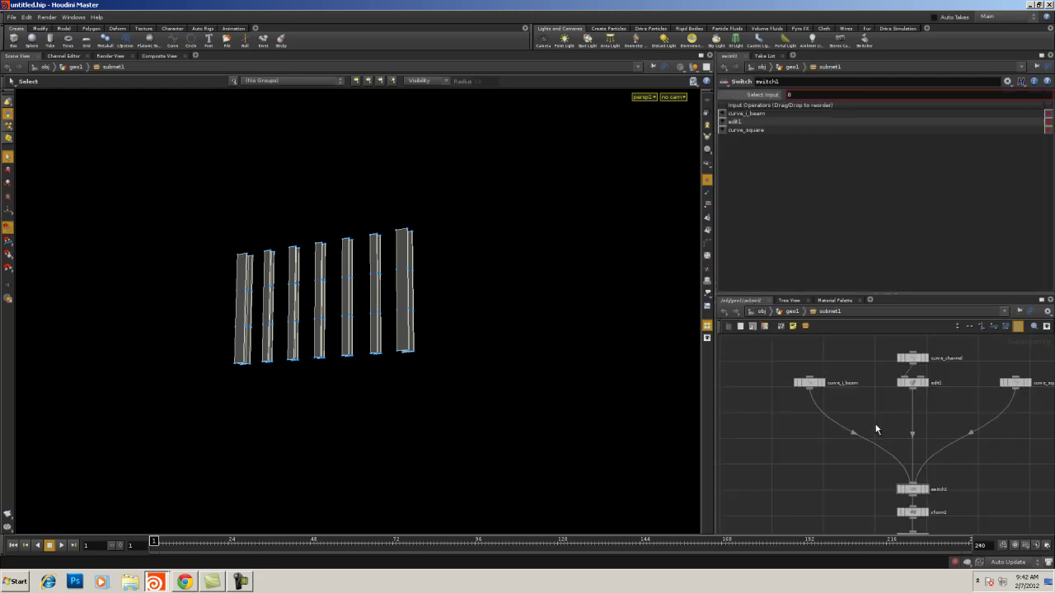
middle_drag(866, 412, 838, 382)
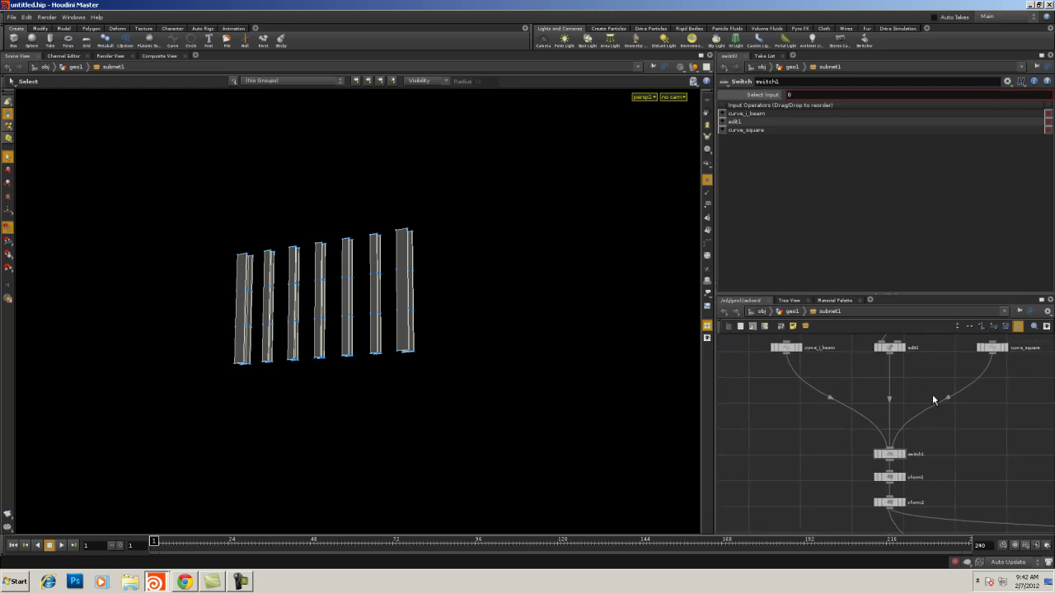
click(889, 454)
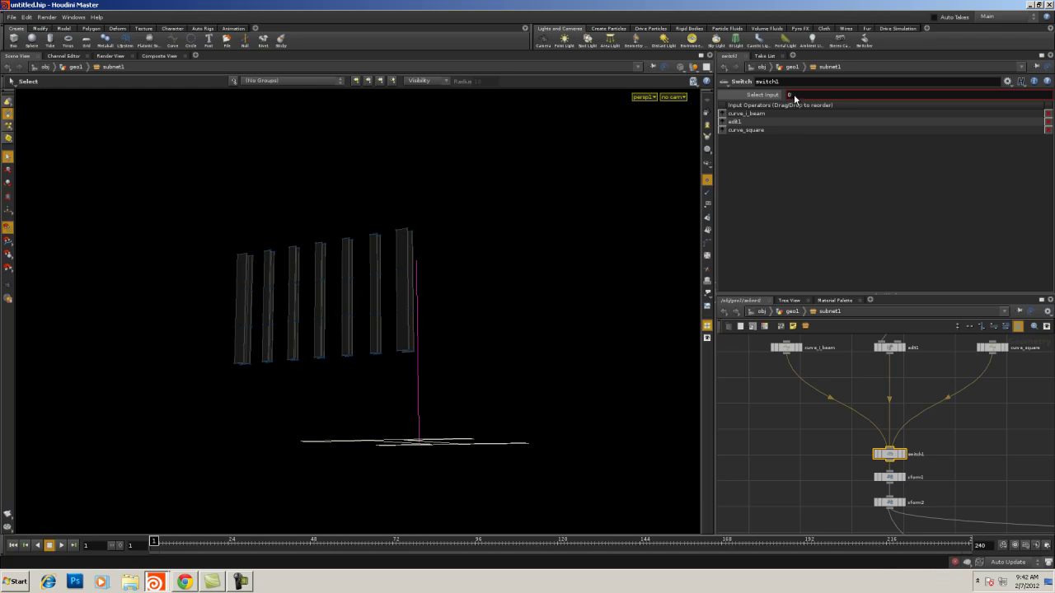
right_click(803, 96)
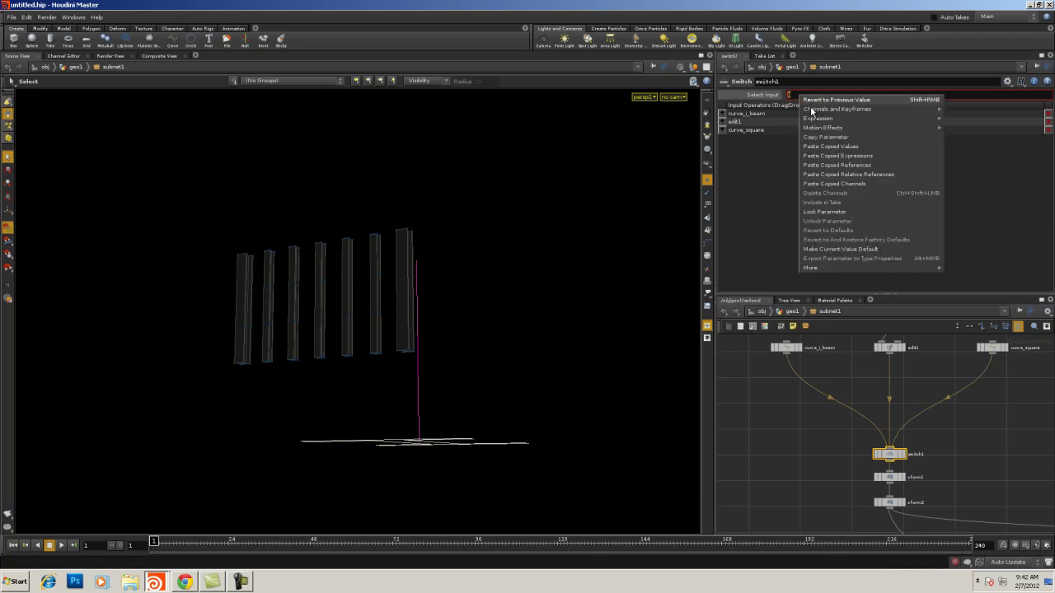
click(821, 175)
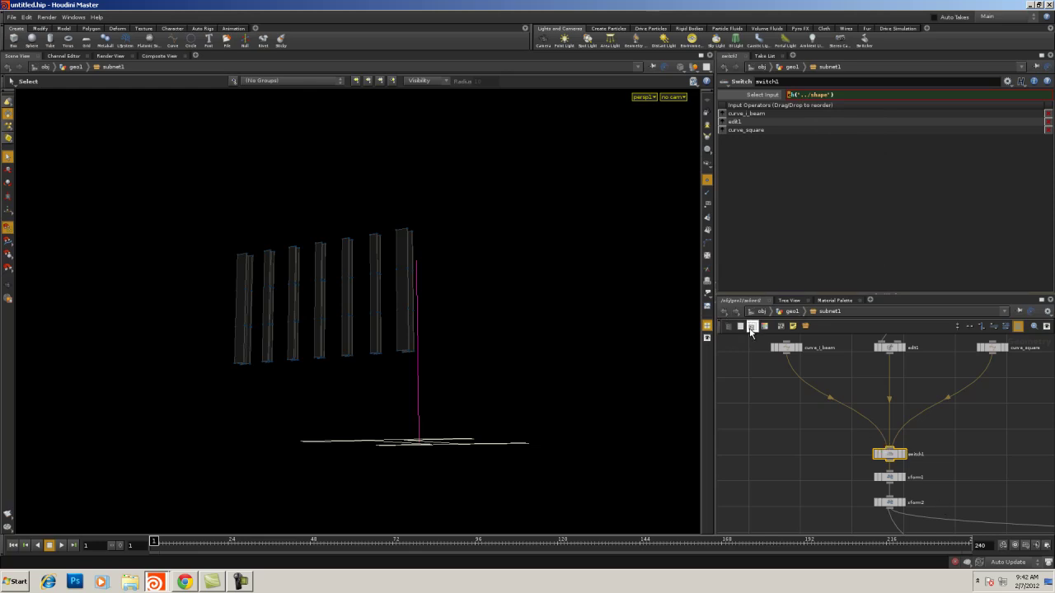
- Return to the girder_tool level and test its shape parameter with c channel, ending on column
click(722, 312)
alt+drag(470, 287, 370, 391)
alt+right_drag(370, 391, 445, 301)
click(807, 108)
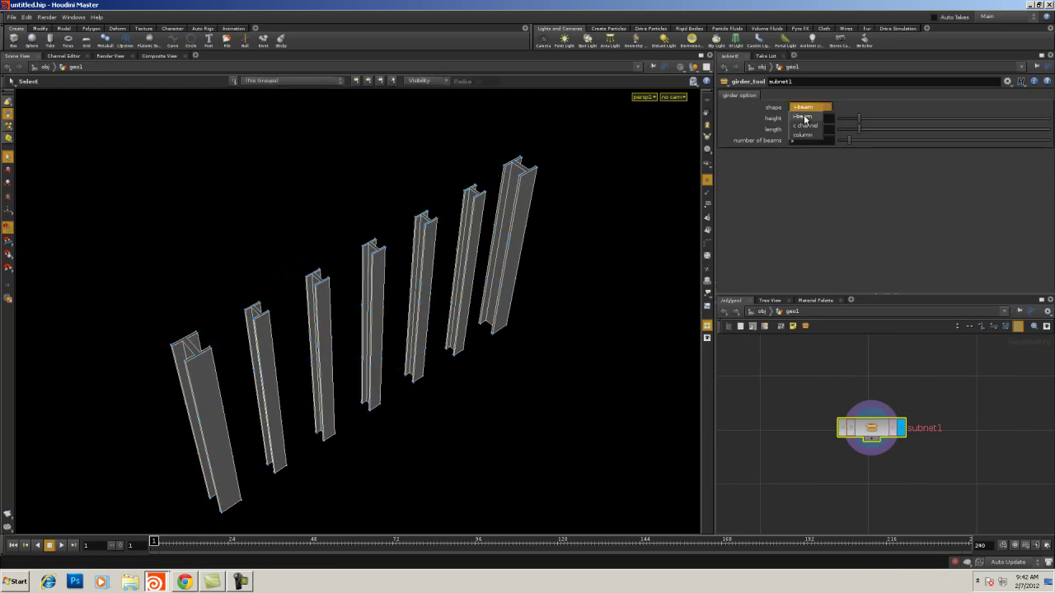
click(805, 125)
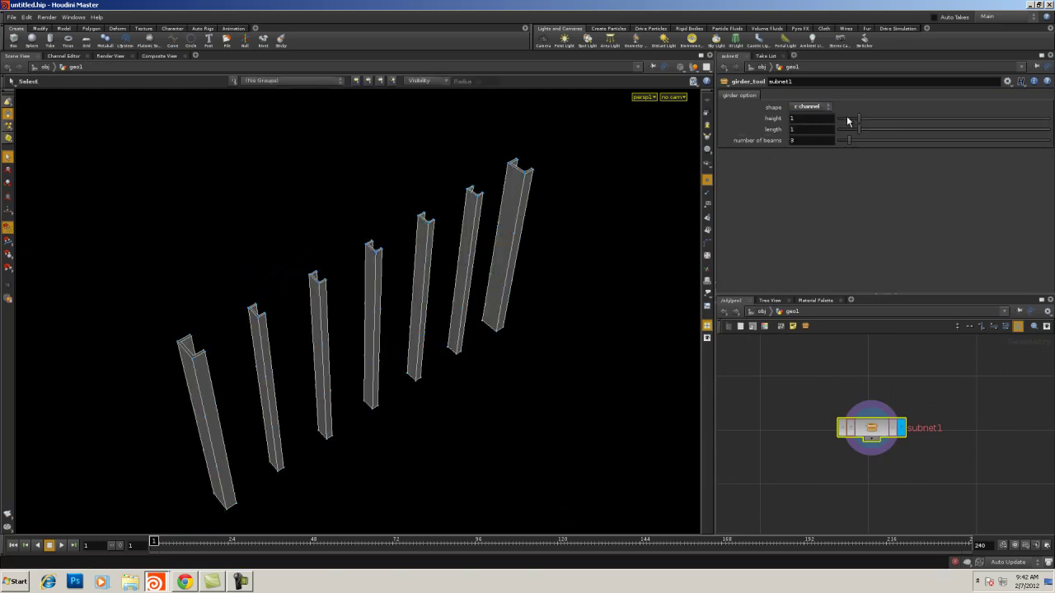
click(812, 107)
click(803, 138)
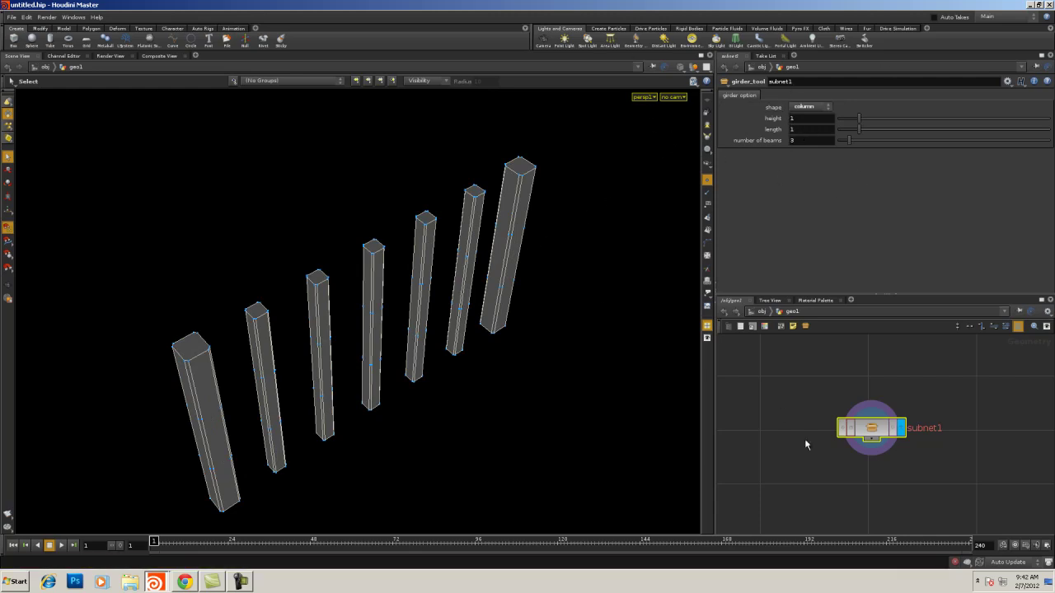
- Link the distance of line1 inside the subnet to the girder_tool's height parameter with a relative reference
click(799, 120)
right_click(798, 119)
click(811, 163)
double_click(875, 428)
click(820, 423)
middle_drag(866, 398, 812, 470)
scroll(813, 470, down, 2)
middle_drag(1007, 466, 781, 471)
click(863, 431)
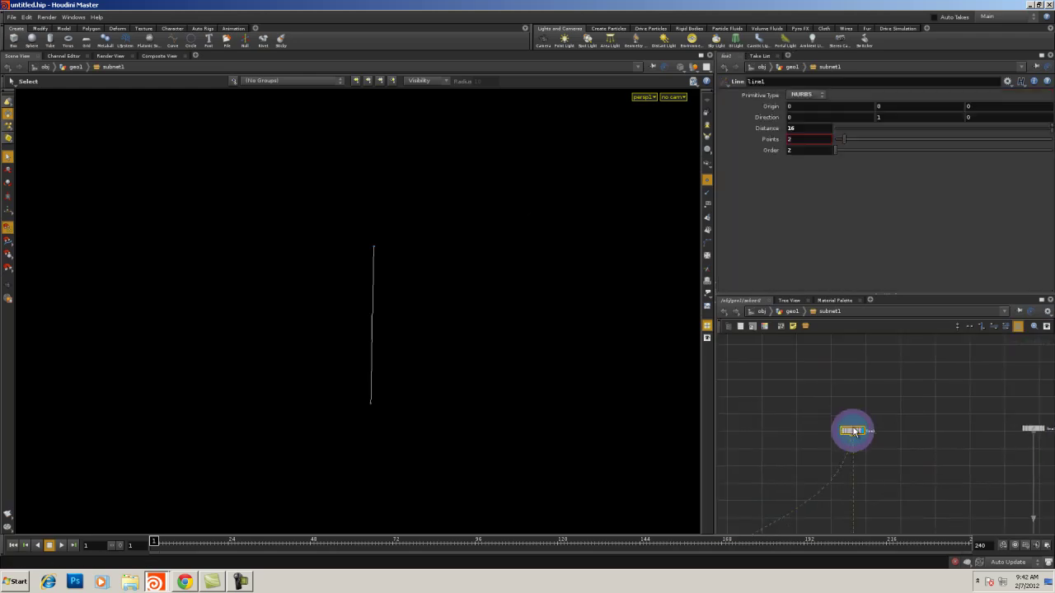
double_click(806, 129)
right_click(809, 129)
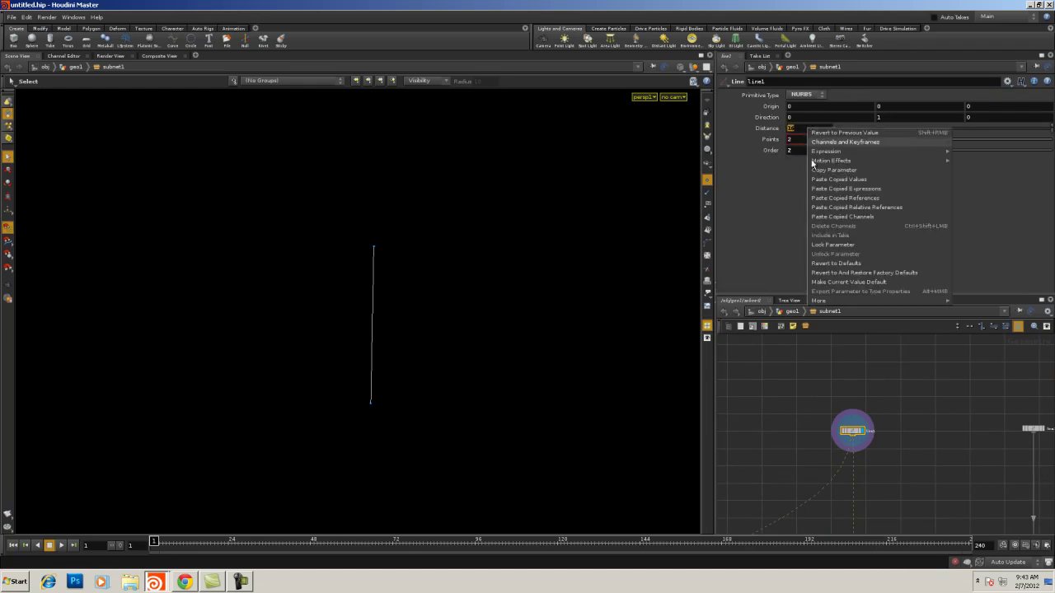
click(823, 206)
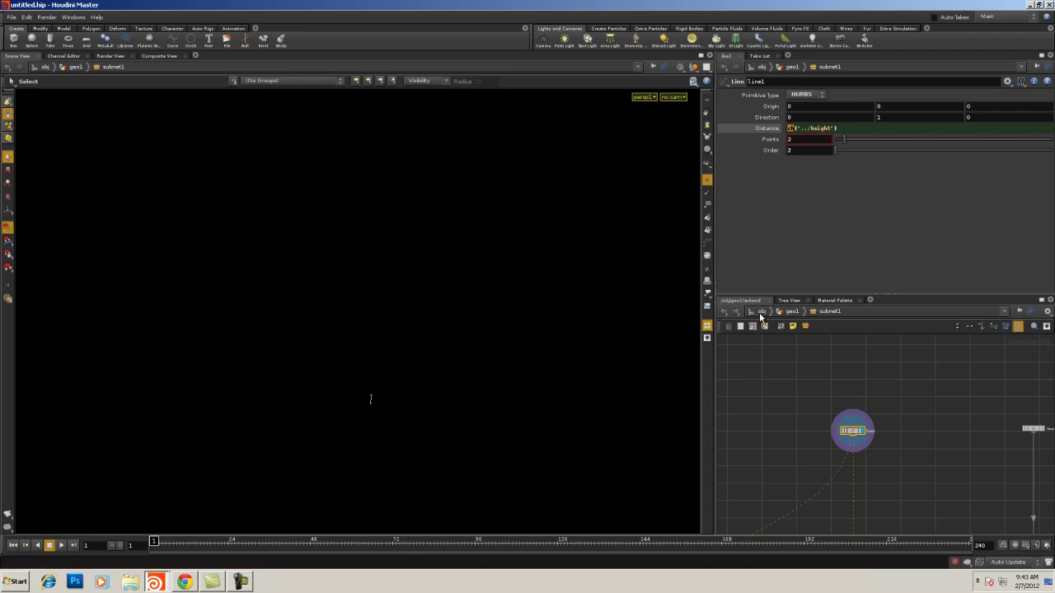
- Display the final merge2 node in the subnet and return to the geo1 level
middle_drag(782, 442, 819, 433)
scroll(884, 403, down, 2)
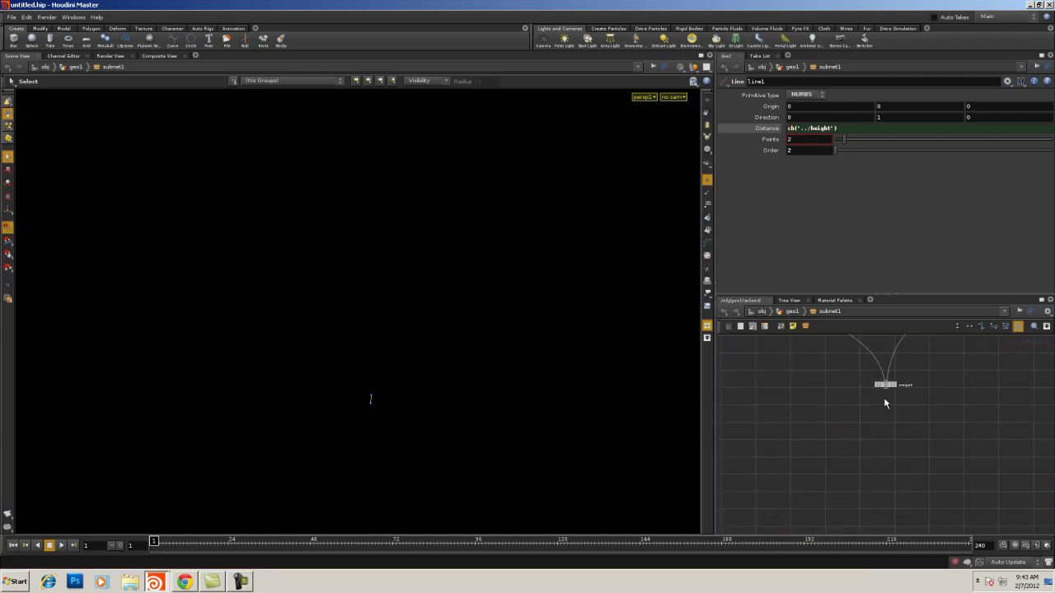
click(896, 389)
key(Escape)
drag(286, 294, 221, 272)
key(s)
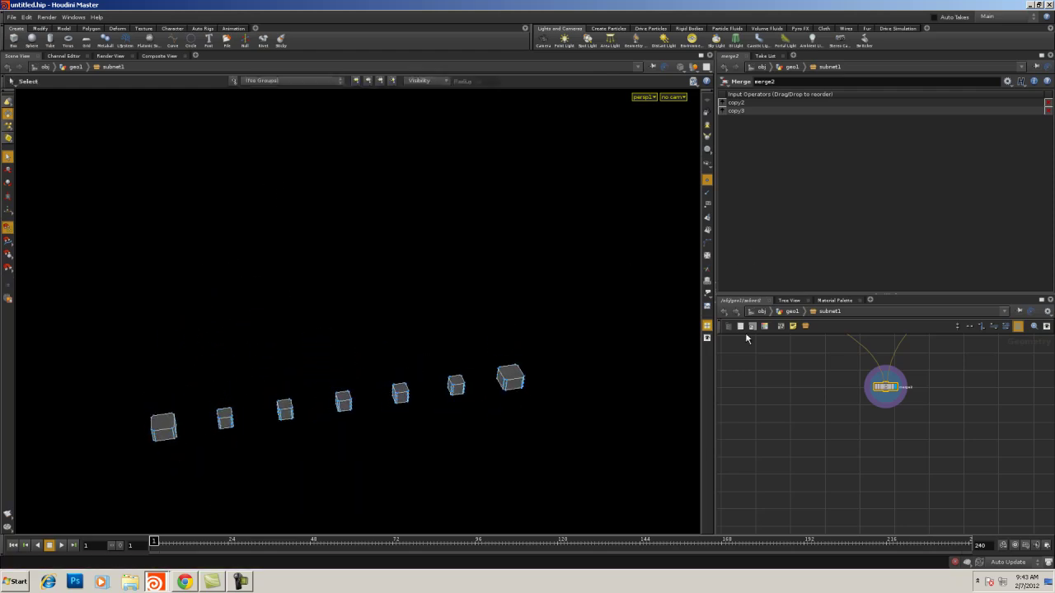
click(791, 312)
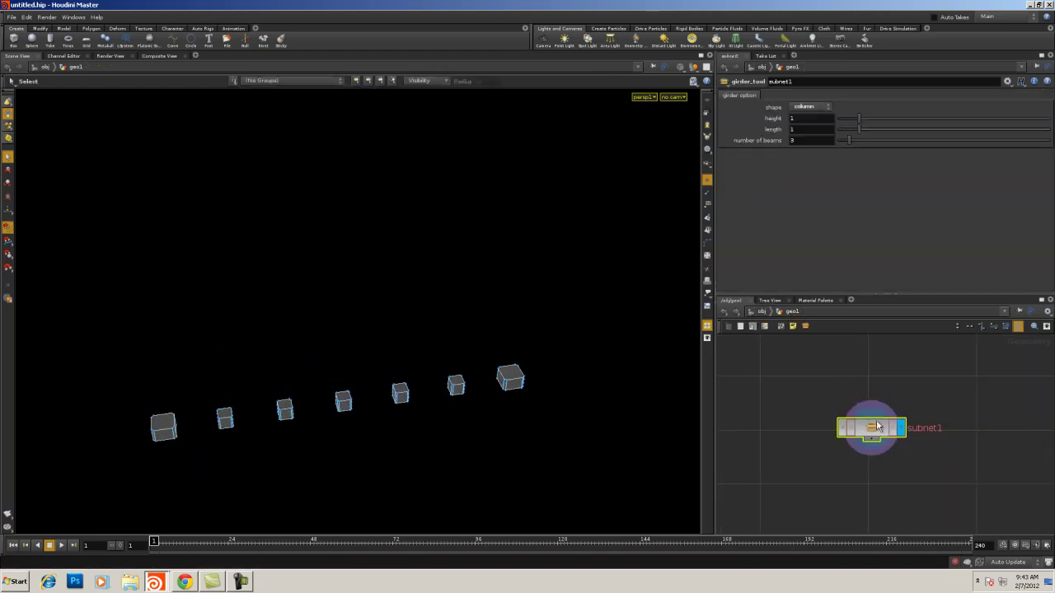
- Link the distance of line2 inside the subnet to the girder_tool's length parameter with a relative reference
right_click(814, 134)
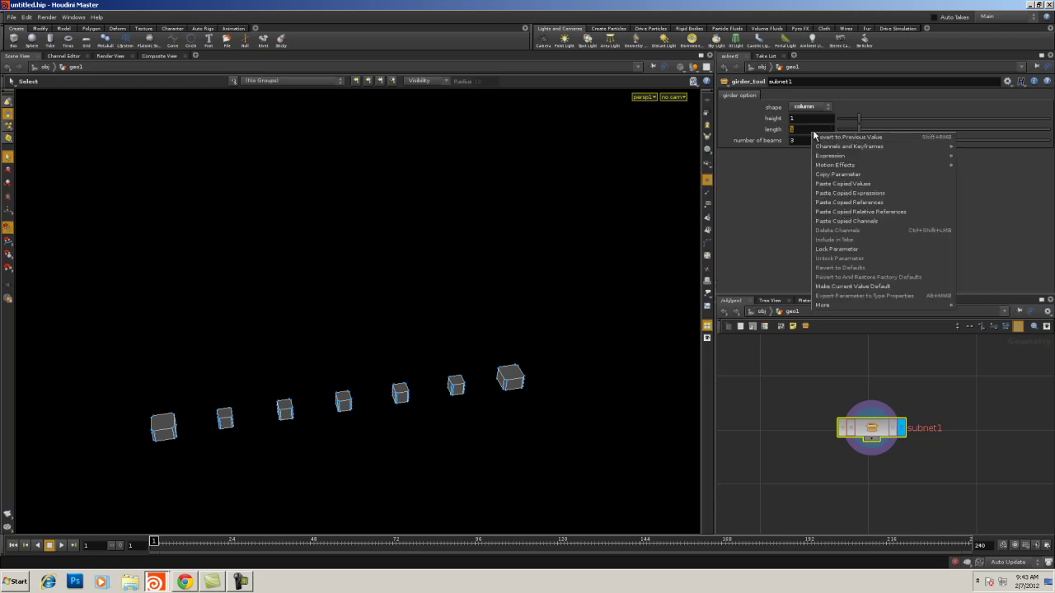
click(853, 178)
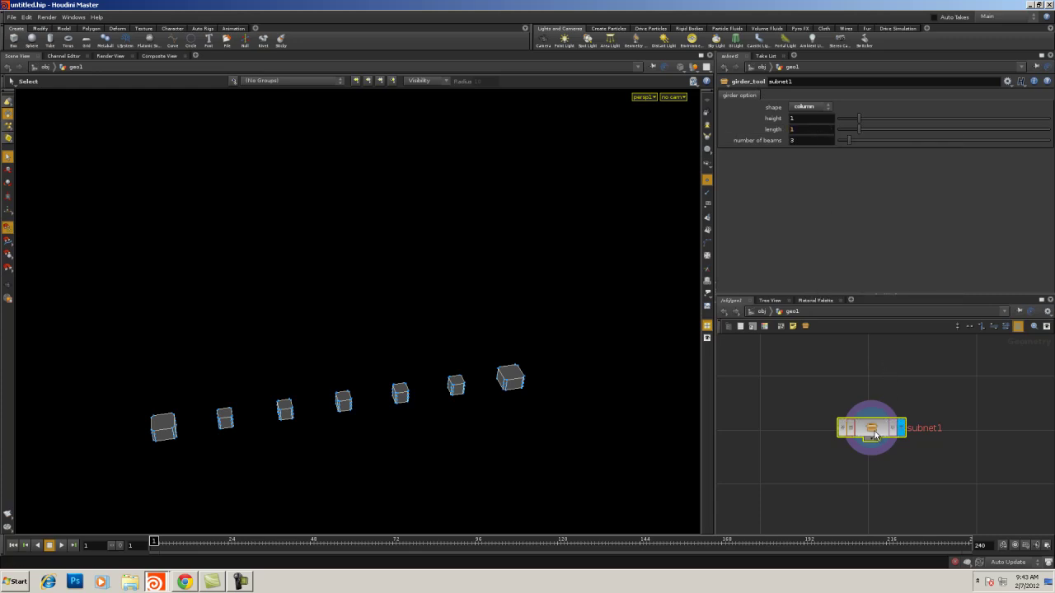
double_click(872, 430)
middle_drag(960, 395, 883, 501)
middle_drag(955, 354, 951, 495)
scroll(951, 464, down, 2)
middle_drag(879, 346, 946, 444)
right_drag(946, 443, 995, 456)
click(868, 396)
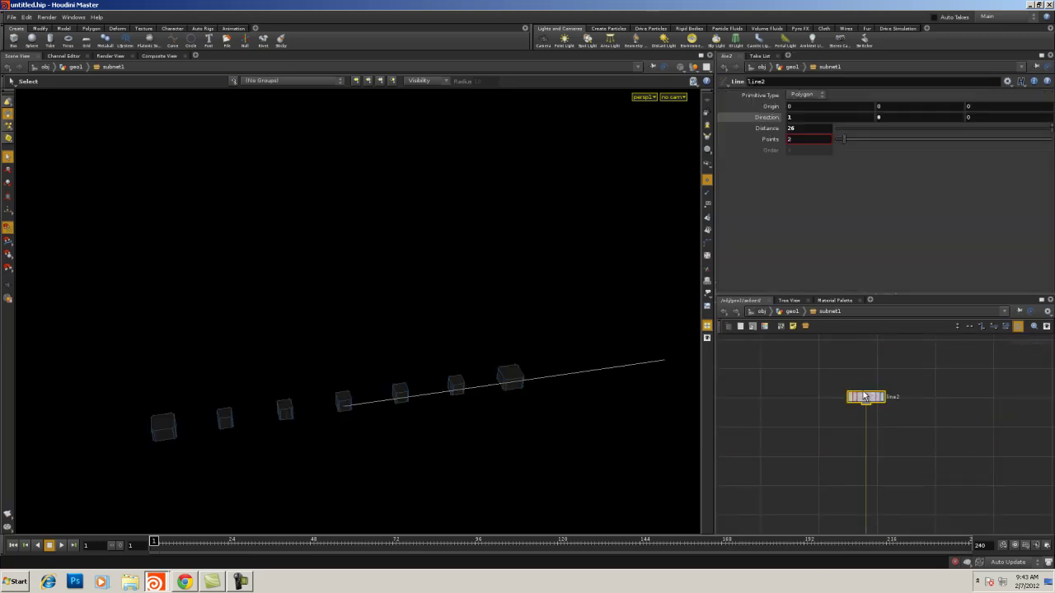
right_click(799, 130)
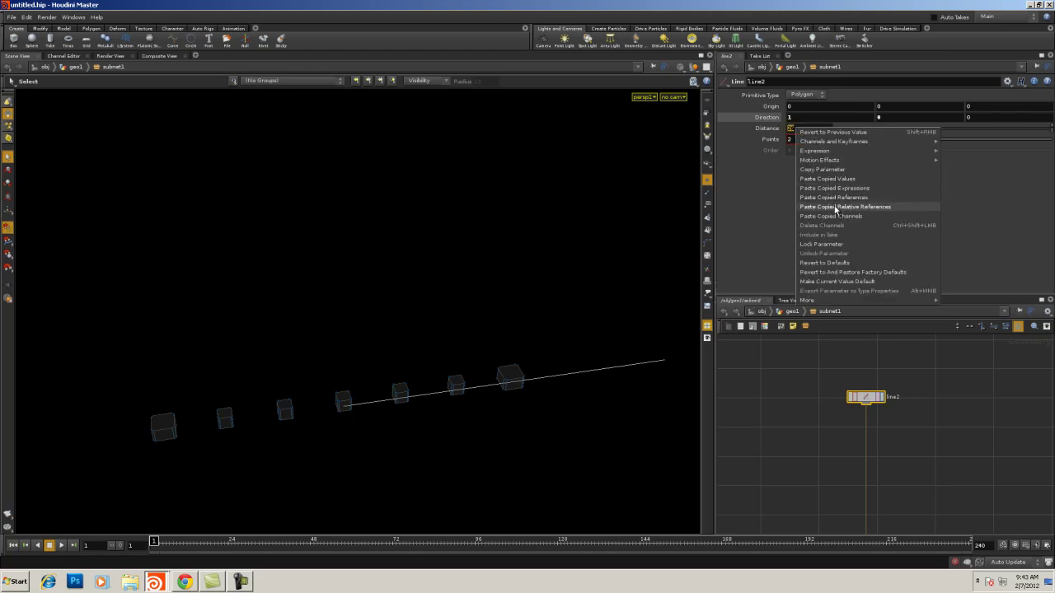
click(836, 207)
- Display the merged result, return to the geo1 level, and set the girder_tool's height to 10 and length to 30
click(786, 472)
scroll(786, 472, down, 3)
middle_drag(769, 467, 898, 428)
click(791, 312)
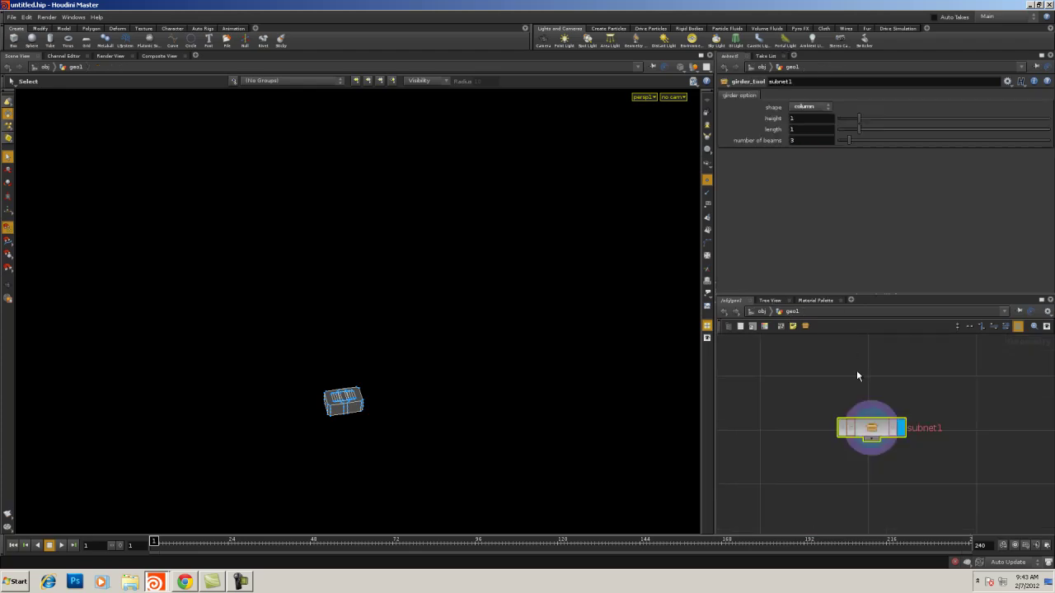
drag(857, 119, 924, 119)
drag(863, 132, 1049, 129)
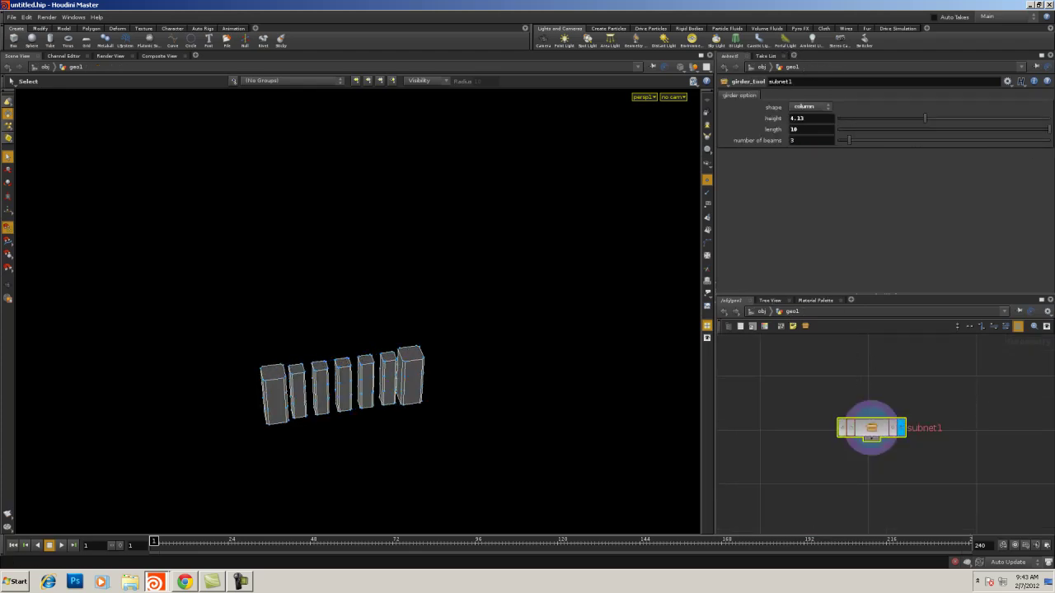
middle_drag(805, 129, 870, 129)
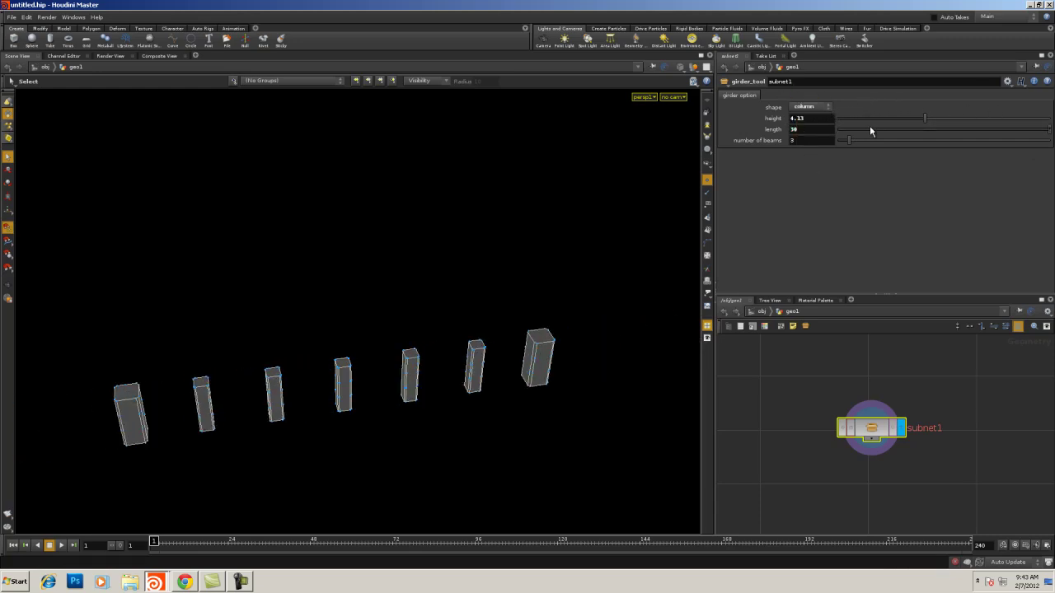
drag(926, 120, 1050, 121)
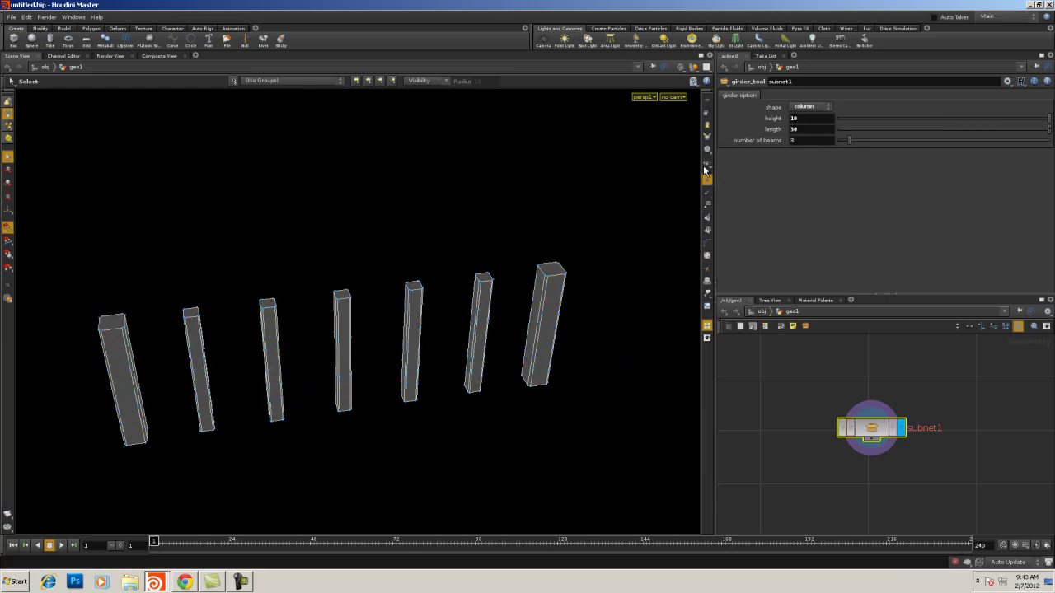
- Adjust the girder_tool's number of beams to its minimum and copy that parameter
drag(848, 140, 857, 140)
click(790, 141)
right_click(811, 142)
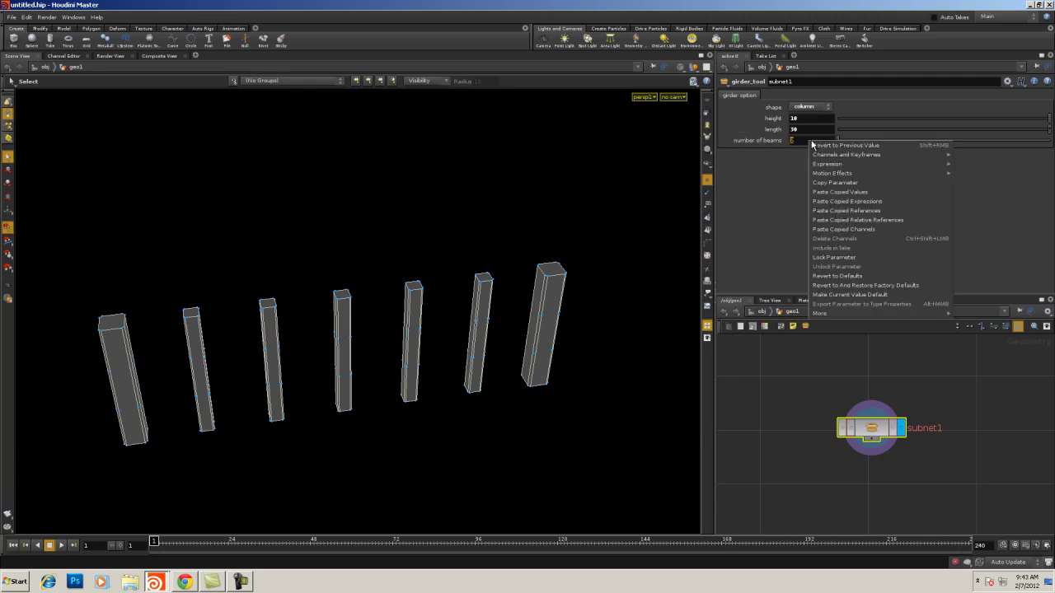
click(820, 183)
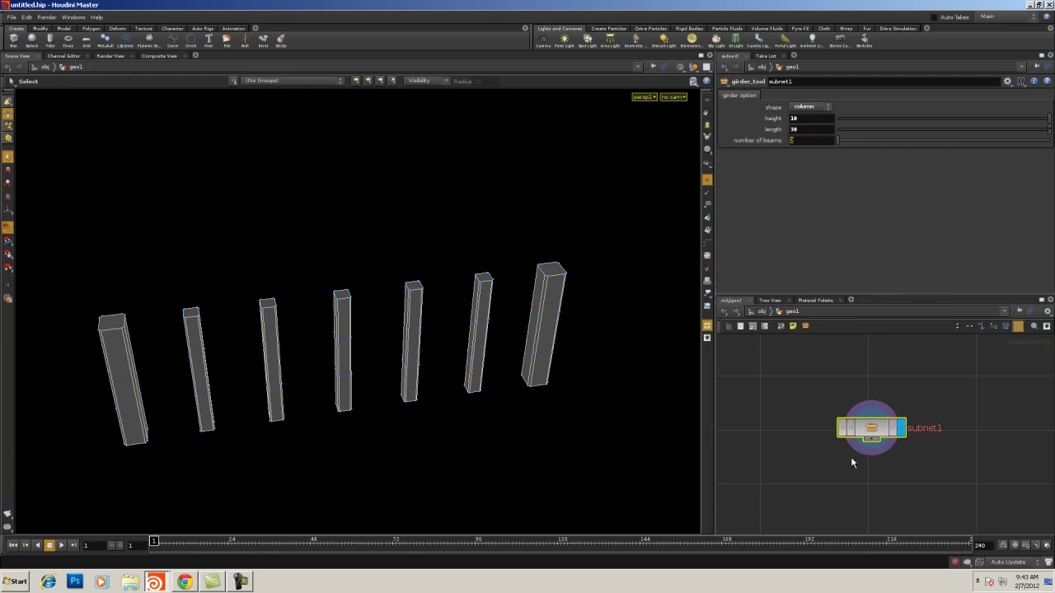
- Paste the copied number of beams parameter as a relative reference into the segments of resample1 inside the subnet
double_click(879, 432)
middle_drag(900, 436, 801, 297)
middle_drag(805, 377, 823, 302)
middle_drag(777, 402, 779, 379)
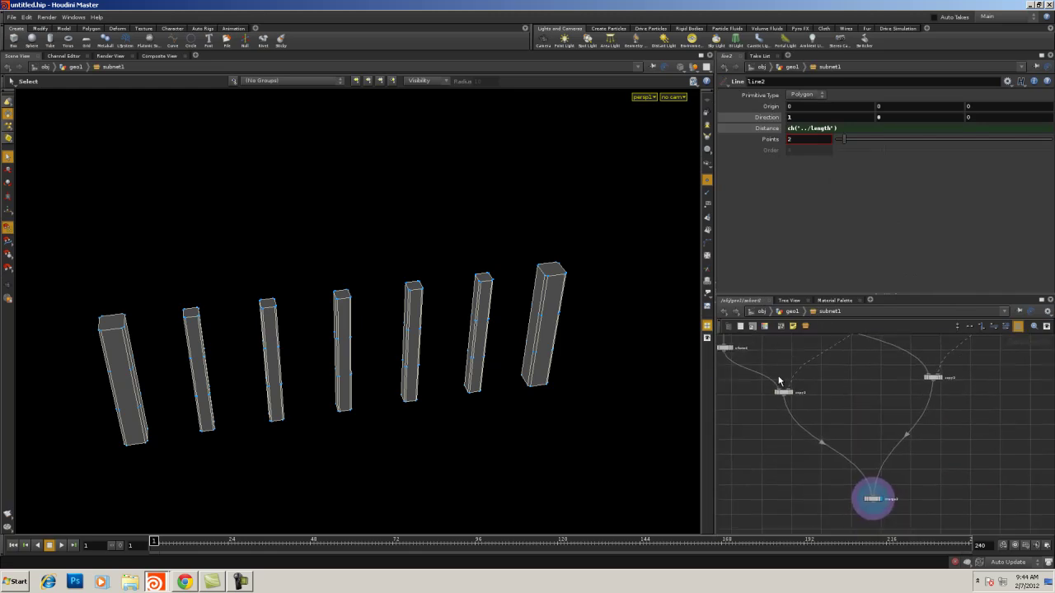
middle_drag(831, 403, 956, 351)
scroll(964, 367, up, 3)
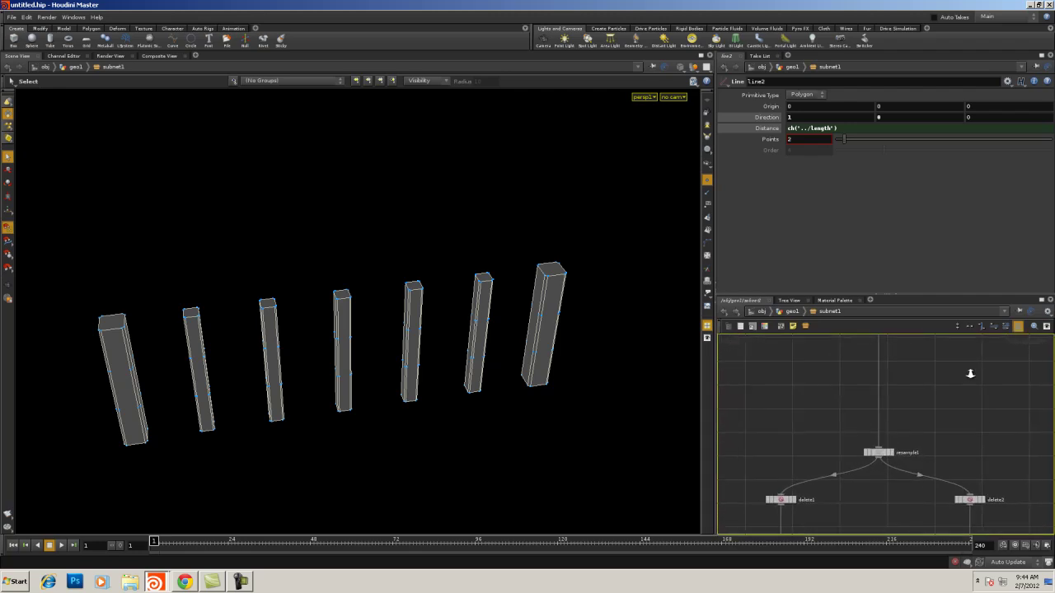
click(885, 407)
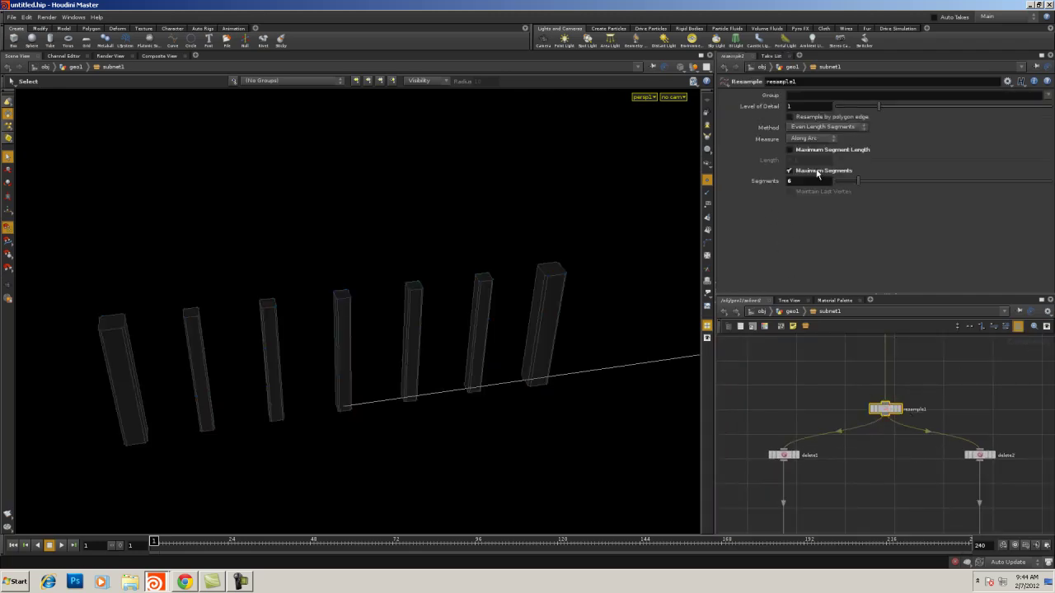
key(ctrl+s)
right_click(798, 184)
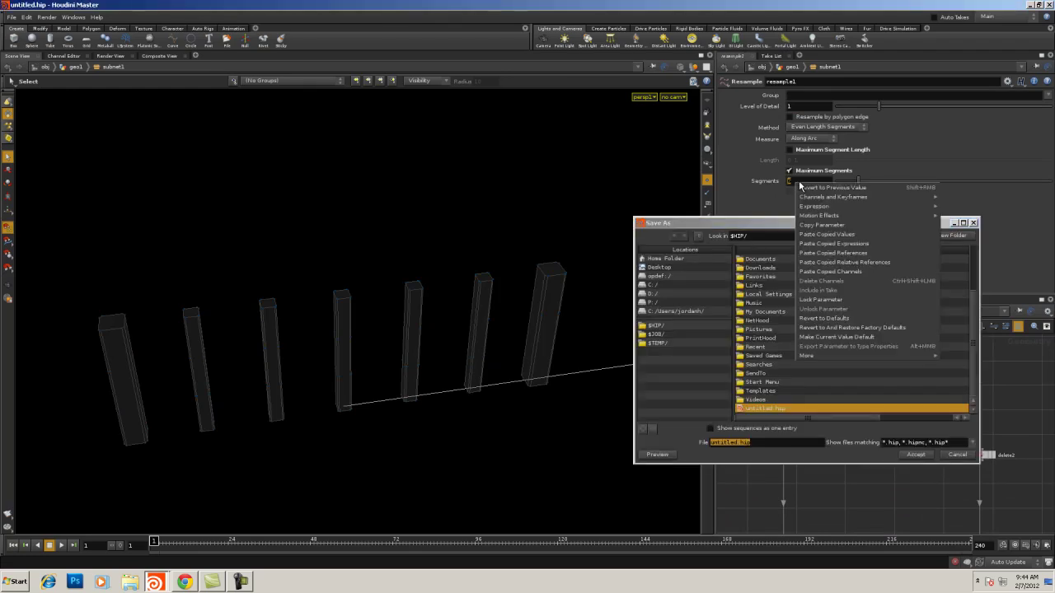
click(957, 455)
right_click(814, 186)
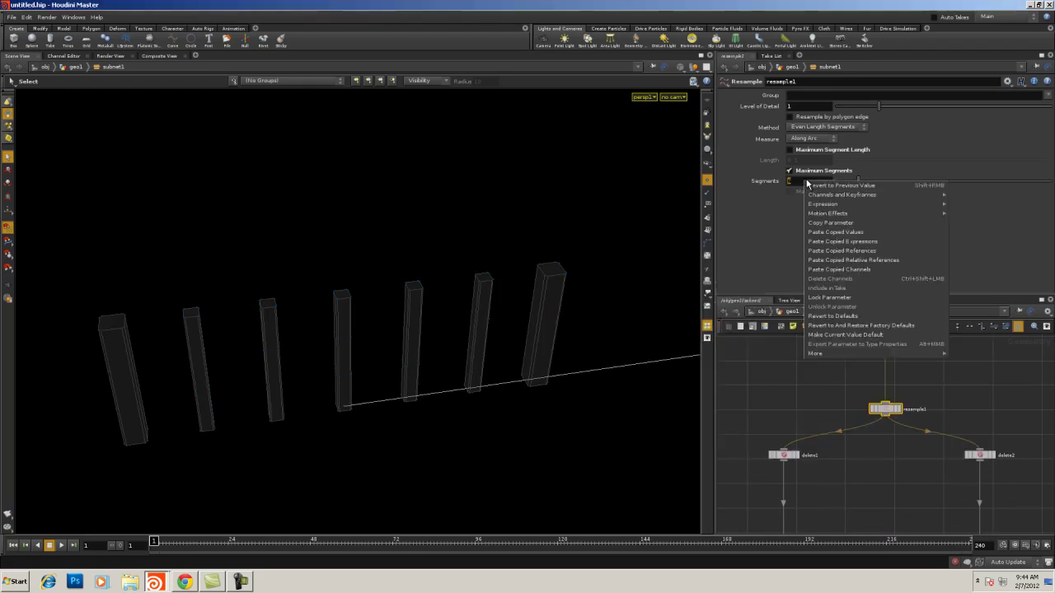
click(838, 259)
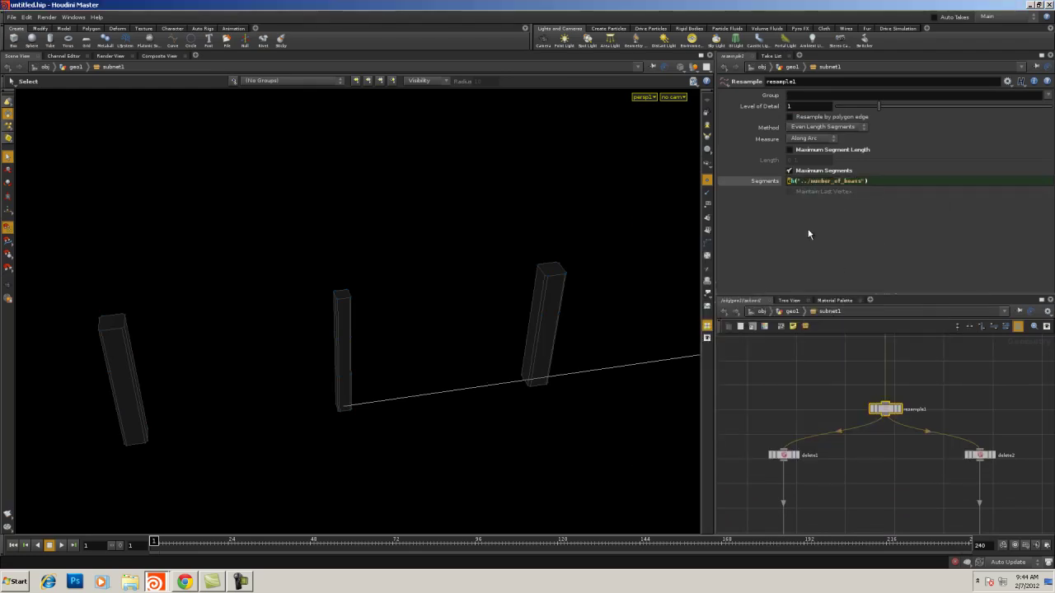
- Deselect the resample node and view the complete row of beams from farther away
click(803, 373)
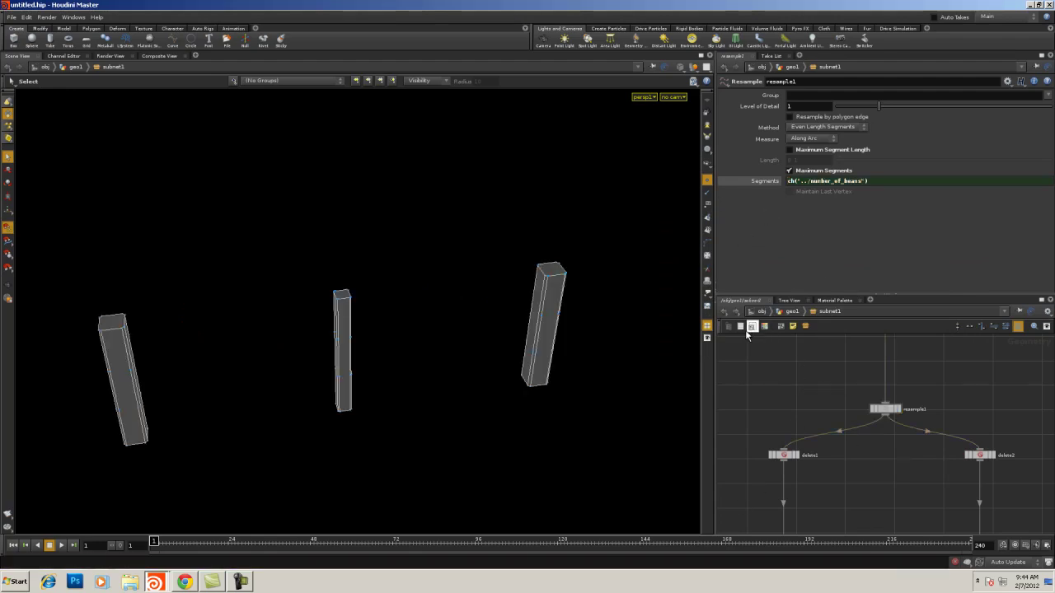
key(Escape)
right_drag(403, 263, 132, 264)
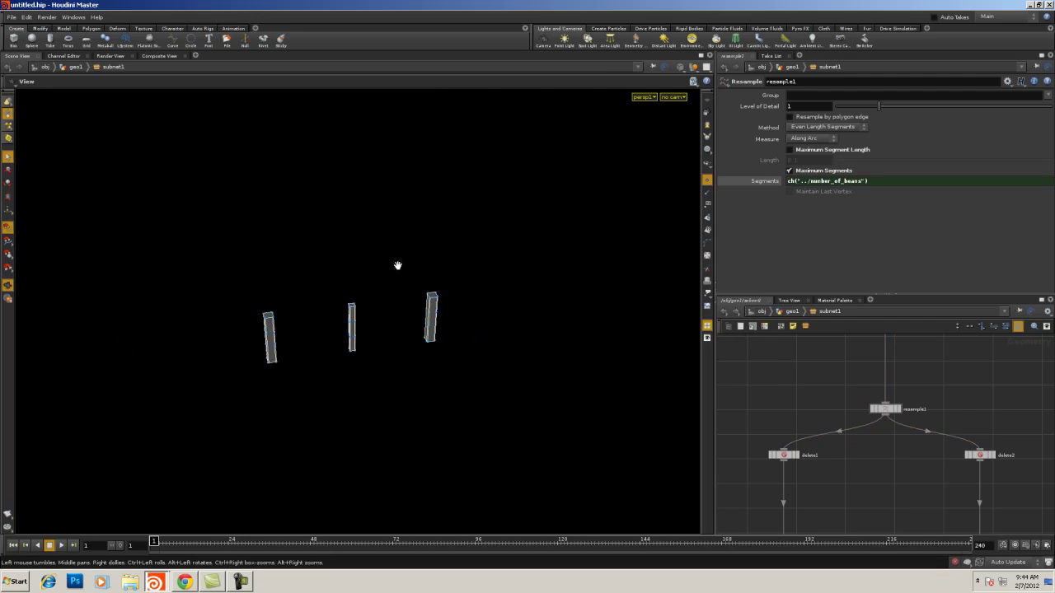
middle_drag(393, 273, 404, 272)
key(s)
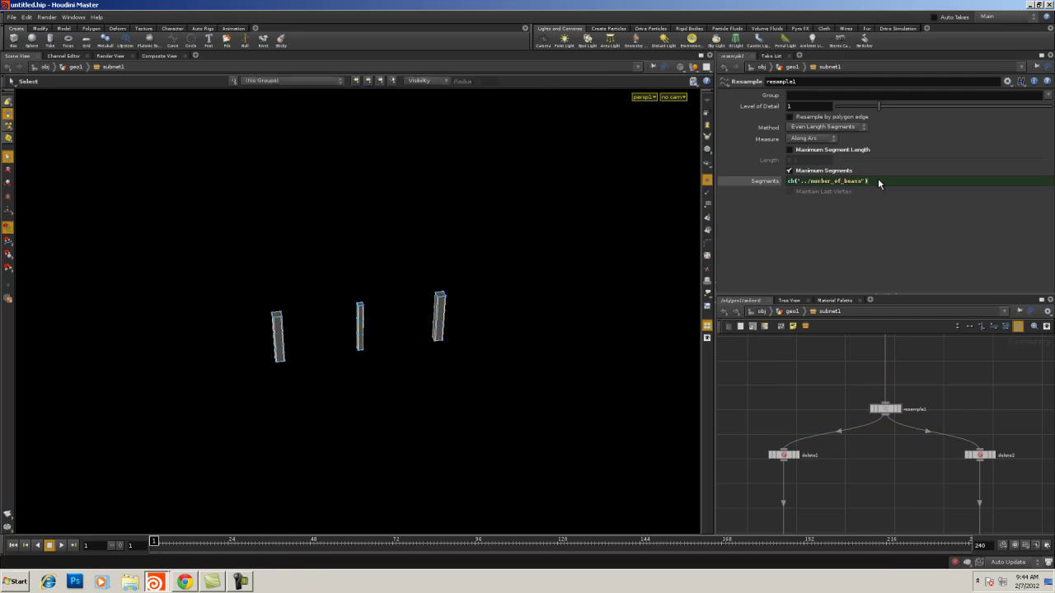
- Subtract 1 from the number of beams reference in resample1's segments, giving ch("../number_of_beams")-1, and go up to the object level
key(Return)
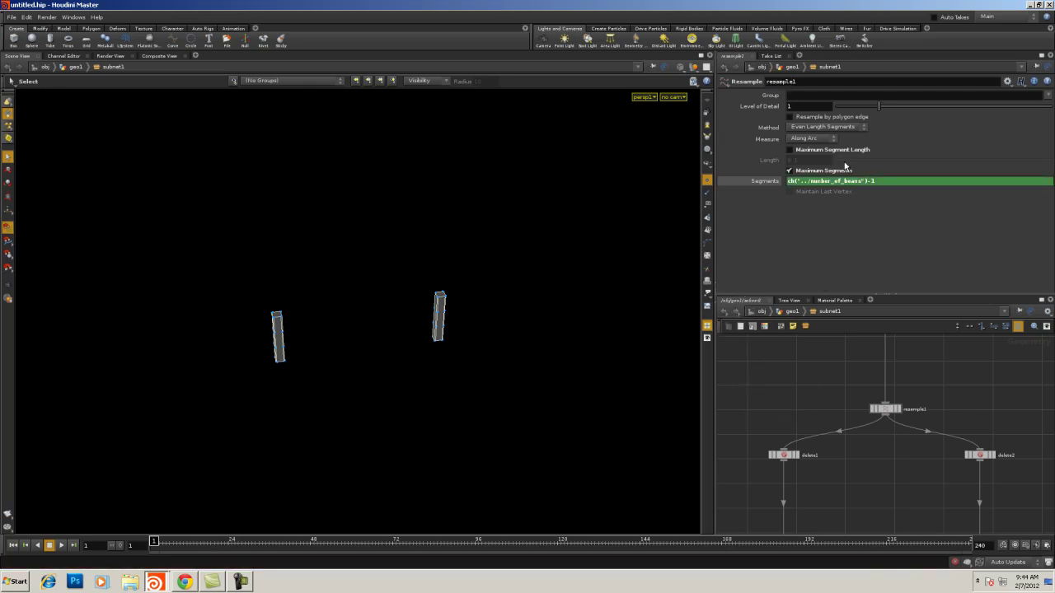
click(761, 312)
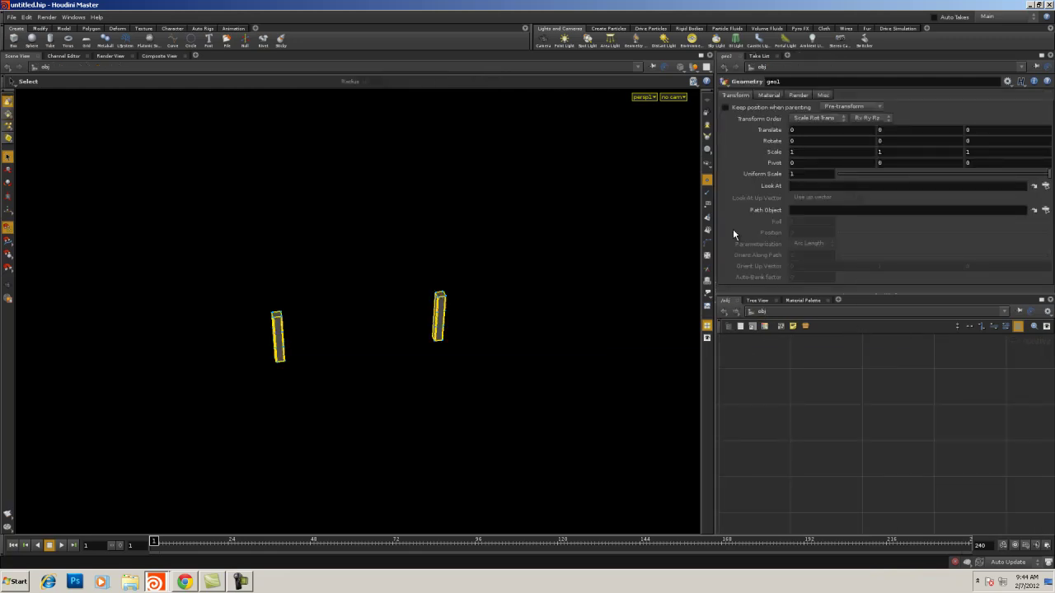
right_drag(840, 431, 783, 416)
middle_drag(784, 417, 890, 410)
scroll(942, 429, up, 3)
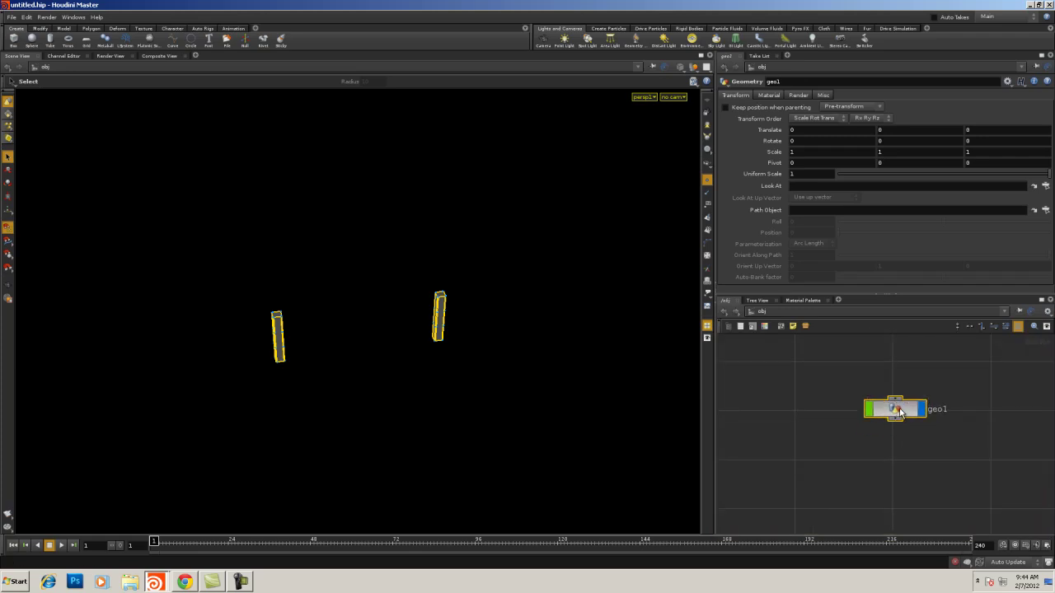
- Enter geo1 and set the girder_tool's number of beams to 8, height to 19.3 and length to 61
double_click(894, 416)
drag(837, 142, 904, 127)
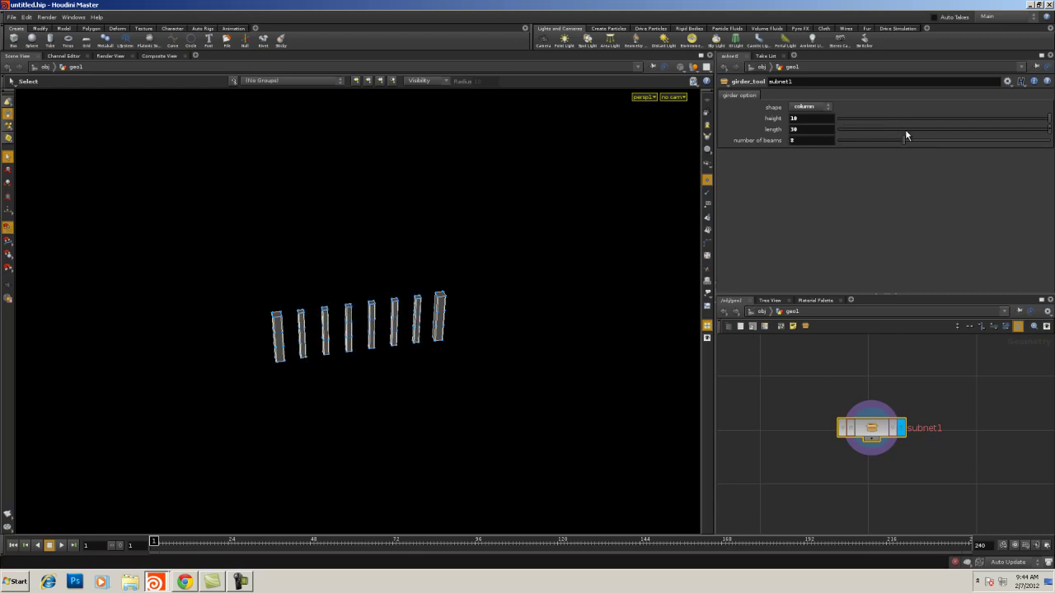
middle_drag(808, 119, 957, 105)
- Switch the girder_tool's shape from column to i-beam
alt+drag(263, 364, 299, 346)
alt+right_drag(299, 346, 320, 299)
alt+drag(320, 299, 334, 360)
alt+middle_drag(335, 360, 731, 129)
key(s)
click(810, 106)
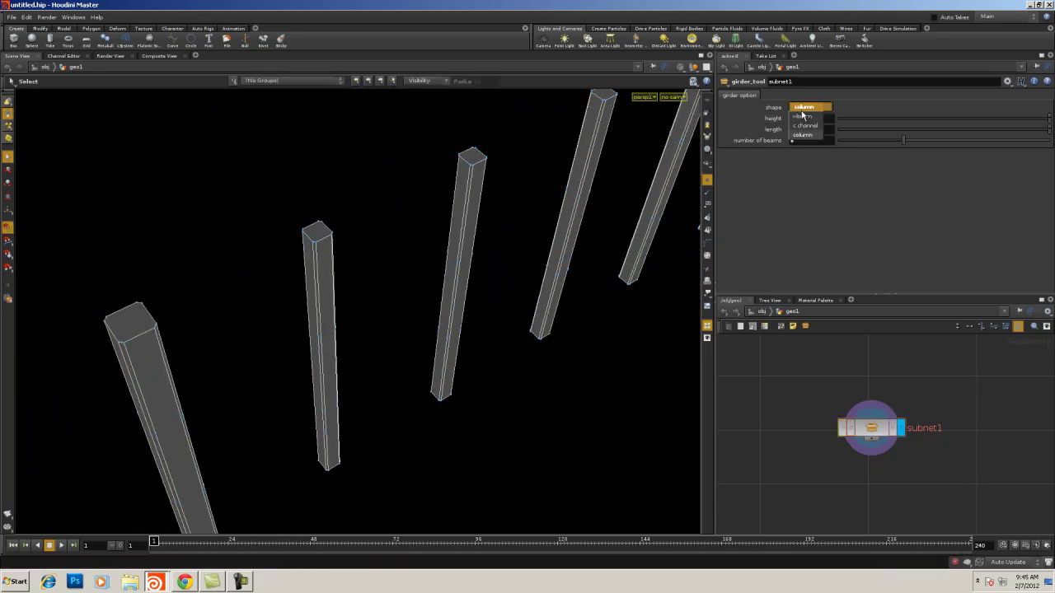
click(803, 122)
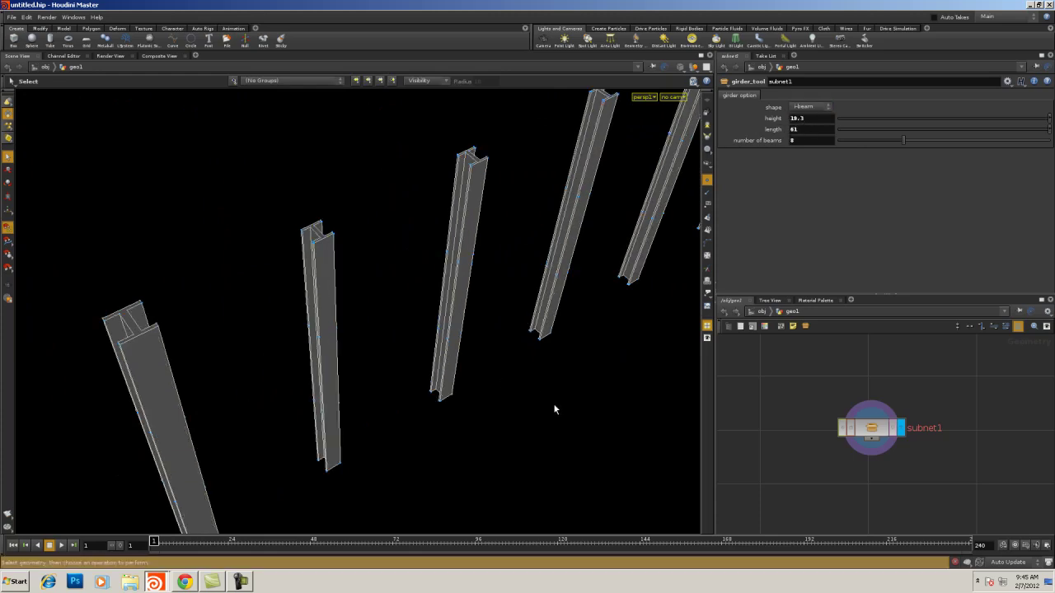
- Examine the i-beam profiles and their spacing along the complete row from farther away
alt+right_drag(555, 408, 321, 349)
alt+middle_drag(320, 348, 282, 423)
alt+right_drag(283, 424, 346, 374)
alt+drag(346, 374, 360, 393)
right_drag(360, 393, 424, 297)
drag(424, 296, 464, 250)
middle_drag(464, 249, 435, 269)
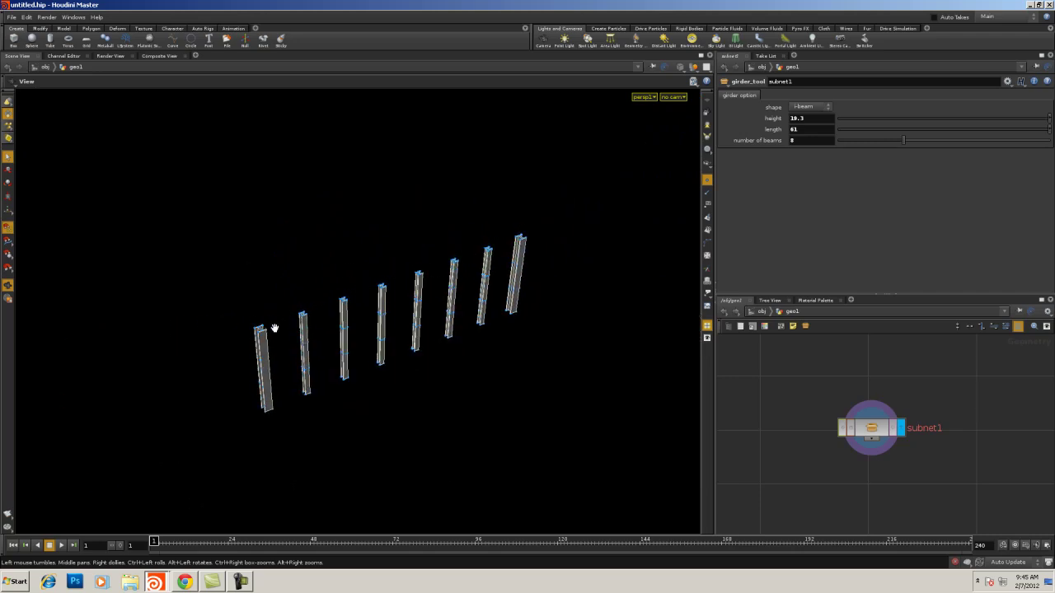
key(s)
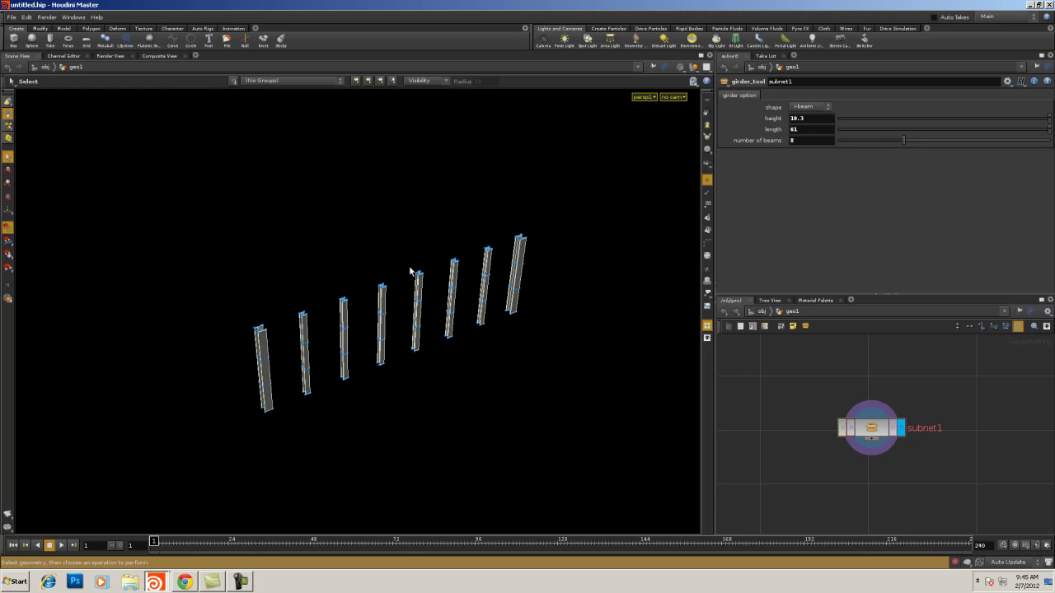
- Inspect the individual i-beams up close from several angles and return to a view of the whole row
mouse_move(361, 382)
alt+mouse_down()
mouse_move(104, 338)
mouse_move(346, 395)
alt+mouse_up()
alt+right_drag(347, 396, 396, 354)
alt+drag(396, 355, 373, 321)
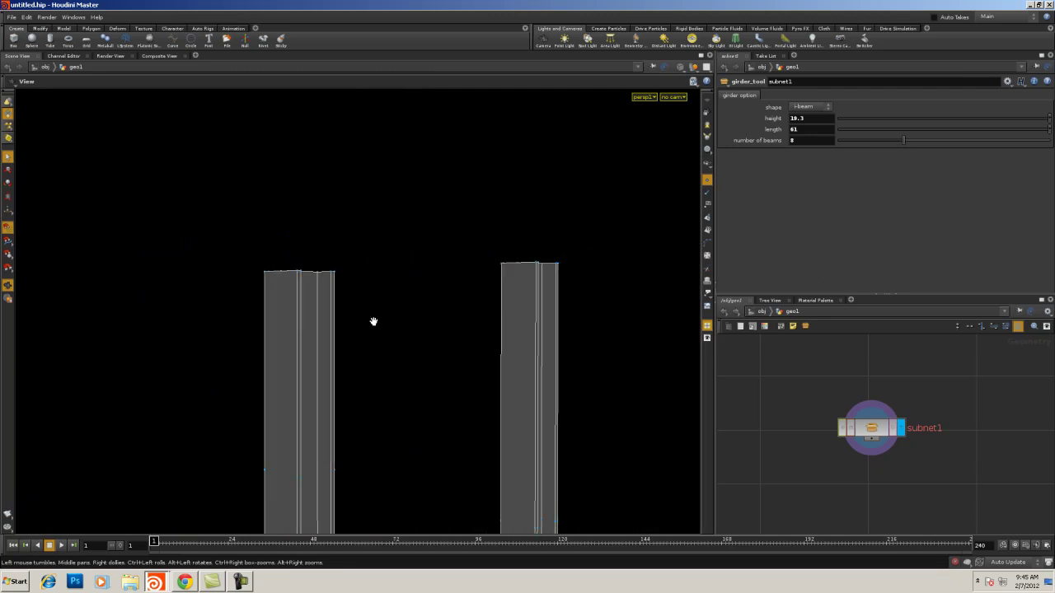
drag(305, 396, 308, 249)
right_drag(503, 191, 565, 351)
drag(565, 351, 506, 262)
middle_drag(506, 262, 289, 190)
right_drag(289, 189, 308, 223)
middle_drag(308, 223, 305, 271)
right_drag(305, 271, 313, 314)
middle_drag(313, 314, 403, 379)
key(s)
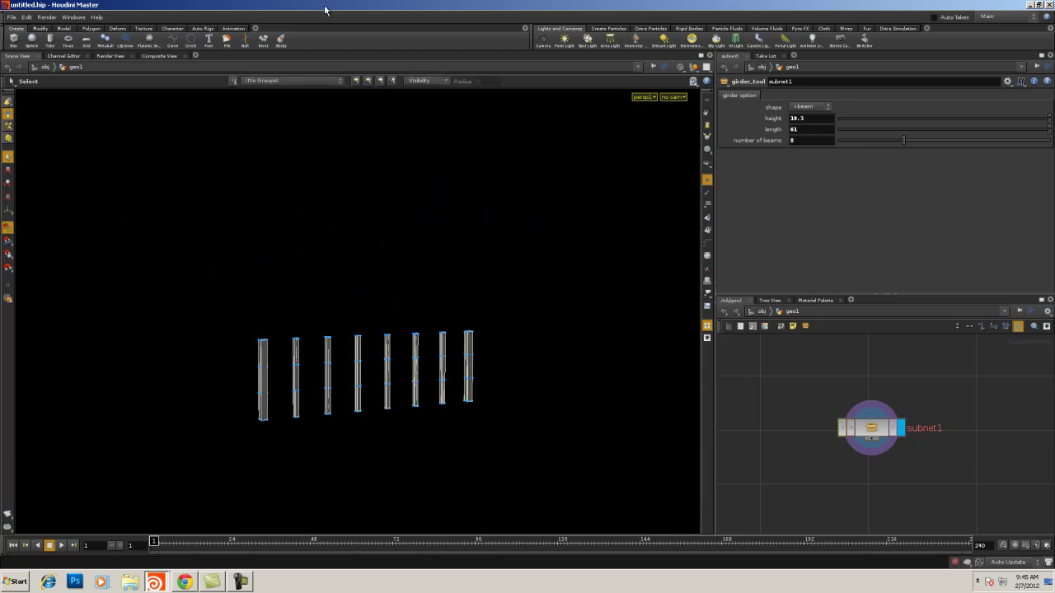